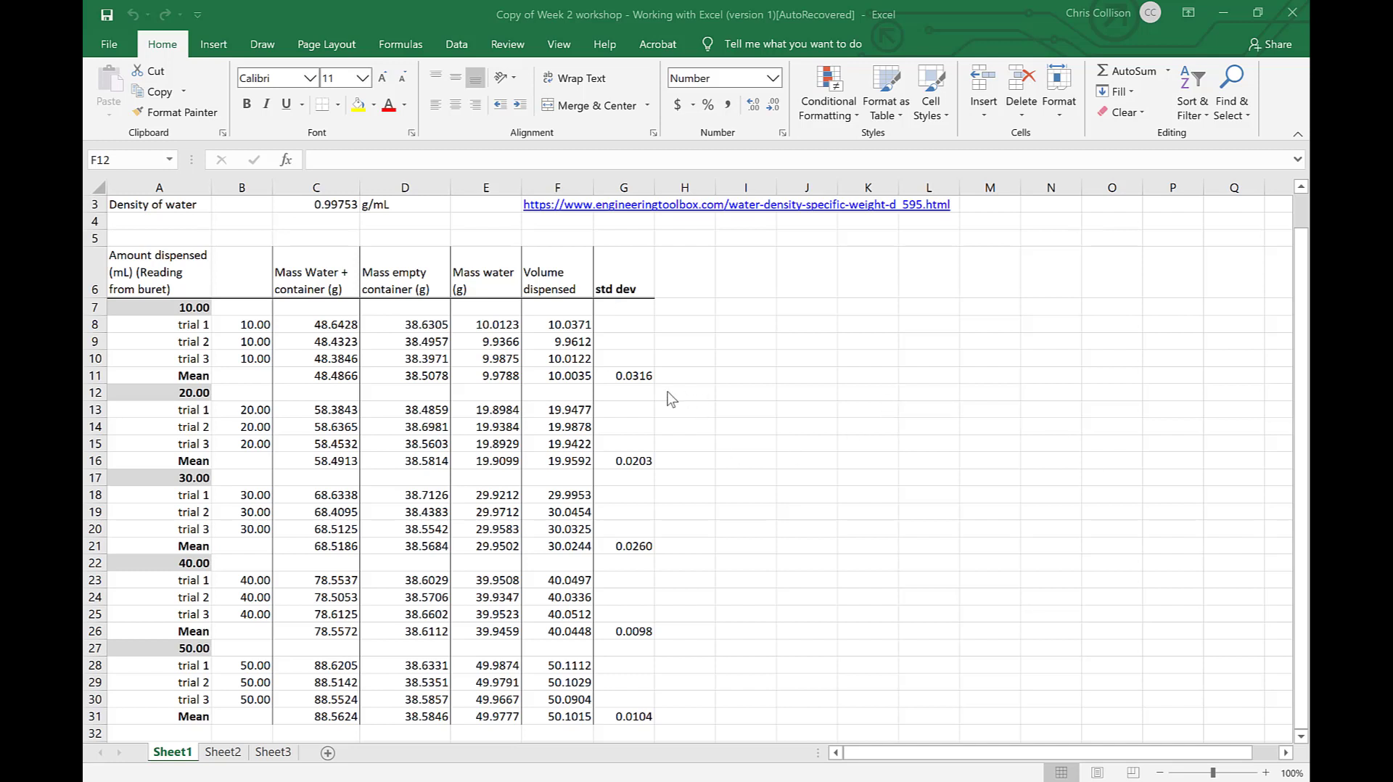
# Bold the calculated values in columns C to G of all five Mean rows, including the standard deviations
pyautogui.click(628, 375)
pyautogui.click(629, 378)
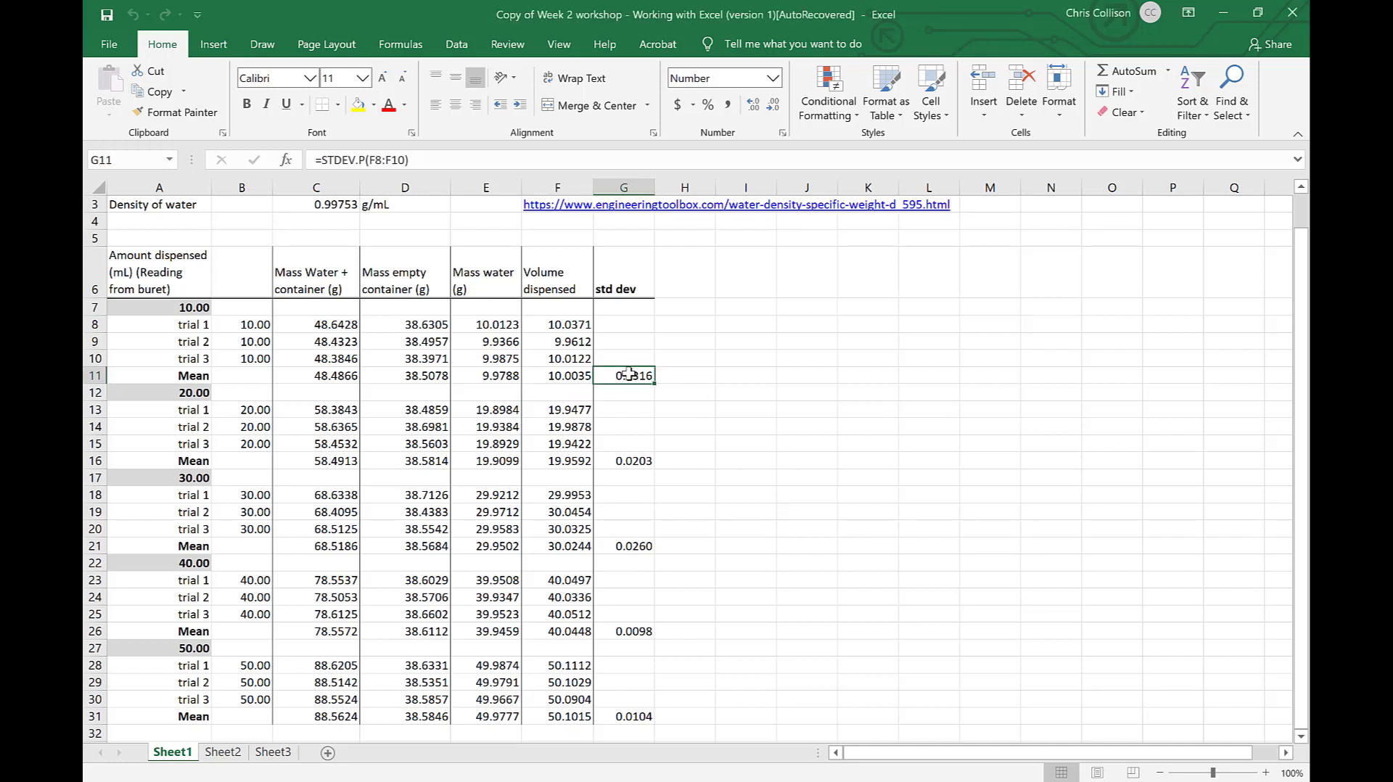
pyautogui.click(570, 375)
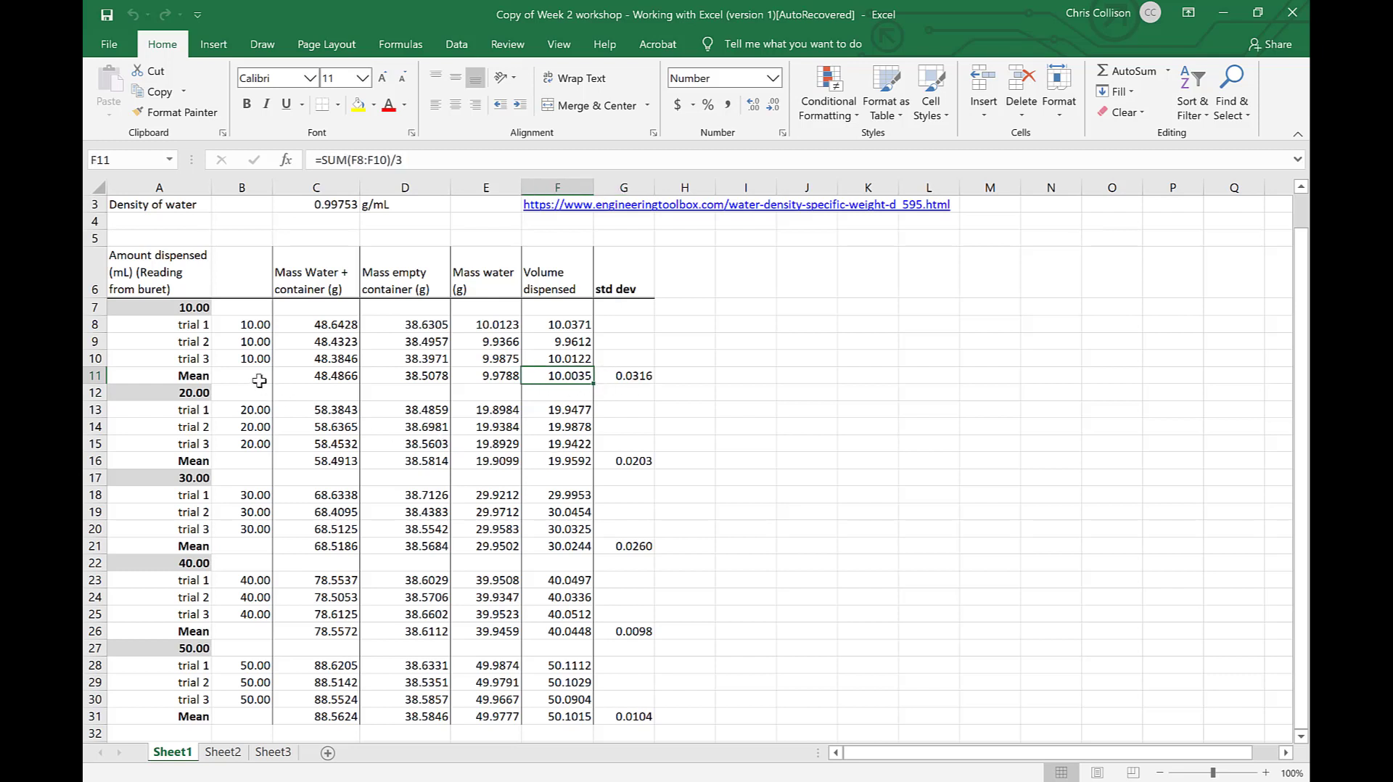
pyautogui.moveTo(303, 375); pyautogui.dragTo(629, 375)
pyautogui.click(247, 108)
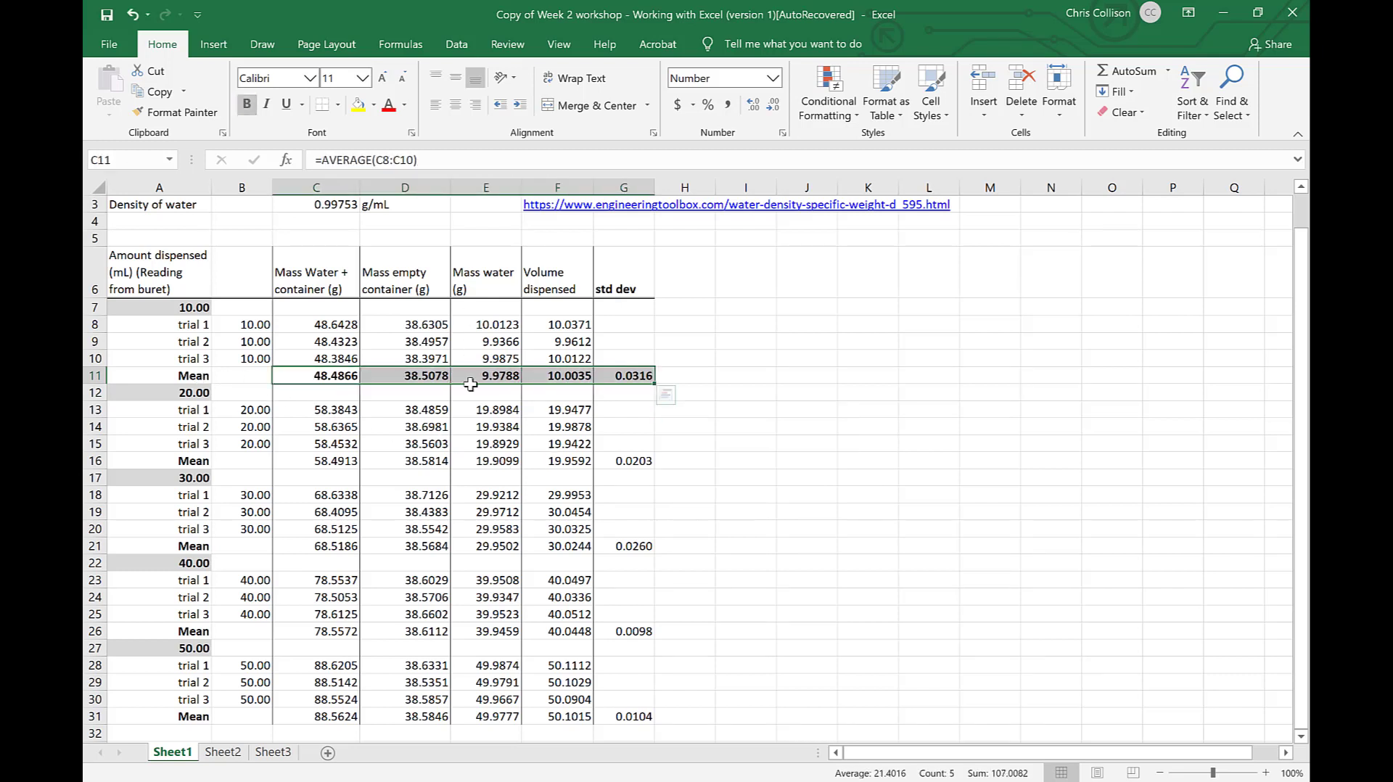
pyautogui.moveTo(330, 459); pyautogui.dragTo(563, 461)
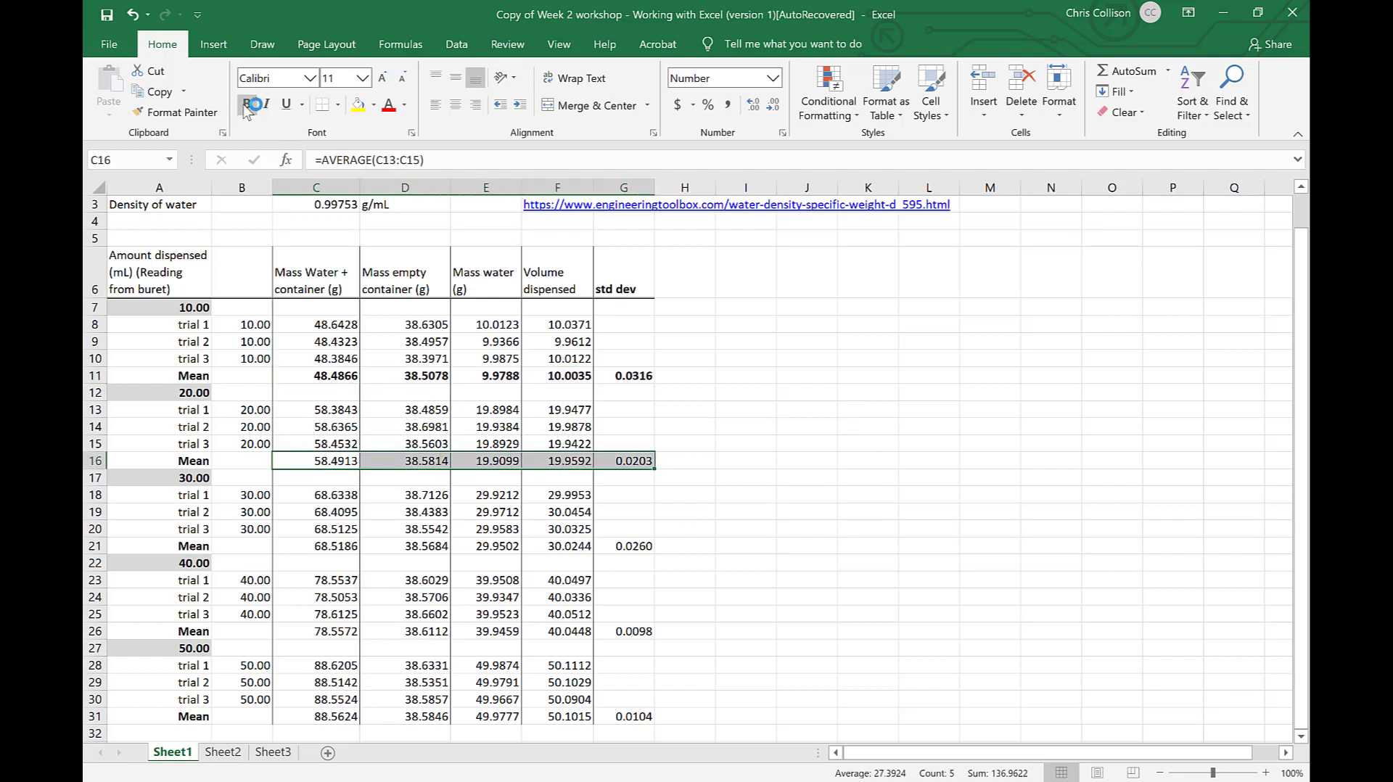
pyautogui.click(247, 109)
pyautogui.moveTo(314, 715); pyautogui.dragTo(630, 717)
pyautogui.click(247, 104)
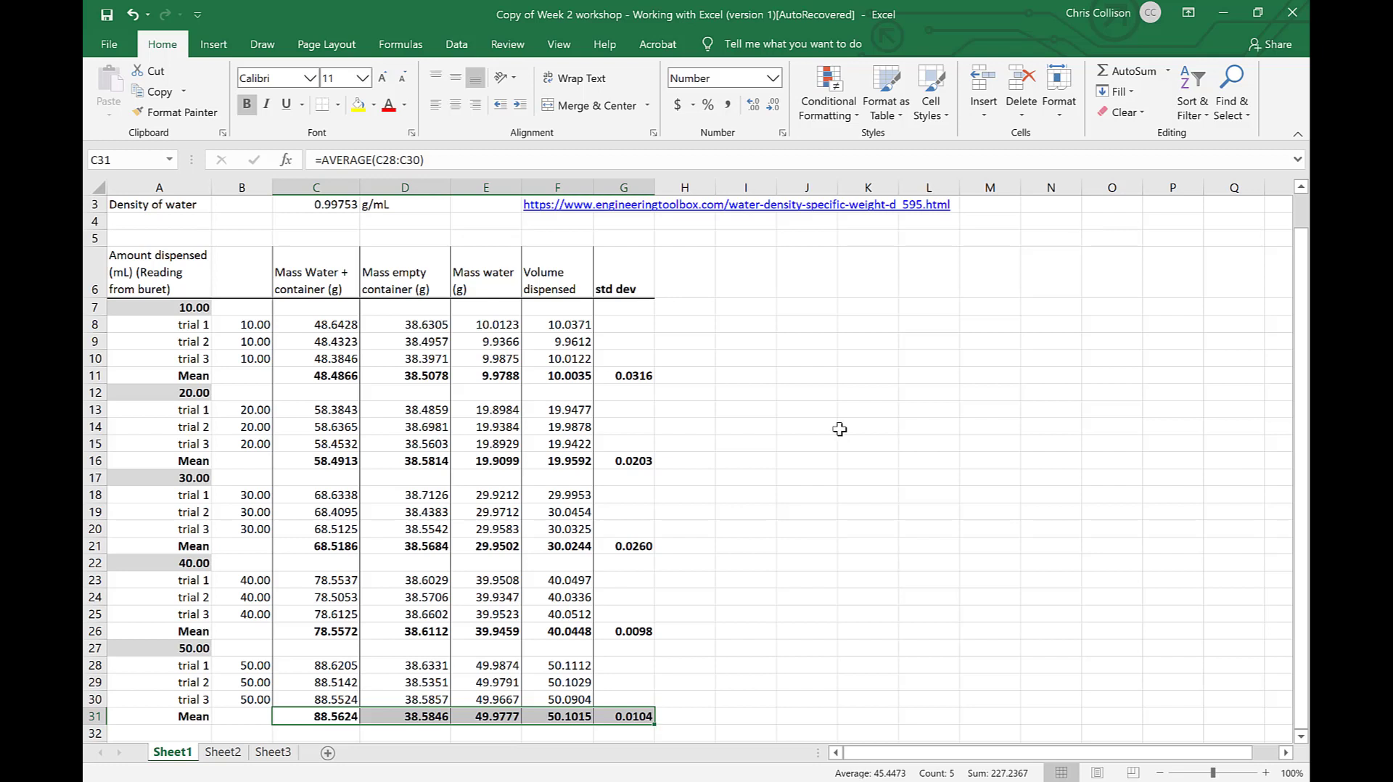
# Enter the heading "Burette reading" in cell I7
pyautogui.click(749, 305)
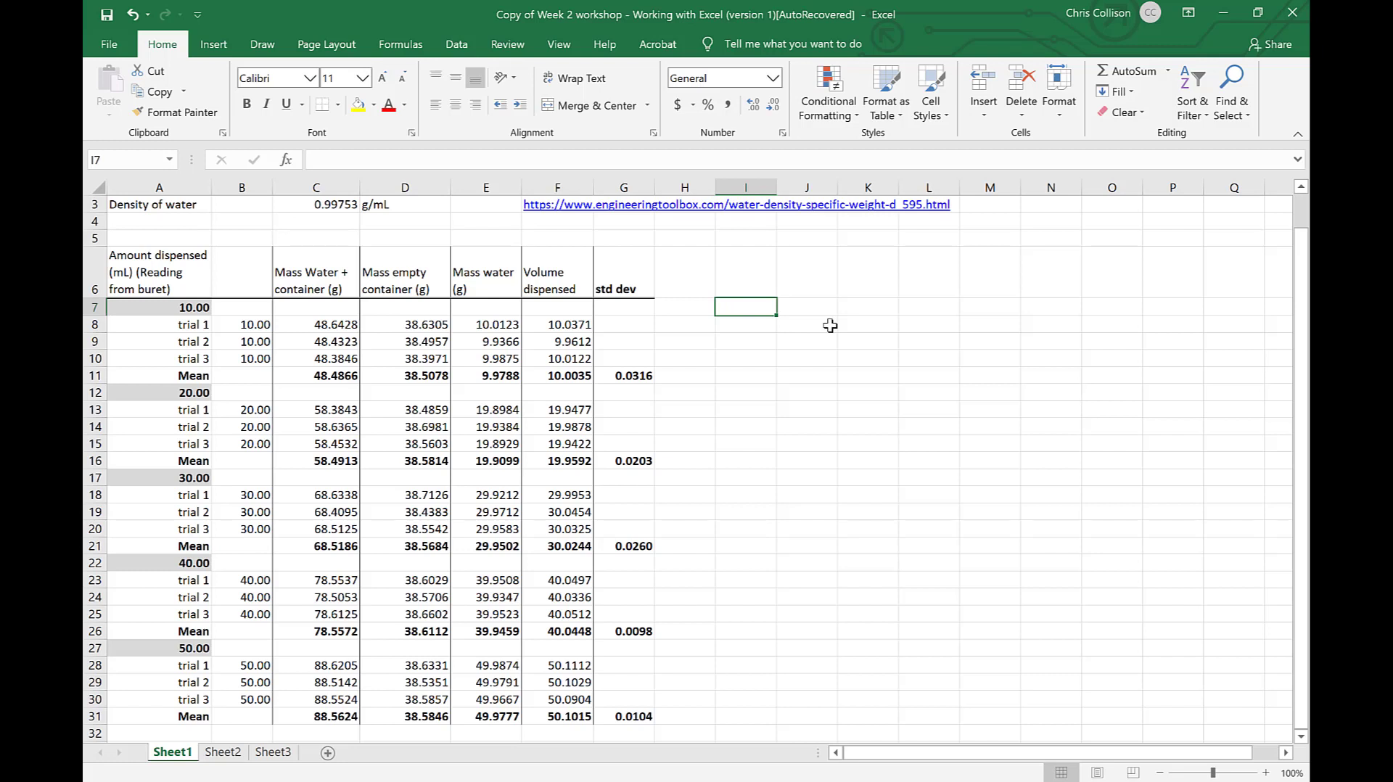
pyautogui.write('Bur')
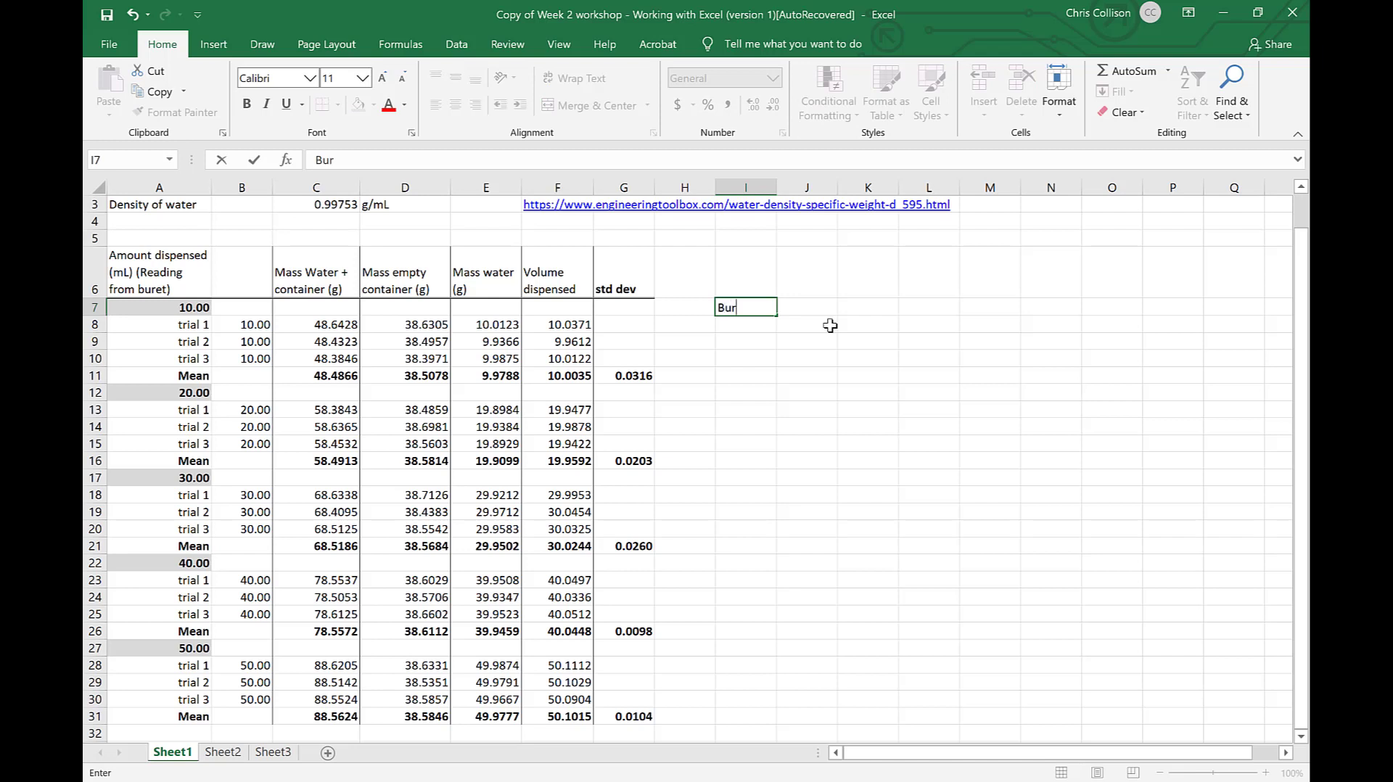
pyautogui.write('ette reading')
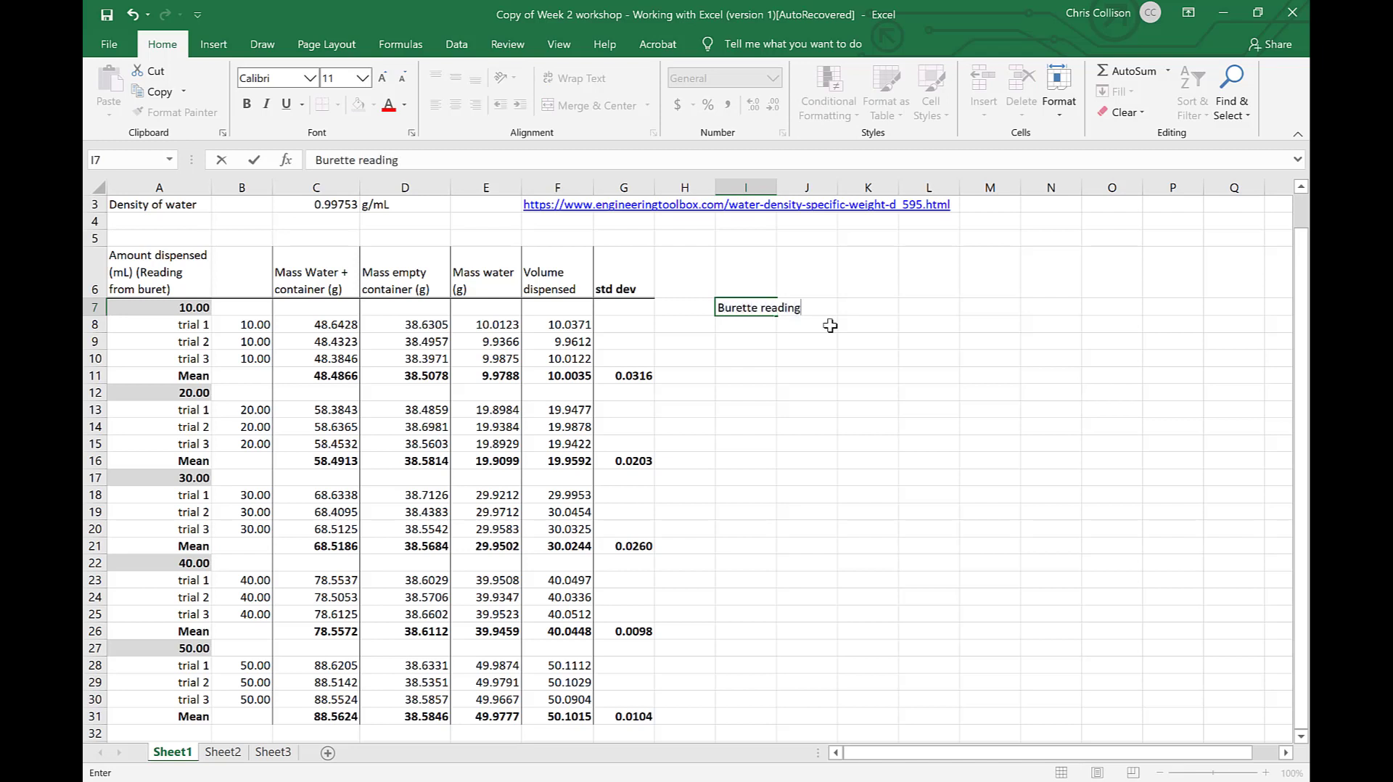
pyautogui.press('Return')
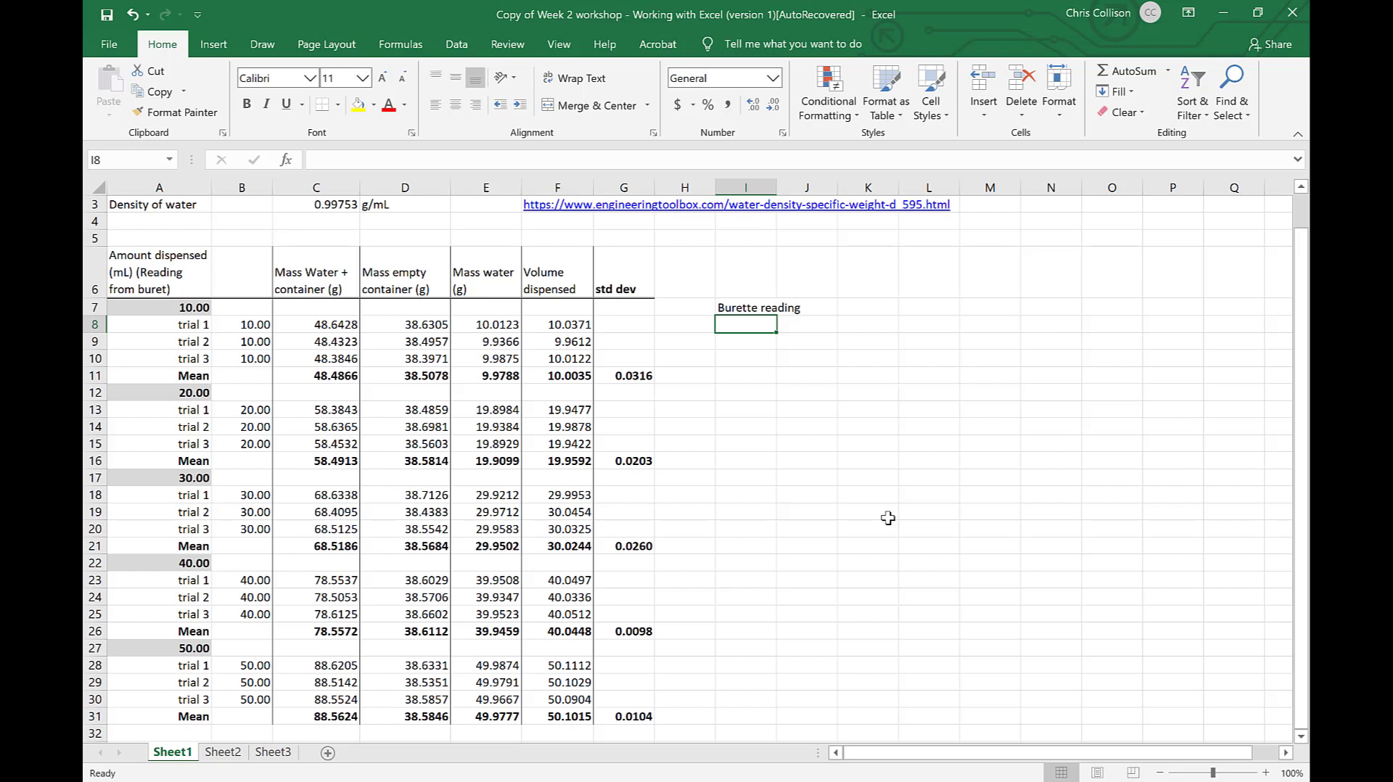
# Enter 10 in I8 and fill a linear series down the column with step value 10 and stop value 50
pyautogui.write('10')
pyautogui.press('Return')
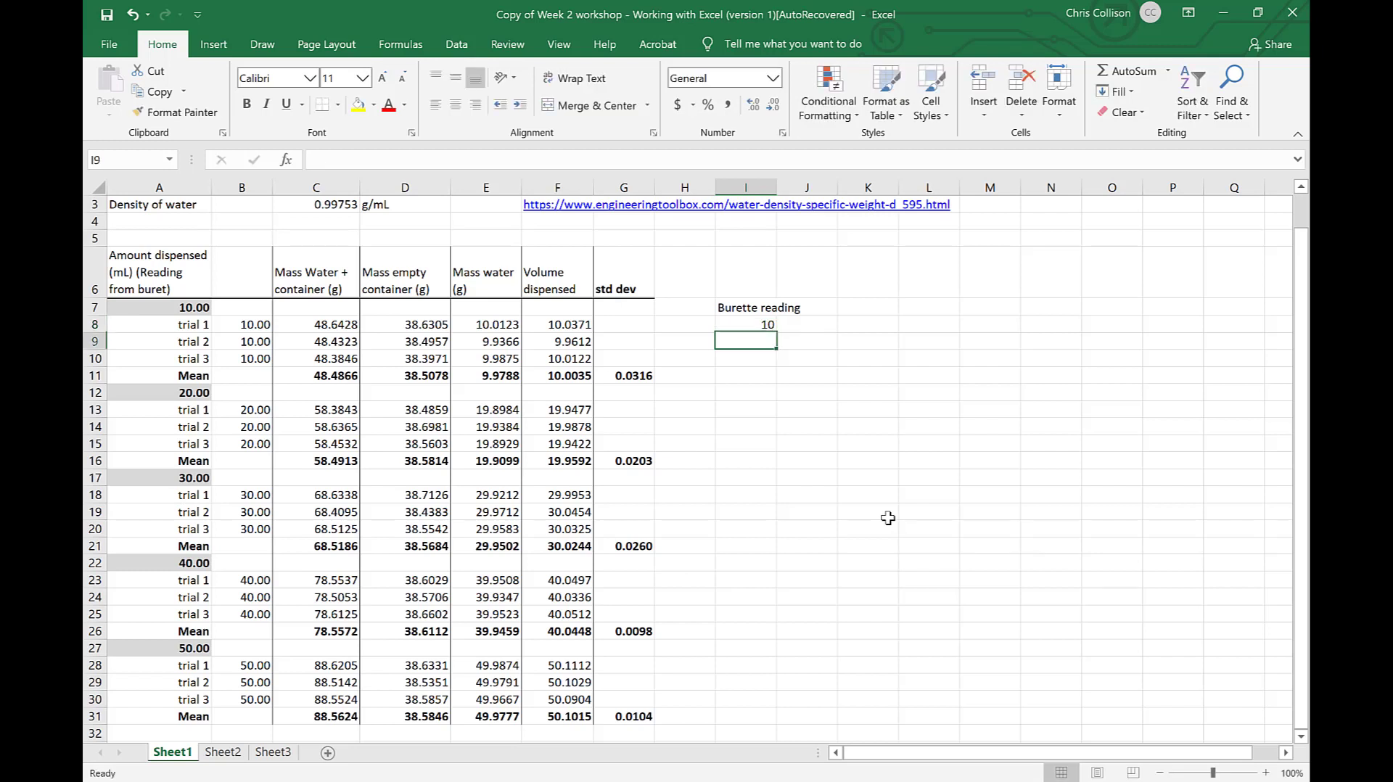
pyautogui.press('Up')
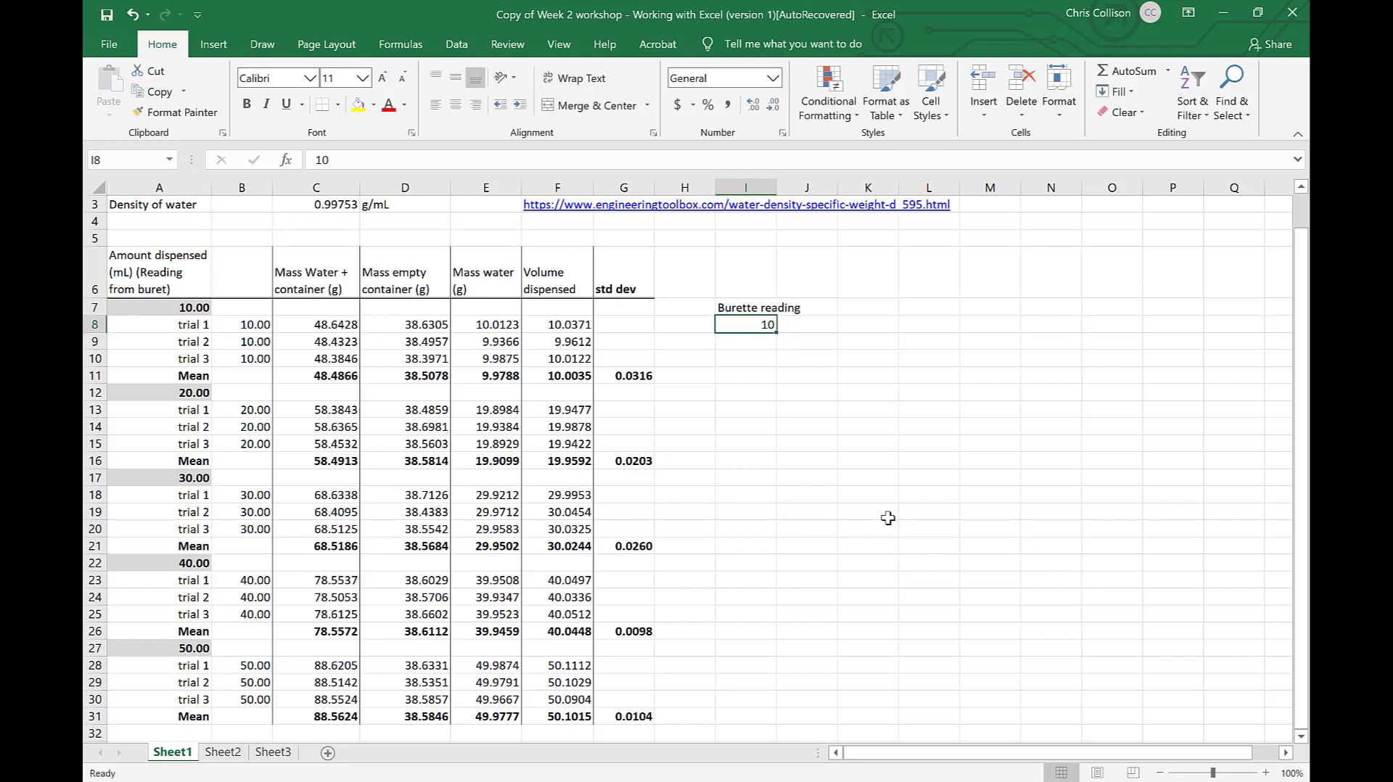
pyautogui.click(1131, 92)
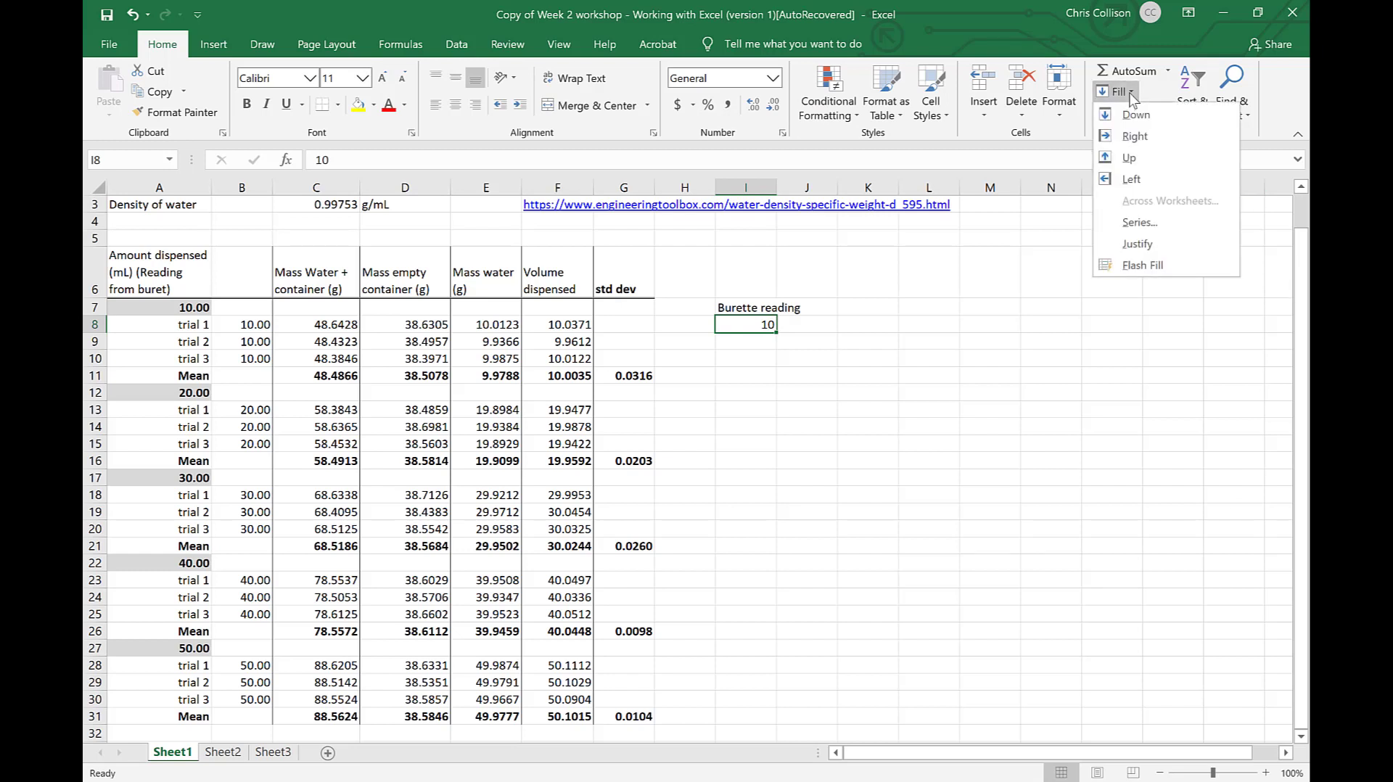
pyautogui.click(1143, 227)
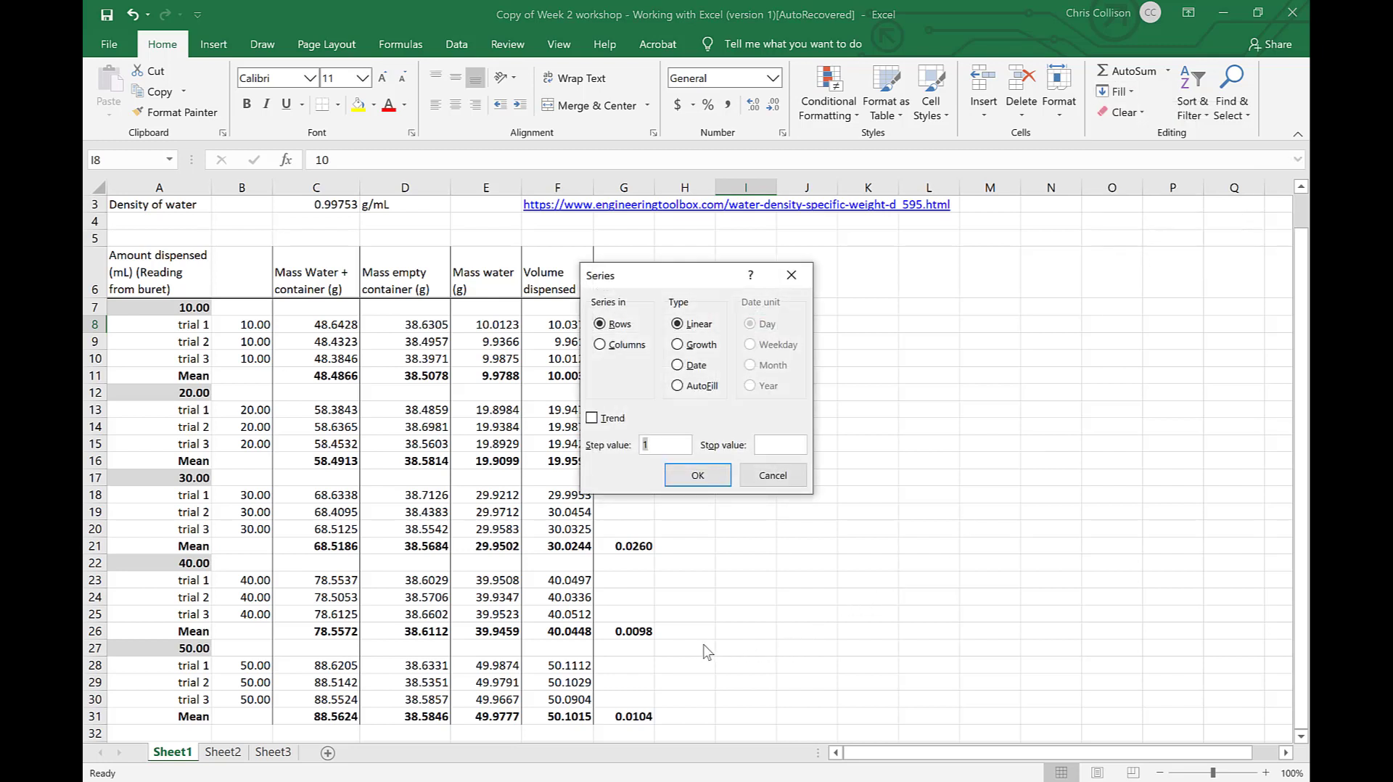
pyautogui.click(600, 346)
pyautogui.click(661, 448)
pyautogui.moveTo(662, 447); pyautogui.dragTo(641, 462)
pyautogui.write('10')
pyautogui.click(783, 447)
pyautogui.write('50')
pyautogui.click(710, 479)
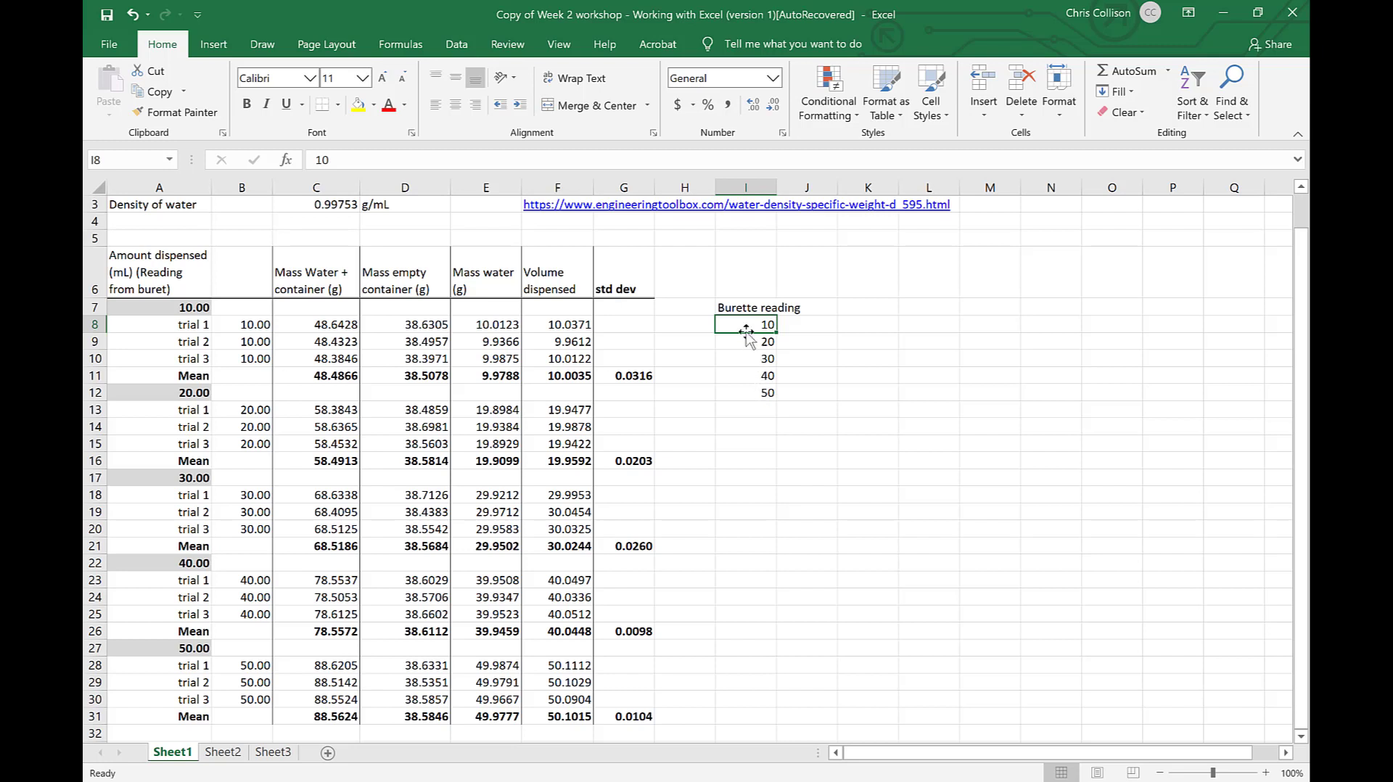
# Format the burette readings in I8:I12 as Number with 2 decimal places
pyautogui.moveTo(747, 327); pyautogui.dragTo(747, 391)
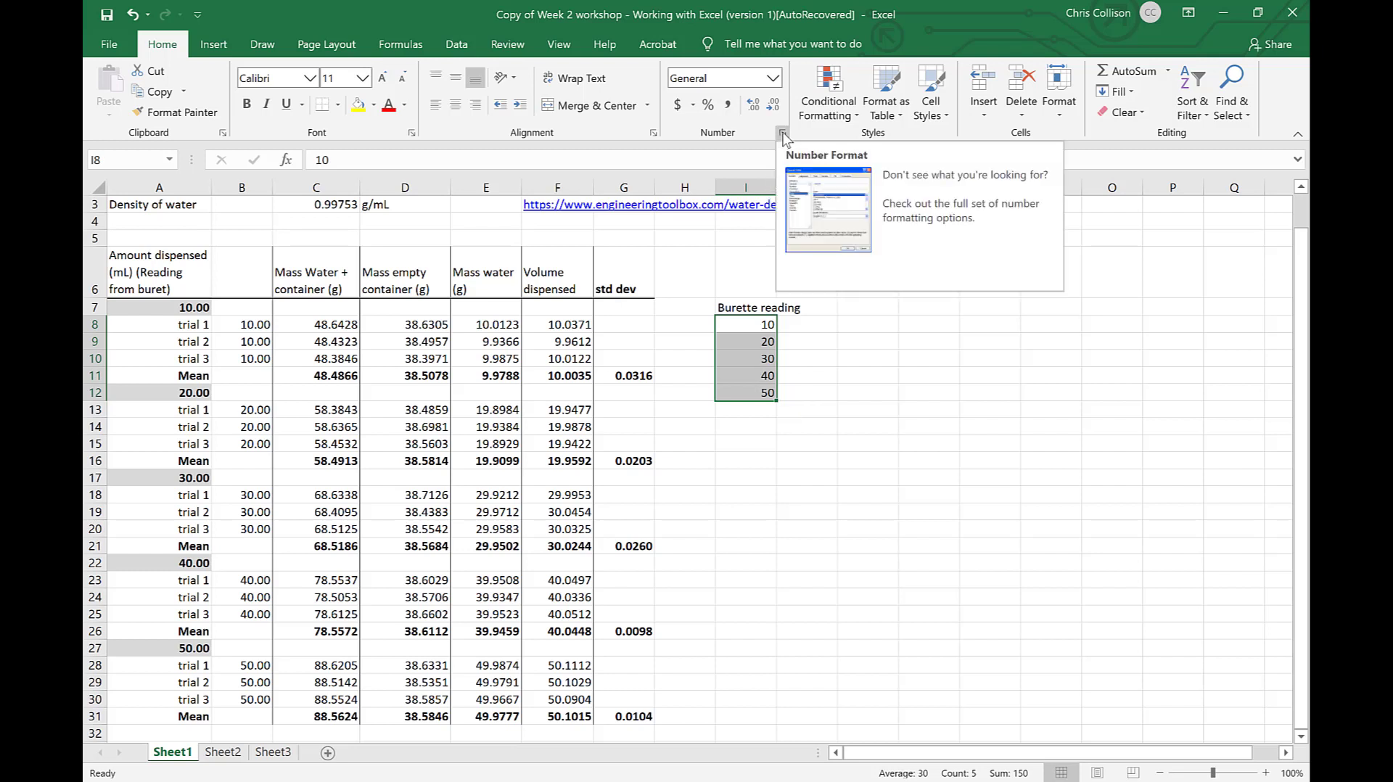
pyautogui.click(773, 78)
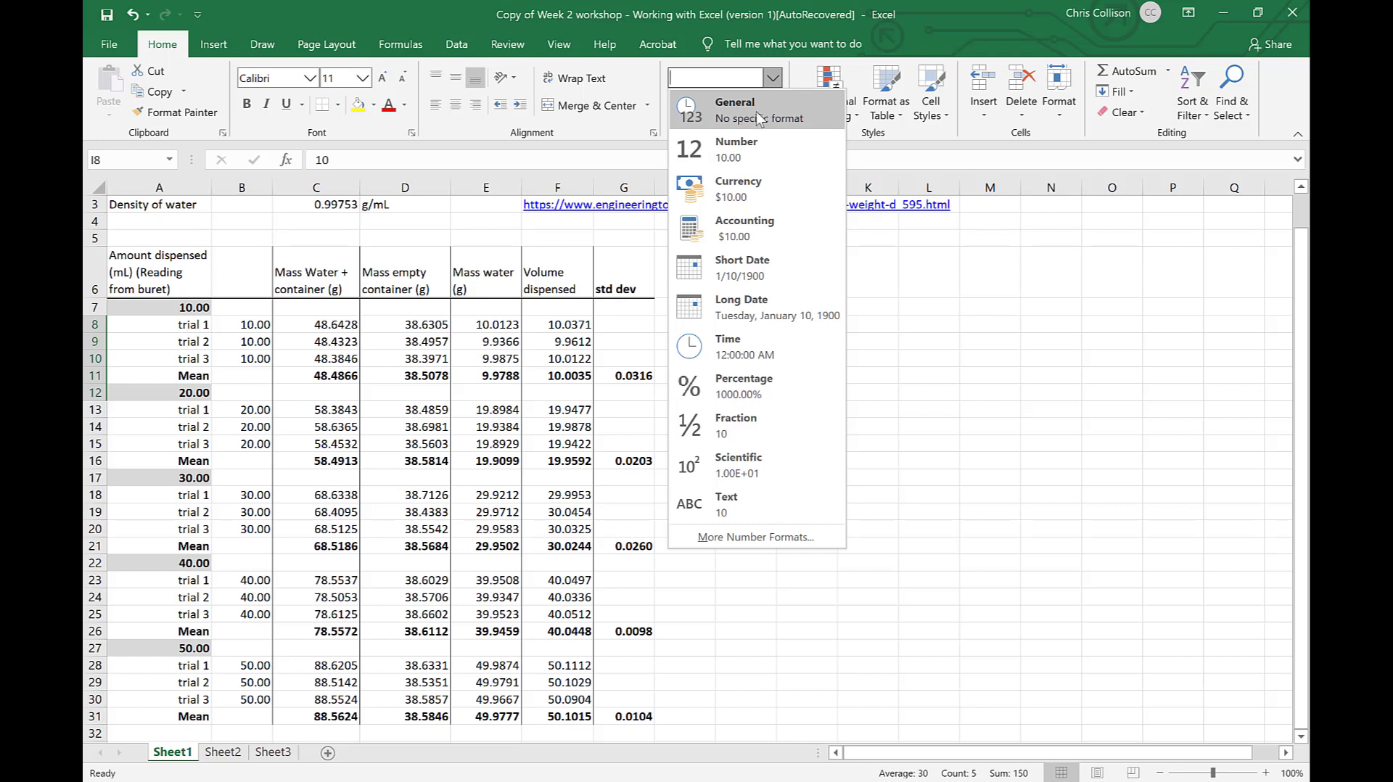
pyautogui.click(746, 142)
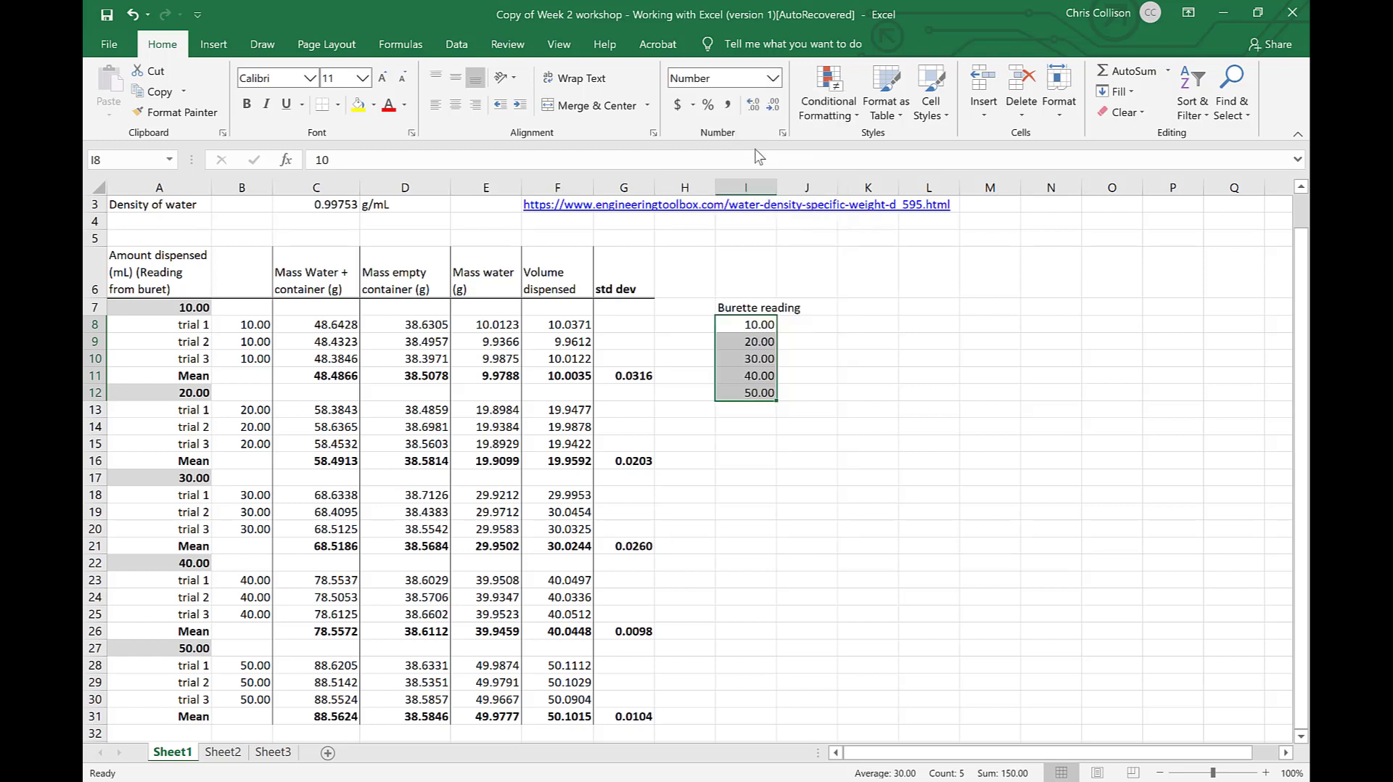
pyautogui.click(773, 78)
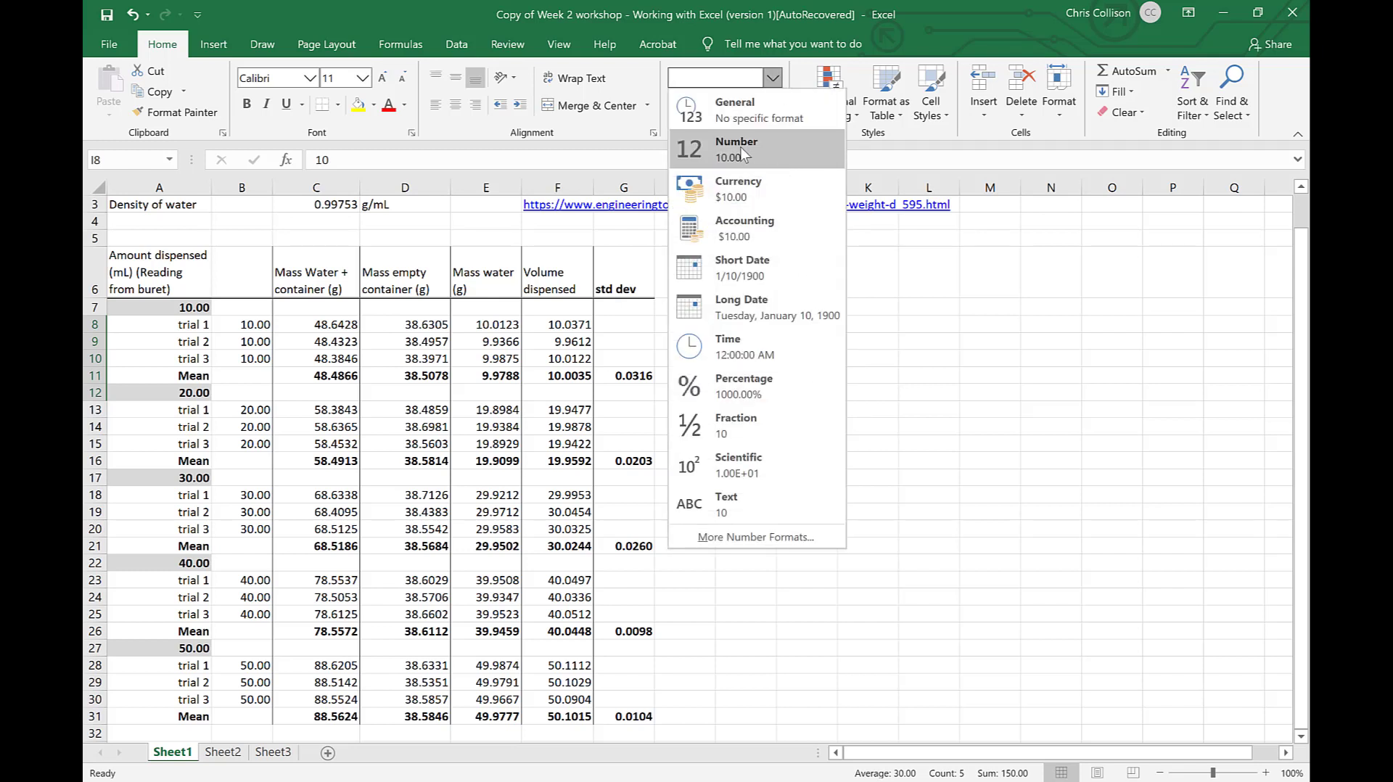
pyautogui.click(772, 80)
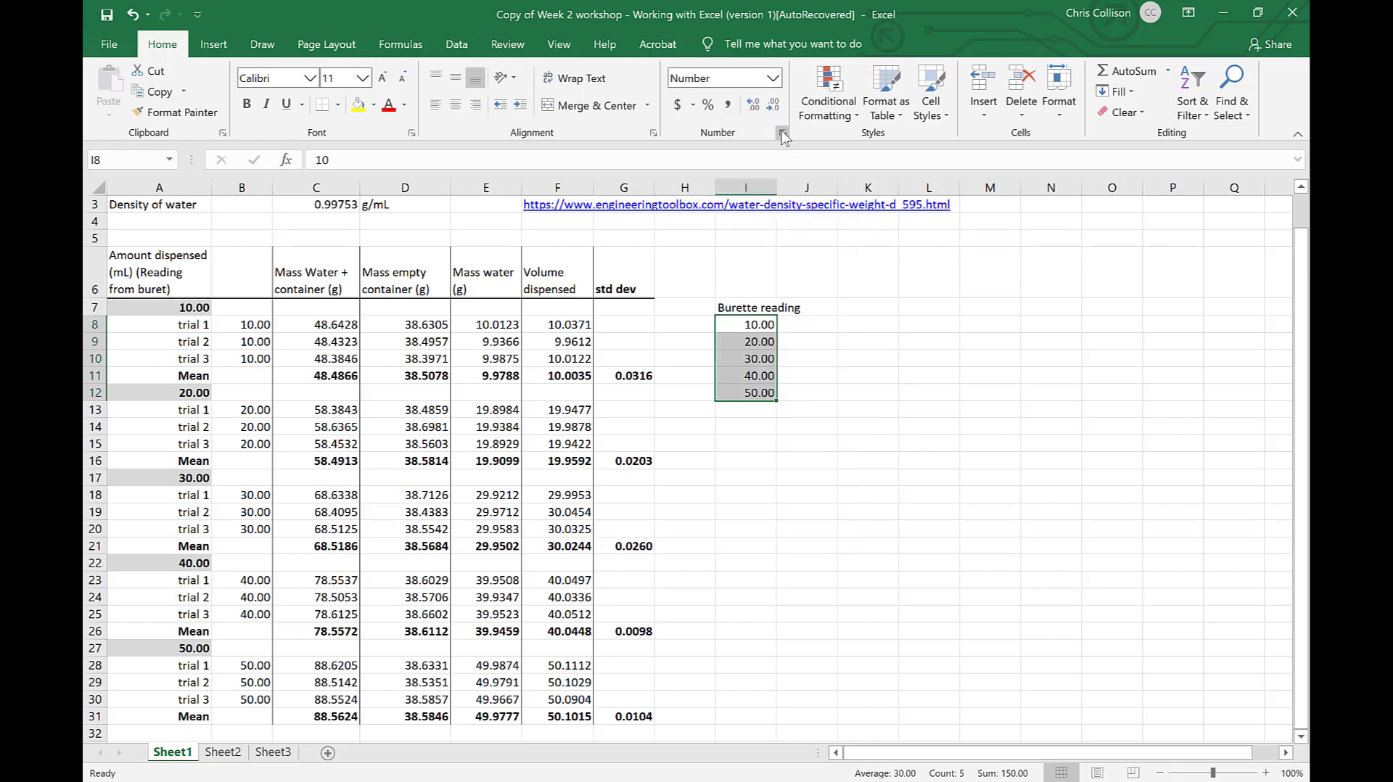
pyautogui.click(782, 133)
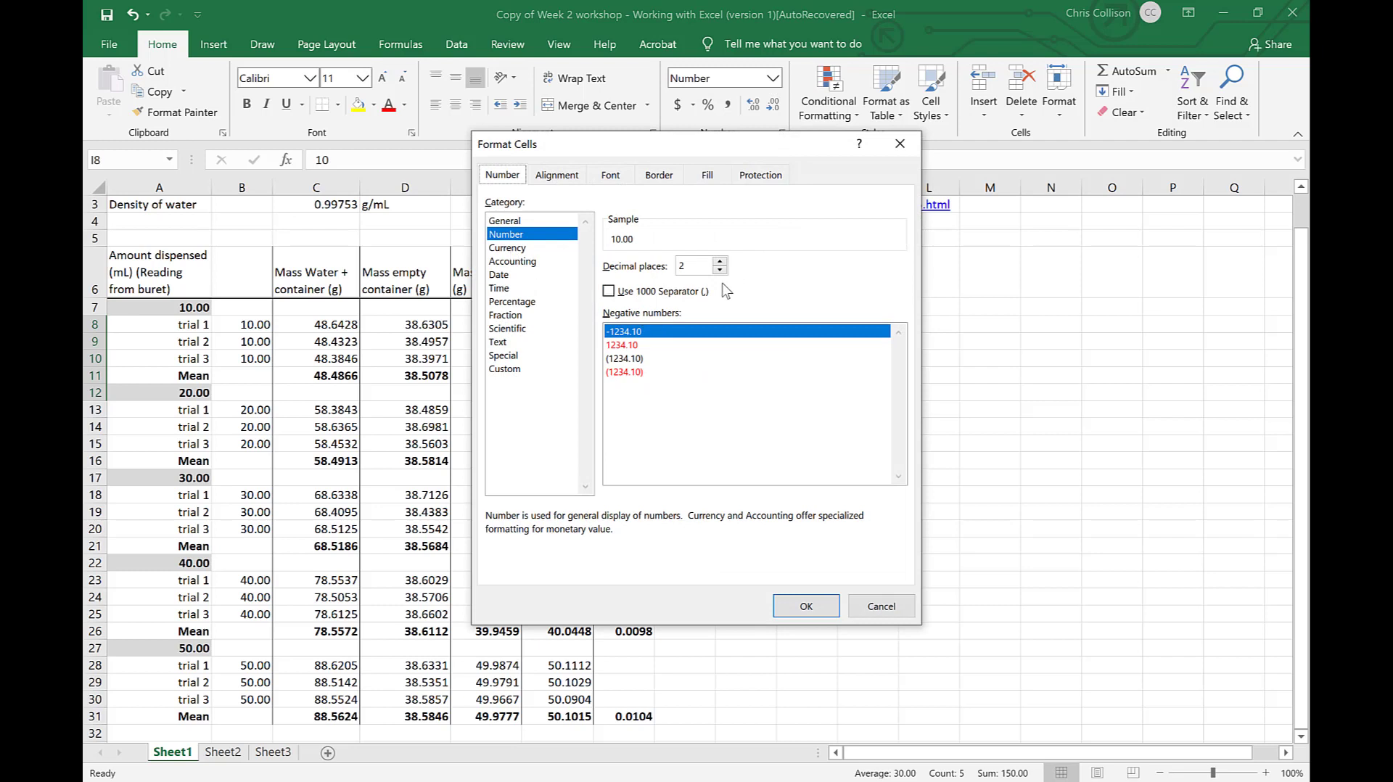
pyautogui.moveTo(691, 265); pyautogui.dragTo(634, 266)
pyautogui.write('5')
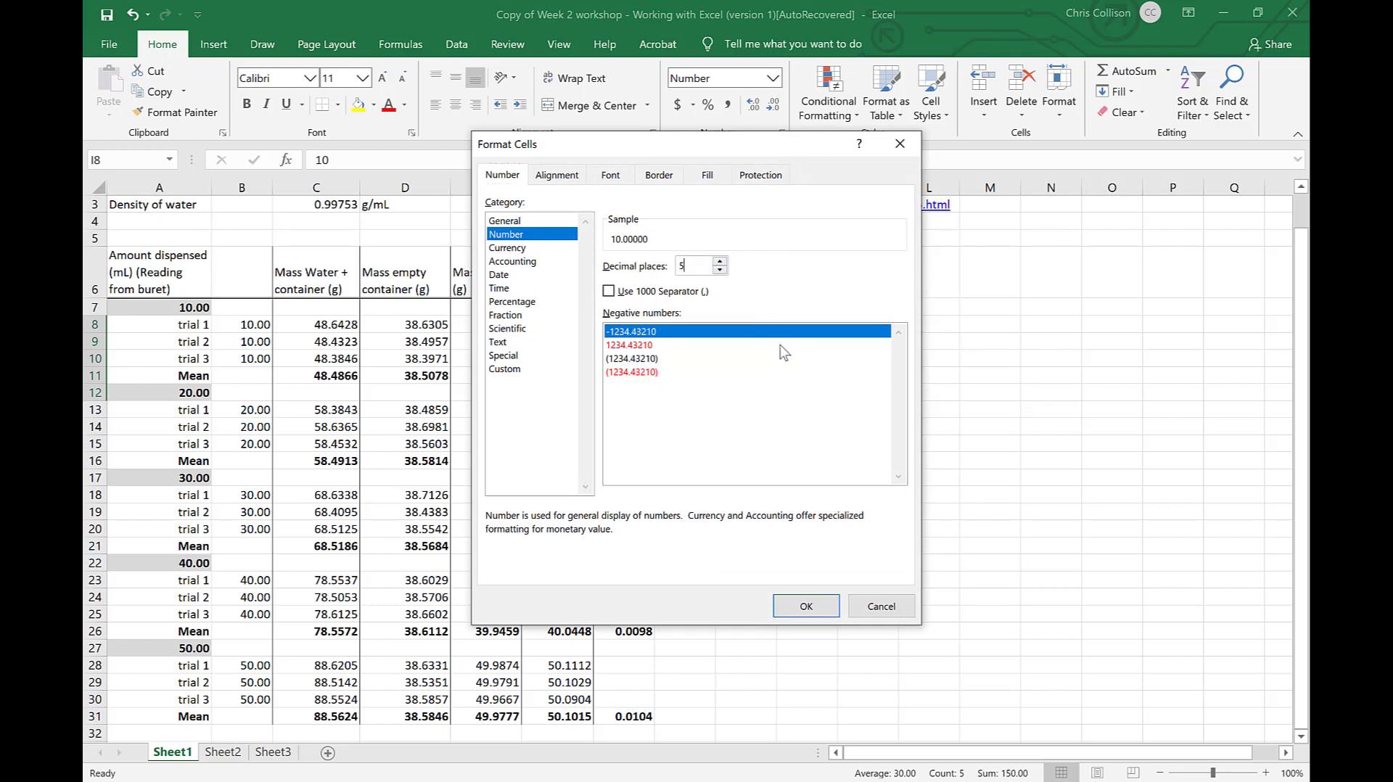
pyautogui.press('BackSpace')
pyautogui.write('2')
pyautogui.click(808, 615)
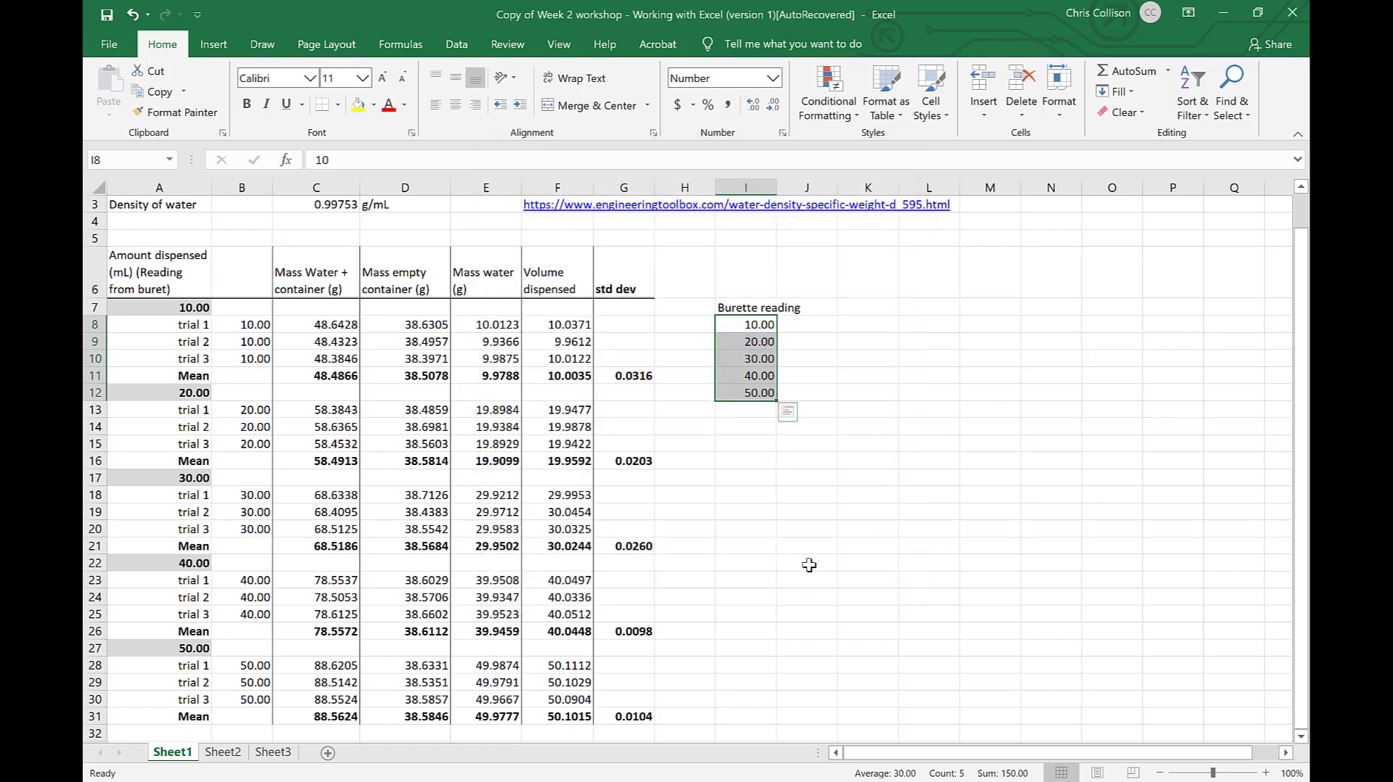
# Enter the heading "Actual Volume Delivered" in cell J7
pyautogui.click(812, 308)
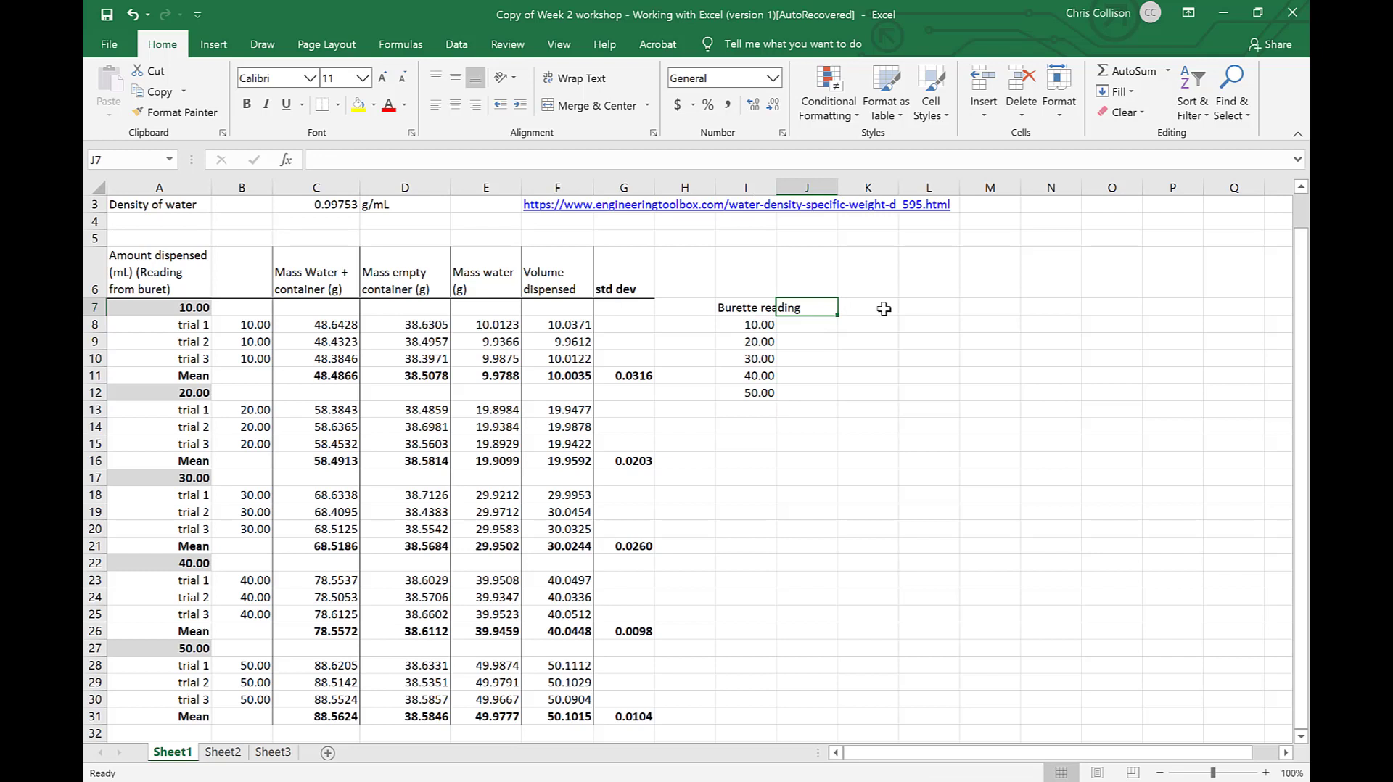
pyautogui.write('Volume delivered')
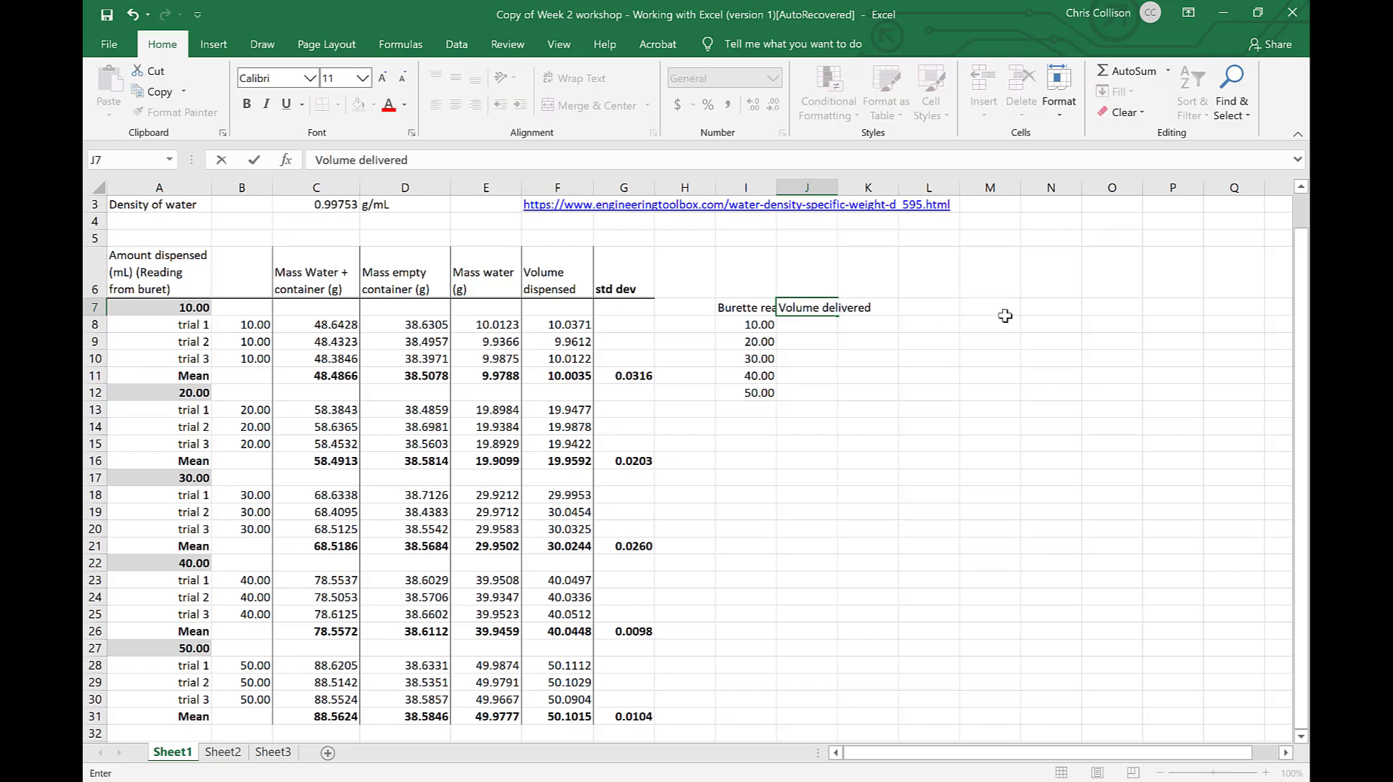
pyautogui.click(311, 154)
pyautogui.write('Actual')
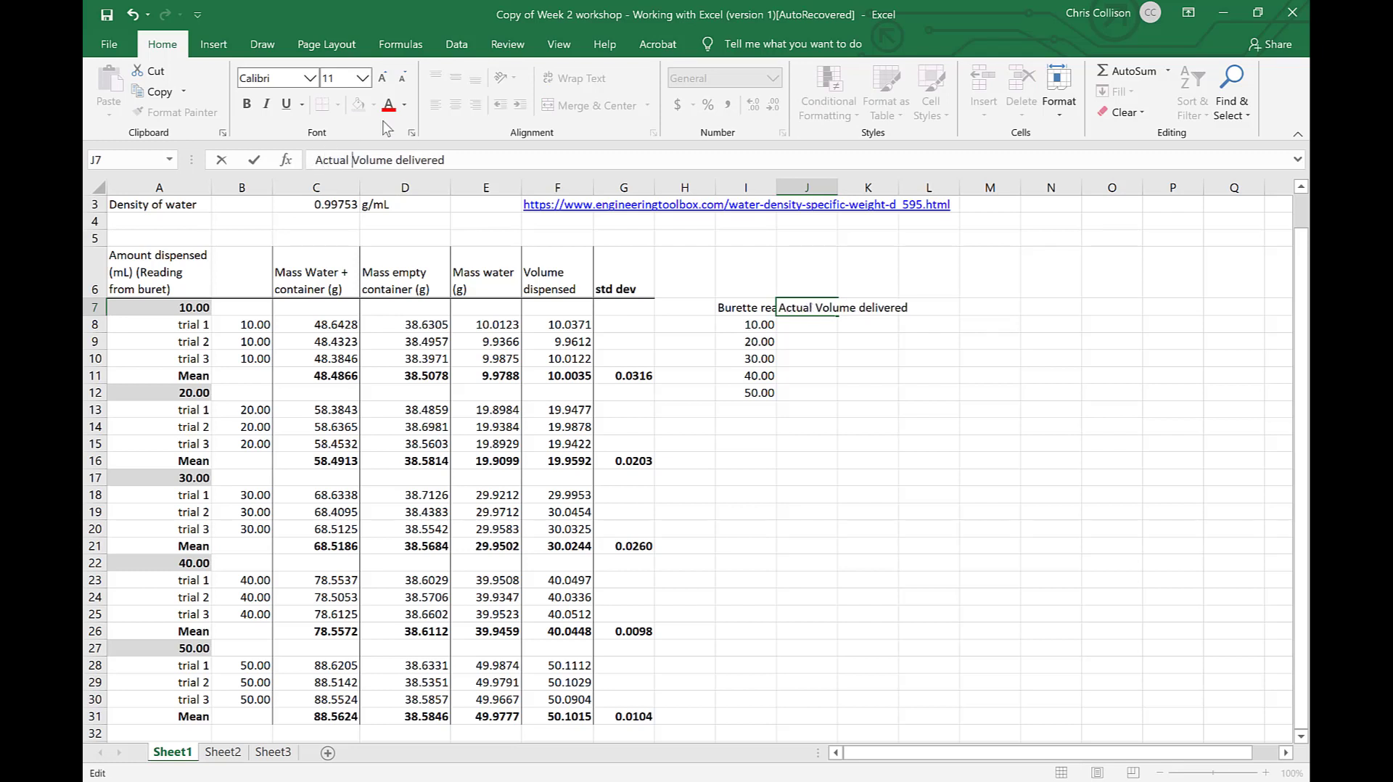
pyautogui.press('Right')
pyautogui.press('Delete')
pyautogui.write('D')
pyautogui.press('Return')
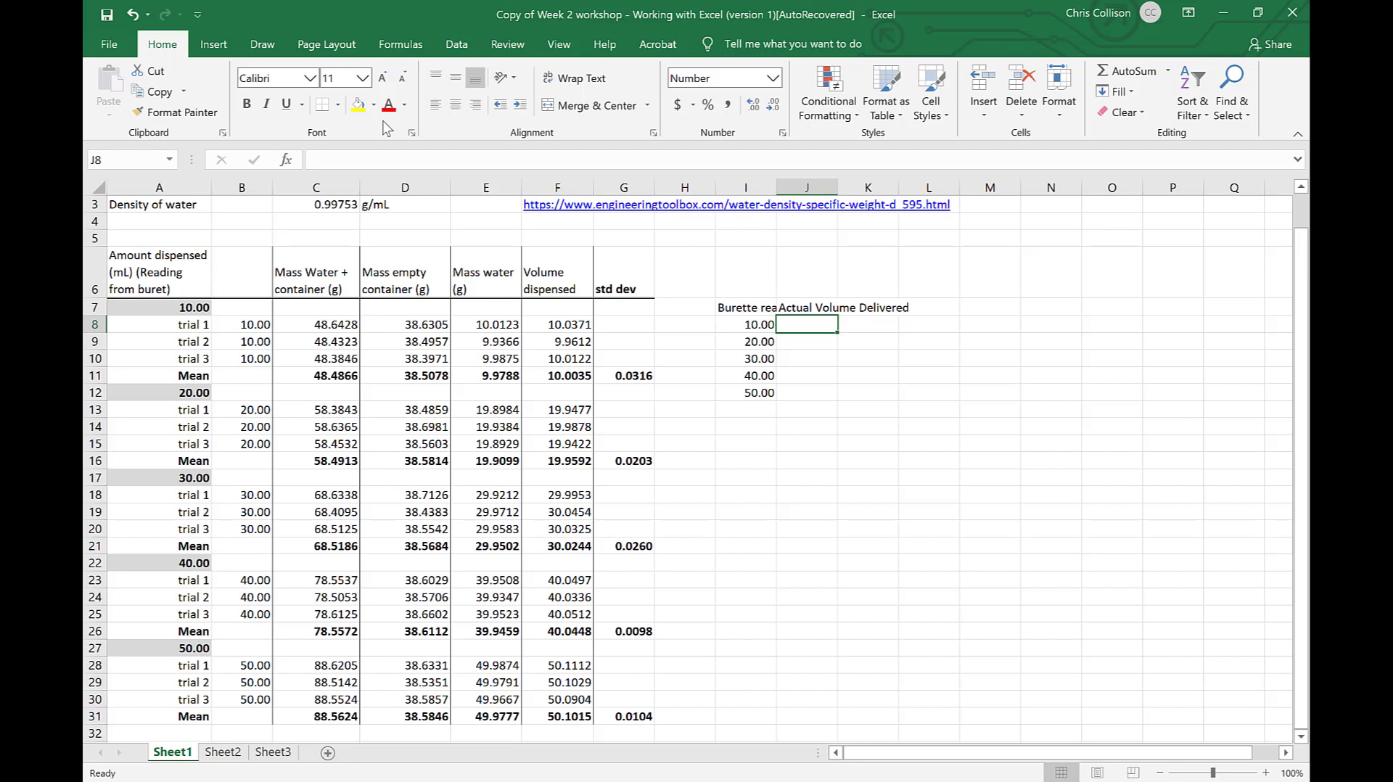
# Try to copy the mean volume dispensed from F11 into J8 with an ordinary paste
pyautogui.click(558, 376)
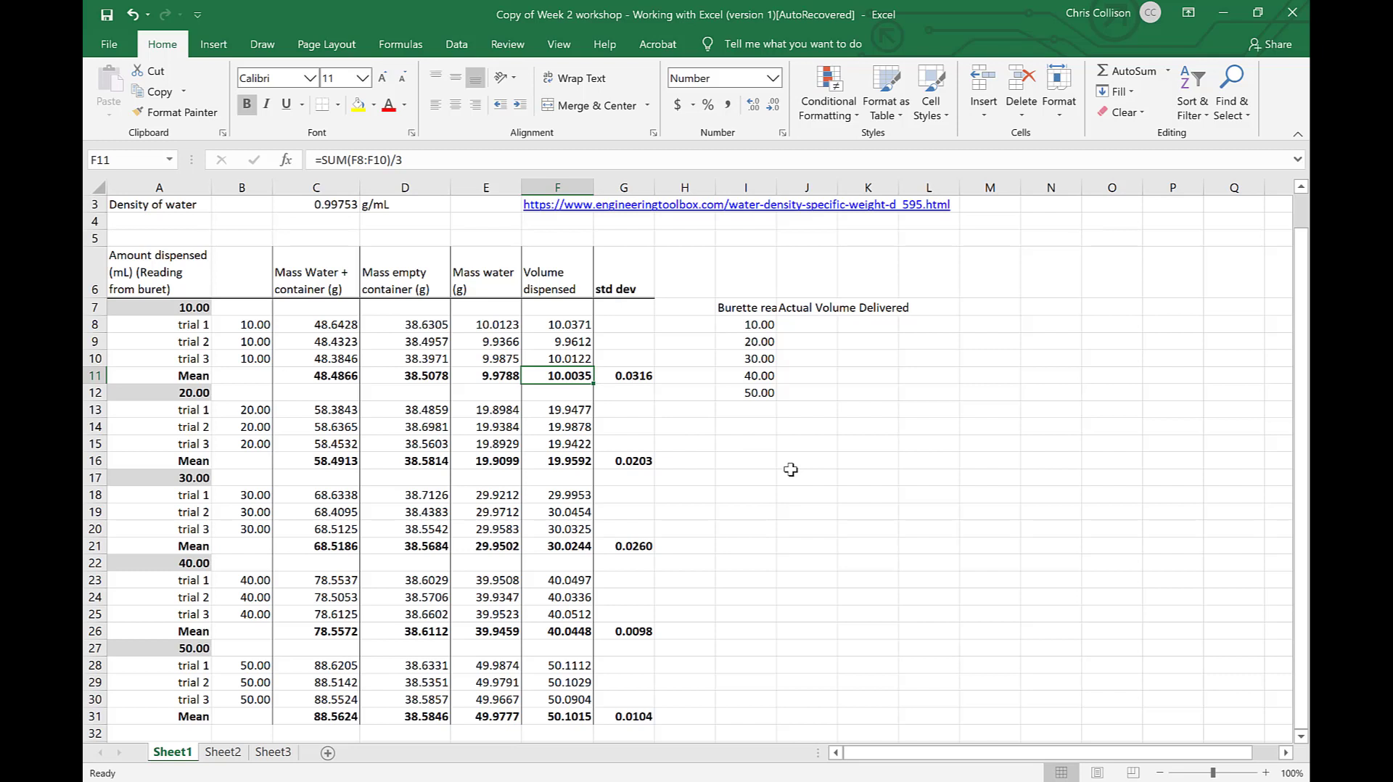
pyautogui.hotkey('ctrl', 'c')
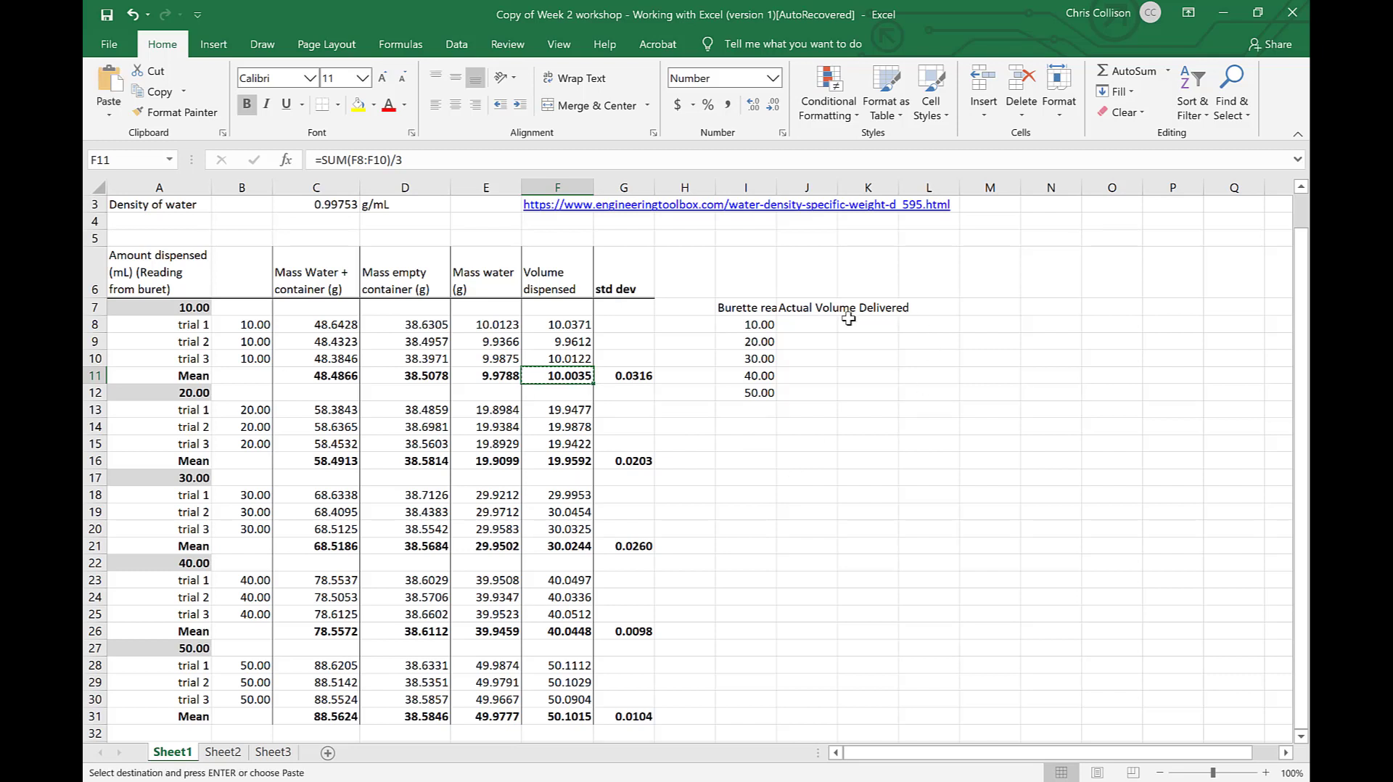
pyautogui.click(818, 324)
pyautogui.hotkey('ctrl', 'v')
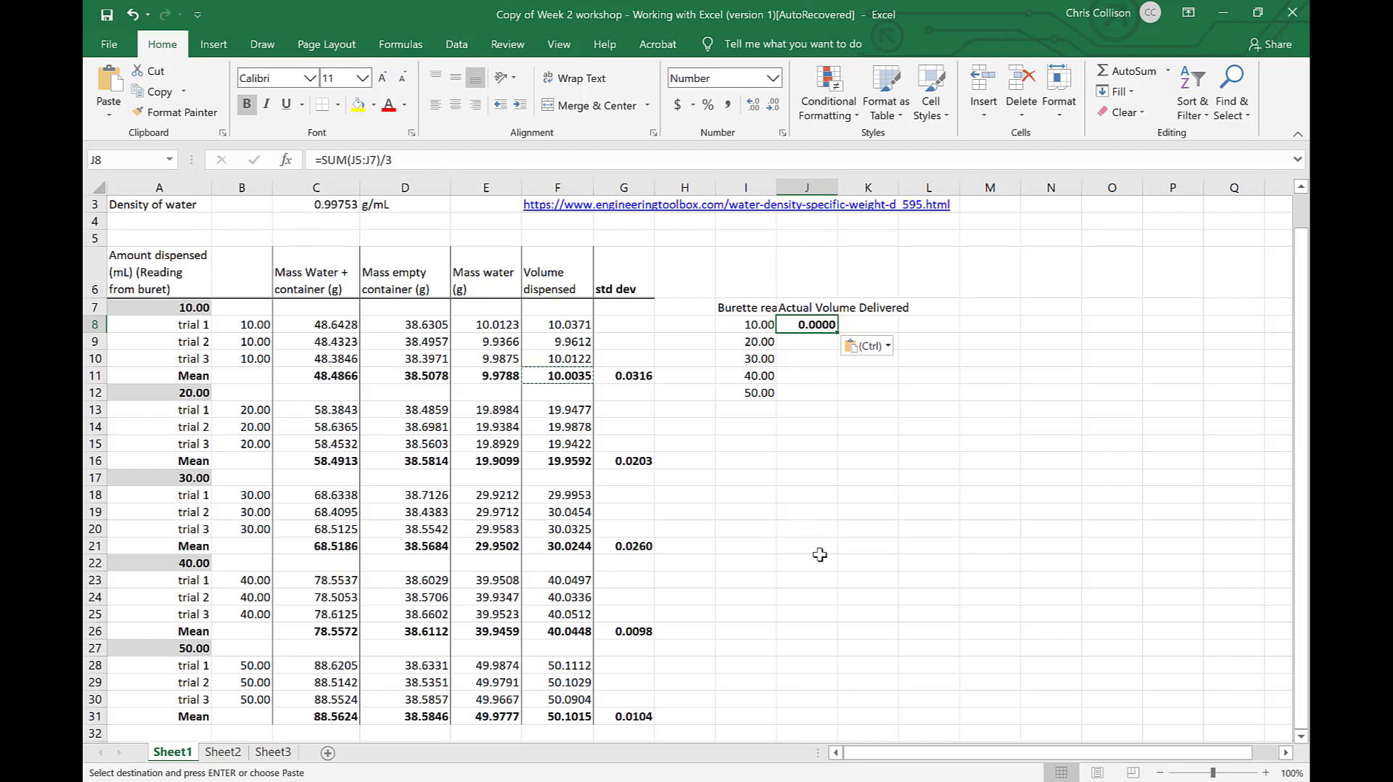
# Copy the 10 mL mean volume dispensed from F11 and paste it into J8 as values only
pyautogui.click(558, 376)
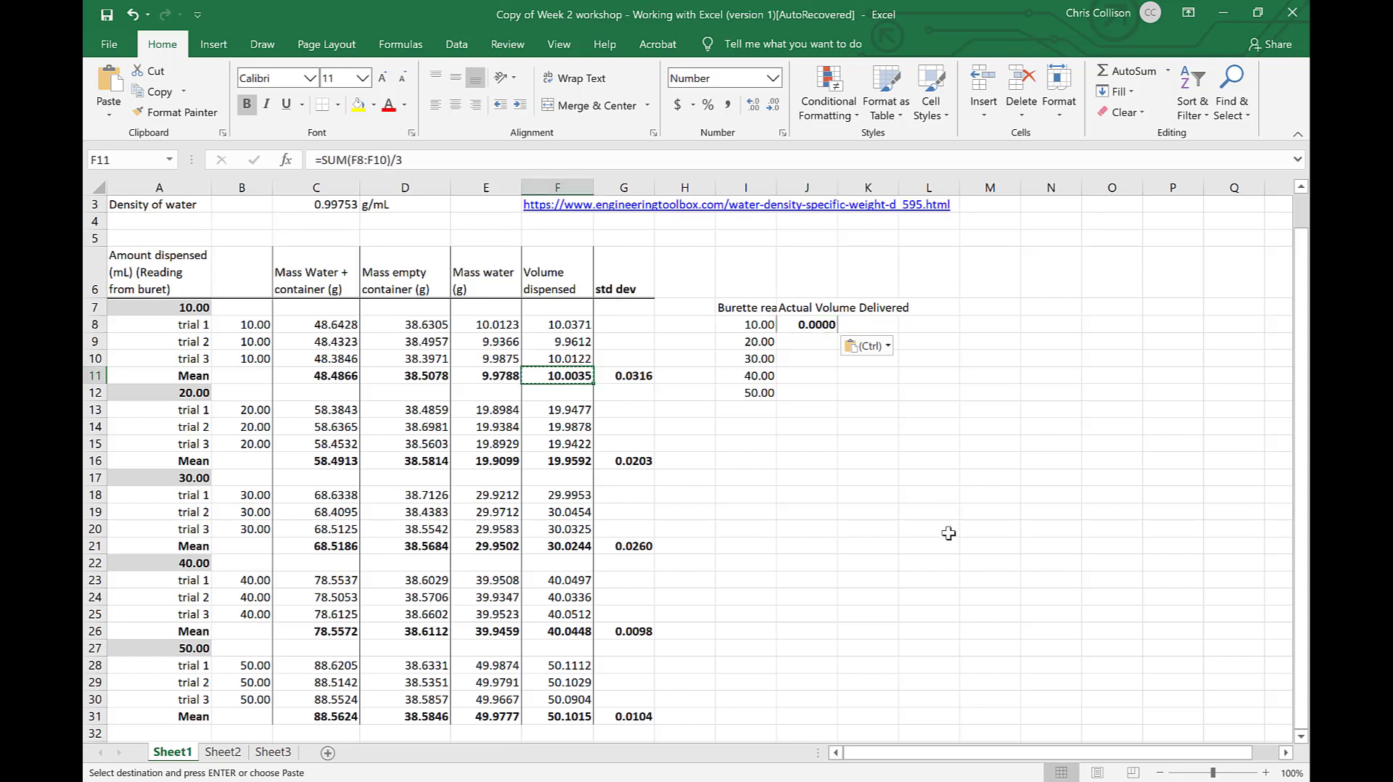
pyautogui.hotkey('ctrl', 'c')
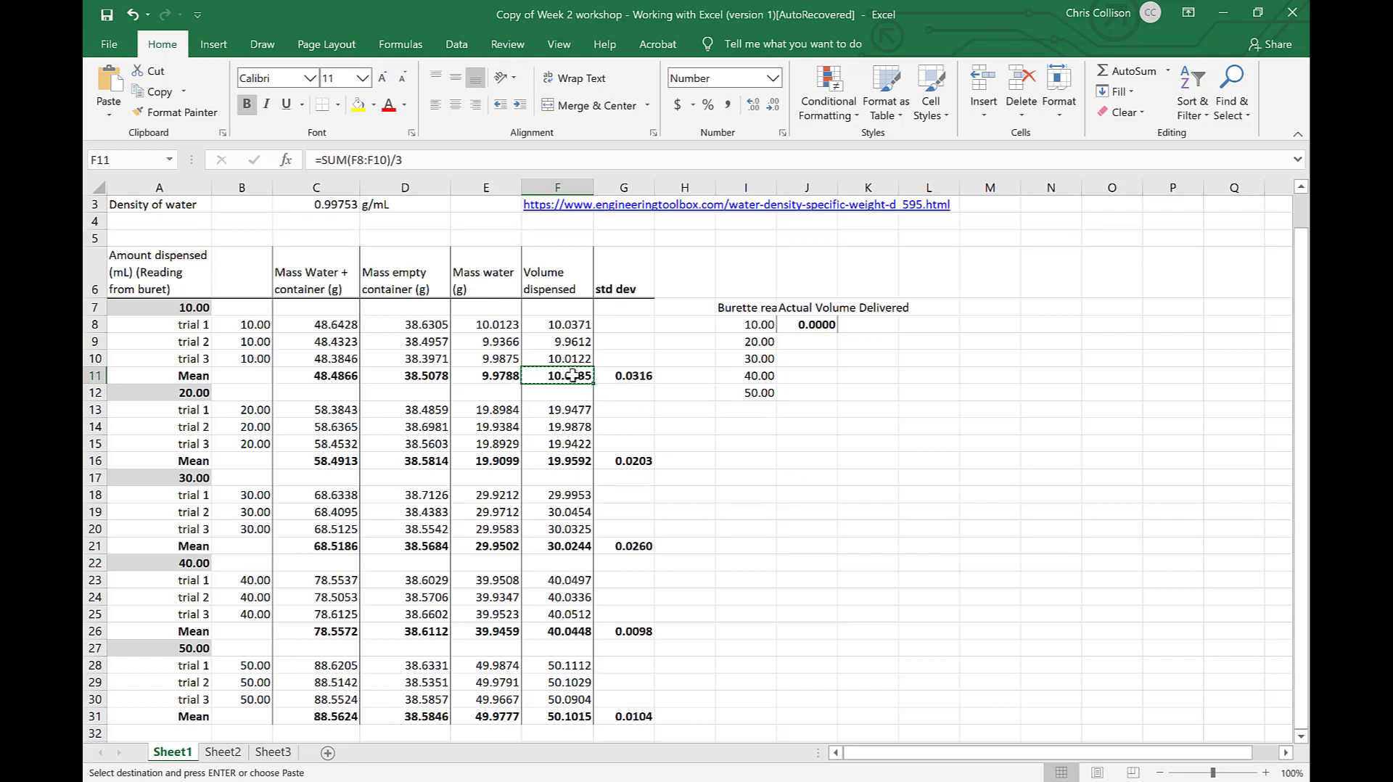
pyautogui.click(811, 325)
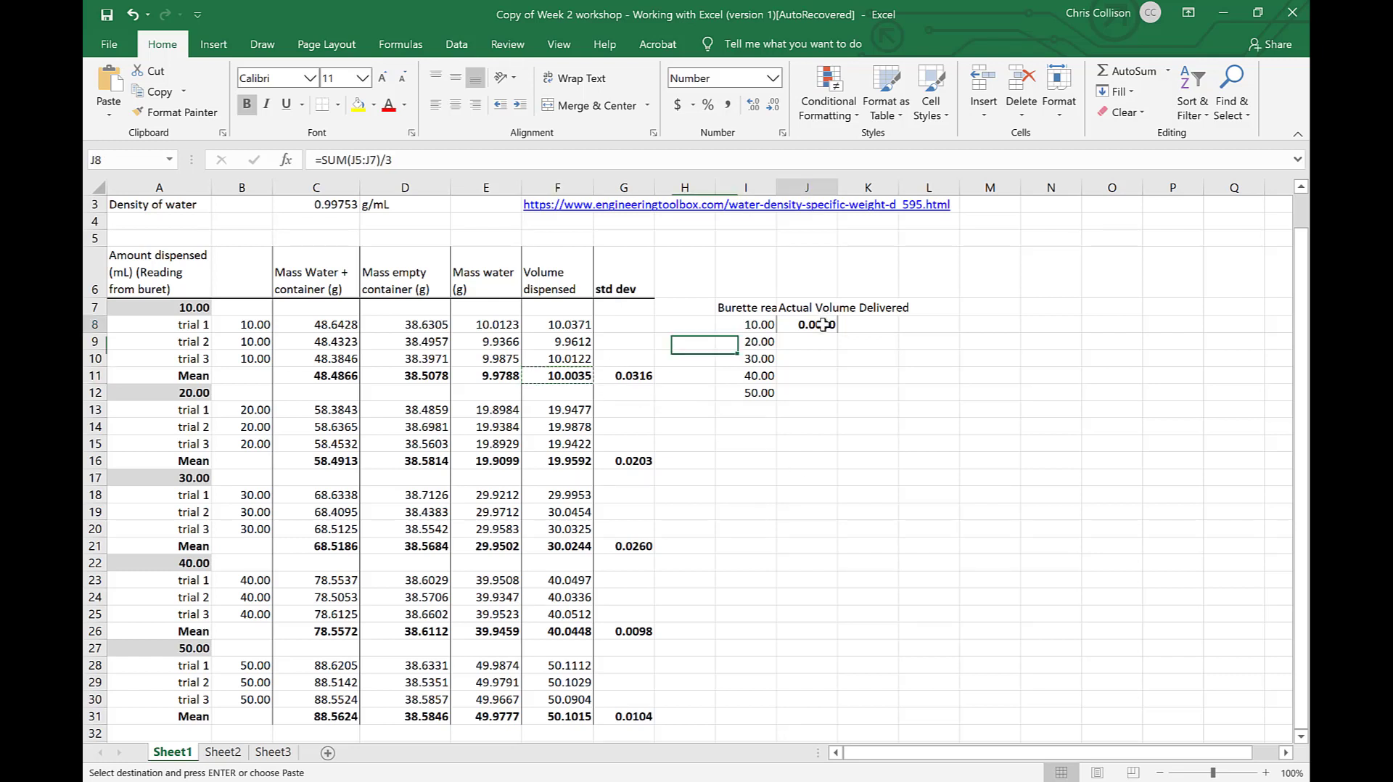
pyautogui.click(111, 116)
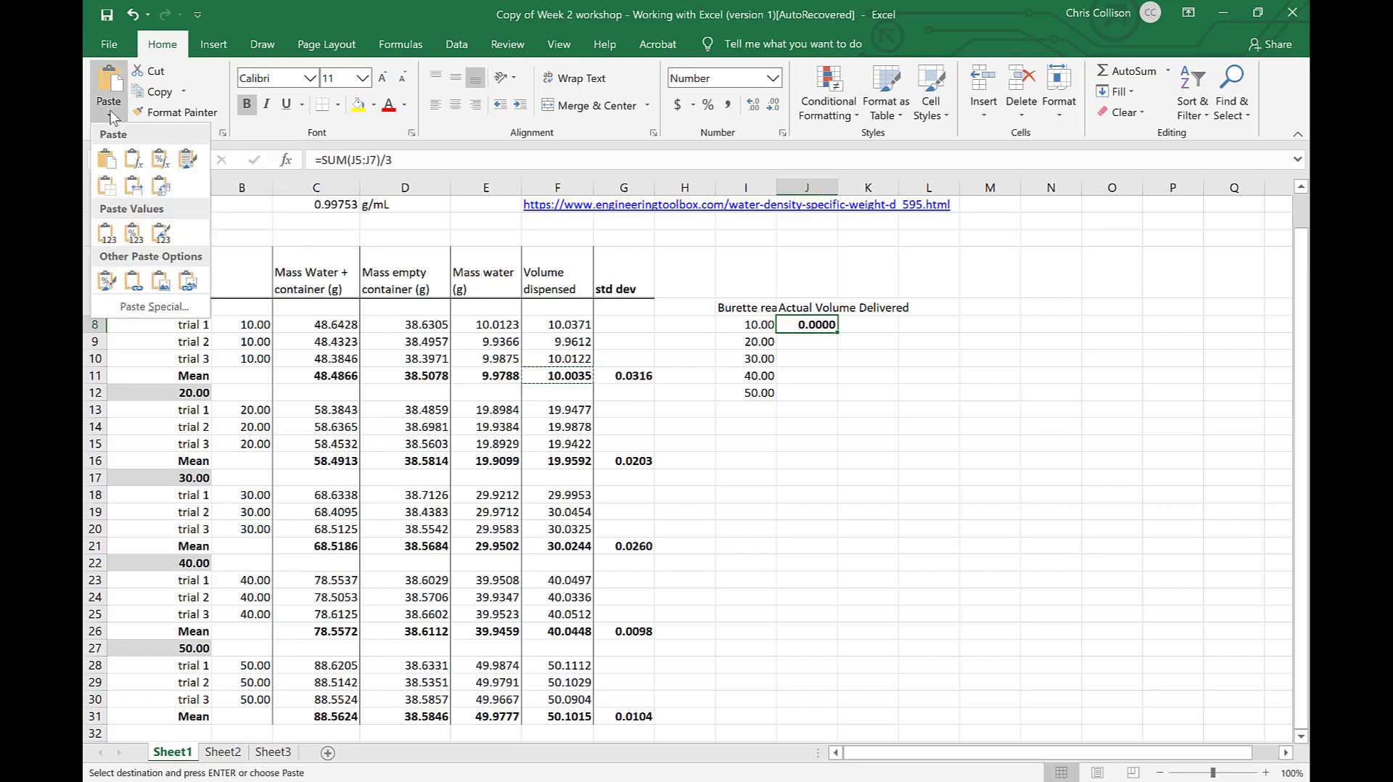
pyautogui.click(105, 233)
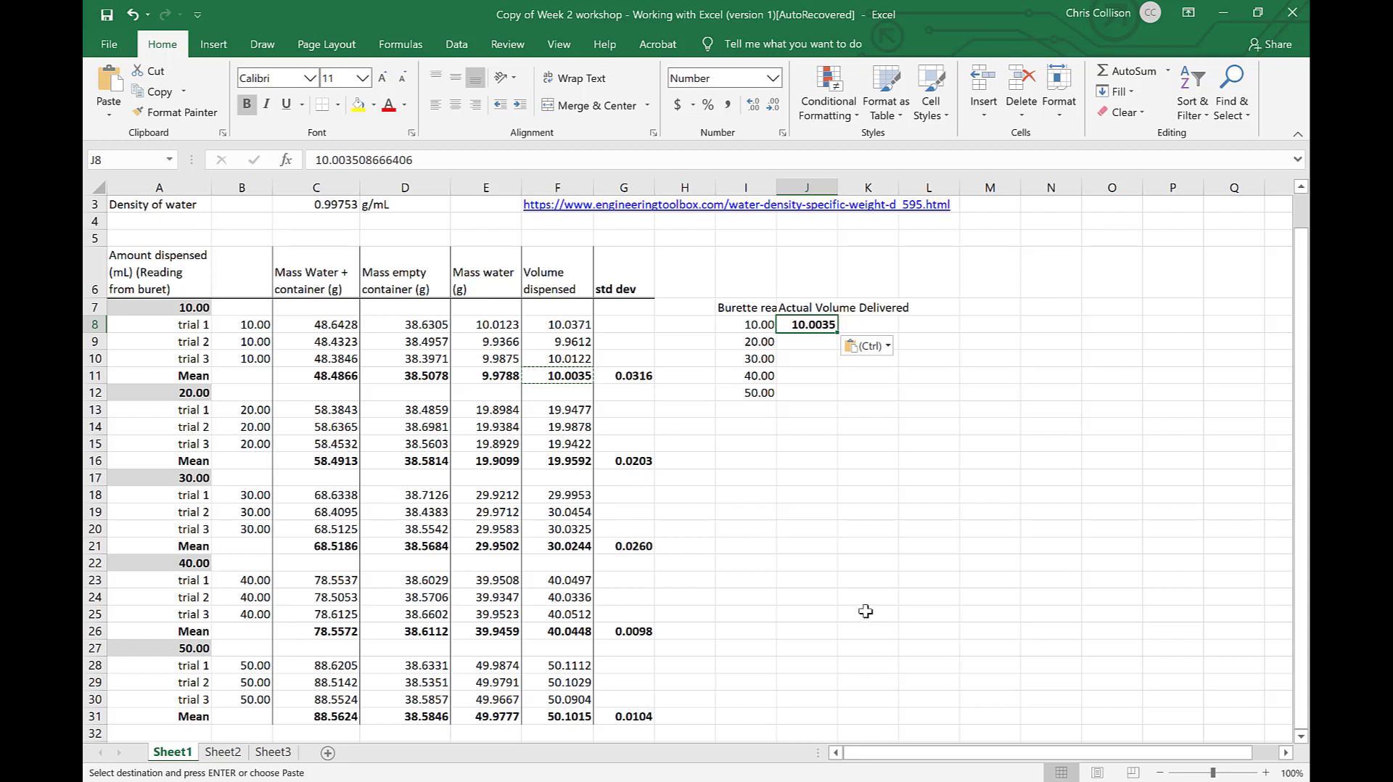
# Copy the 20 mL and 30 mL mean volumes from F16 and F21 into J9 and J10 as values only
pyautogui.click(557, 461)
pyautogui.hotkey('ctrl', 'c')
pyautogui.click(807, 341)
pyautogui.click(109, 113)
pyautogui.click(107, 234)
pyautogui.click(557, 546)
pyautogui.hotkey('ctrl', 'c')
pyautogui.click(807, 359)
pyautogui.click(109, 113)
pyautogui.click(108, 236)
# Copy the 40 mL and 50 mL mean volumes from F26 and F31 into J11 and J12 as values only
pyautogui.click(557, 631)
pyautogui.hotkey('ctrl', 'c')
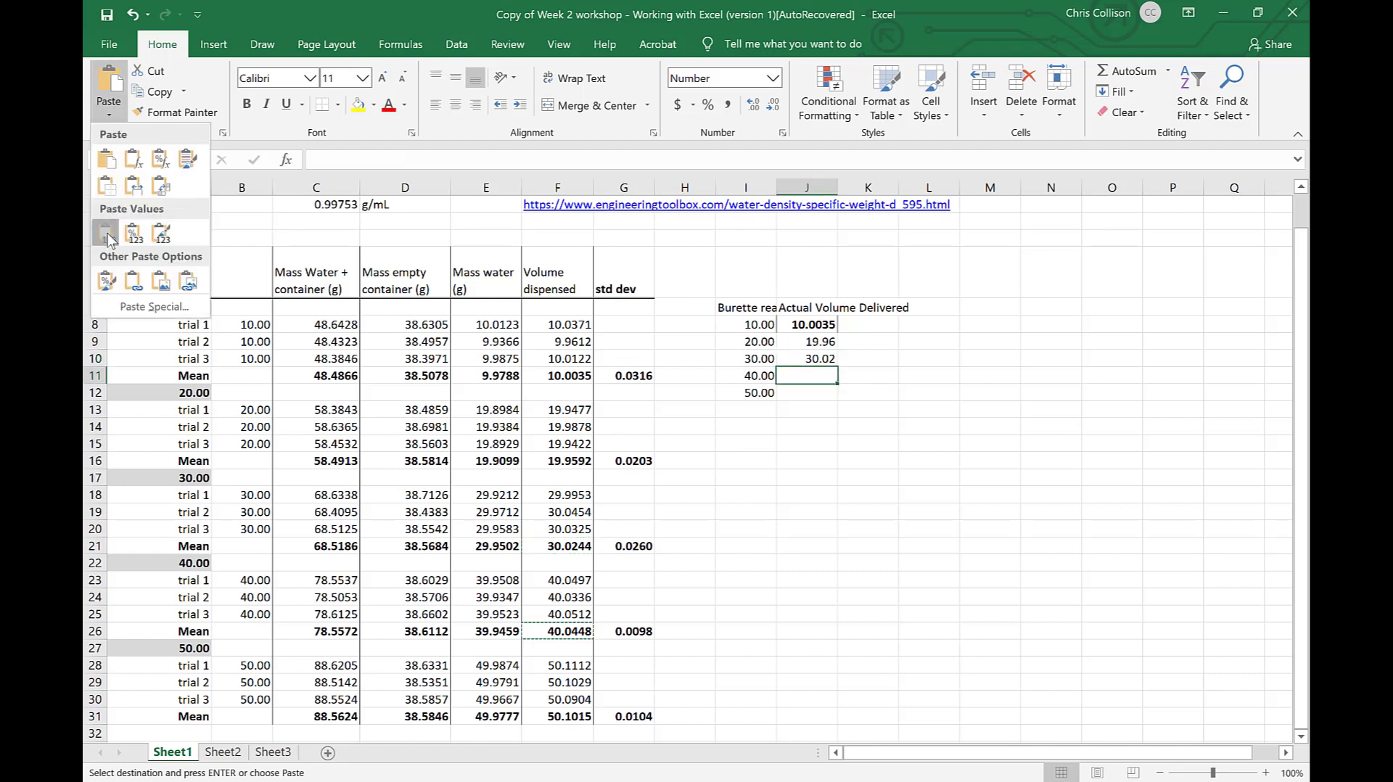
pyautogui.click(107, 234)
pyautogui.click(557, 716)
pyautogui.hotkey('ctrl', 'c')
pyautogui.click(807, 393)
pyautogui.click(108, 113)
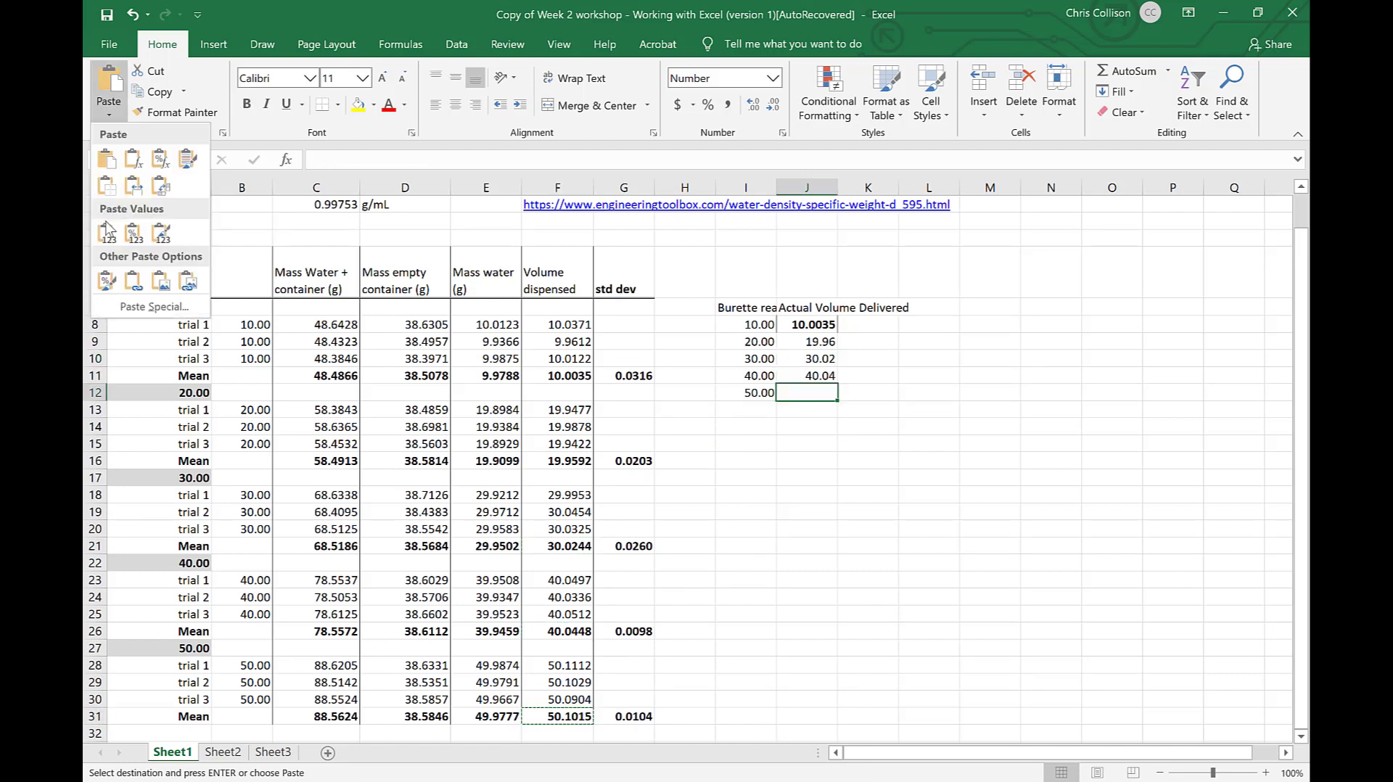
pyautogui.click(107, 232)
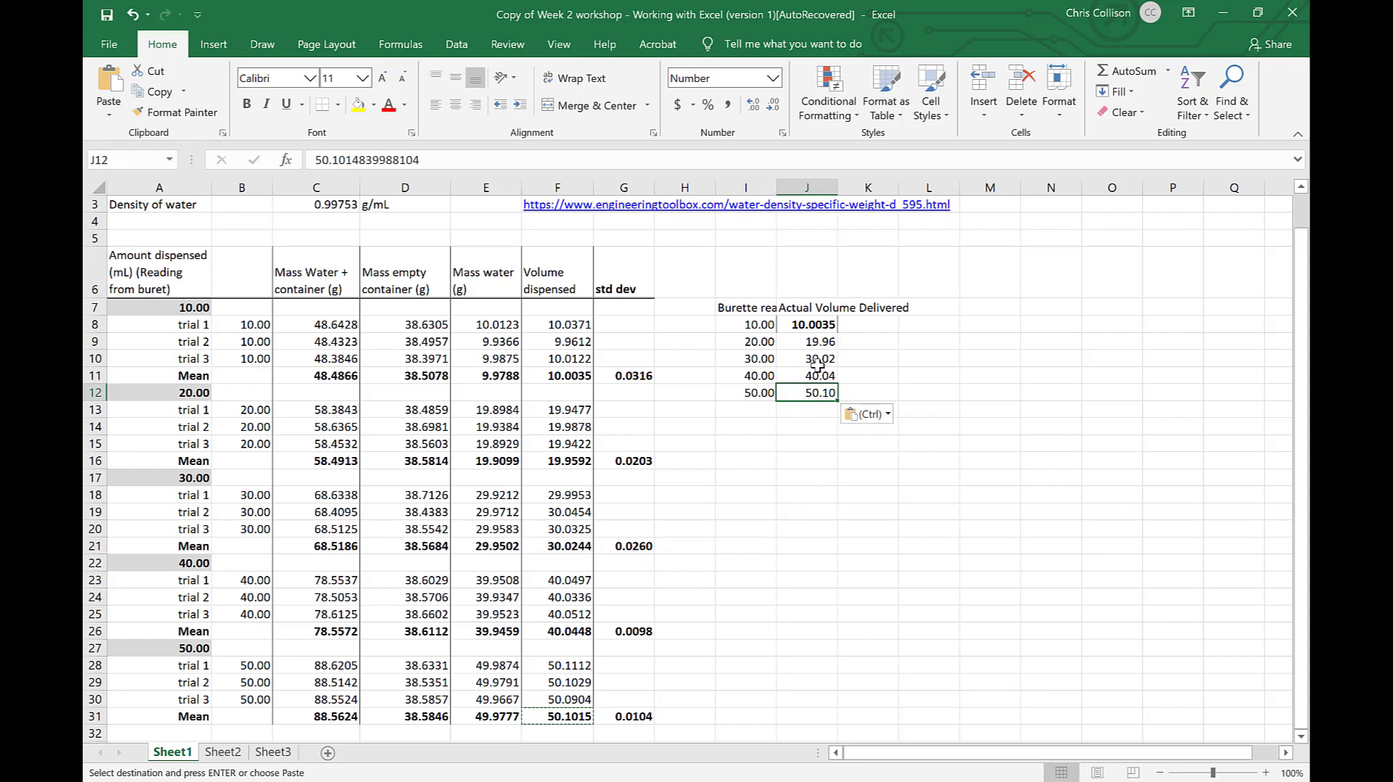
# Change the font style of the 10 mL actual volume in J8 to Regular
pyautogui.click(811, 325)
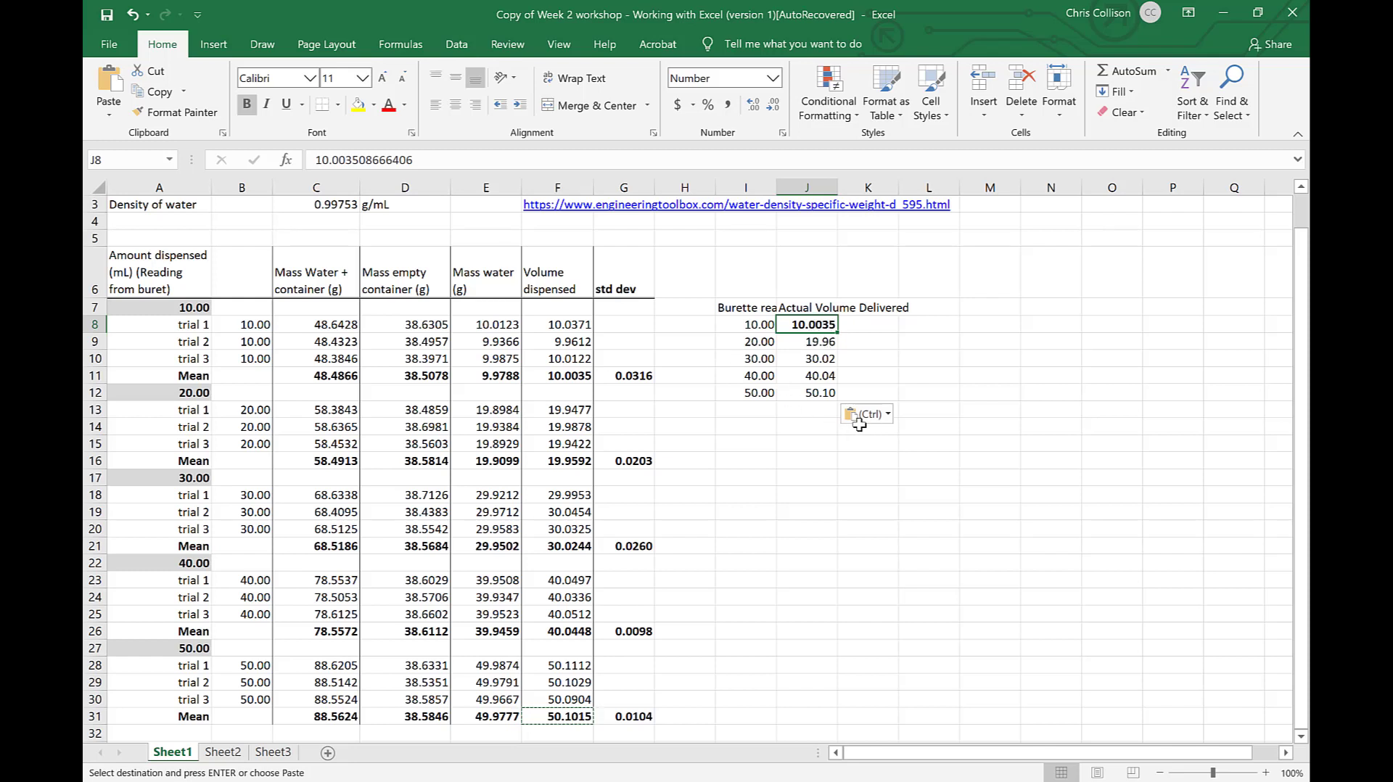
pyautogui.click(1061, 114)
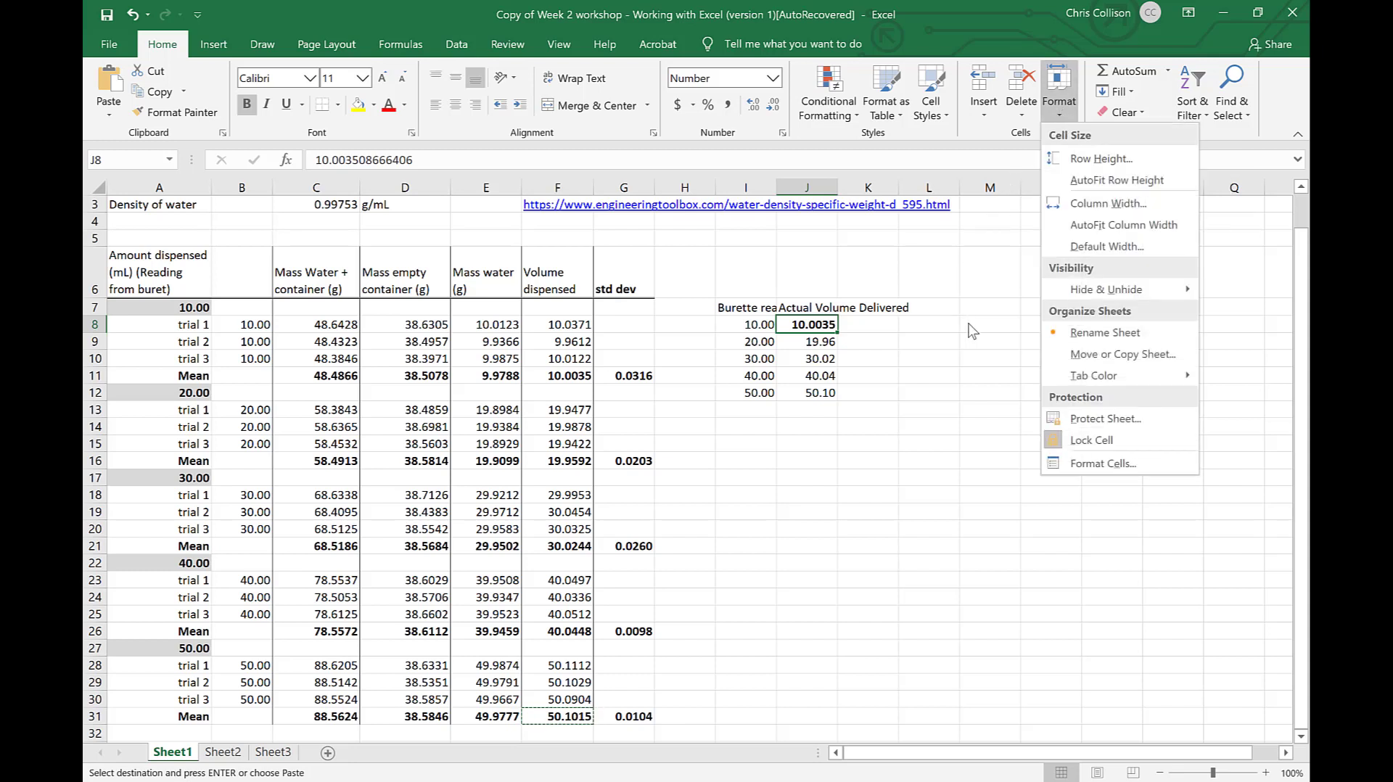
pyautogui.click(1100, 465)
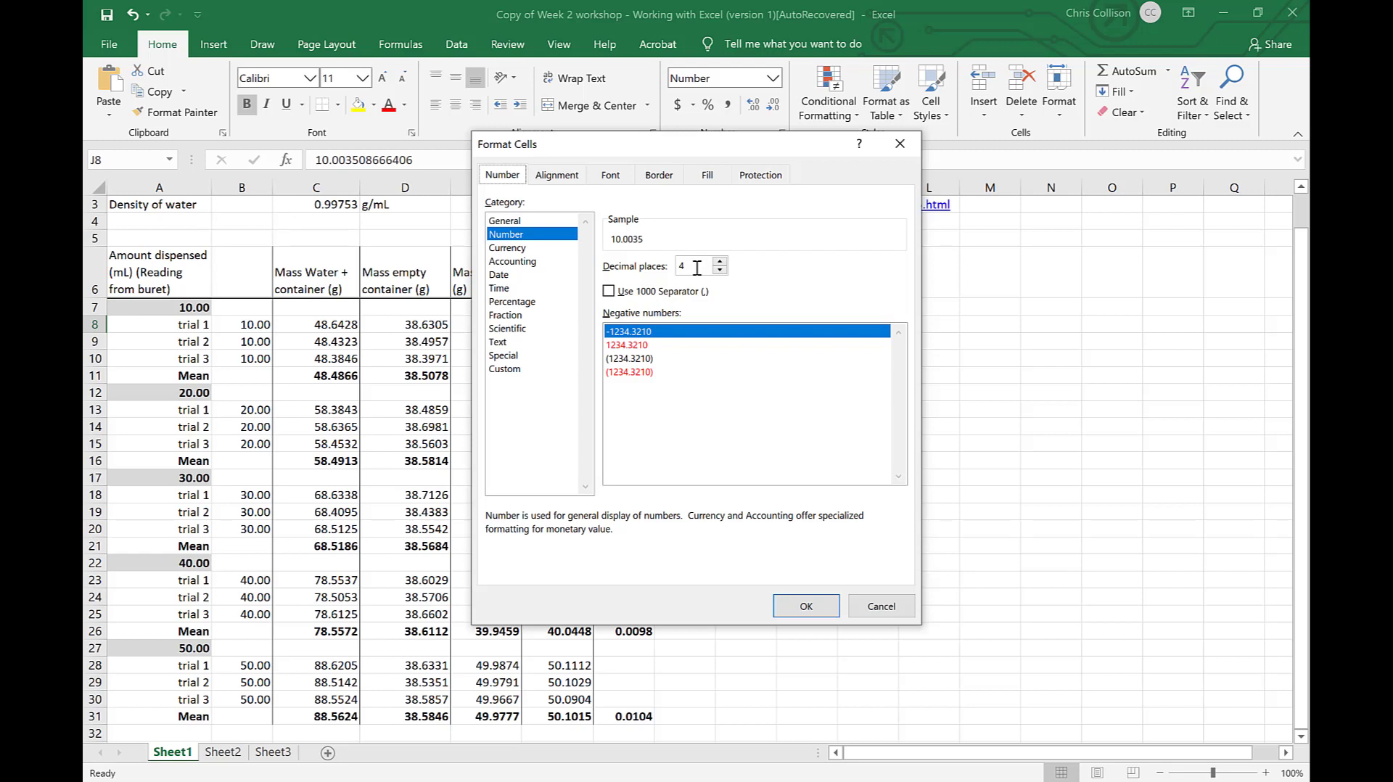
pyautogui.click(615, 177)
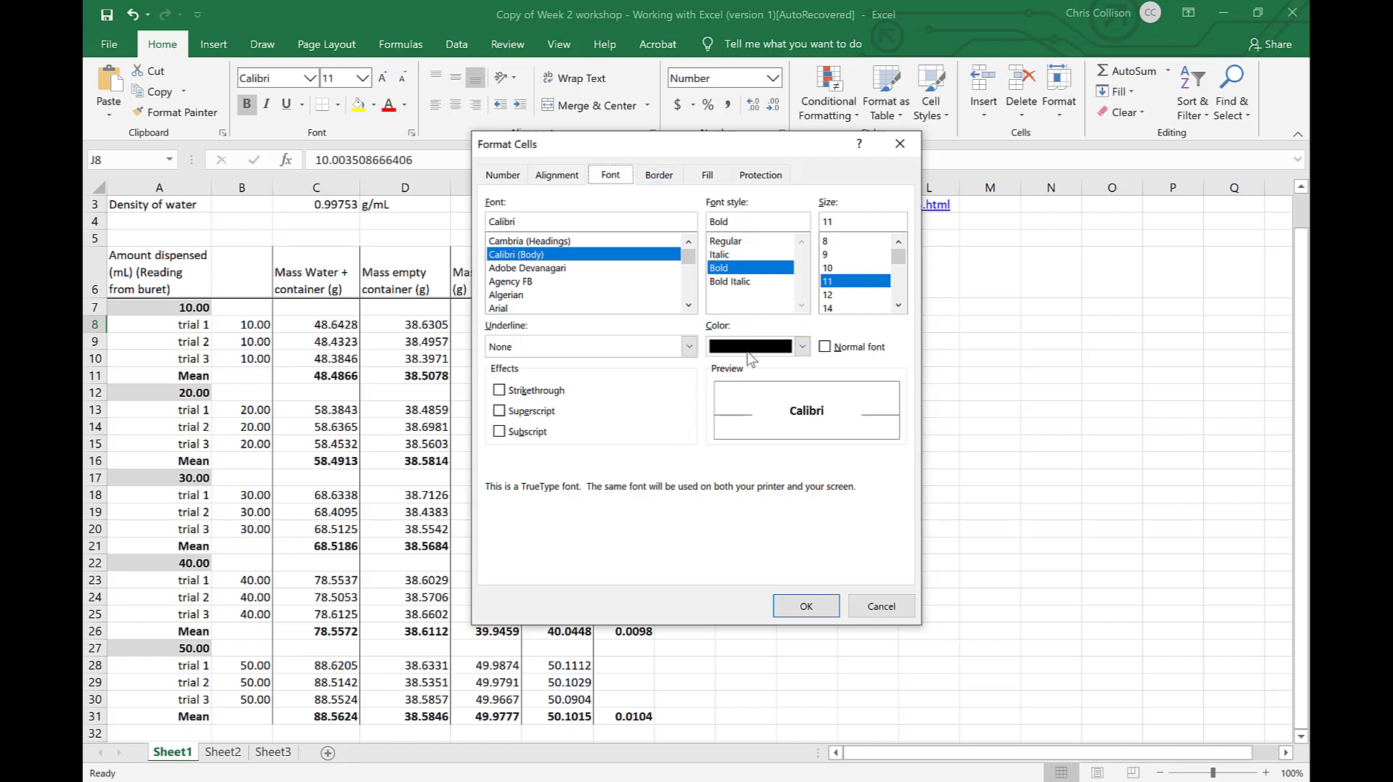
pyautogui.click(728, 244)
pyautogui.click(803, 607)
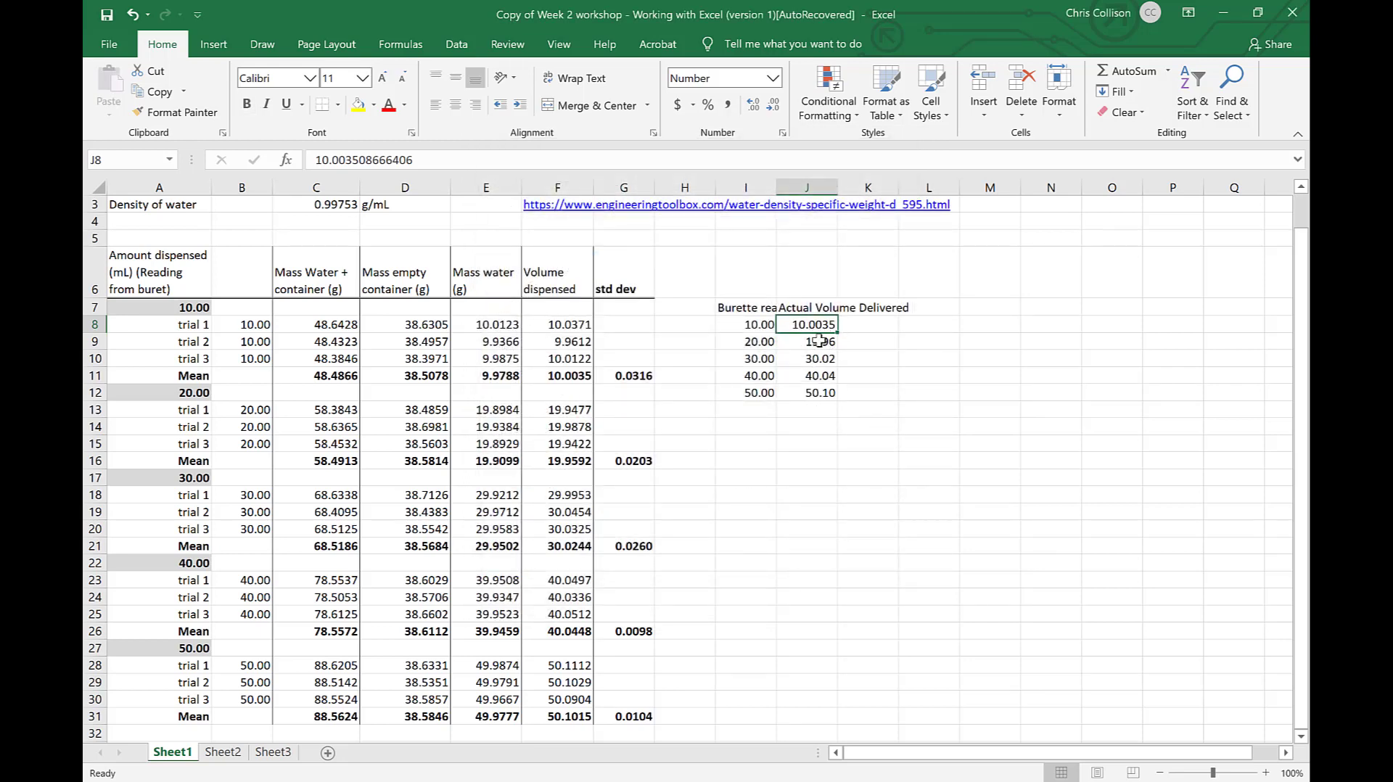
# Format the actual volumes in J9:J12 as numbers with 4 decimal places
pyautogui.moveTo(817, 340); pyautogui.dragTo(821, 390)
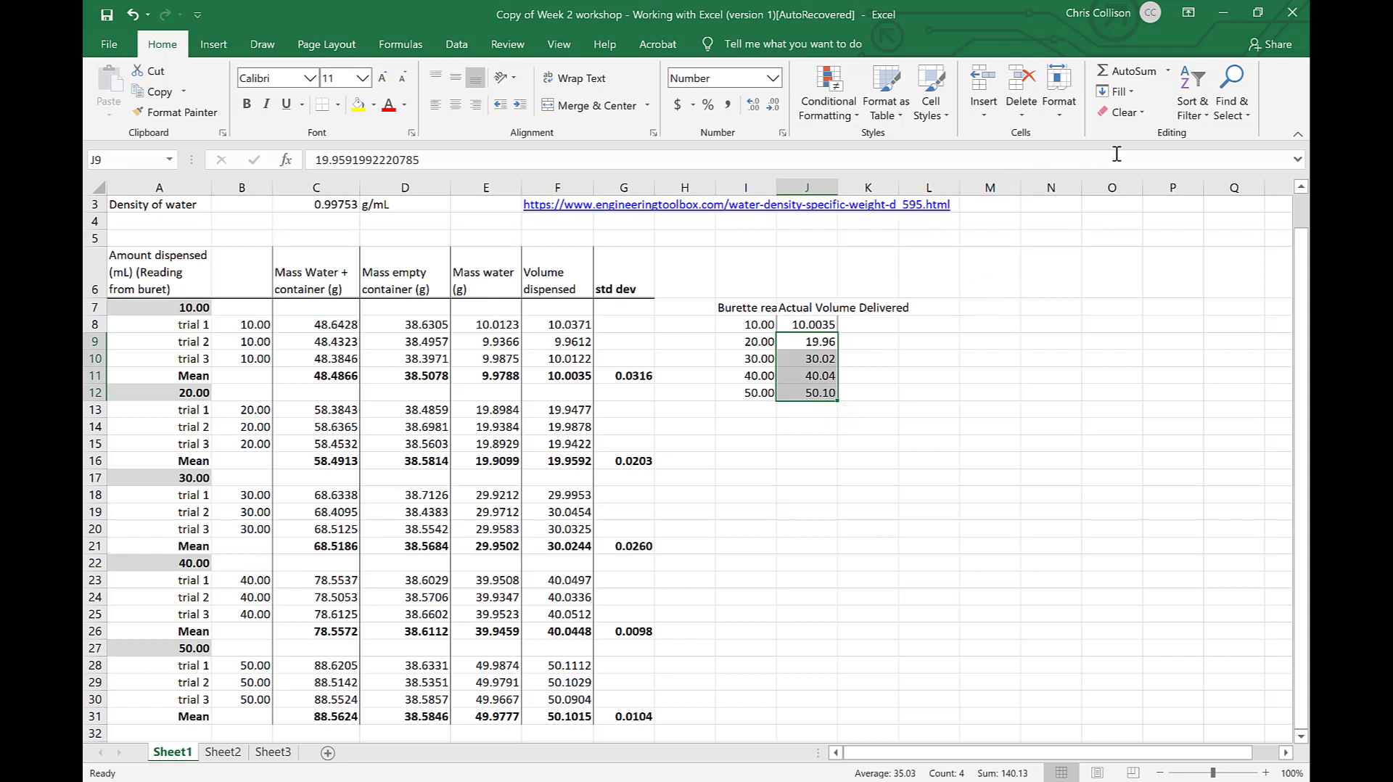
pyautogui.click(1059, 101)
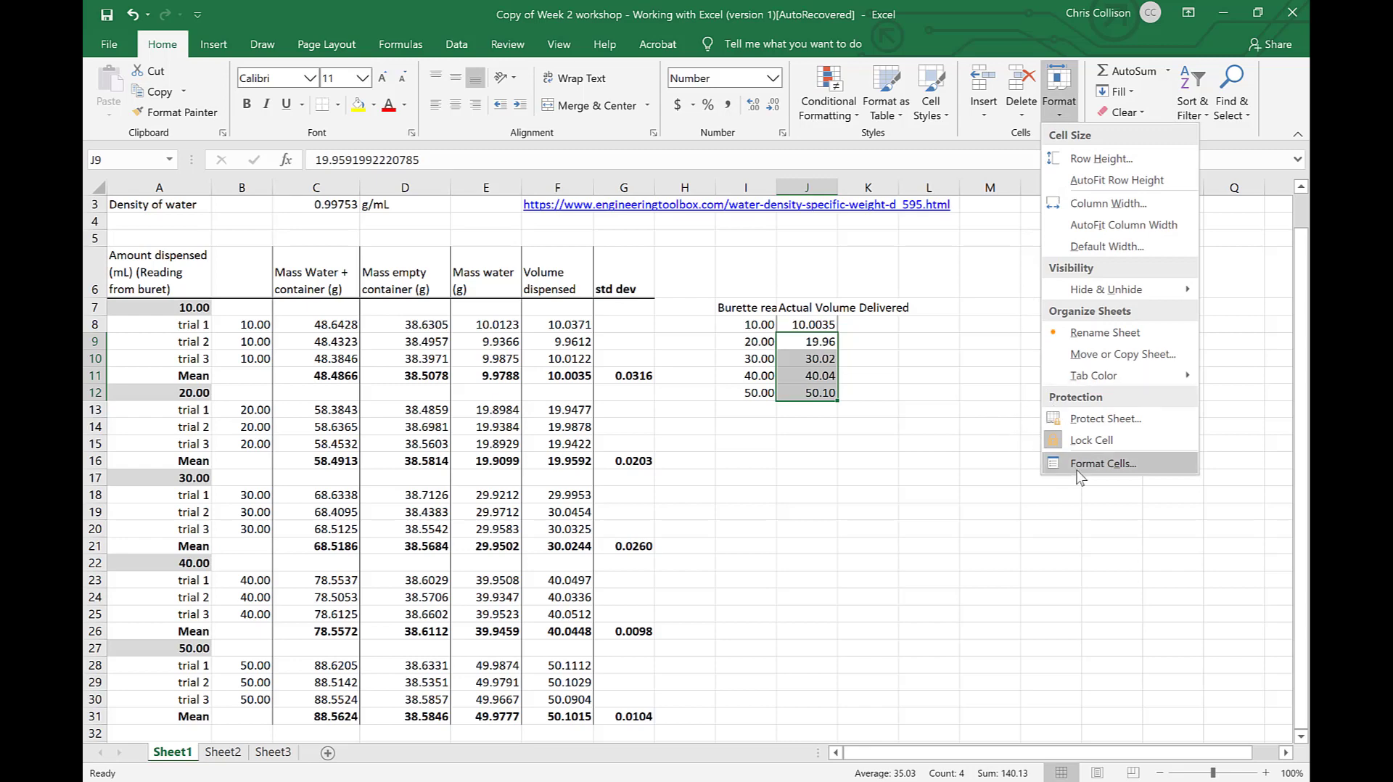
pyautogui.click(1099, 464)
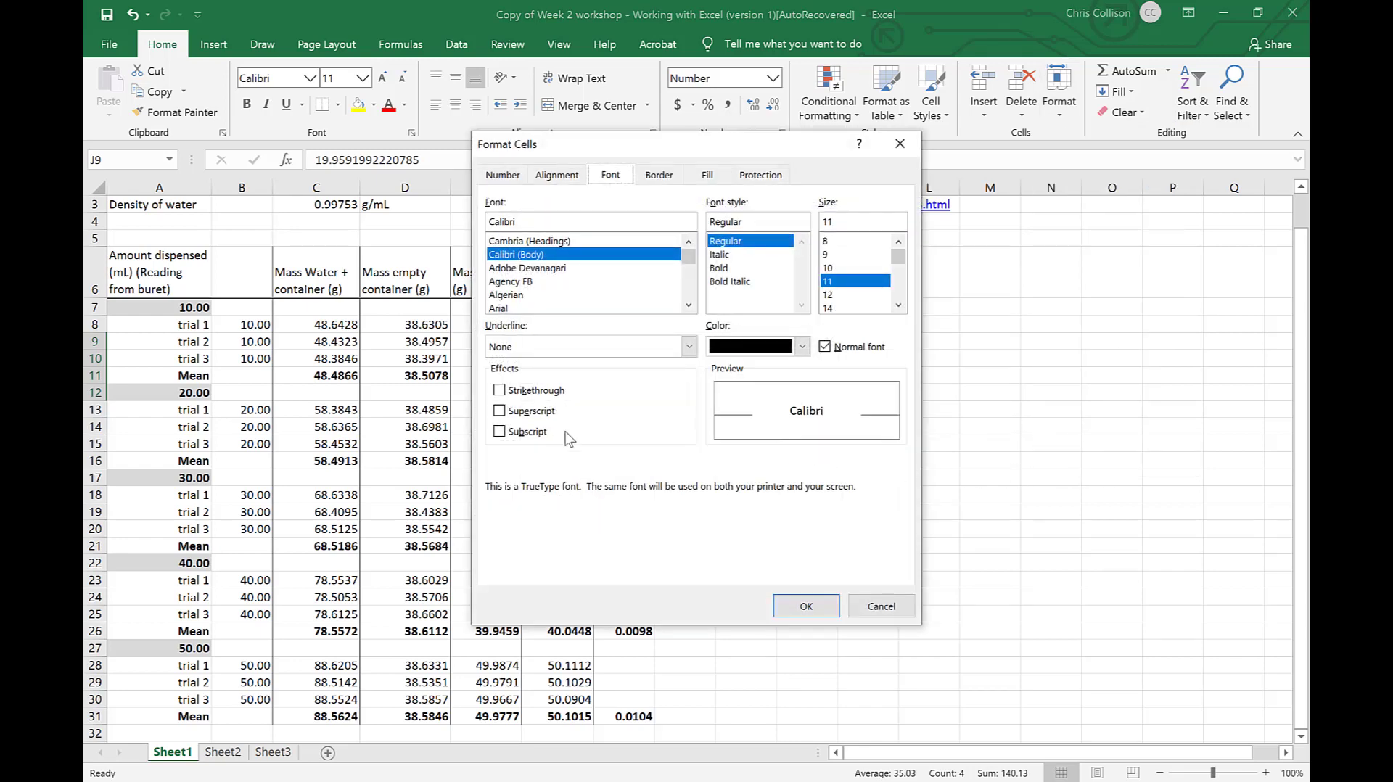
pyautogui.click(502, 175)
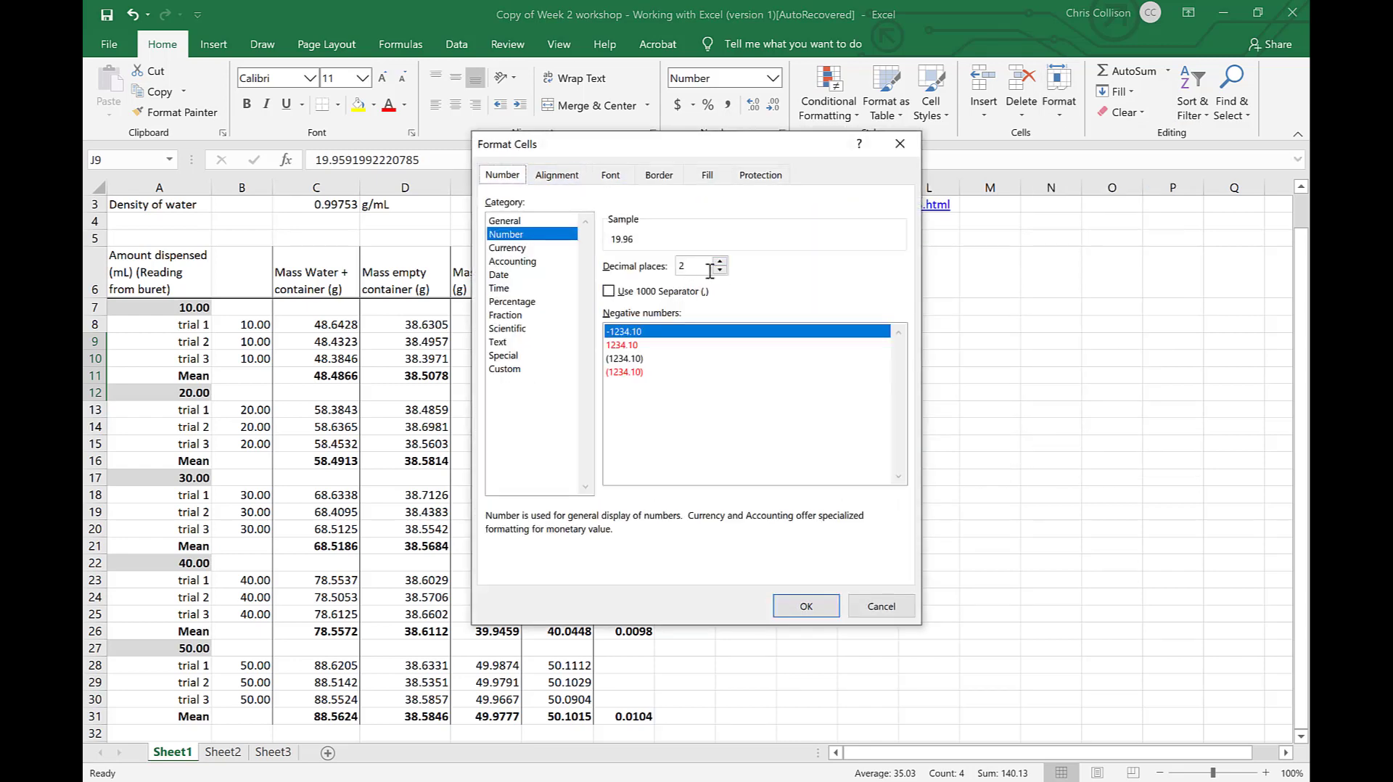
pyautogui.click(719, 262)
pyautogui.click(719, 262)
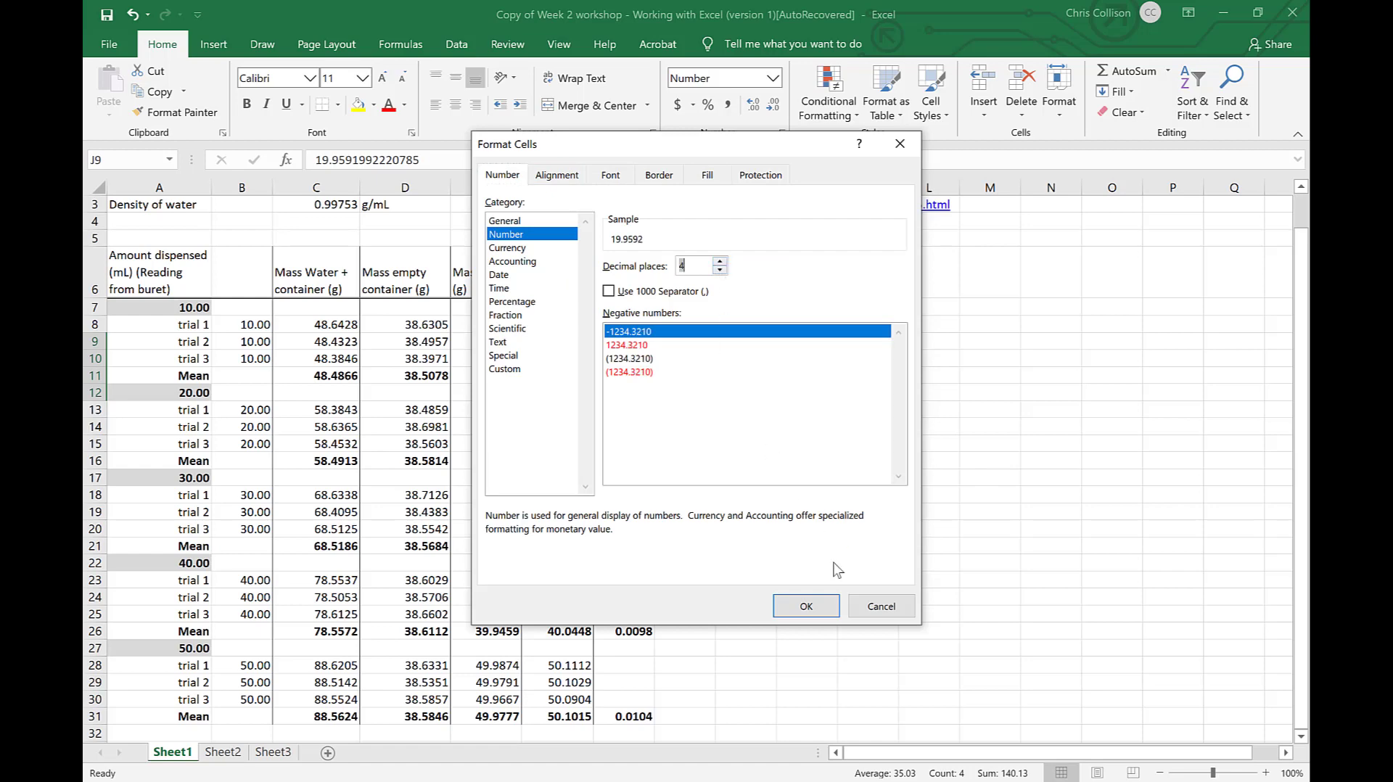
pyautogui.click(807, 606)
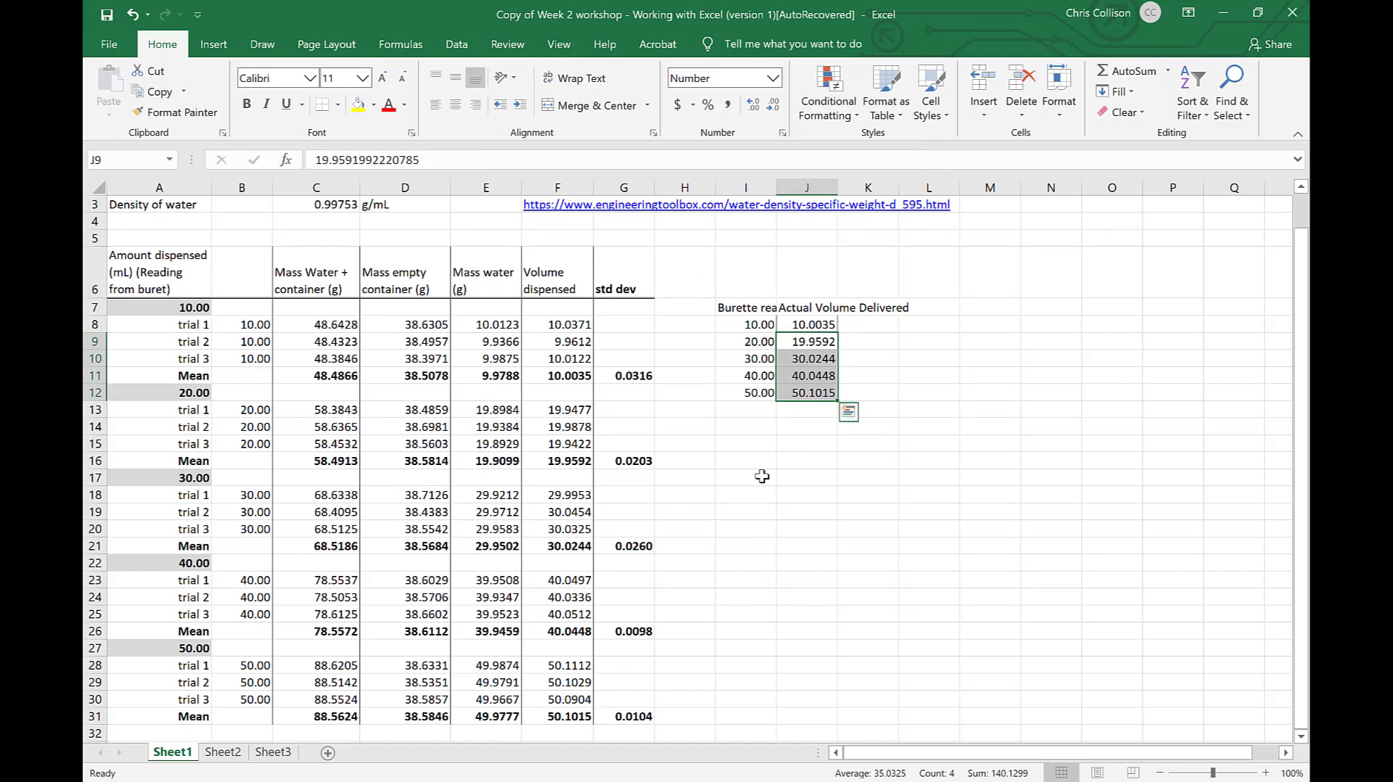
# Enter the heading "STDEV" in cell K7
pyautogui.press('Up')
pyautogui.press('Right')
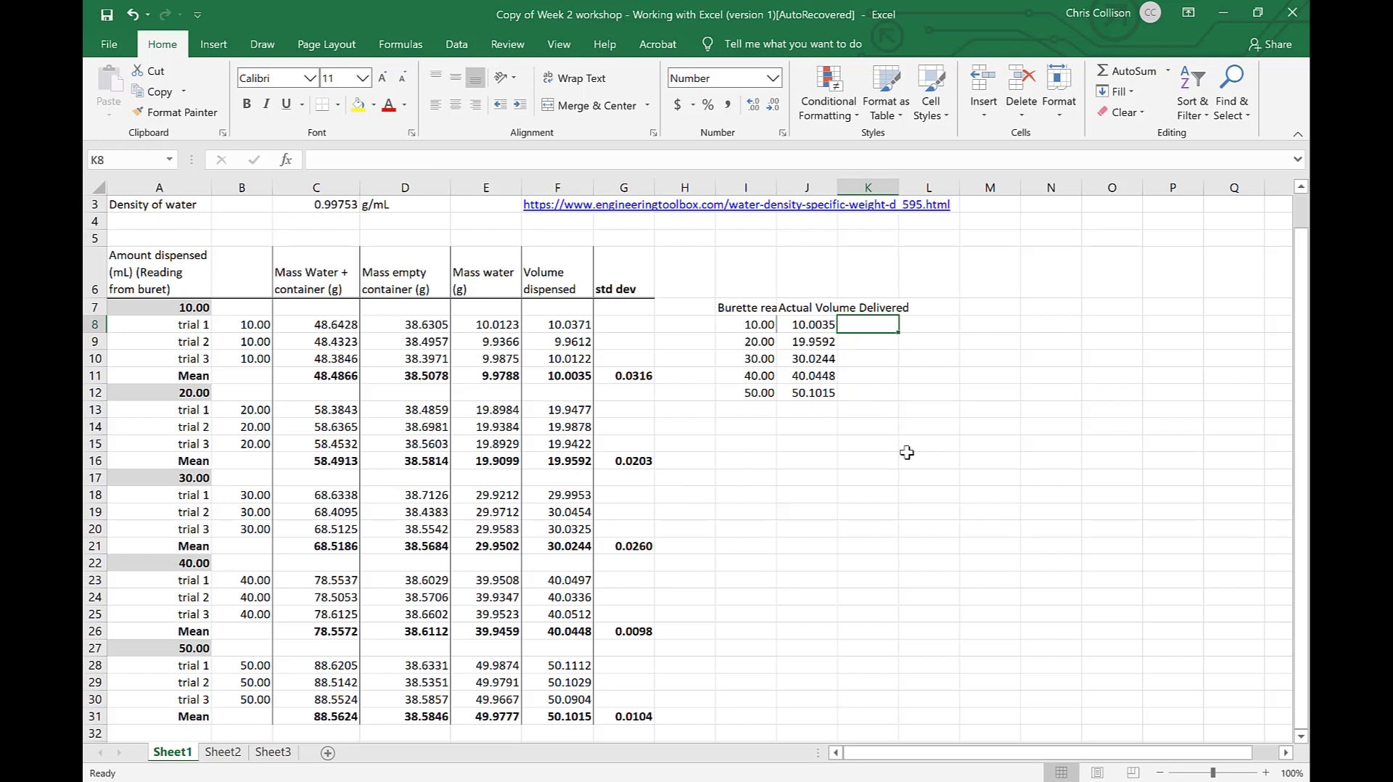
pyautogui.click(871, 306)
pyautogui.write('STDEV')
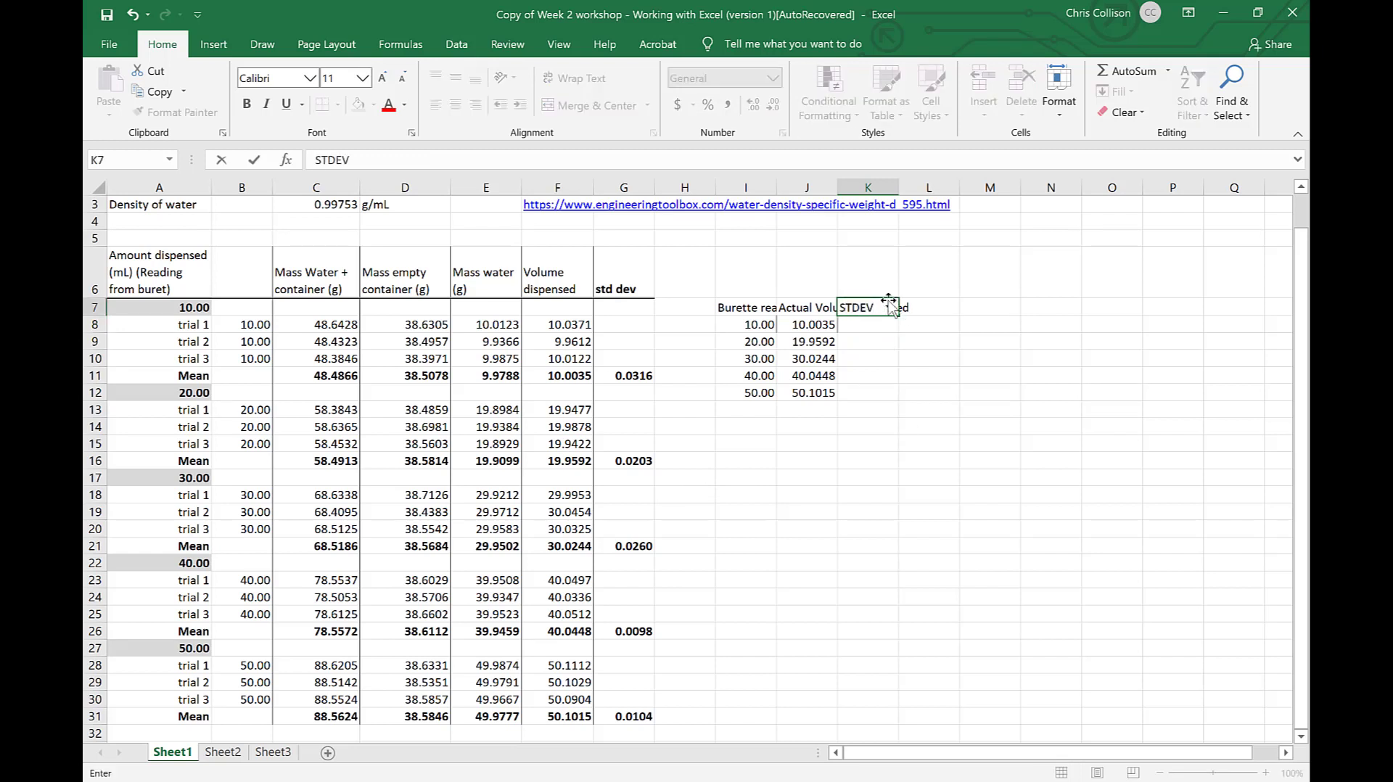
pyautogui.press('Return')
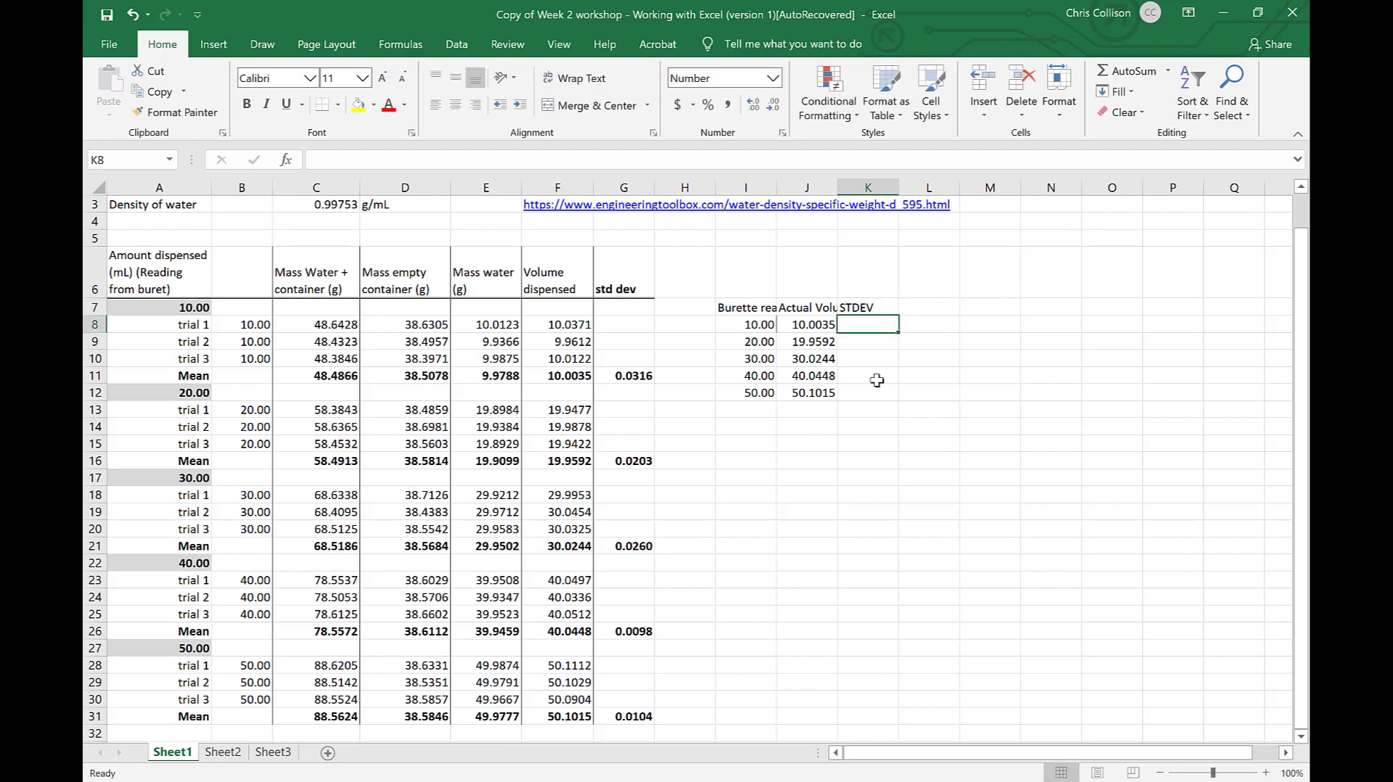
# Copy the 10 mL standard deviation from G11 and paste it into K8 as values only
pyautogui.click(627, 377)
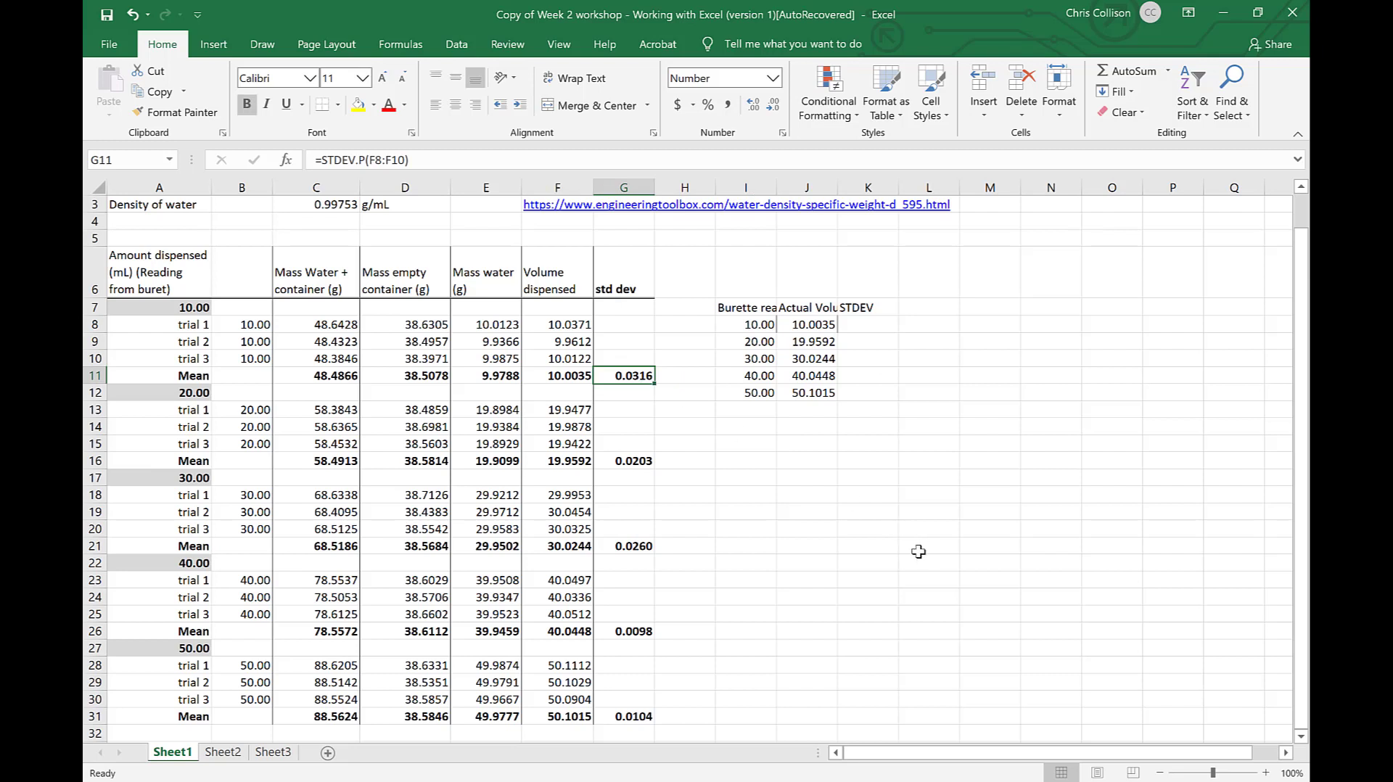
pyautogui.hotkey('ctrl', 'c')
pyautogui.click(865, 325)
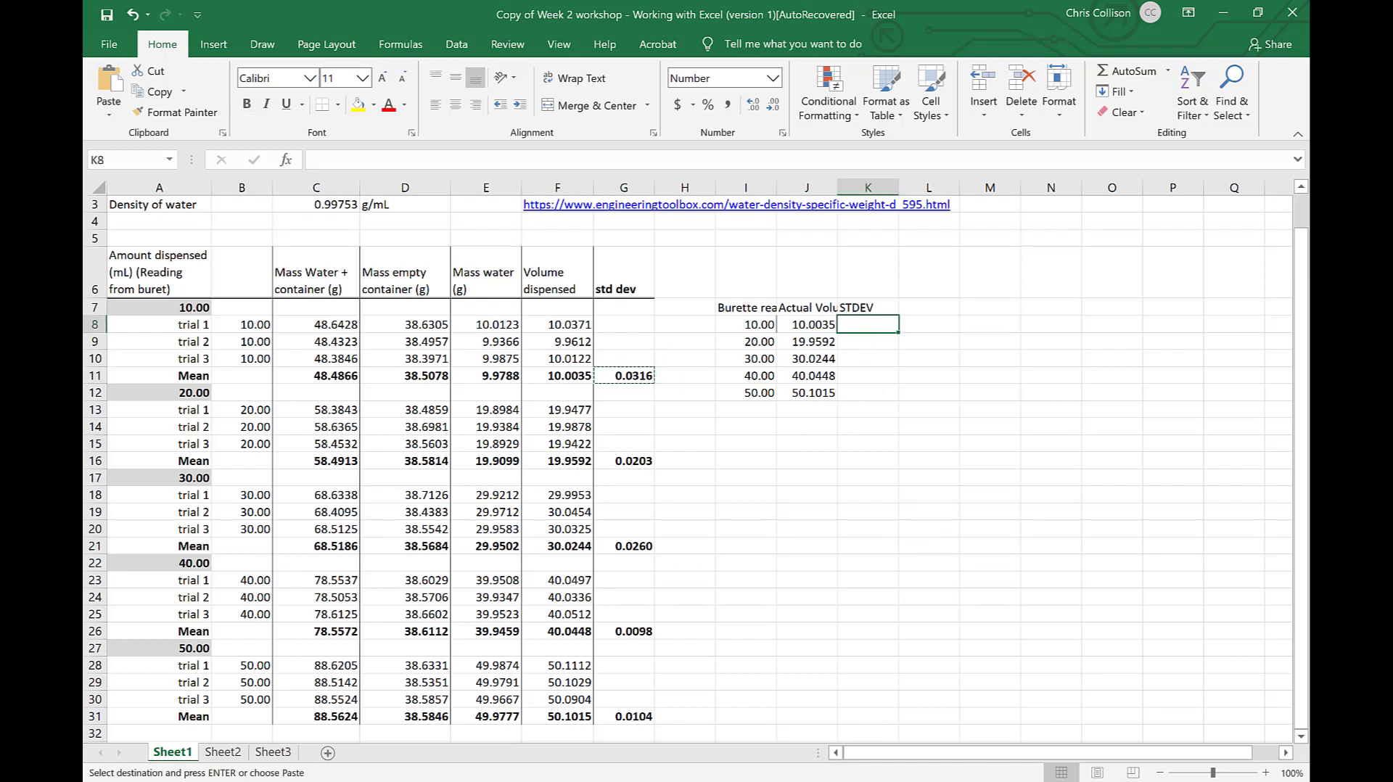
pyautogui.click(109, 109)
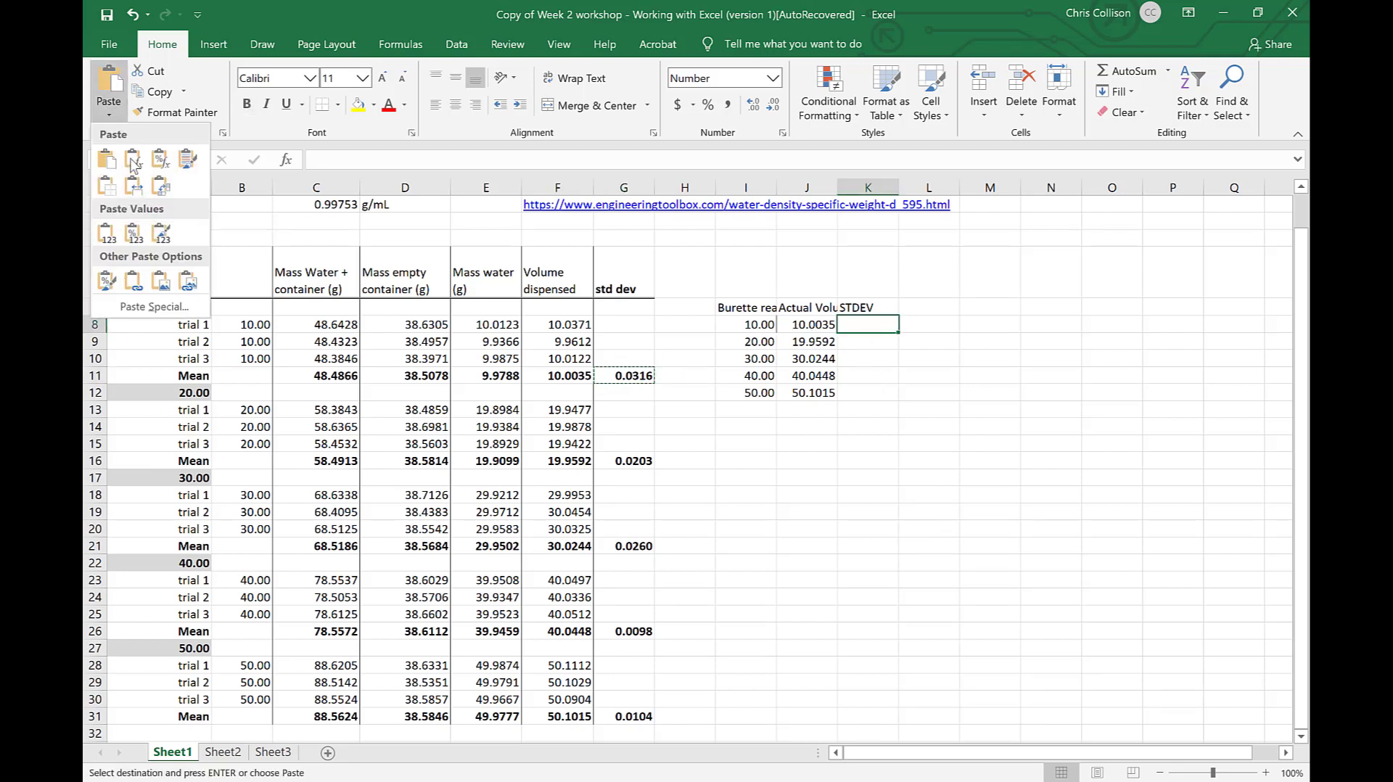
pyautogui.click(106, 233)
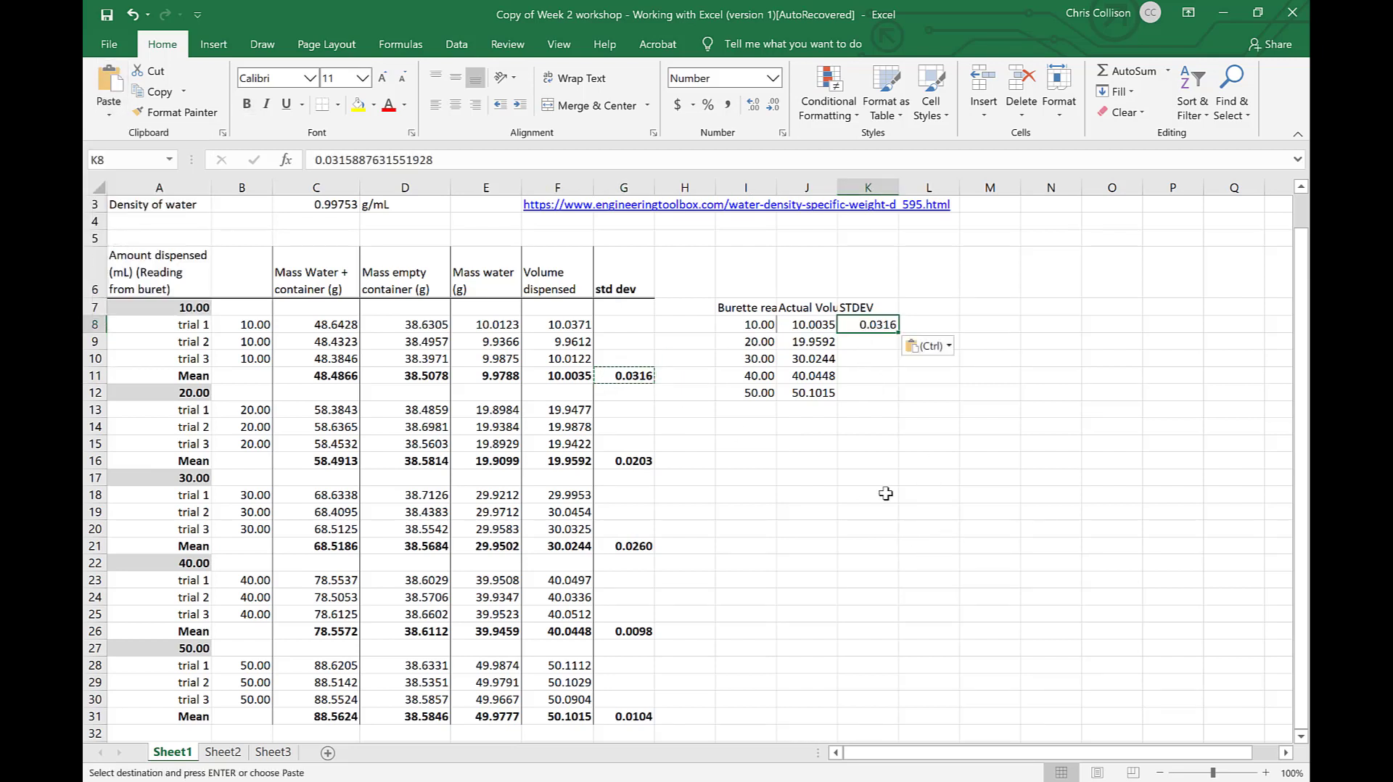
# Copy the 20 mL and 30 mL standard deviations from G16 and G21 into K9 and K10 as pasted values
pyautogui.click(632, 462)
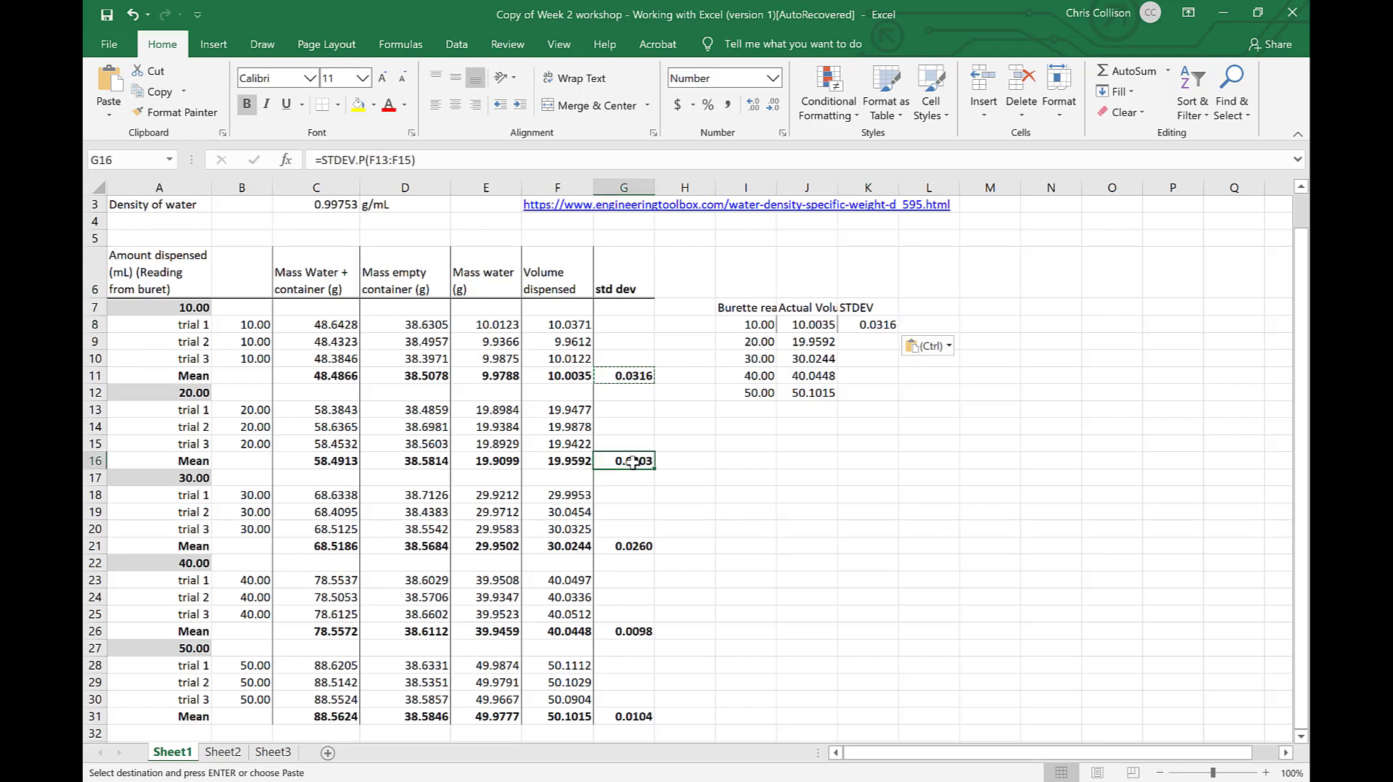
pyautogui.hotkey('ctrl', 'c')
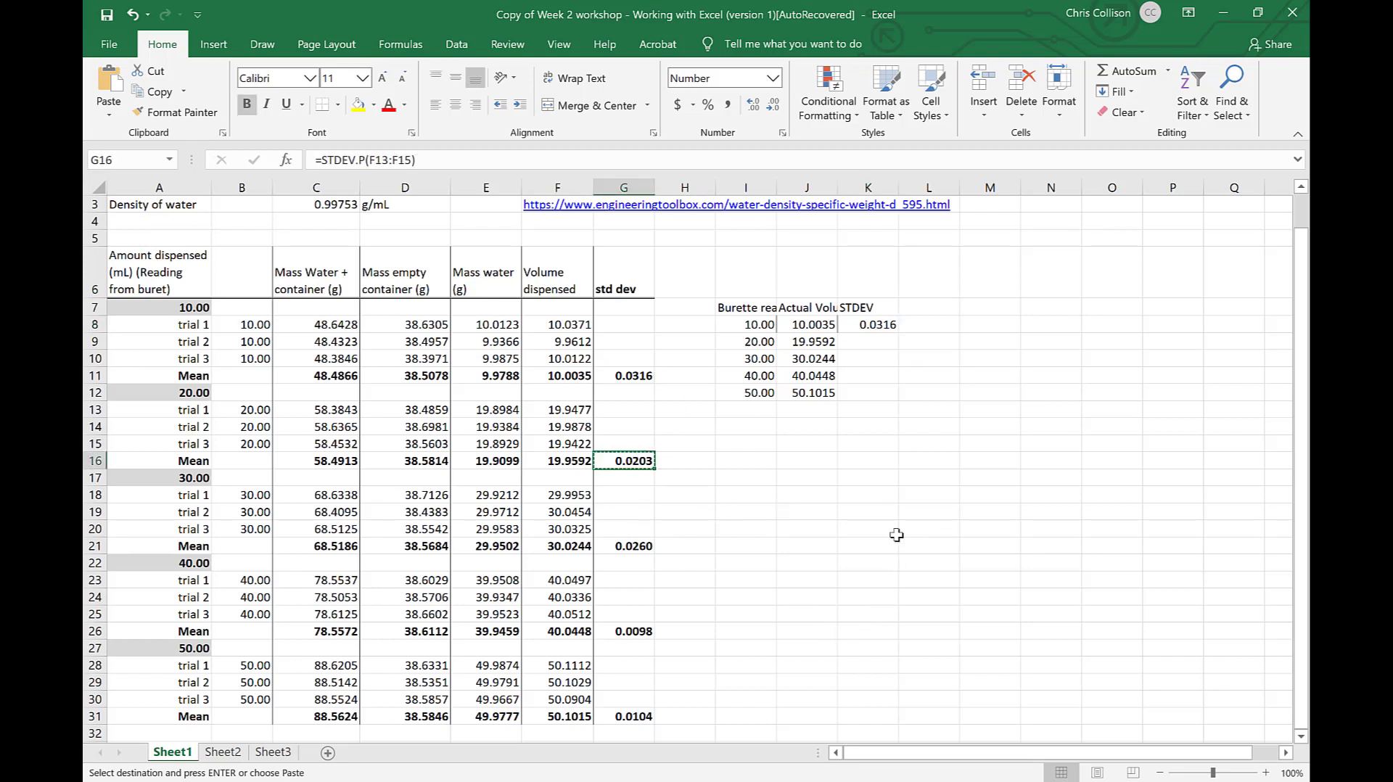
pyautogui.click(873, 349)
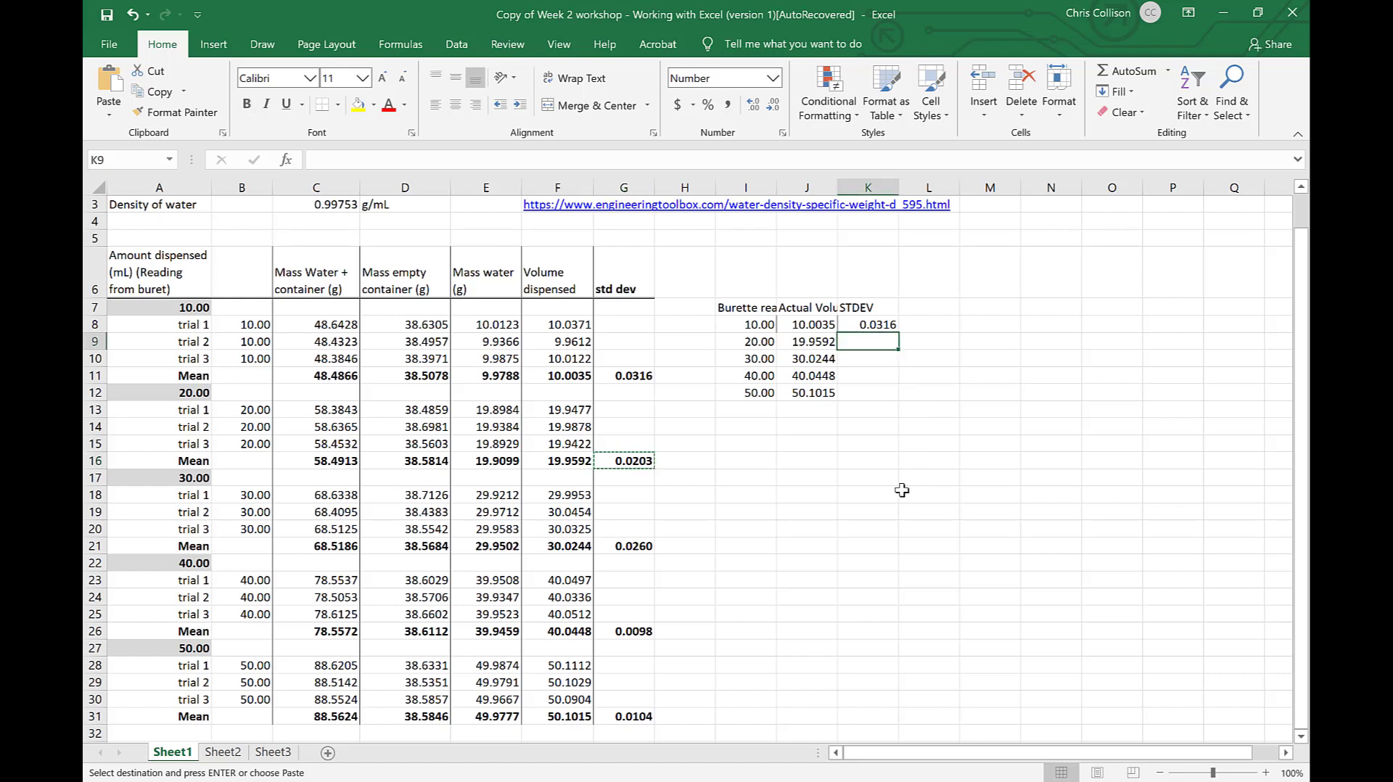
pyautogui.click(108, 109)
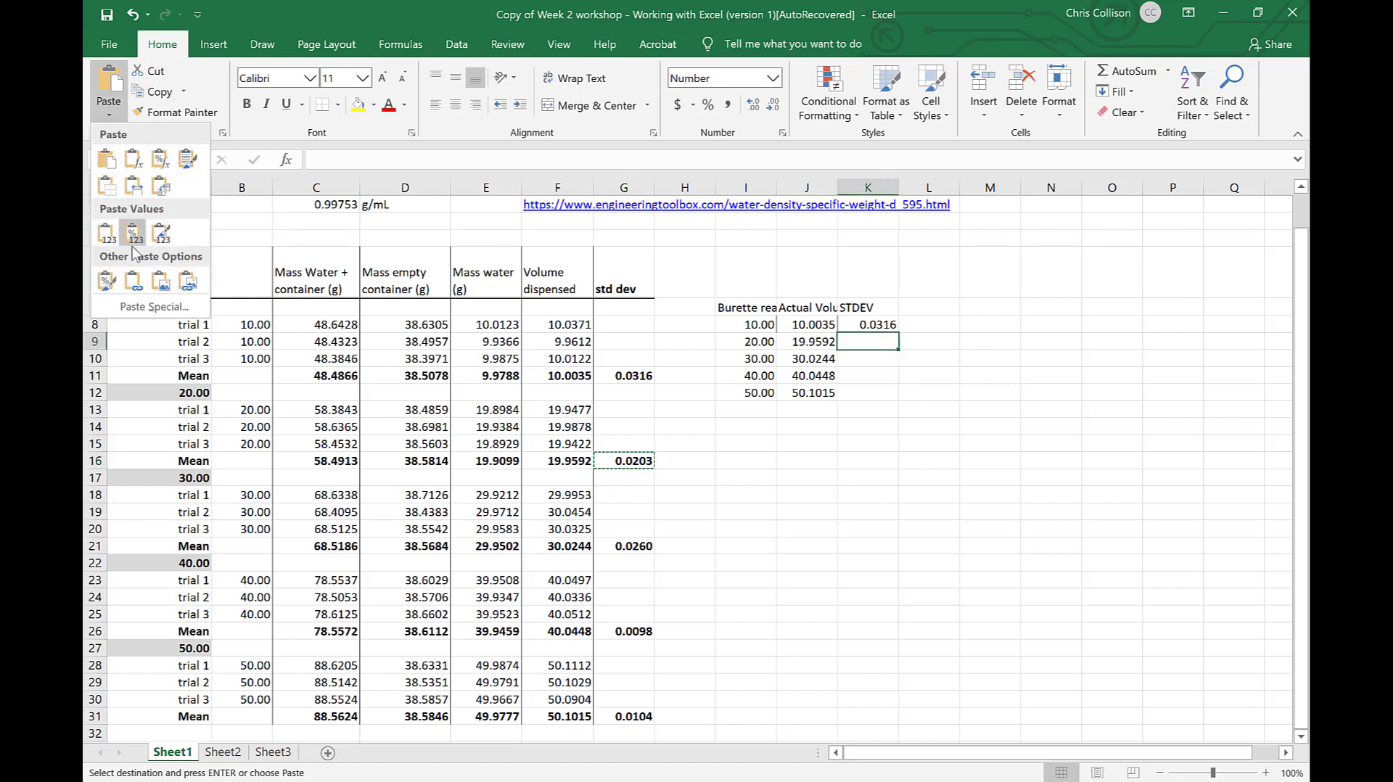
pyautogui.click(121, 249)
pyautogui.click(645, 545)
pyautogui.hotkey('ctrl', 'c')
pyautogui.click(868, 358)
pyautogui.click(108, 109)
pyautogui.click(107, 233)
# Link K11 and K12 to the 40 mL and 50 mL standard deviations with the formulas =G26 and =G31
pyautogui.press('Down')
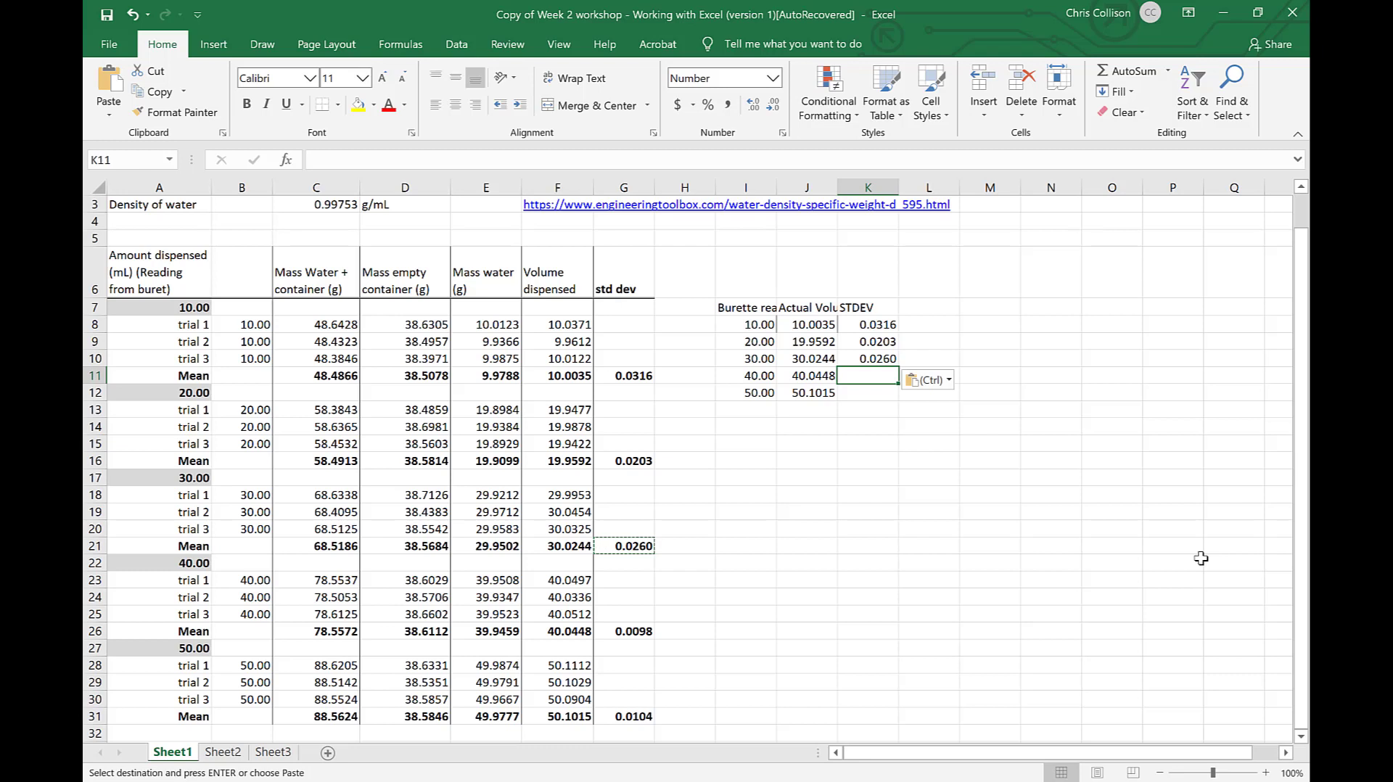
pyautogui.write('=')
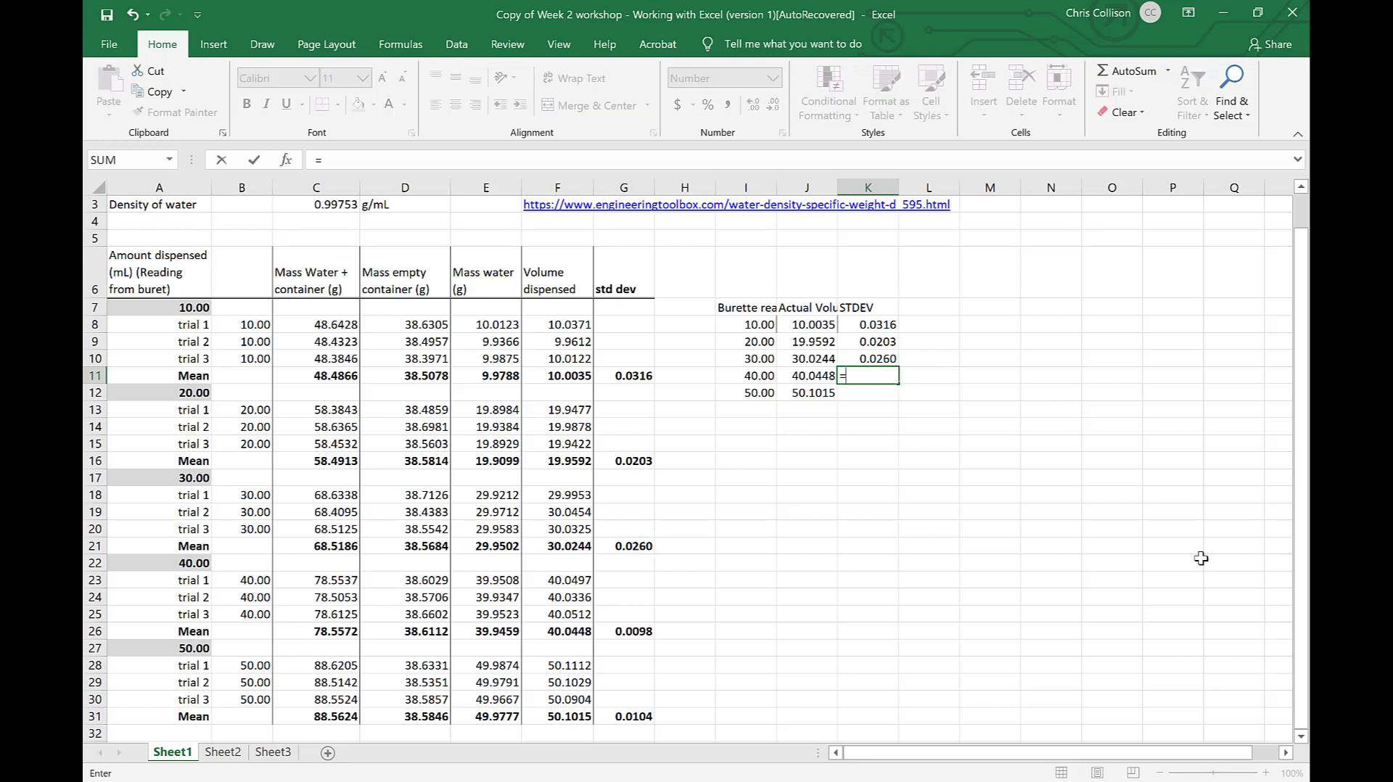
pyautogui.click(624, 630)
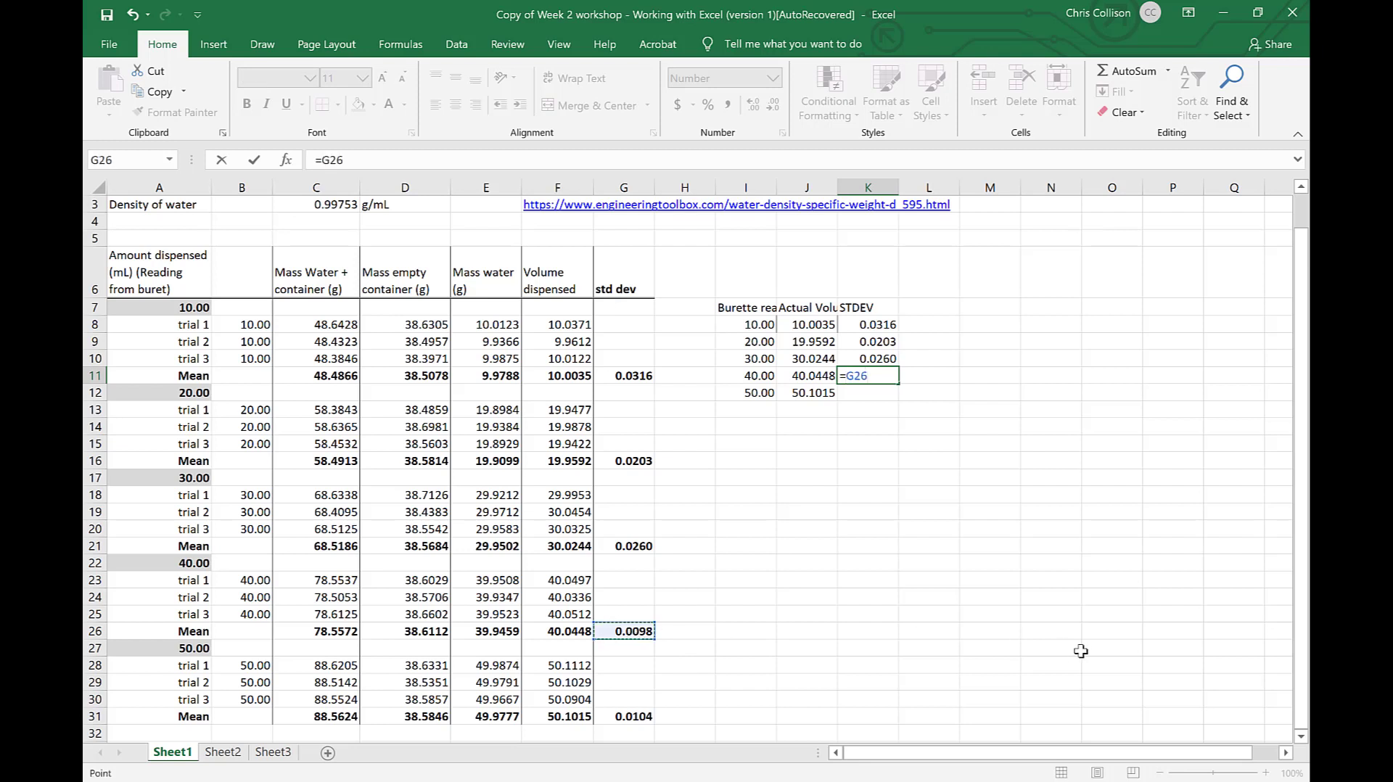
pyautogui.press('Return')
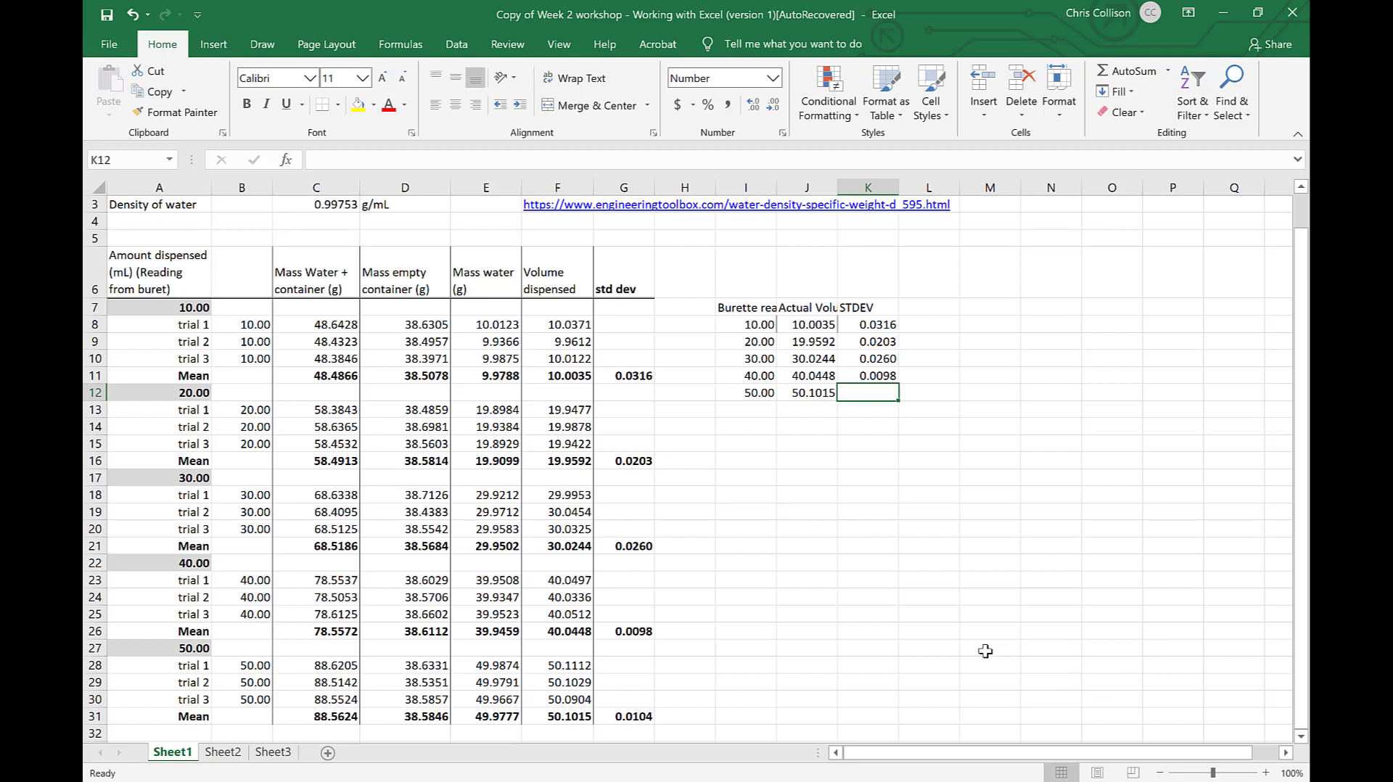
pyautogui.write('=')
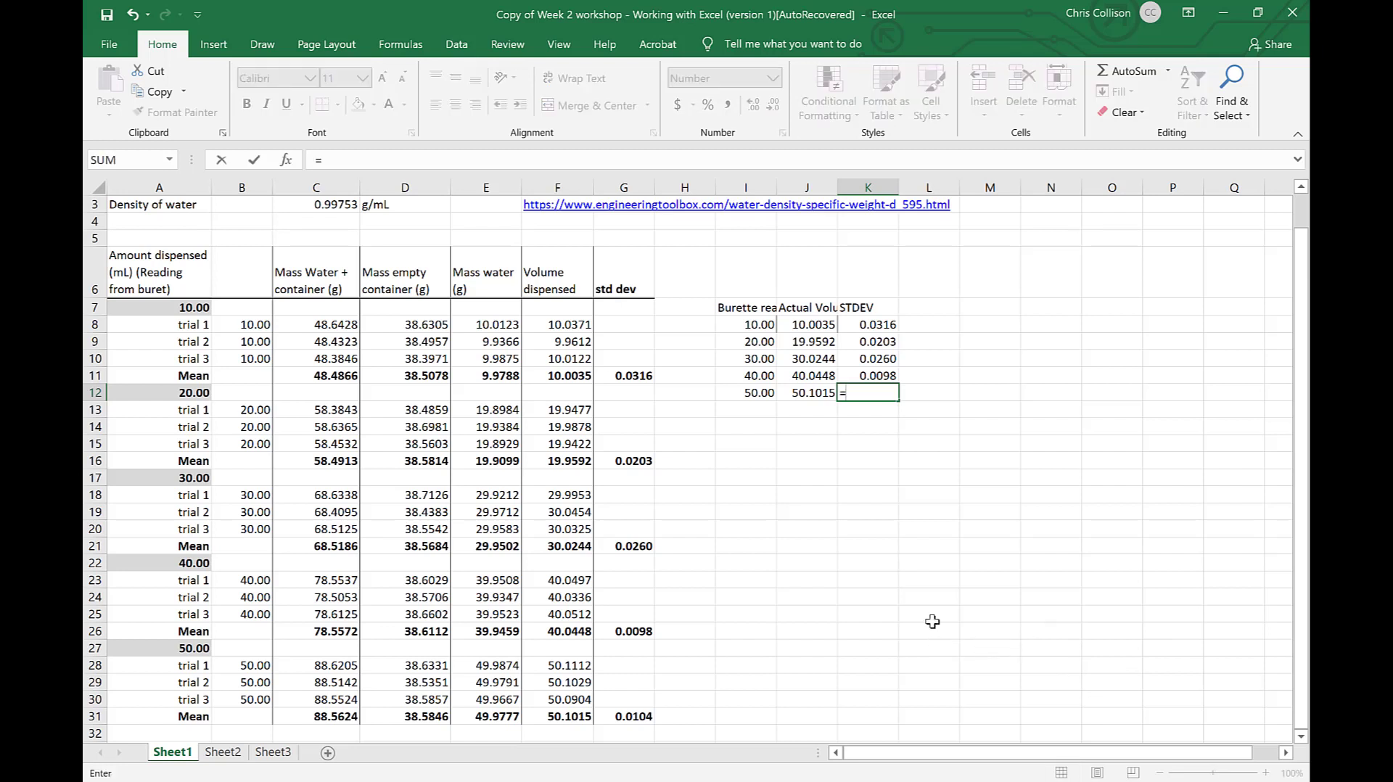
pyautogui.click(633, 716)
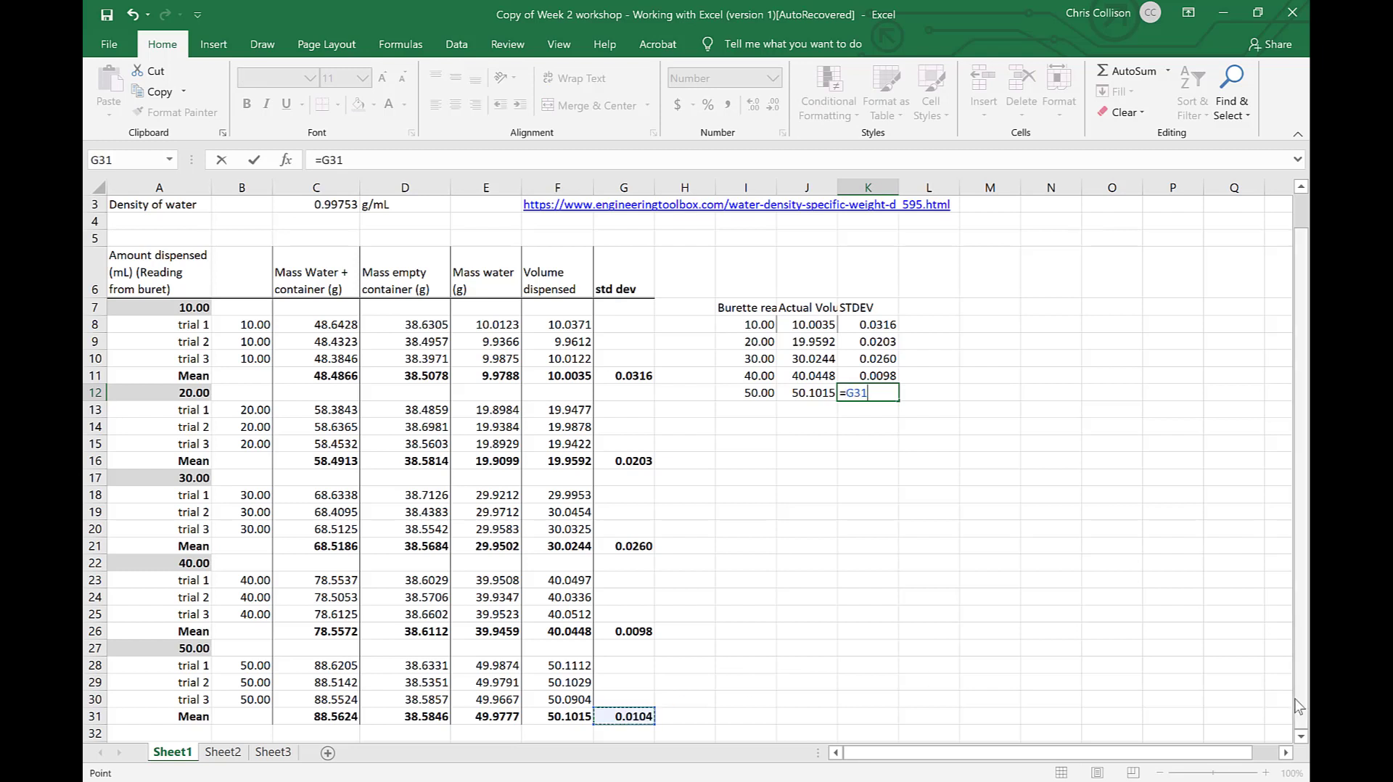
pyautogui.press('Return')
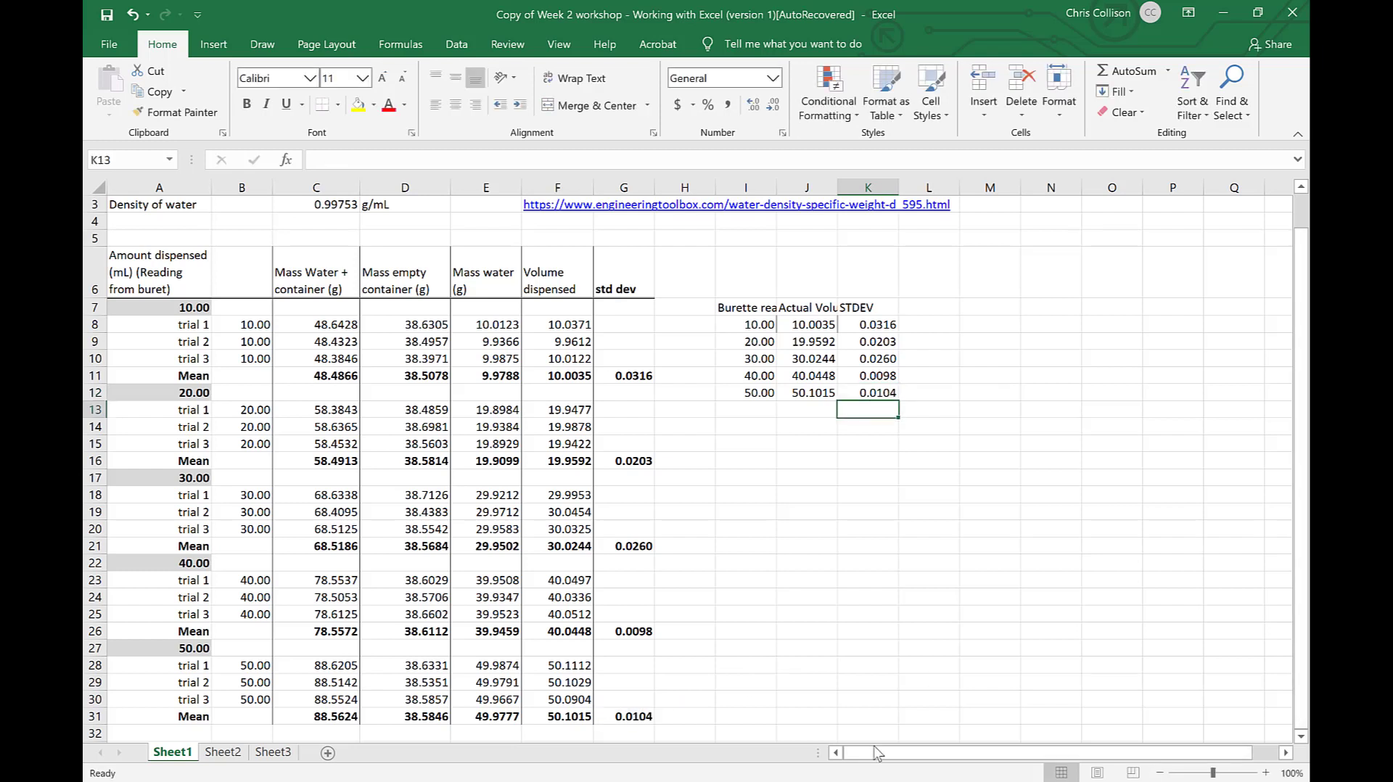
# Overwrite the 50 mL trial 1 volume dispensed in F28 with 49 to test the linked cell
pyautogui.click(563, 667)
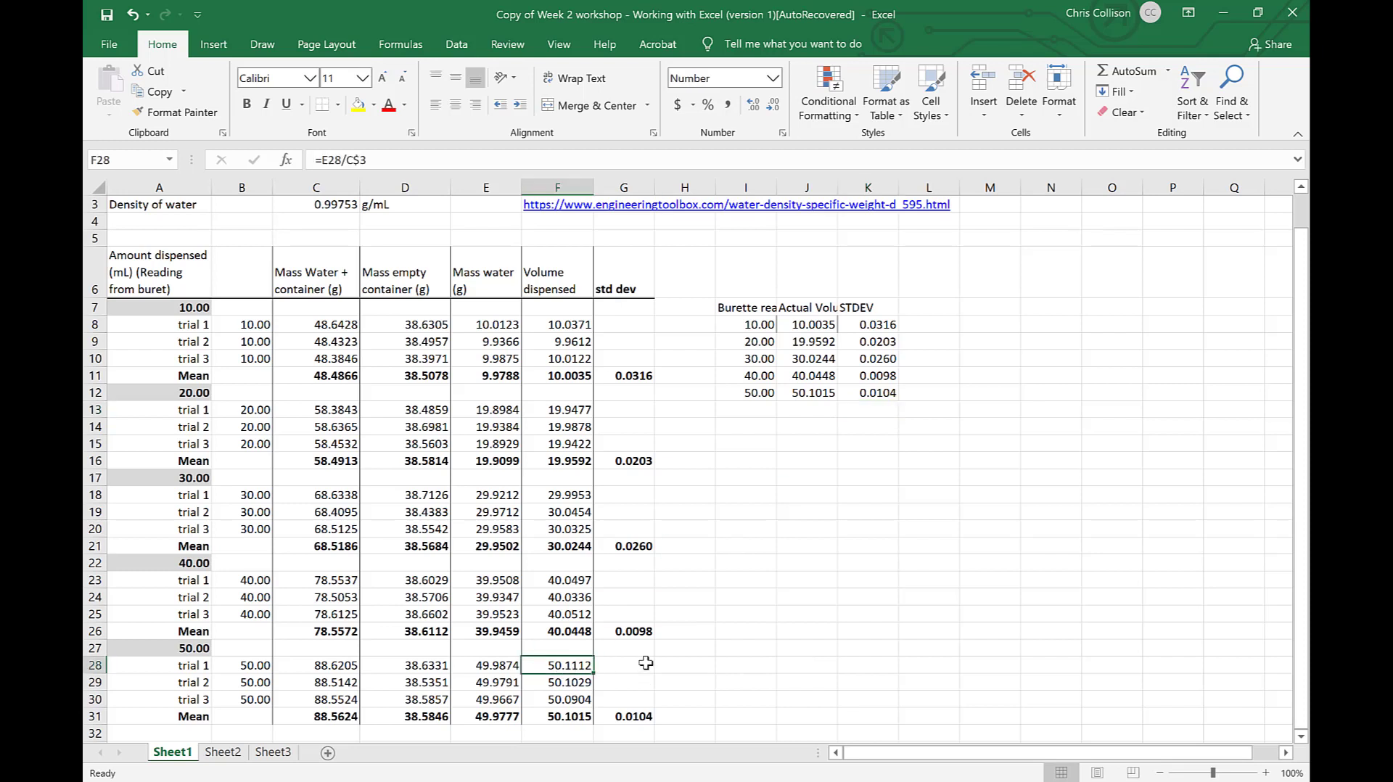
pyautogui.write('49')
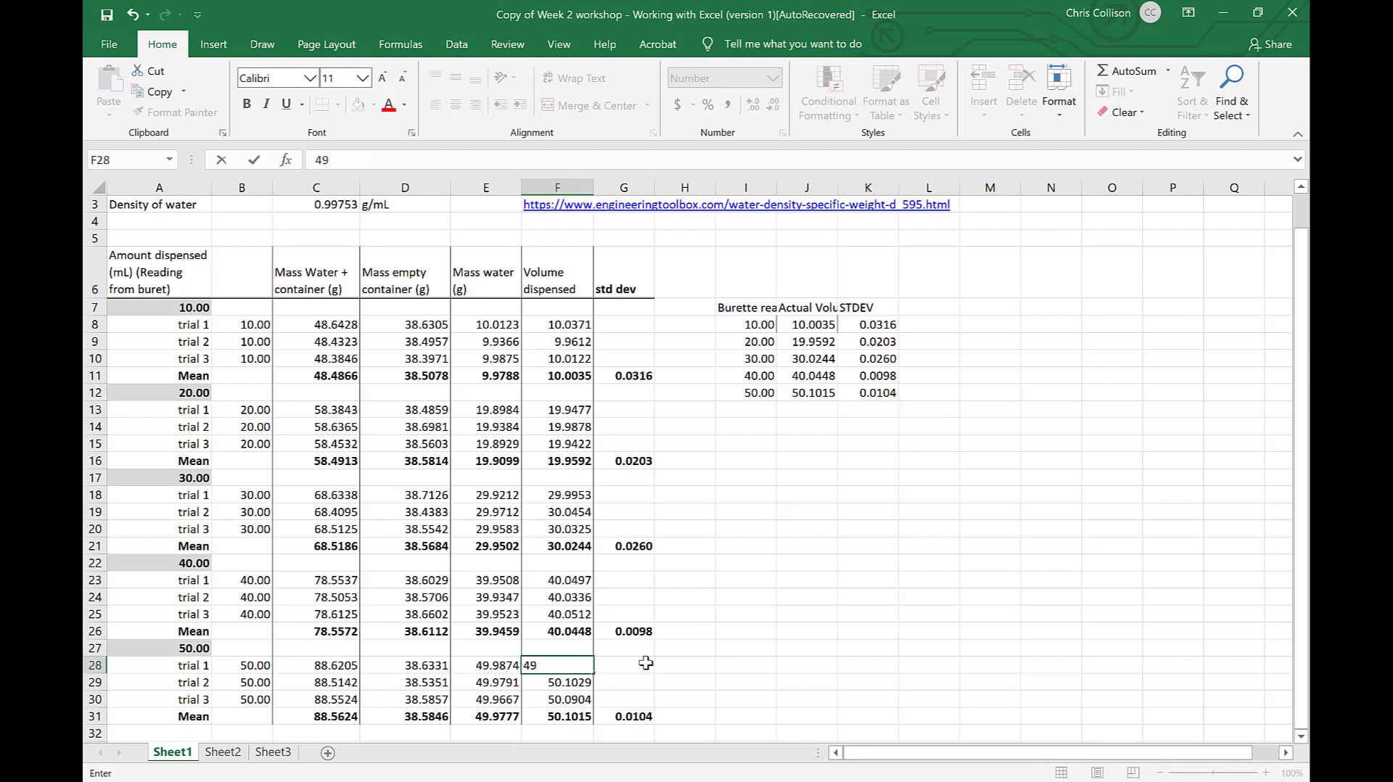
pyautogui.press('Return')
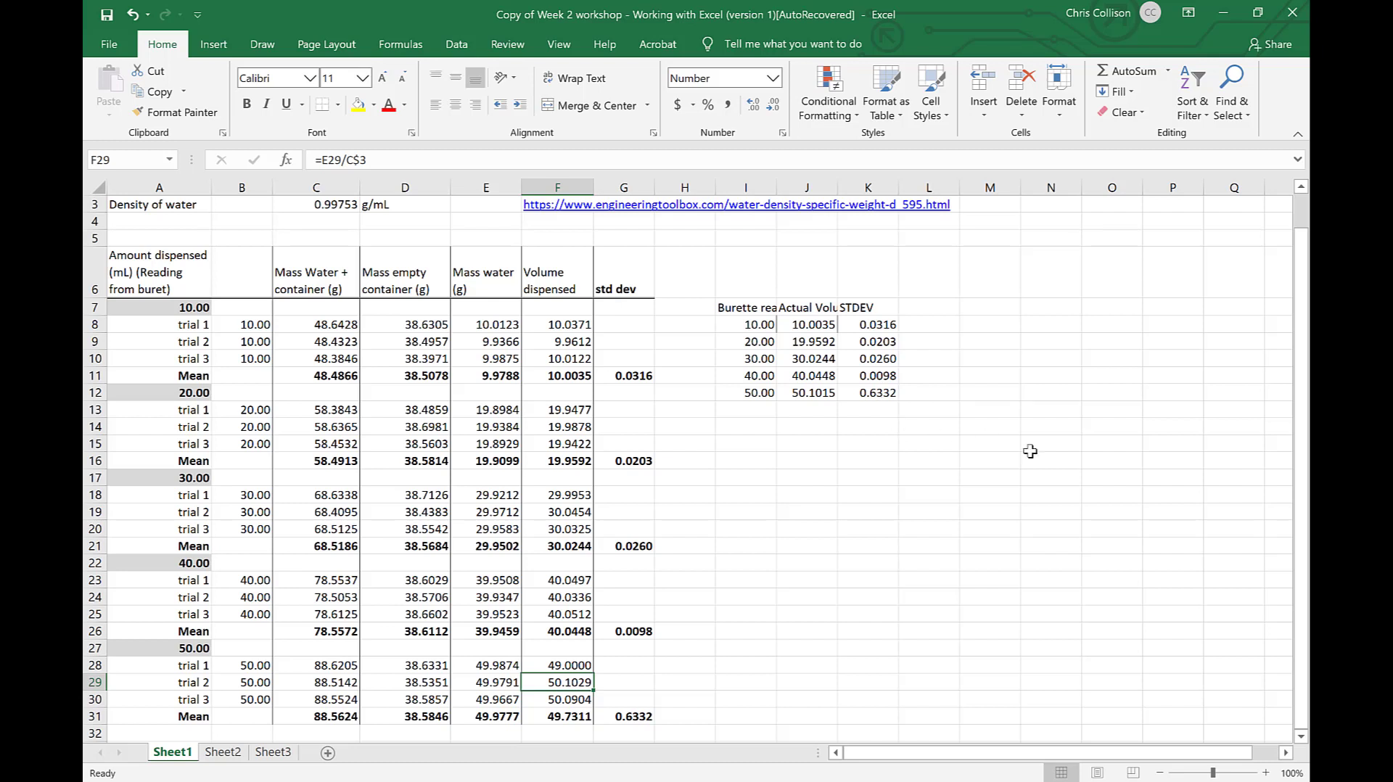
# Undo the test entry in F28, and make the summary table headings in I7:K7 bold
pyautogui.hotkey('ctrl', 'z')
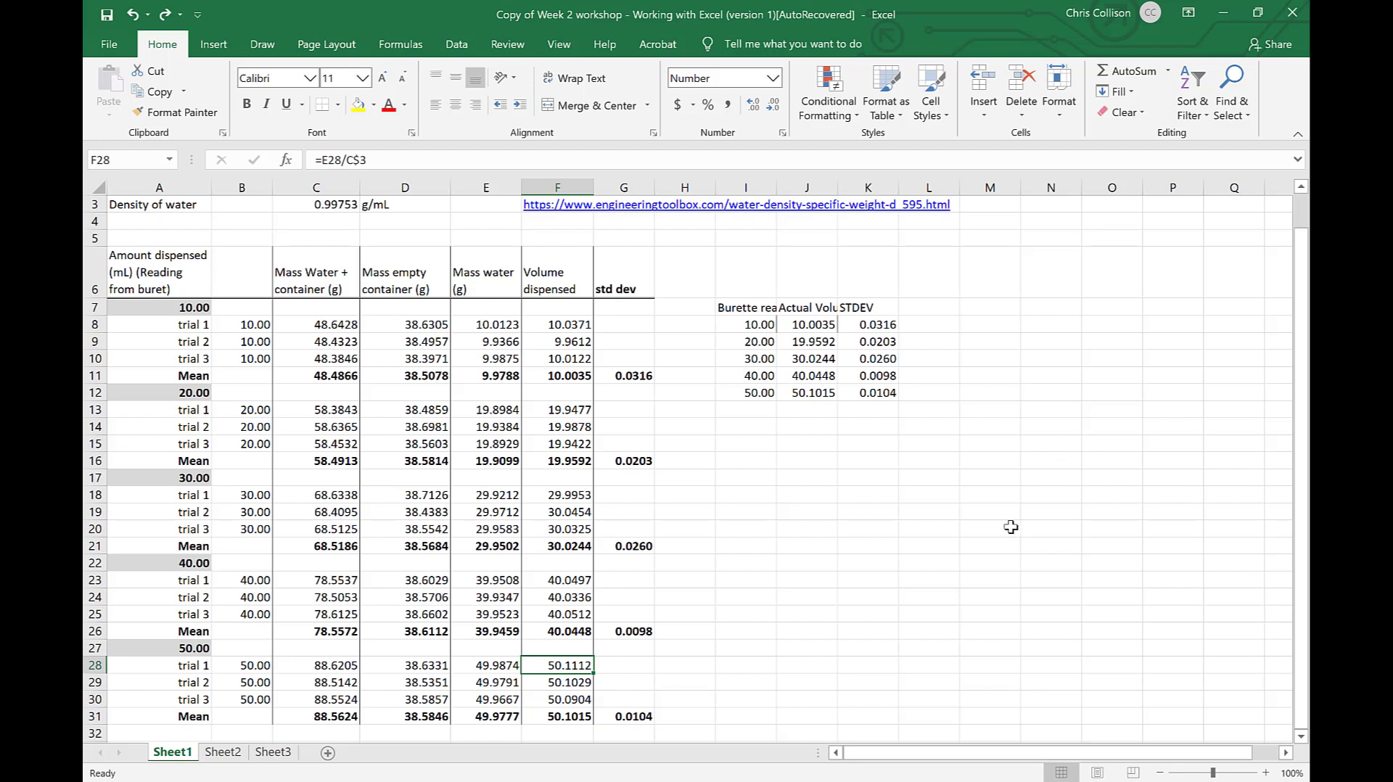
pyautogui.click(768, 309)
pyautogui.moveTo(768, 309); pyautogui.dragTo(870, 308)
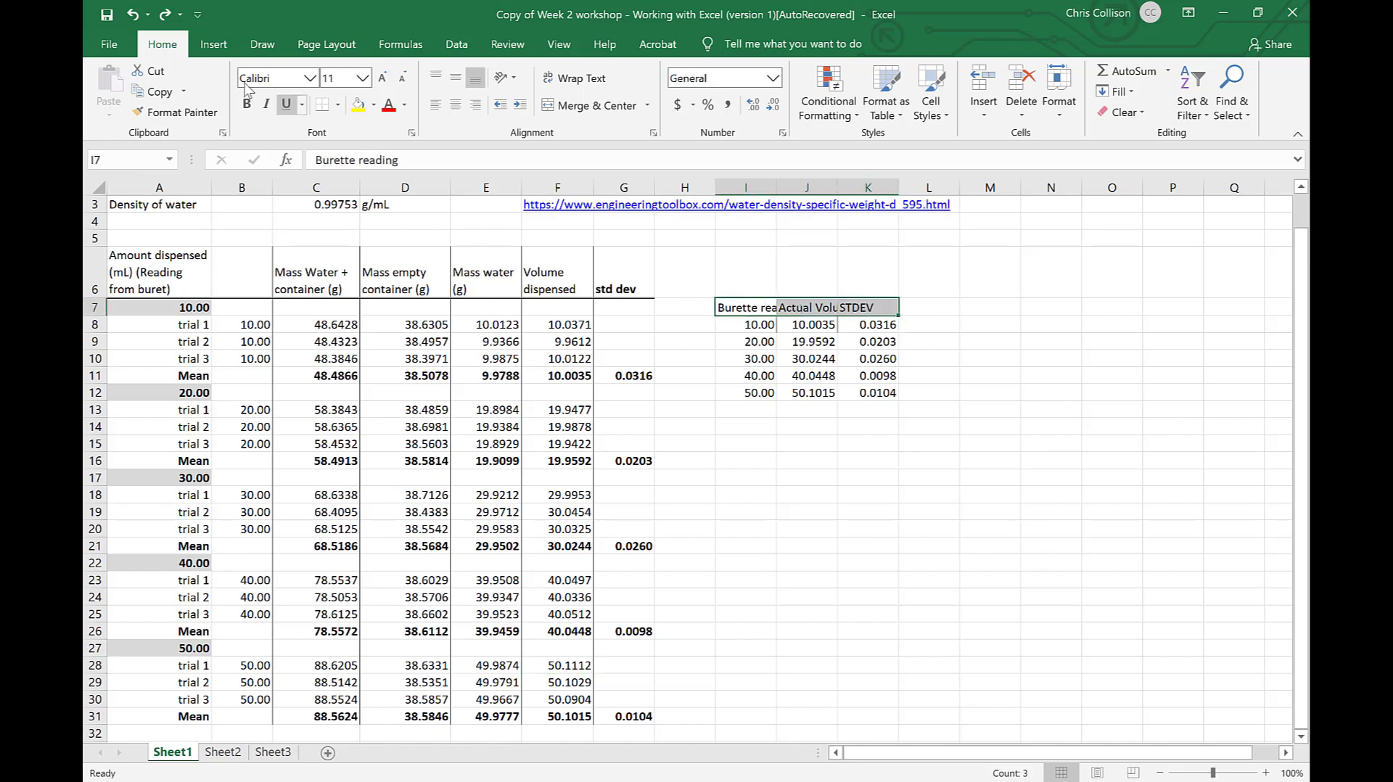
pyautogui.click(245, 106)
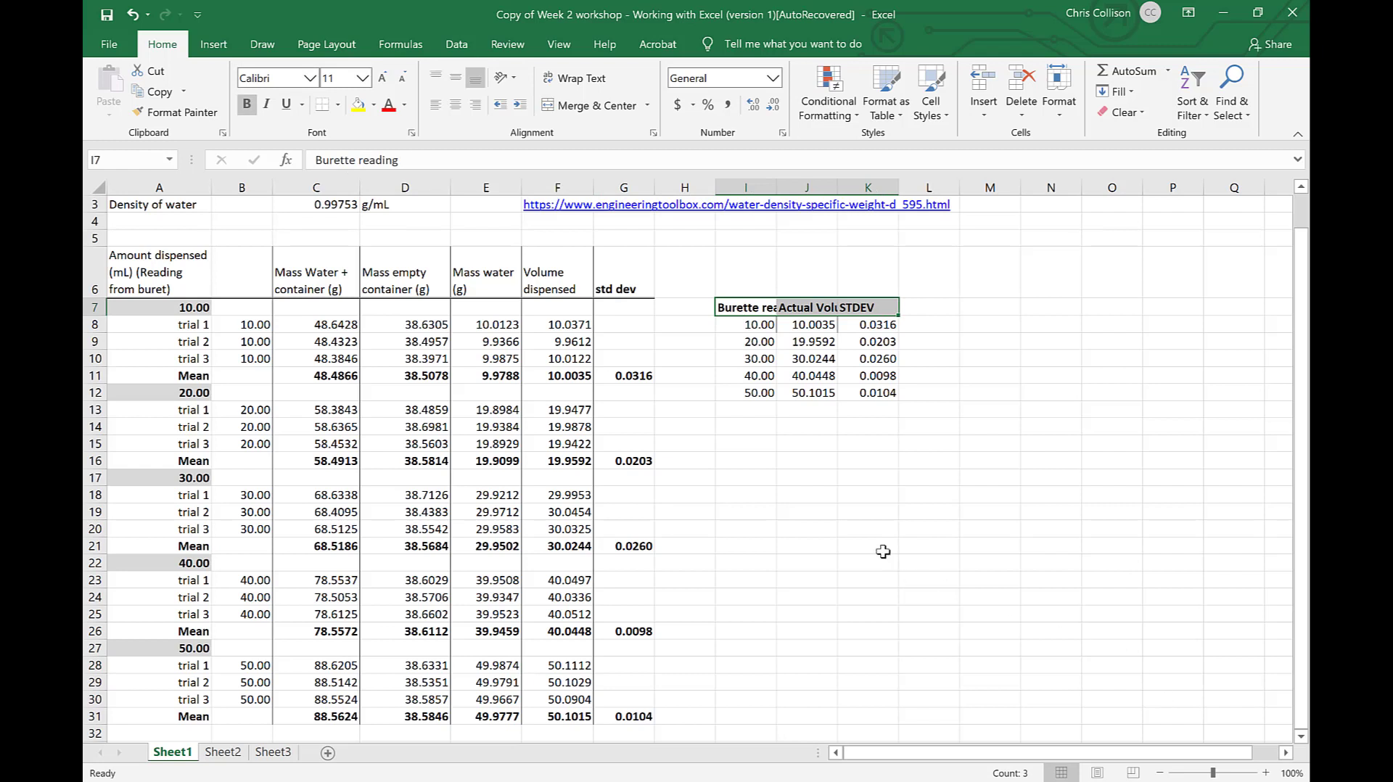
# Label I6, J6 and K6 above the summary table as x, y and error bars, and save the workbook
pyautogui.click(738, 268)
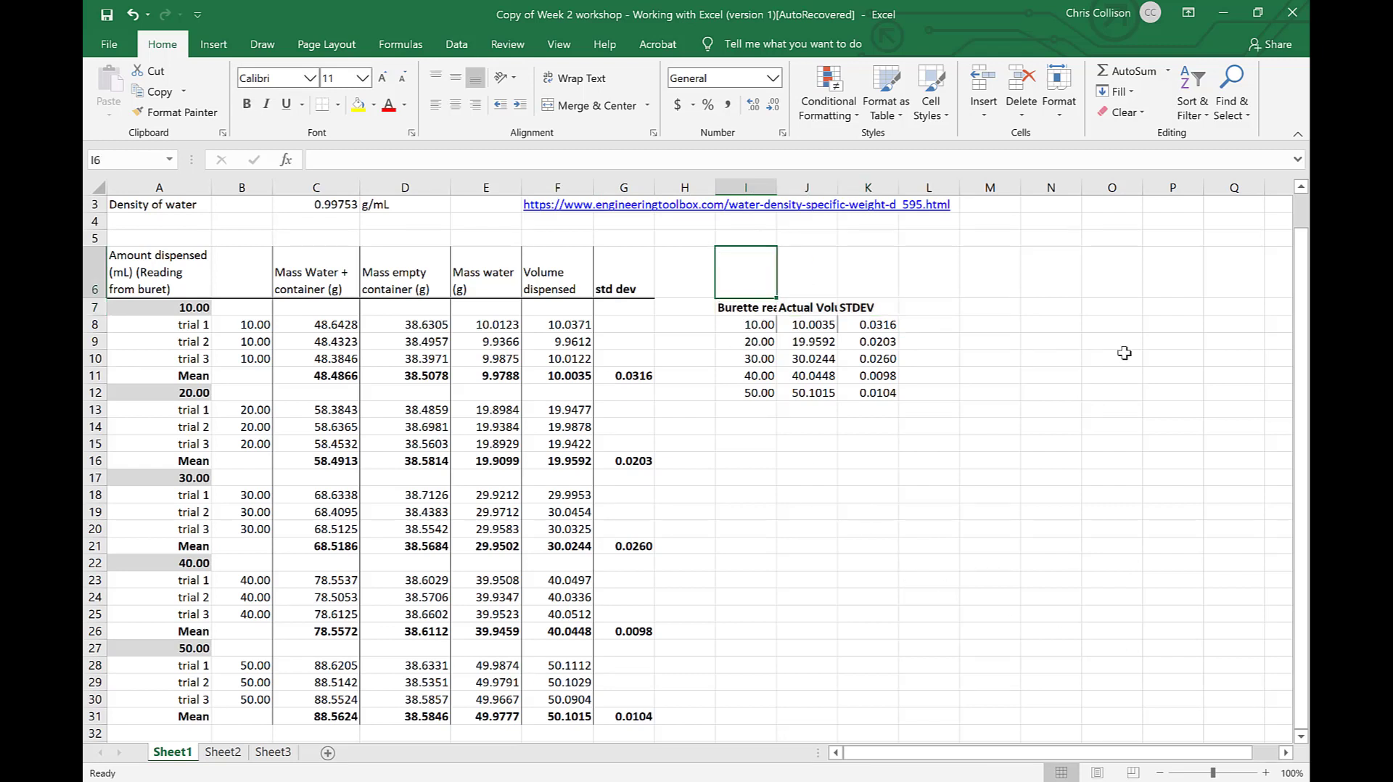
pyautogui.write('x')
pyautogui.press('Tab')
pyautogui.write('y')
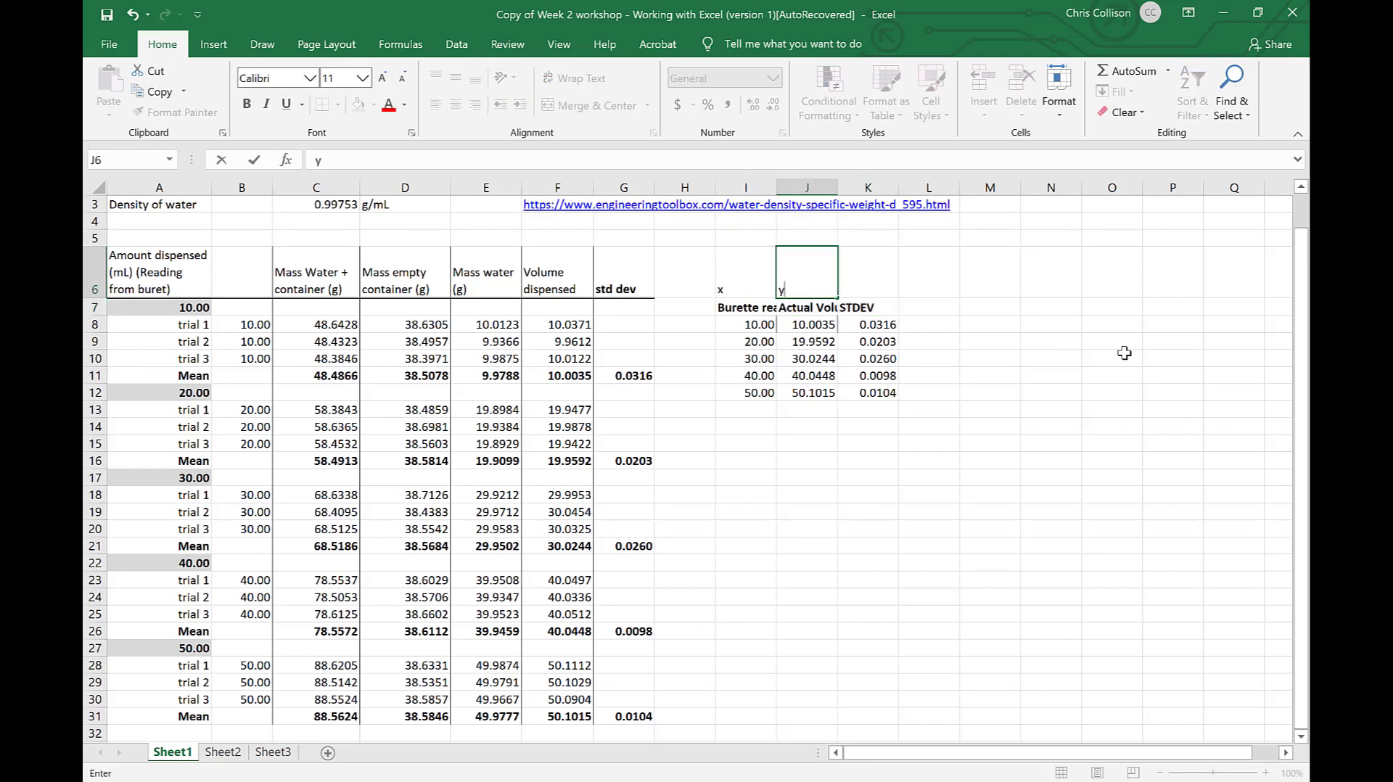
pyautogui.press('Tab')
pyautogui.write('erro')
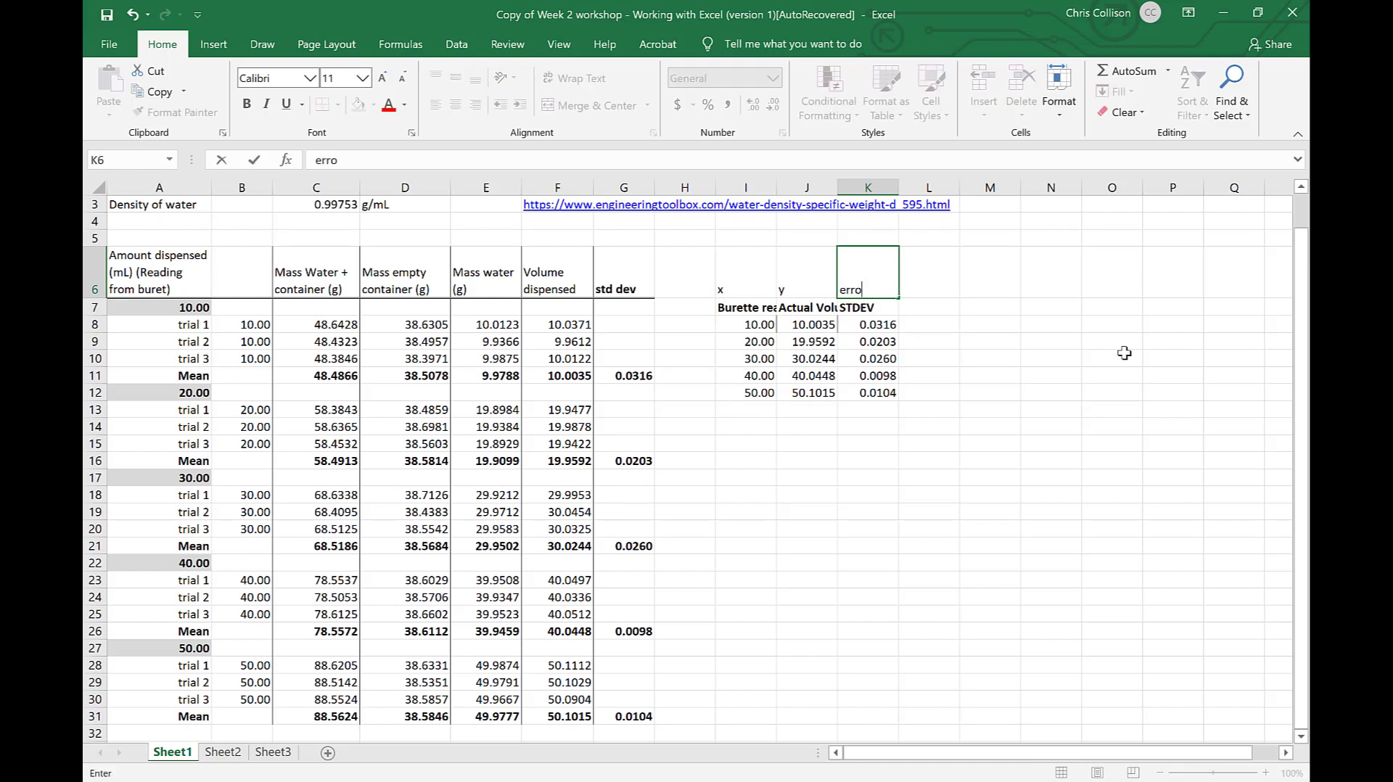
pyautogui.write('r bars')
pyautogui.press('Return')
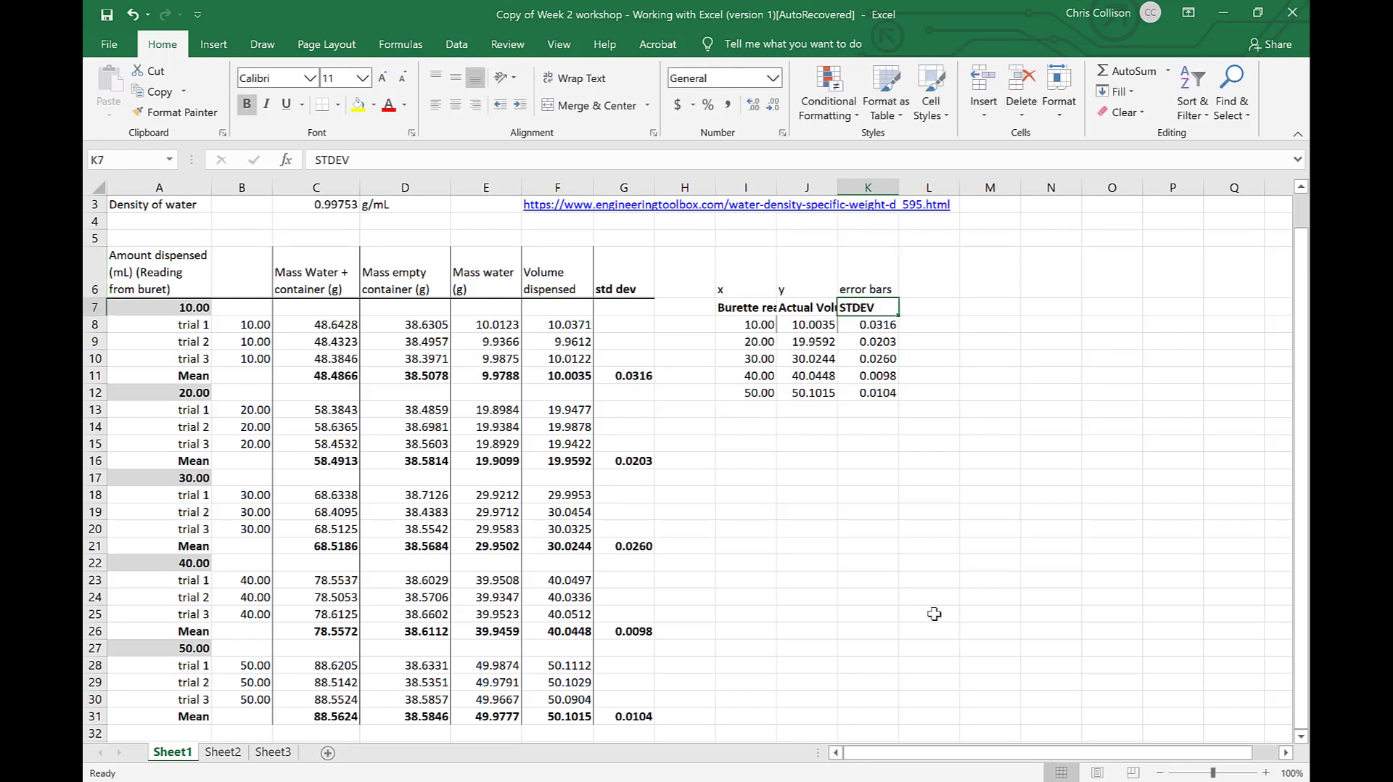
pyautogui.click(108, 16)
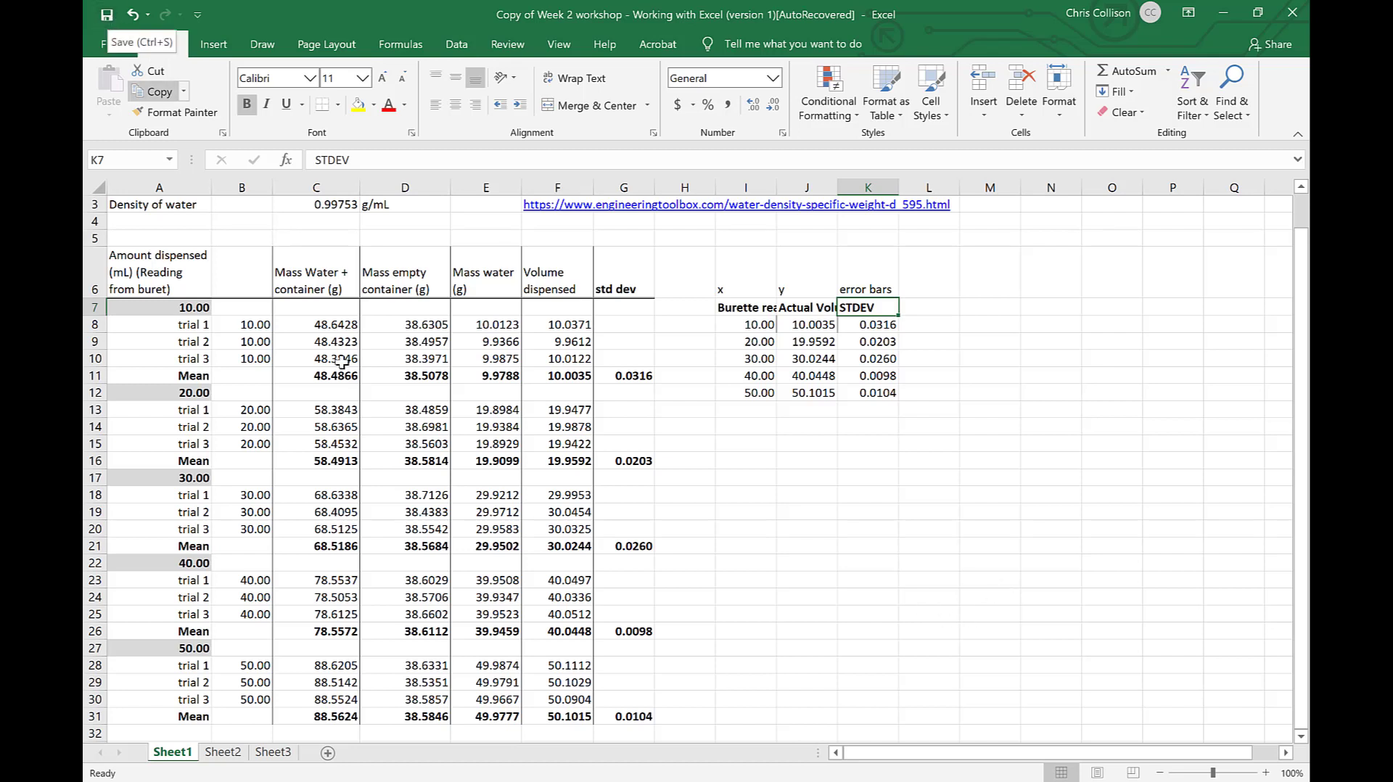
pyautogui.click(108, 16)
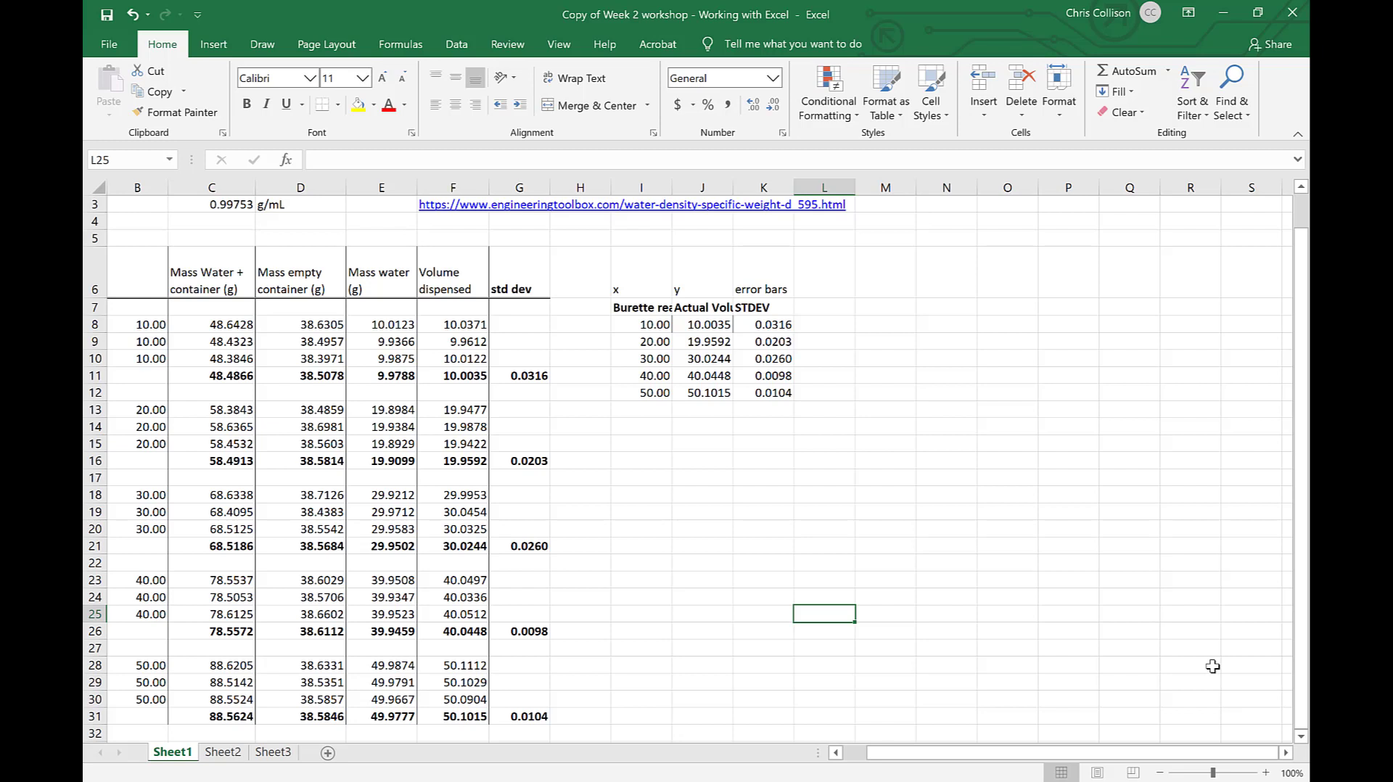
# Enable the Analysis ToolPak, Analysis ToolPak - VBA and Solver Add-in for Excel
pyautogui.scroll(-5, 108, 45)
pyautogui.click(109, 45)
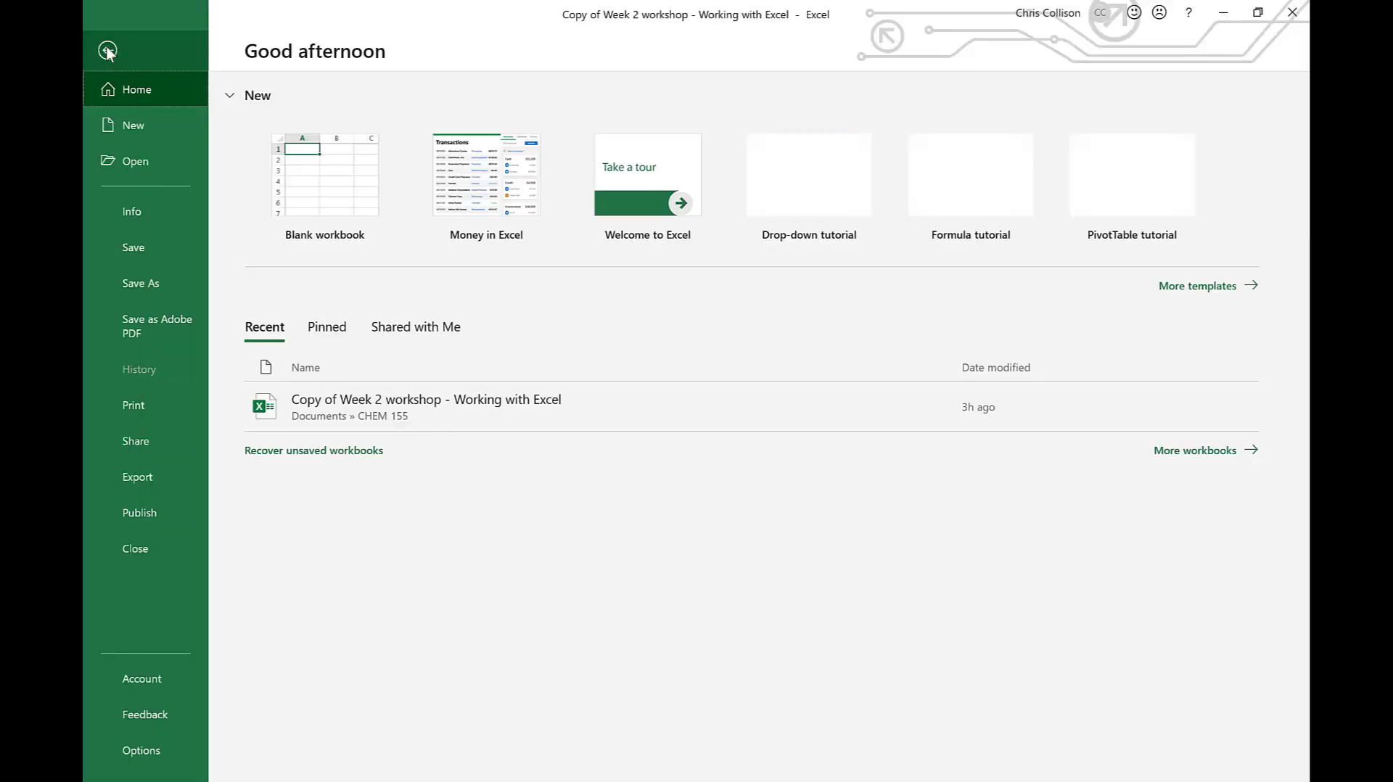
pyautogui.press('Escape')
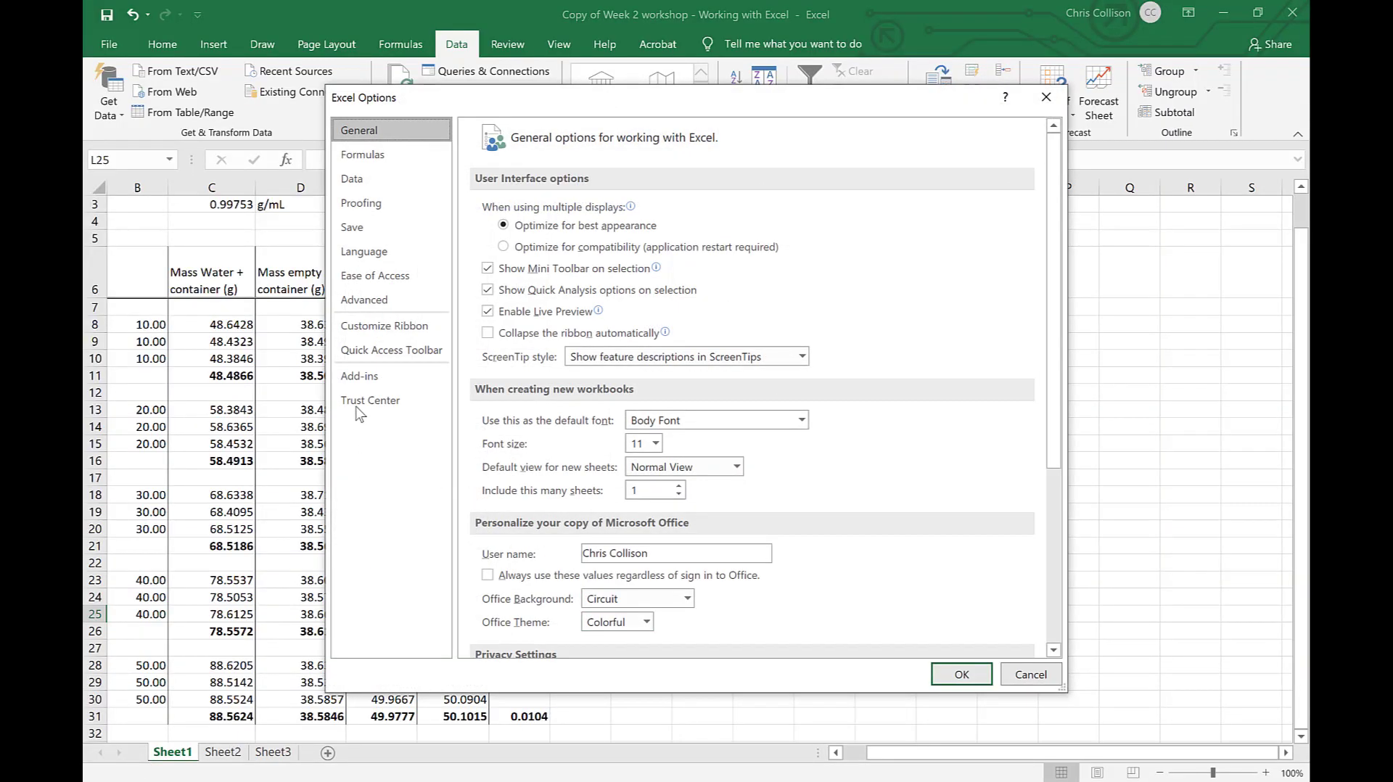
pyautogui.click(367, 377)
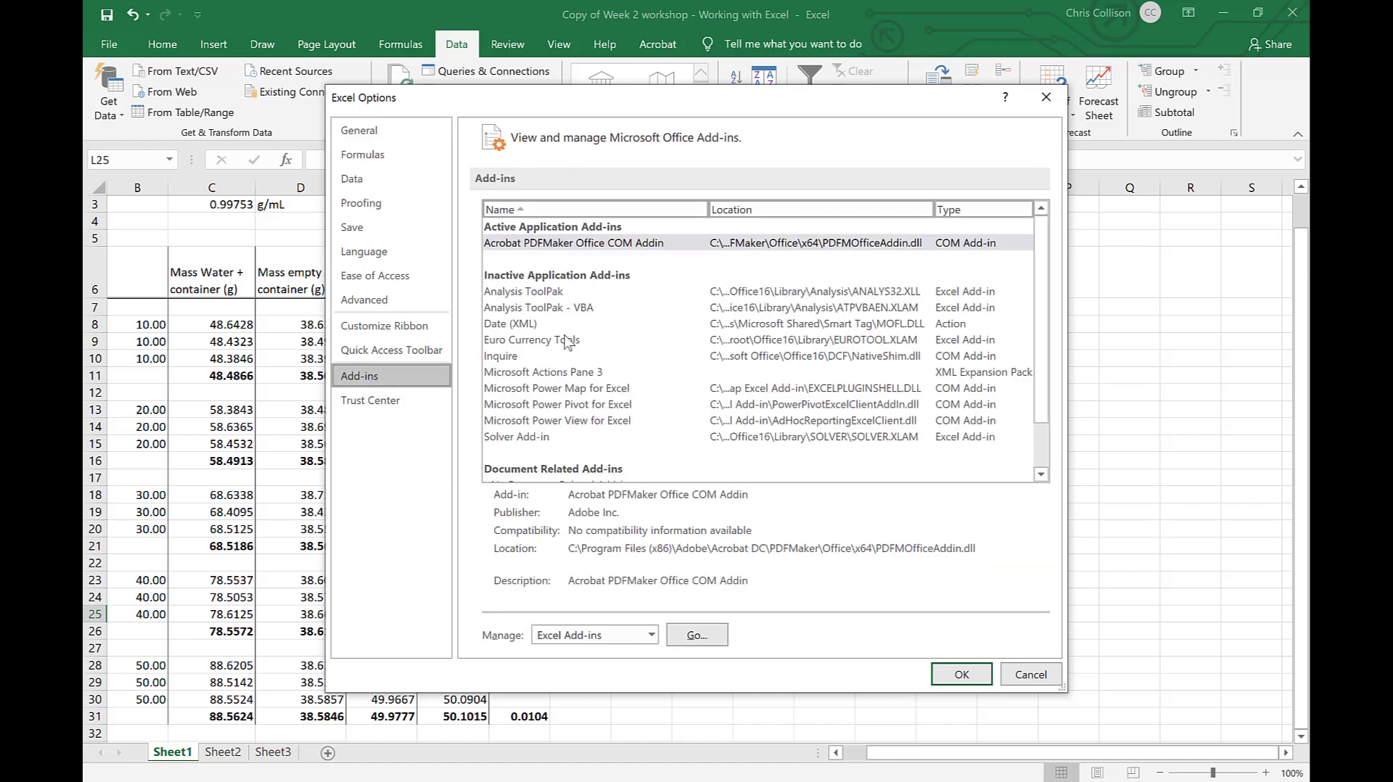
pyautogui.click(545, 293)
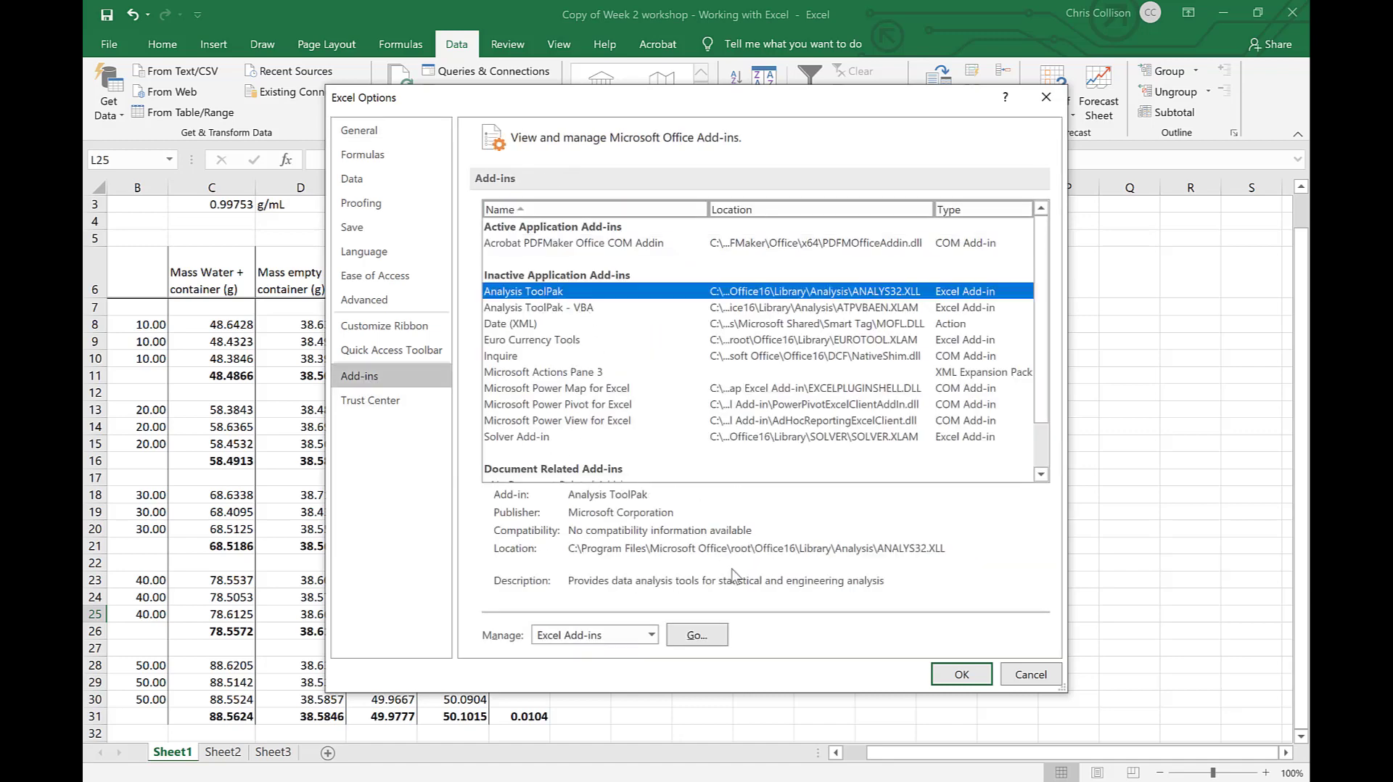
pyautogui.click(695, 637)
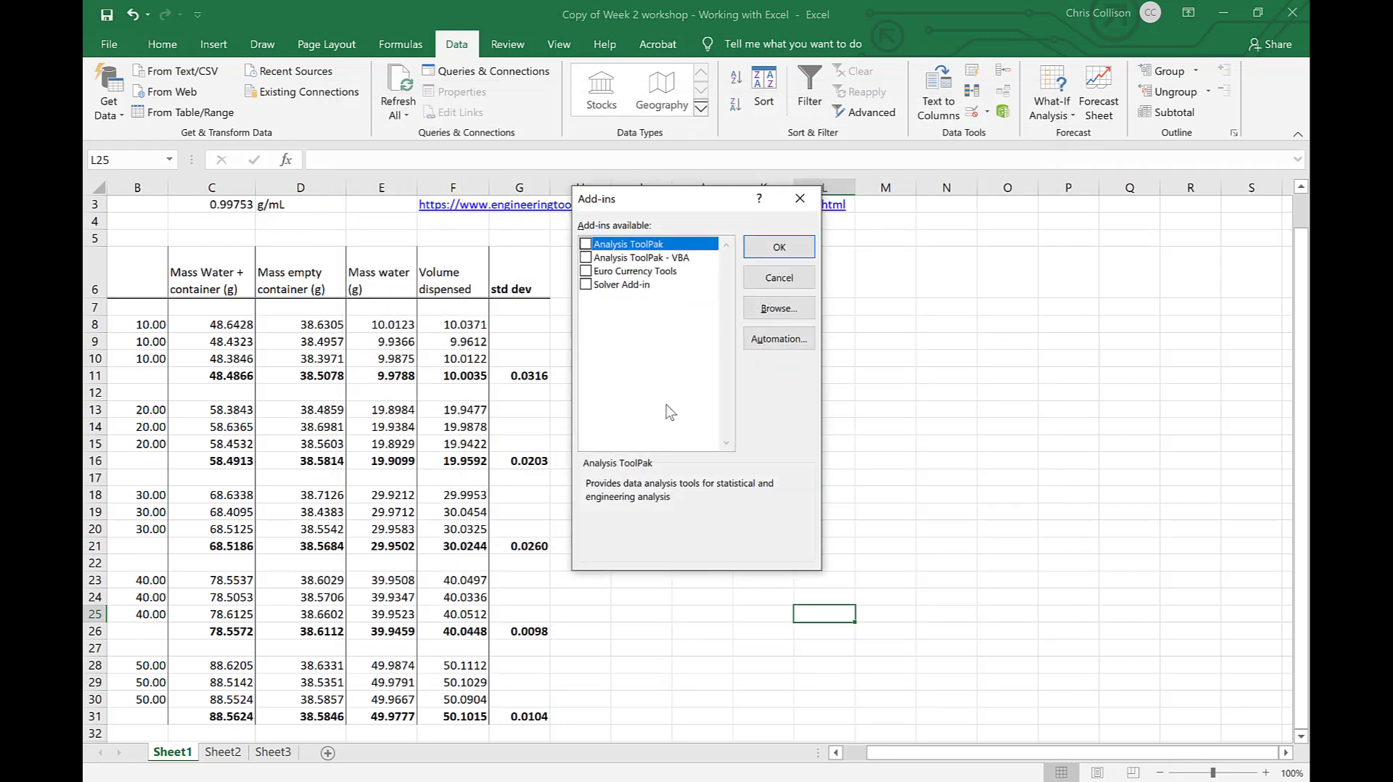
pyautogui.click(586, 244)
pyautogui.click(586, 258)
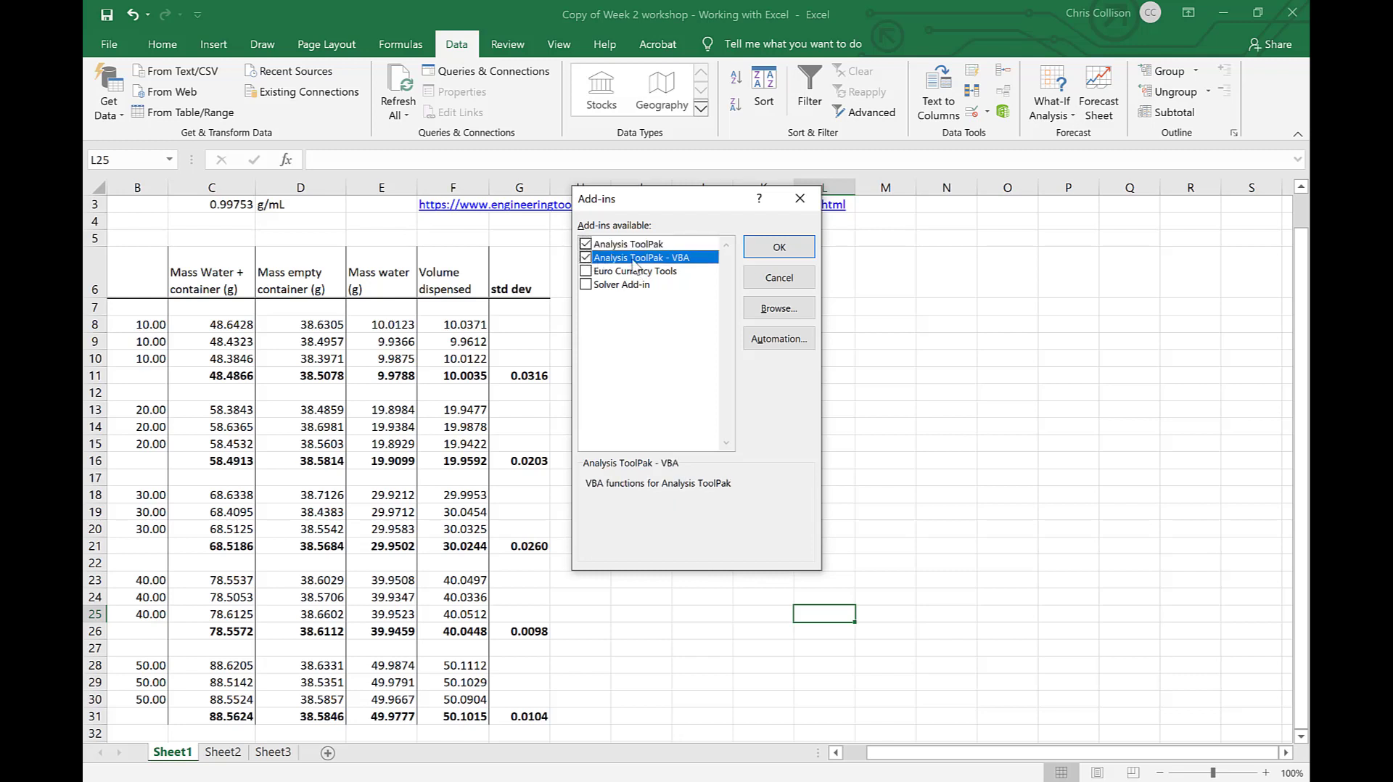
pyautogui.click(586, 285)
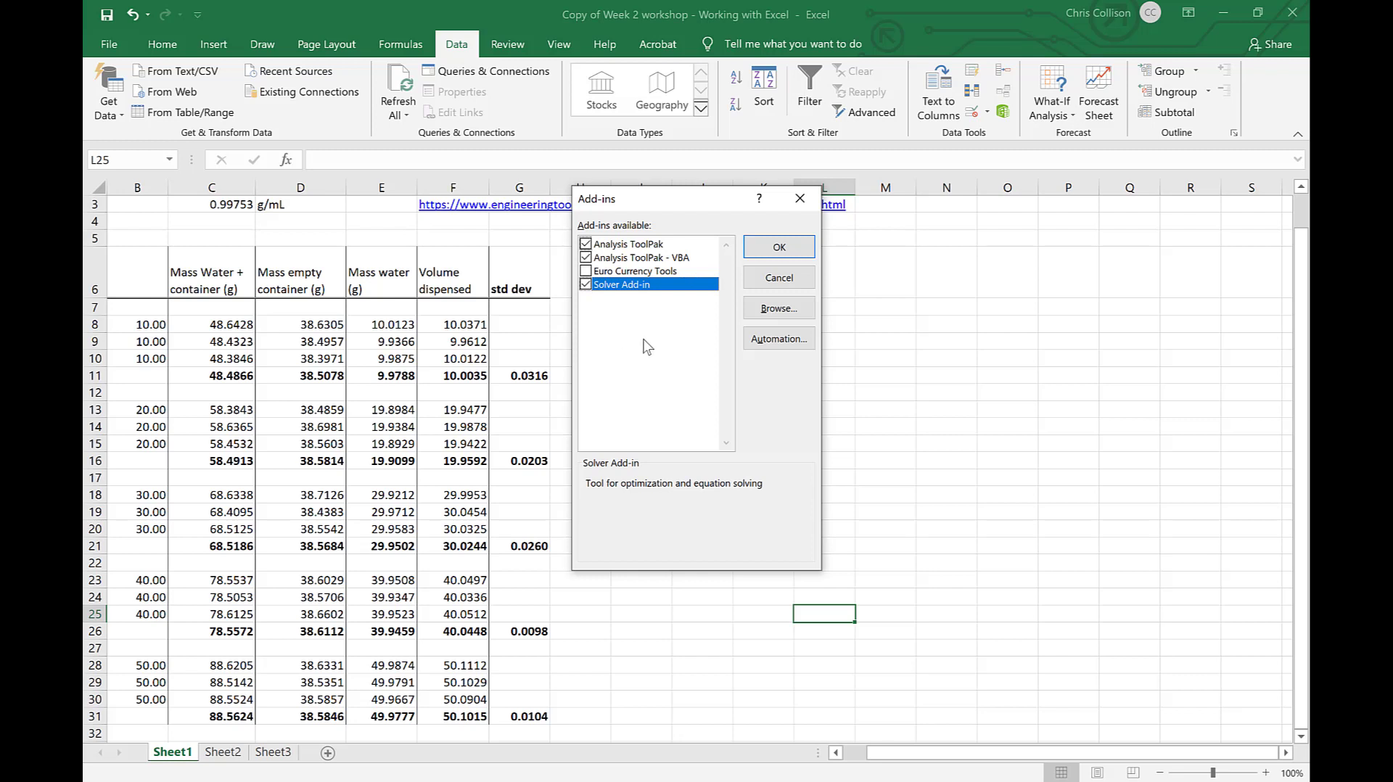
pyautogui.click(778, 249)
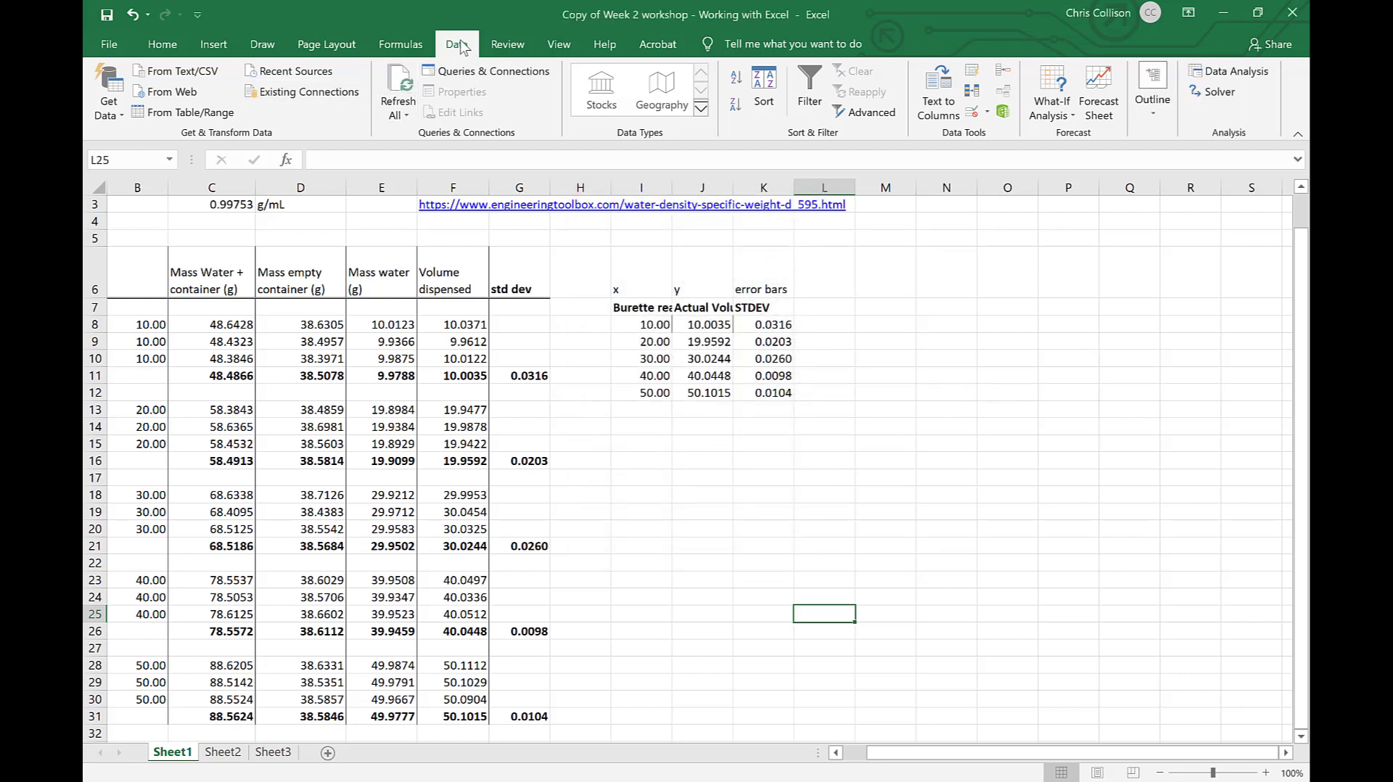
pyautogui.click(110, 45)
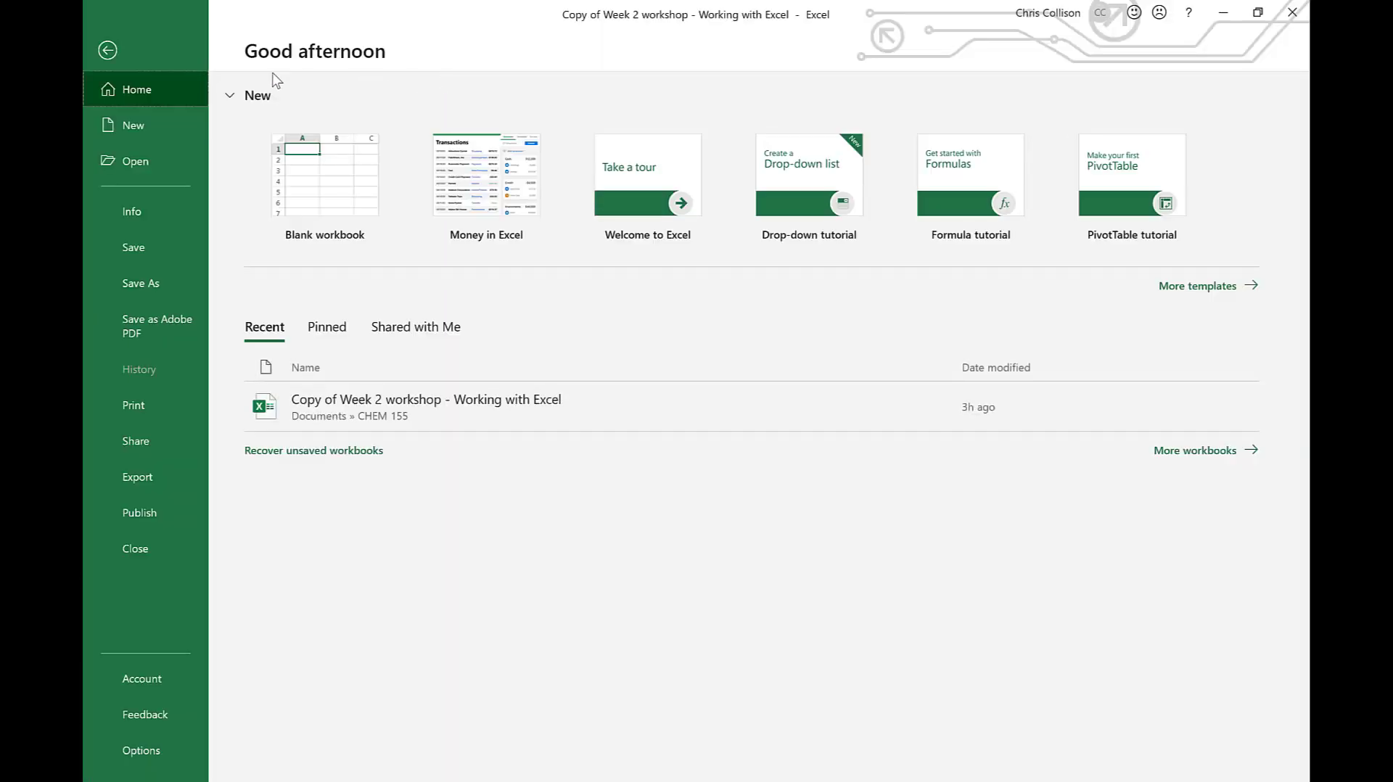
pyautogui.click(109, 54)
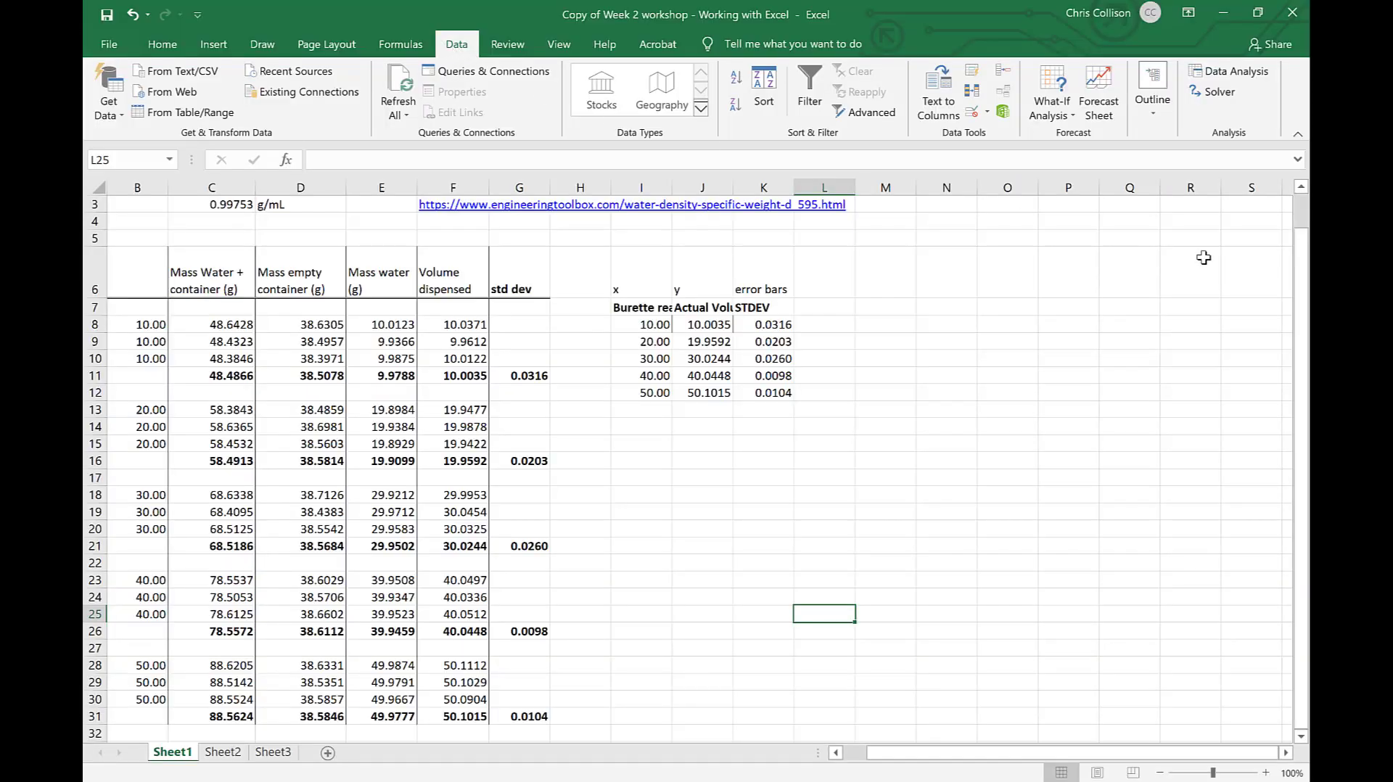
# Run a Regression data analysis with Y range J8:J12, X range I8:I12 and a 95% confidence level, output to a new worksheet
pyautogui.click(1235, 76)
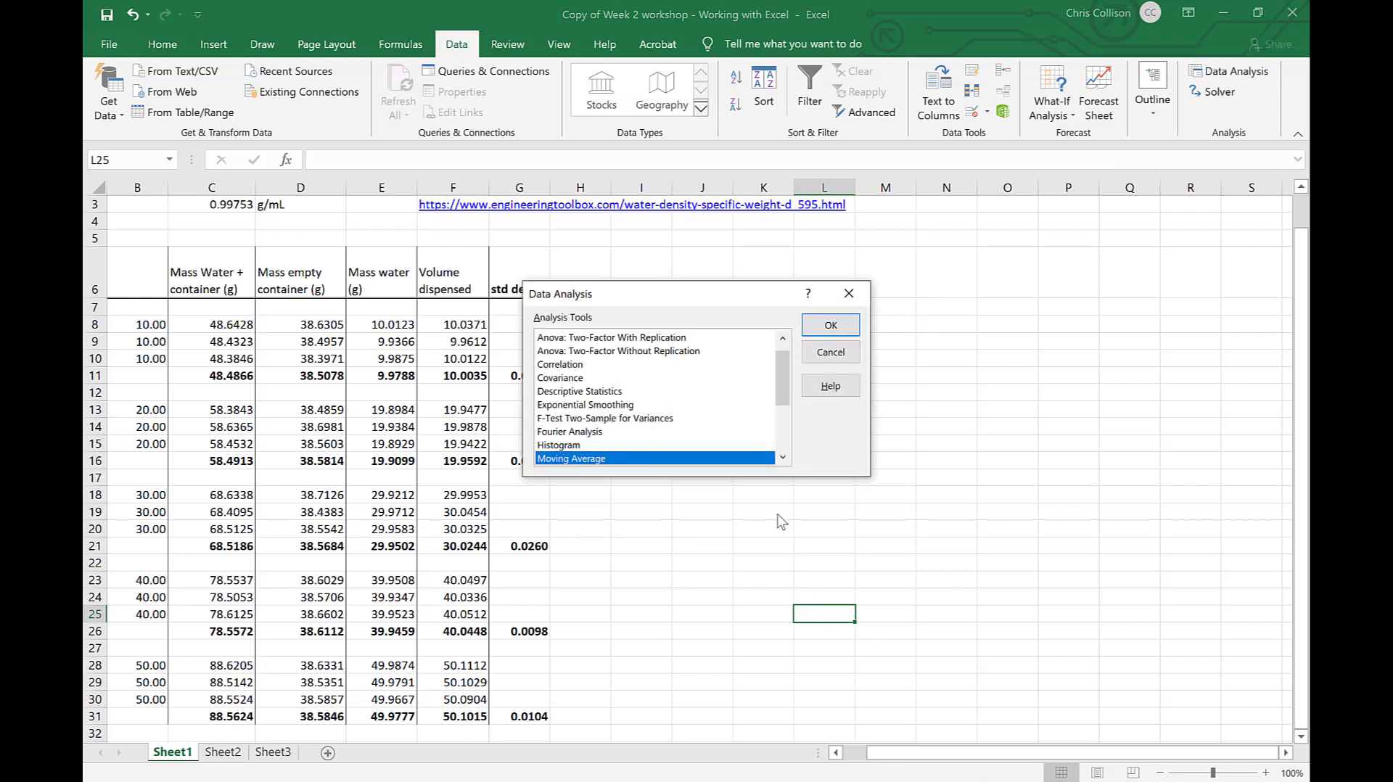
pyautogui.moveTo(782, 378); pyautogui.dragTo(774, 440)
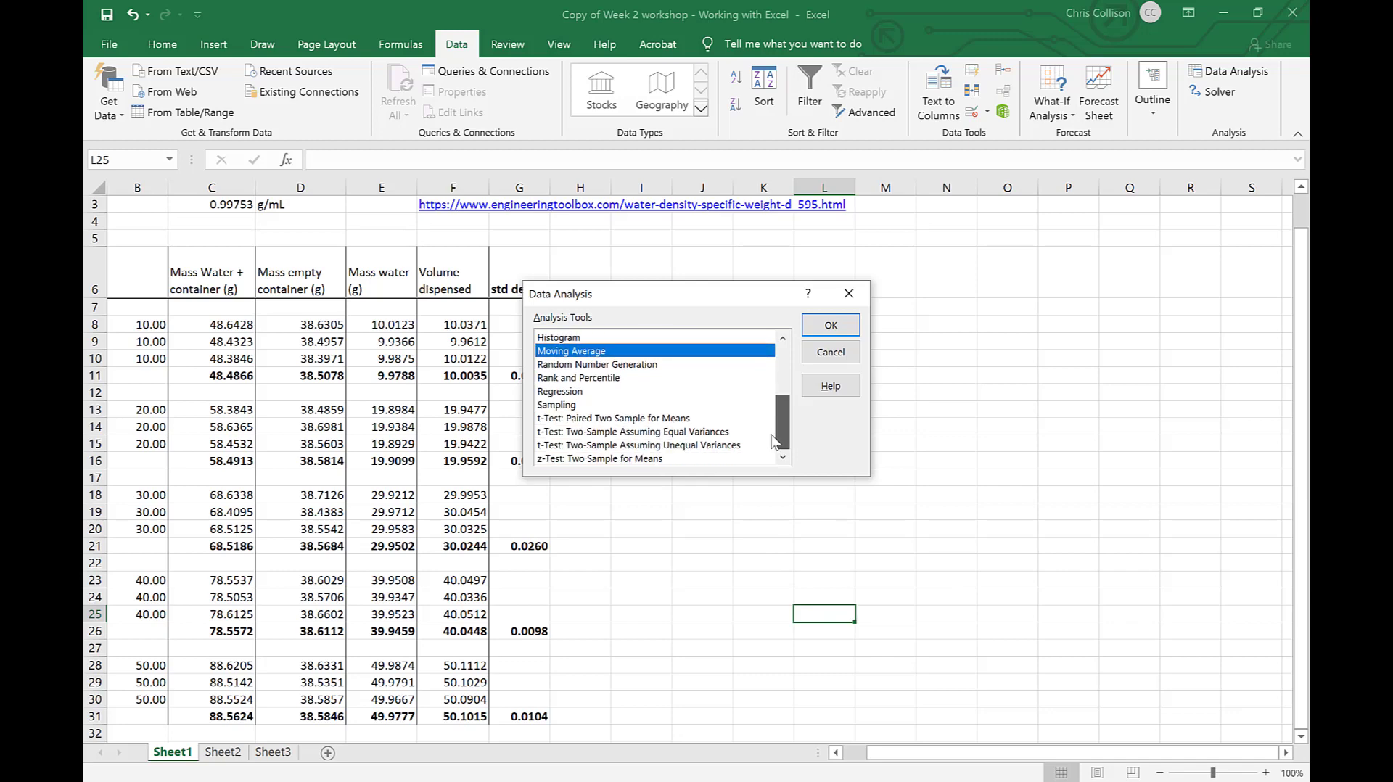
pyautogui.click(573, 392)
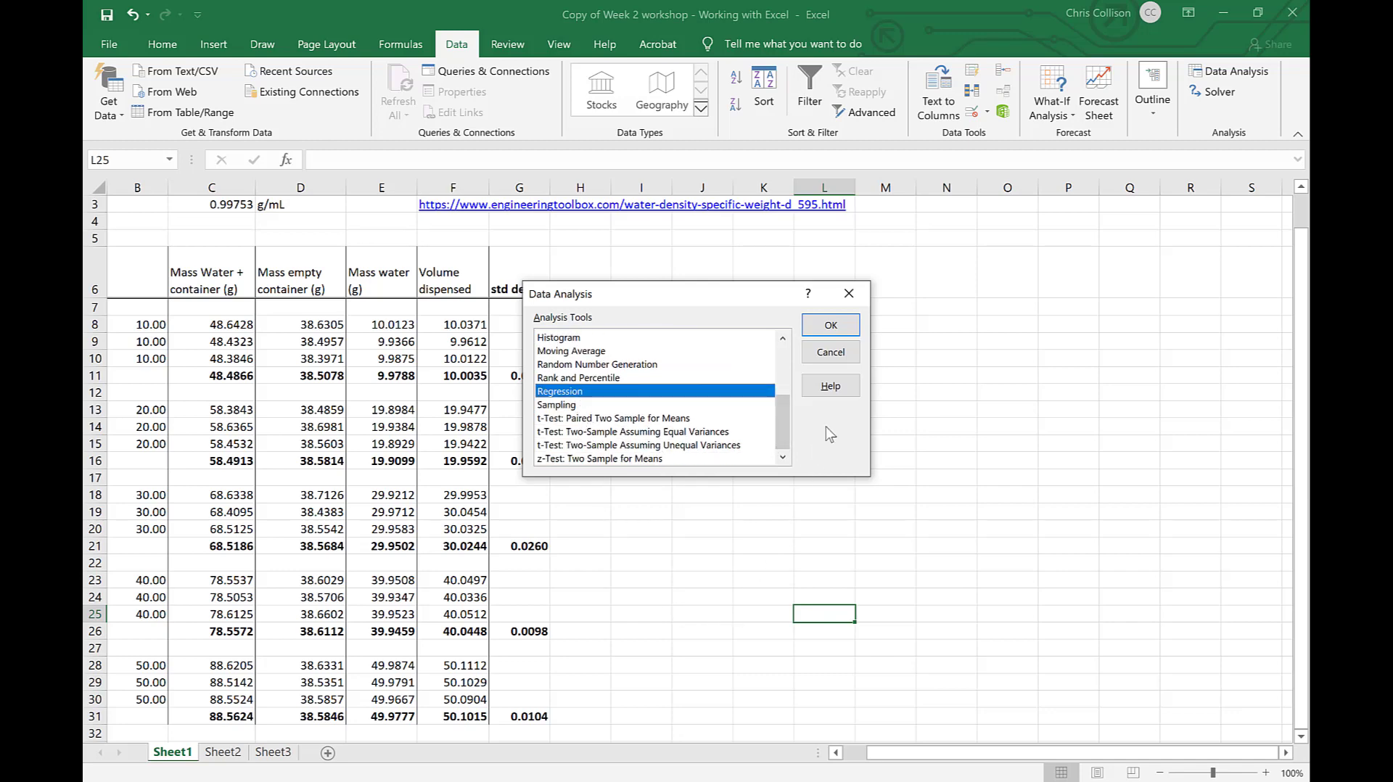
pyautogui.click(831, 326)
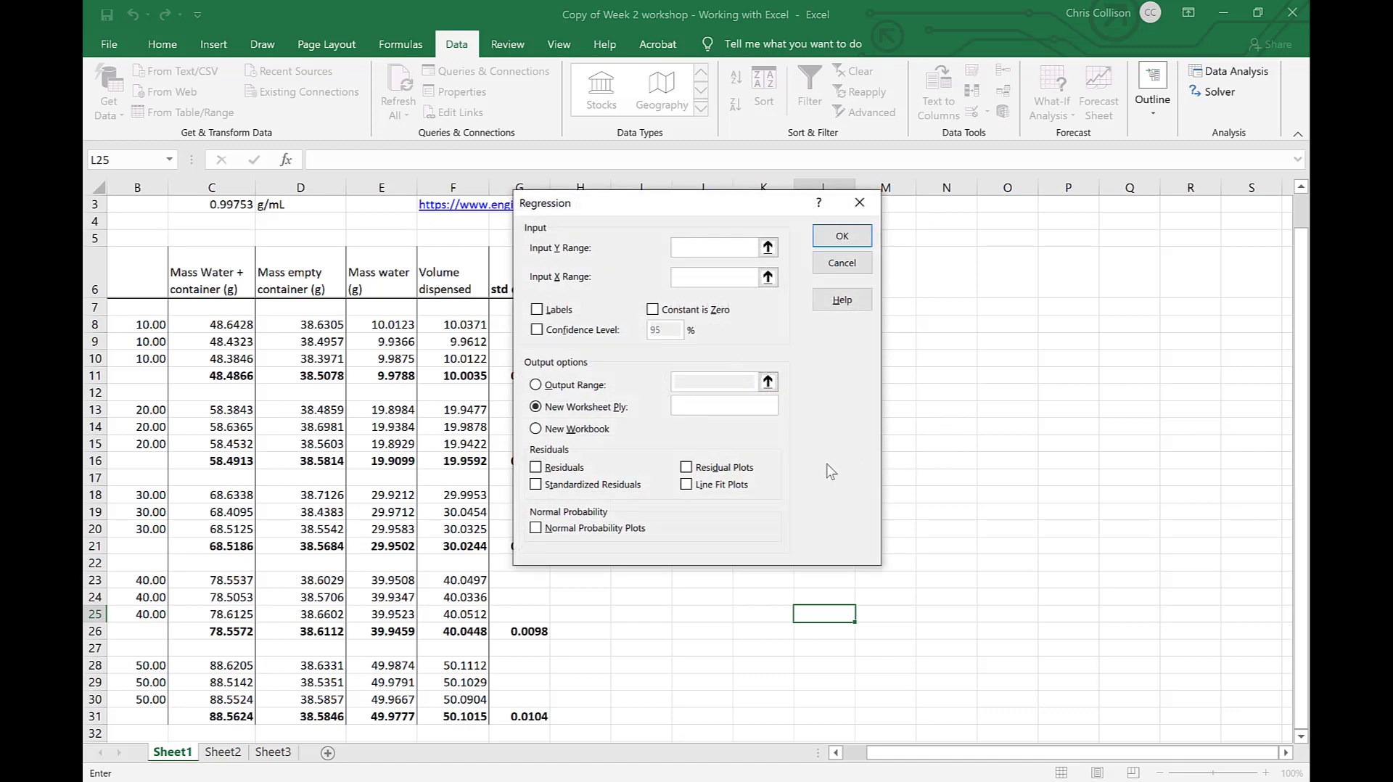
pyautogui.moveTo(649, 210); pyautogui.dragTo(997, 228)
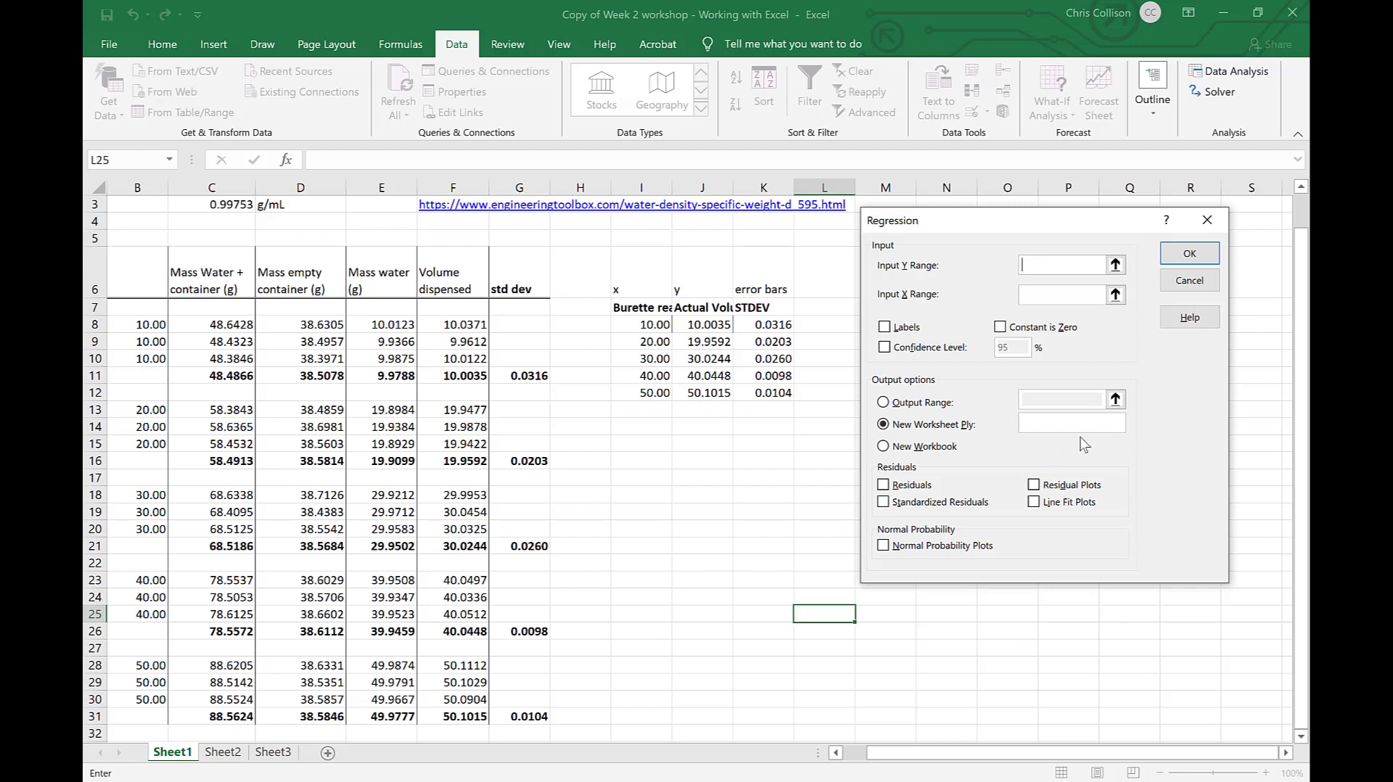
pyautogui.click(1115, 266)
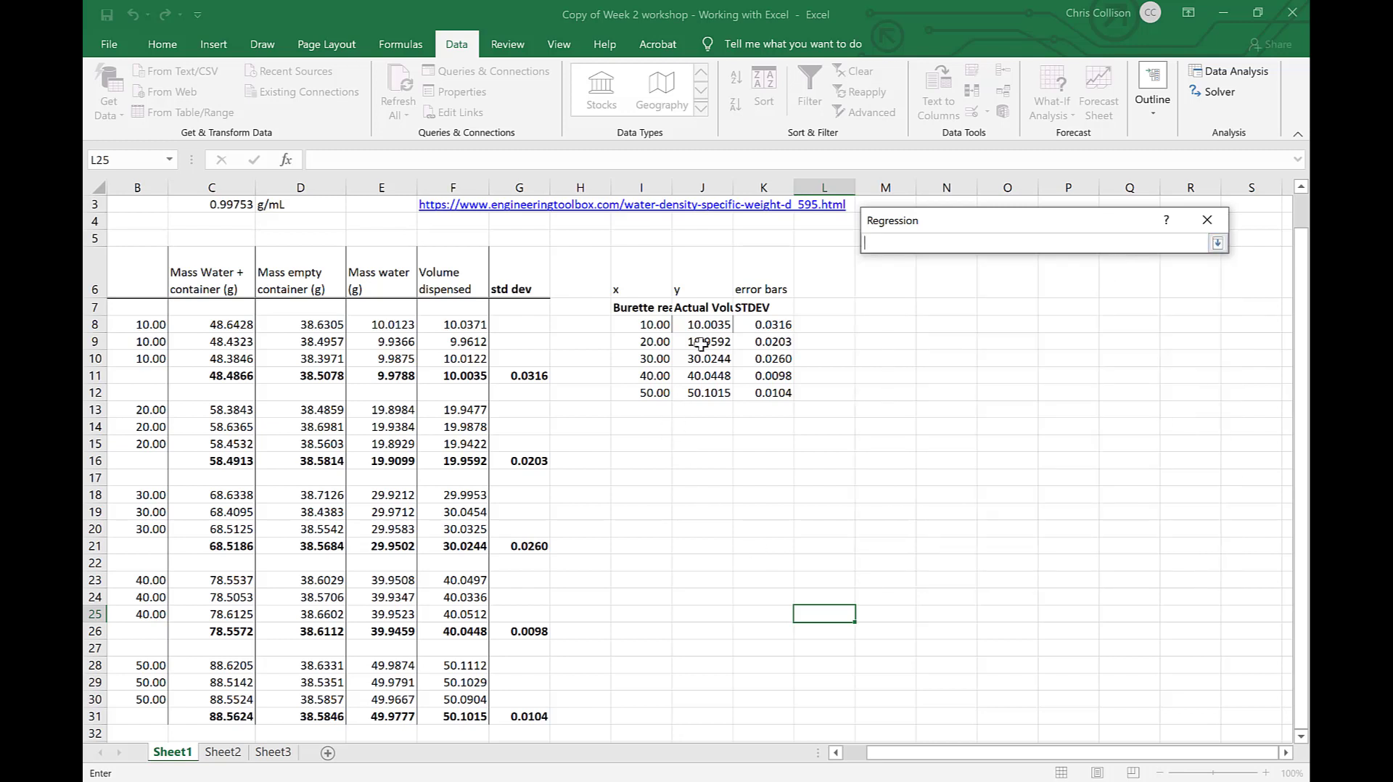
pyautogui.moveTo(702, 323); pyautogui.dragTo(705, 389)
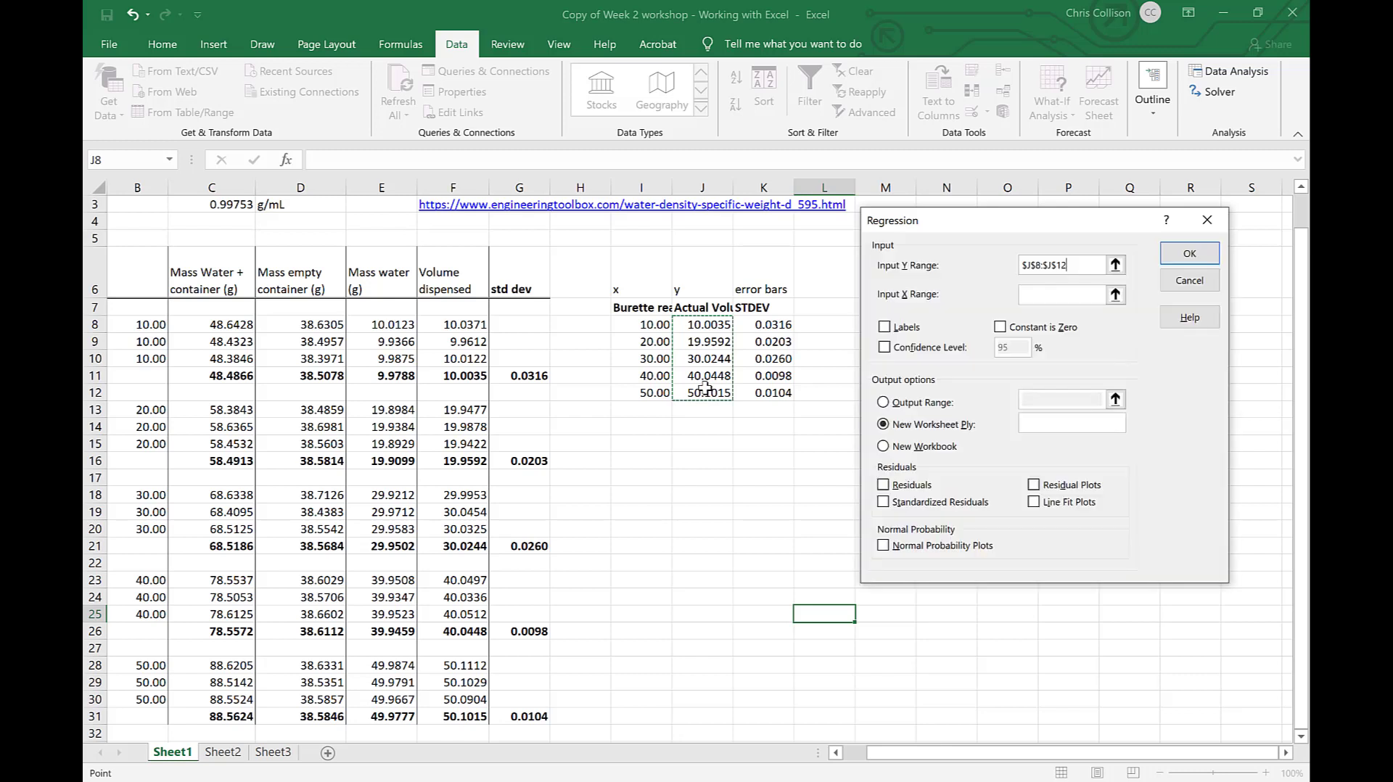
pyautogui.click(1117, 296)
pyautogui.moveTo(648, 325); pyautogui.dragTo(651, 394)
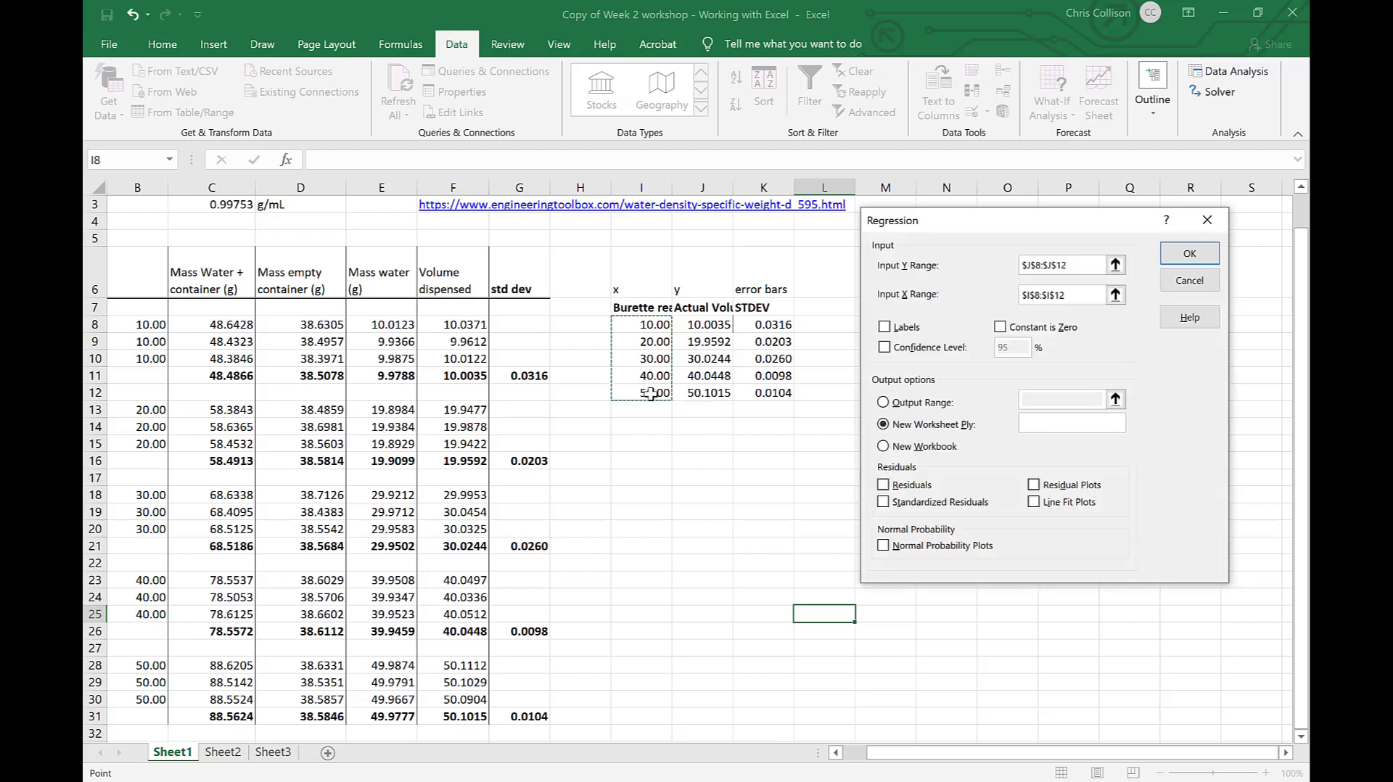
pyautogui.click(883, 347)
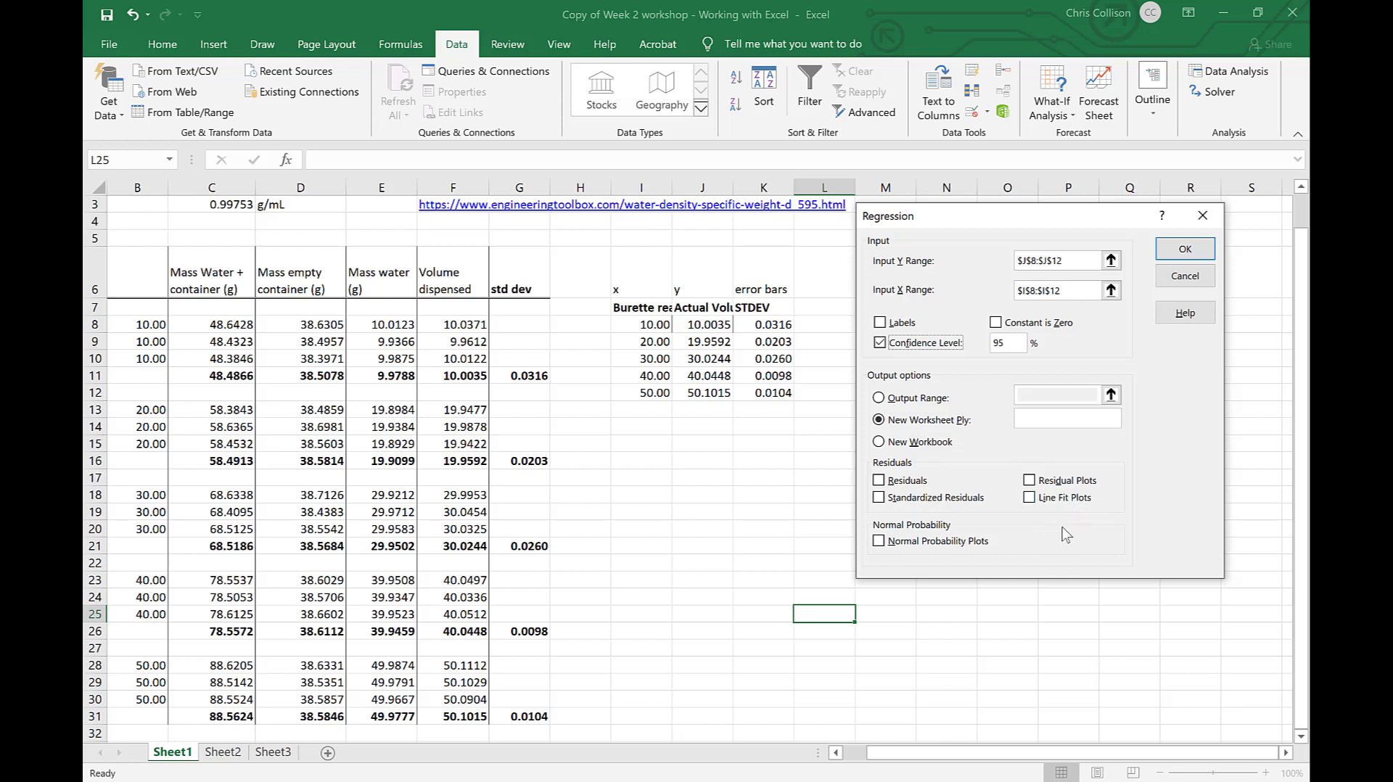
pyautogui.click(1188, 250)
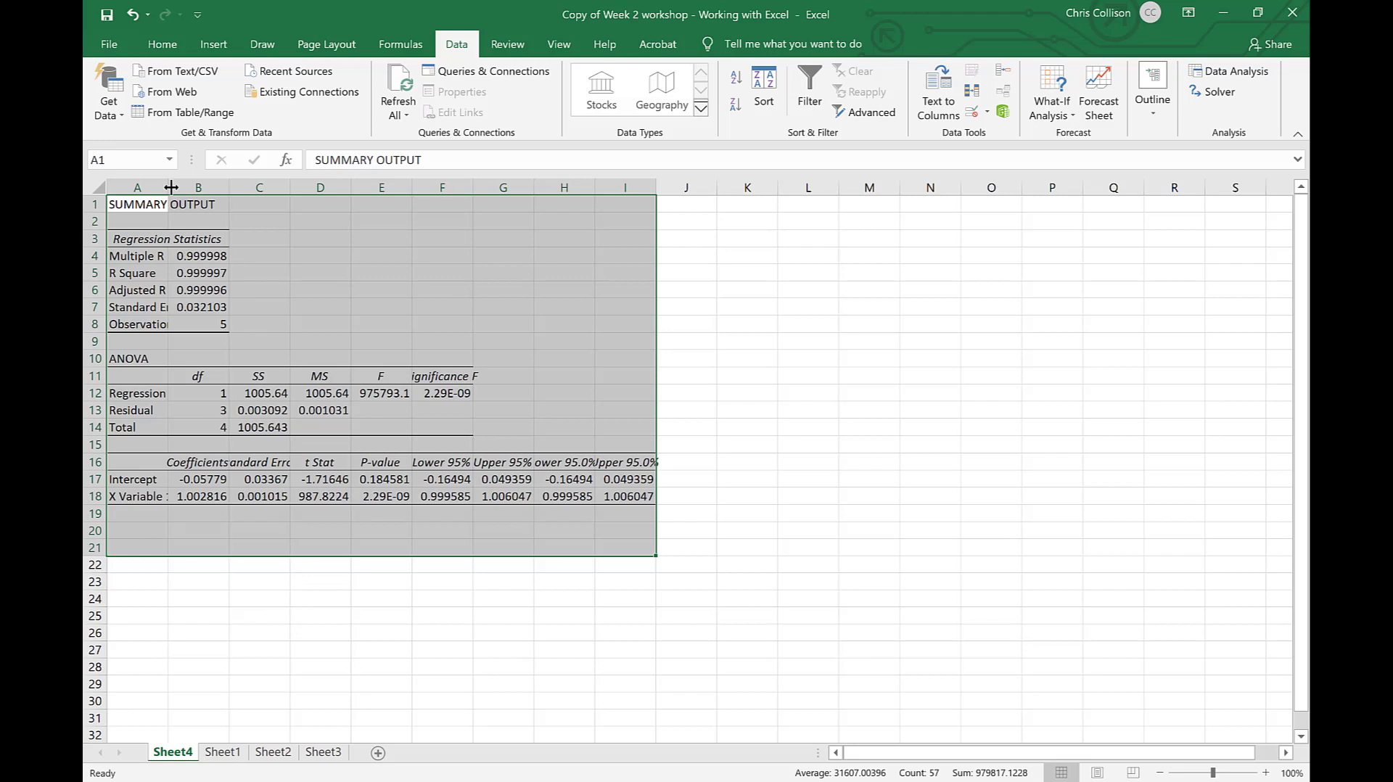
# Widen the columns of the regression summary output to fit their labels and values
pyautogui.moveTo(172, 188); pyautogui.dragTo(218, 187)
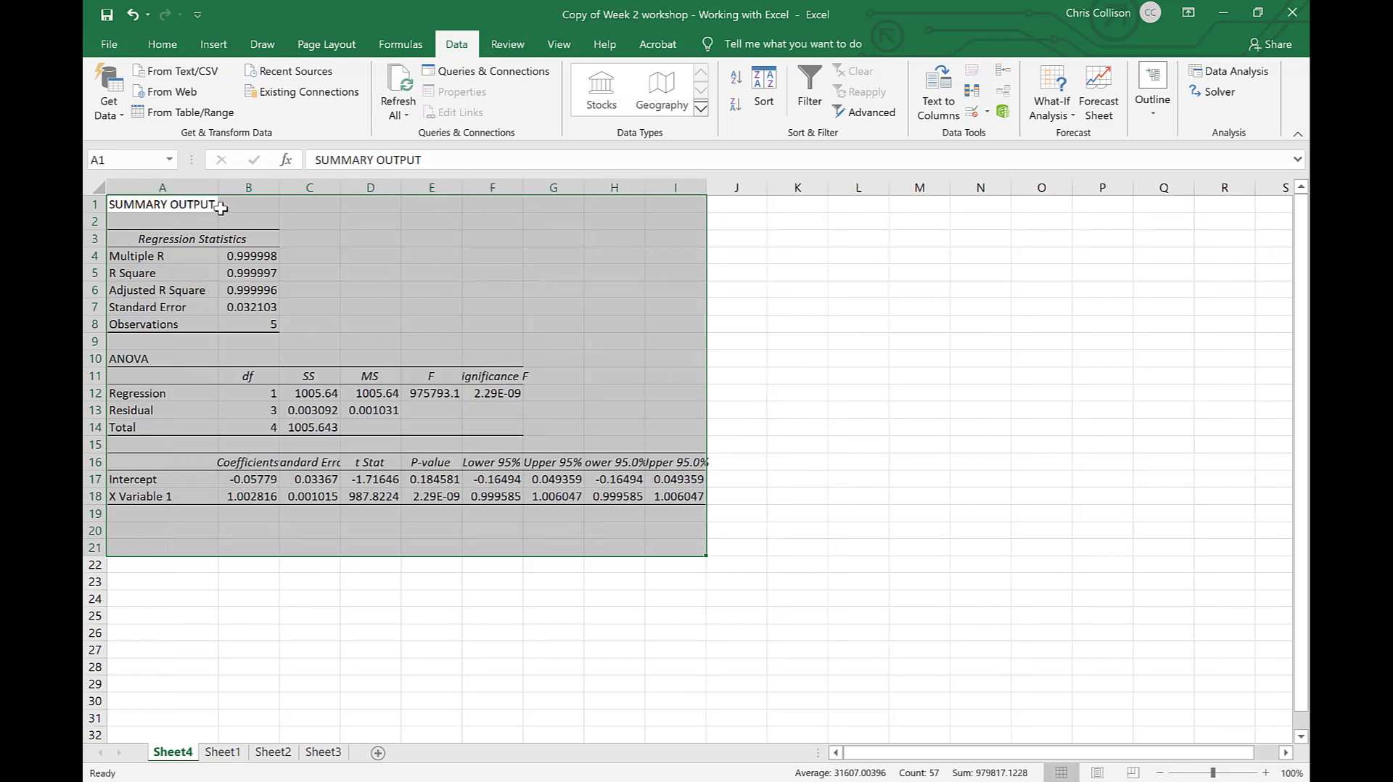
pyautogui.doubleClick(279, 188)
pyautogui.doubleClick(362, 188)
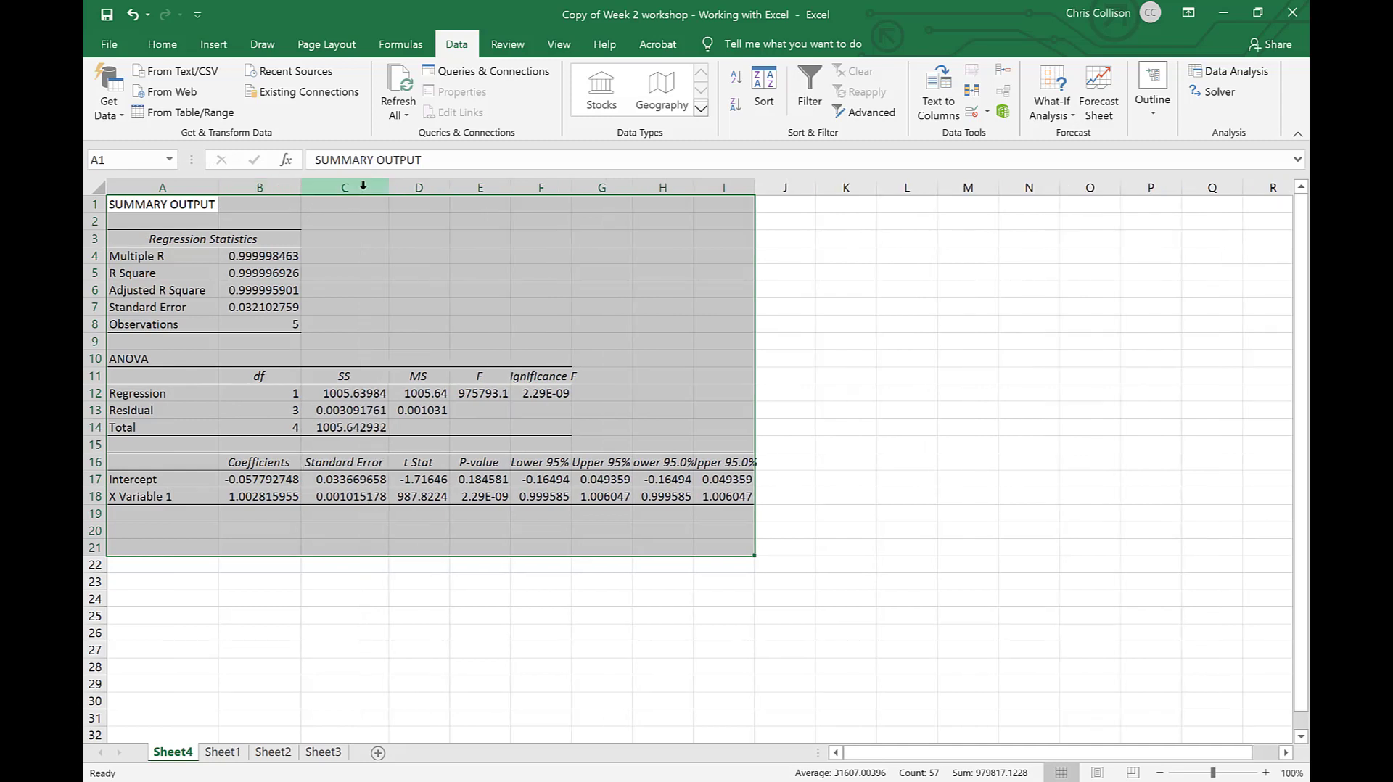
pyautogui.doubleClick(449, 188)
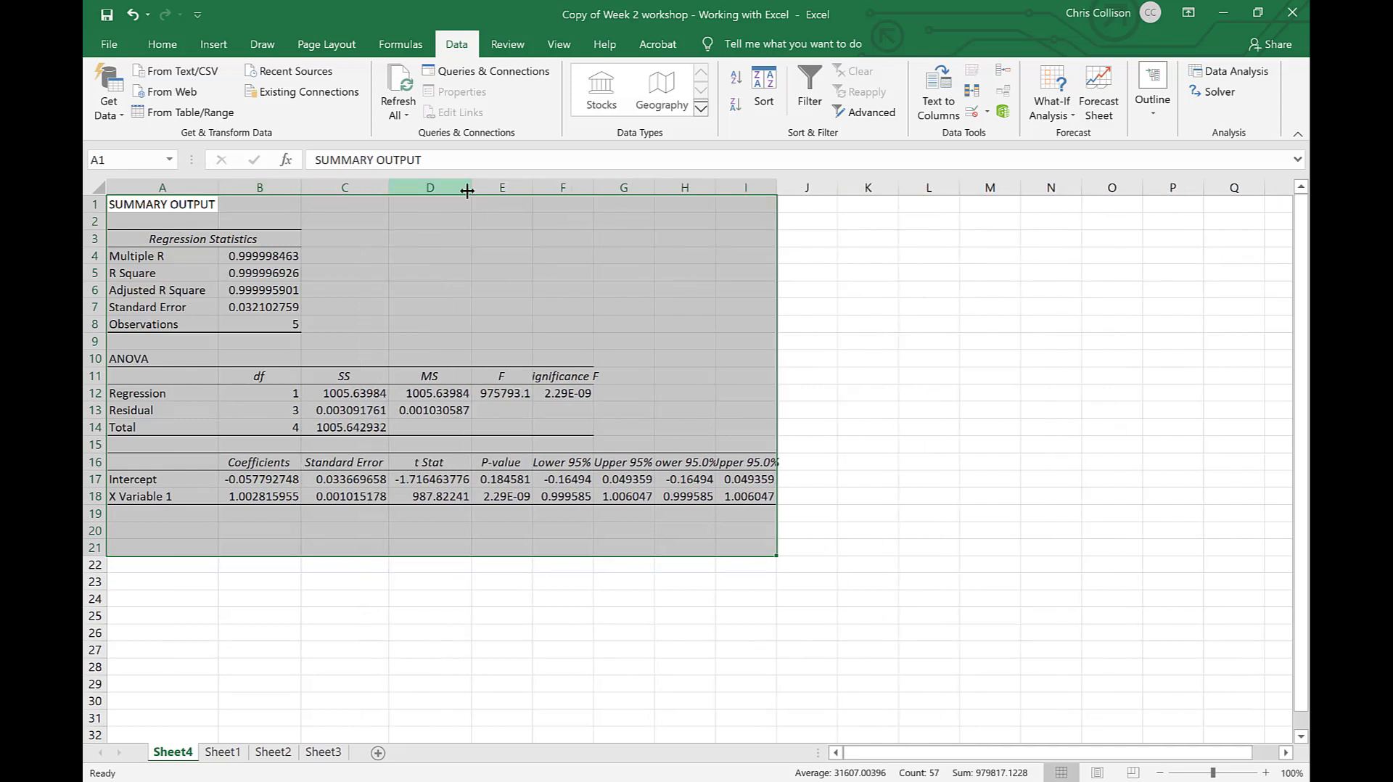
pyautogui.doubleClick(533, 187)
pyautogui.doubleClick(612, 190)
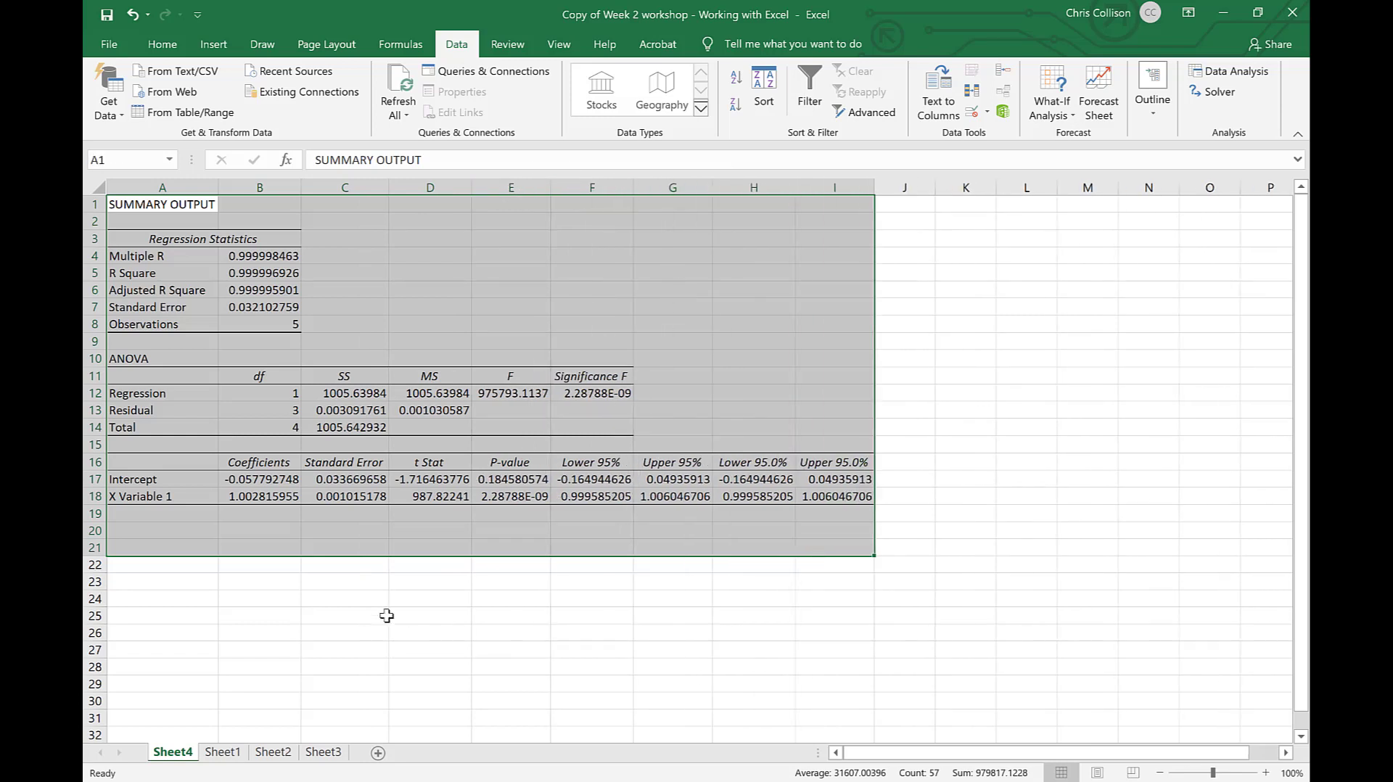
pyautogui.click(377, 617)
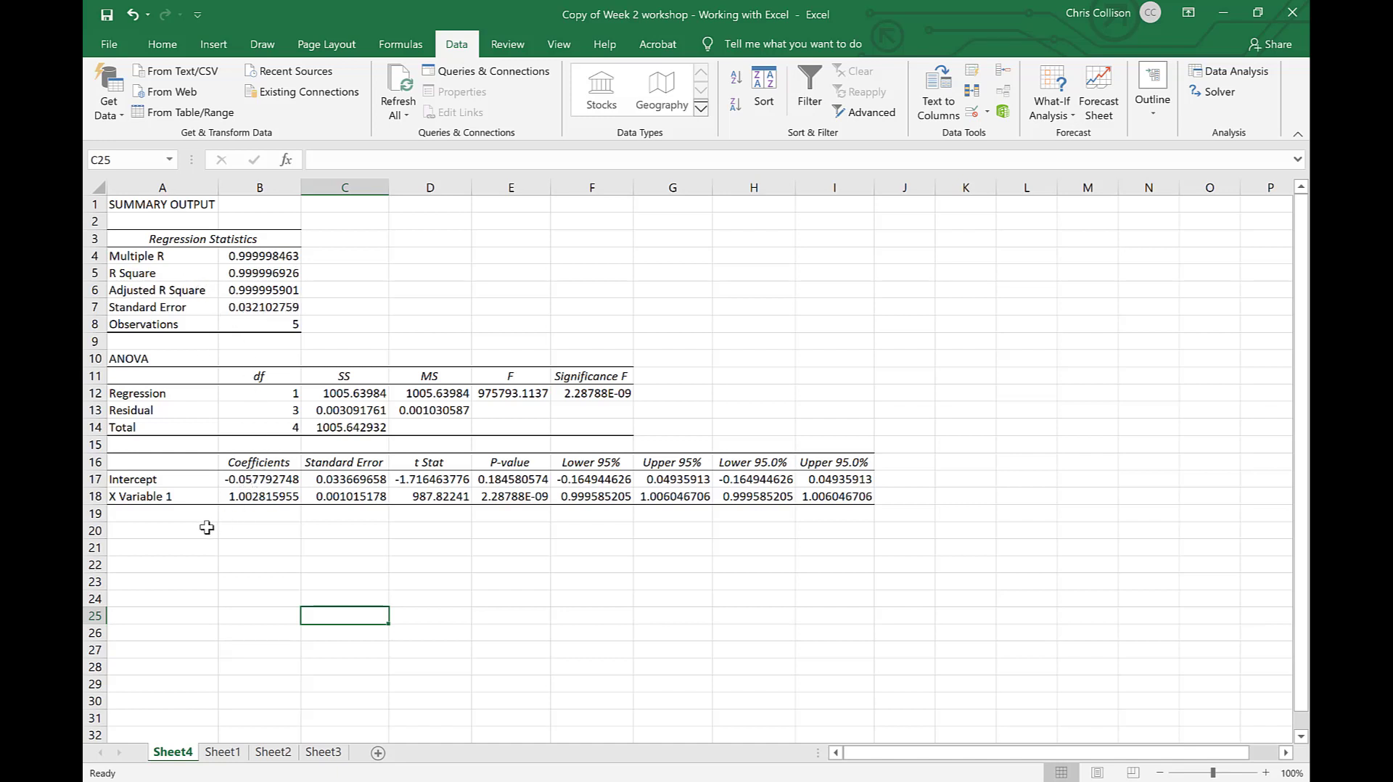
# Examine the coefficients, standard errors and 95% limits of the intercept and X Variable 1 in the regression output
pyautogui.moveTo(96, 480); pyautogui.dragTo(98, 493)
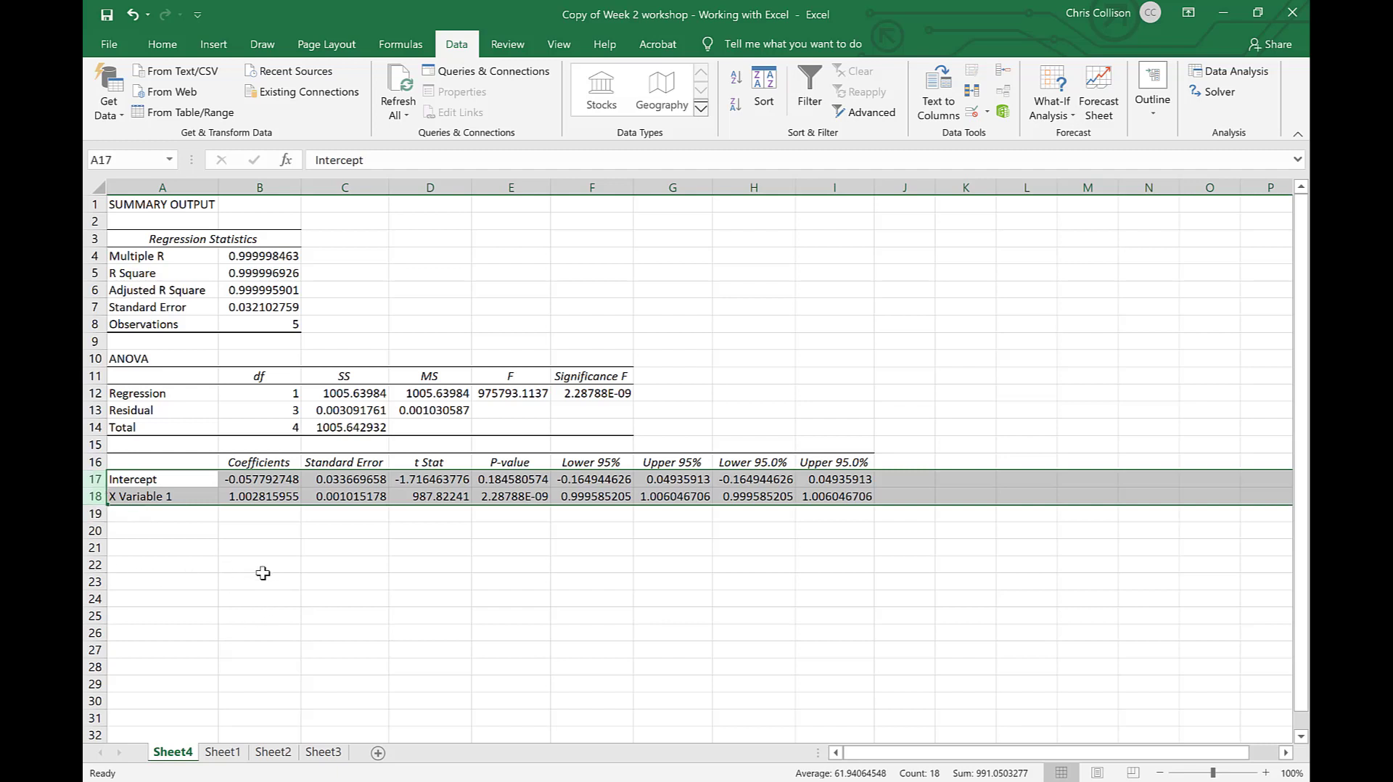
pyautogui.click(269, 479)
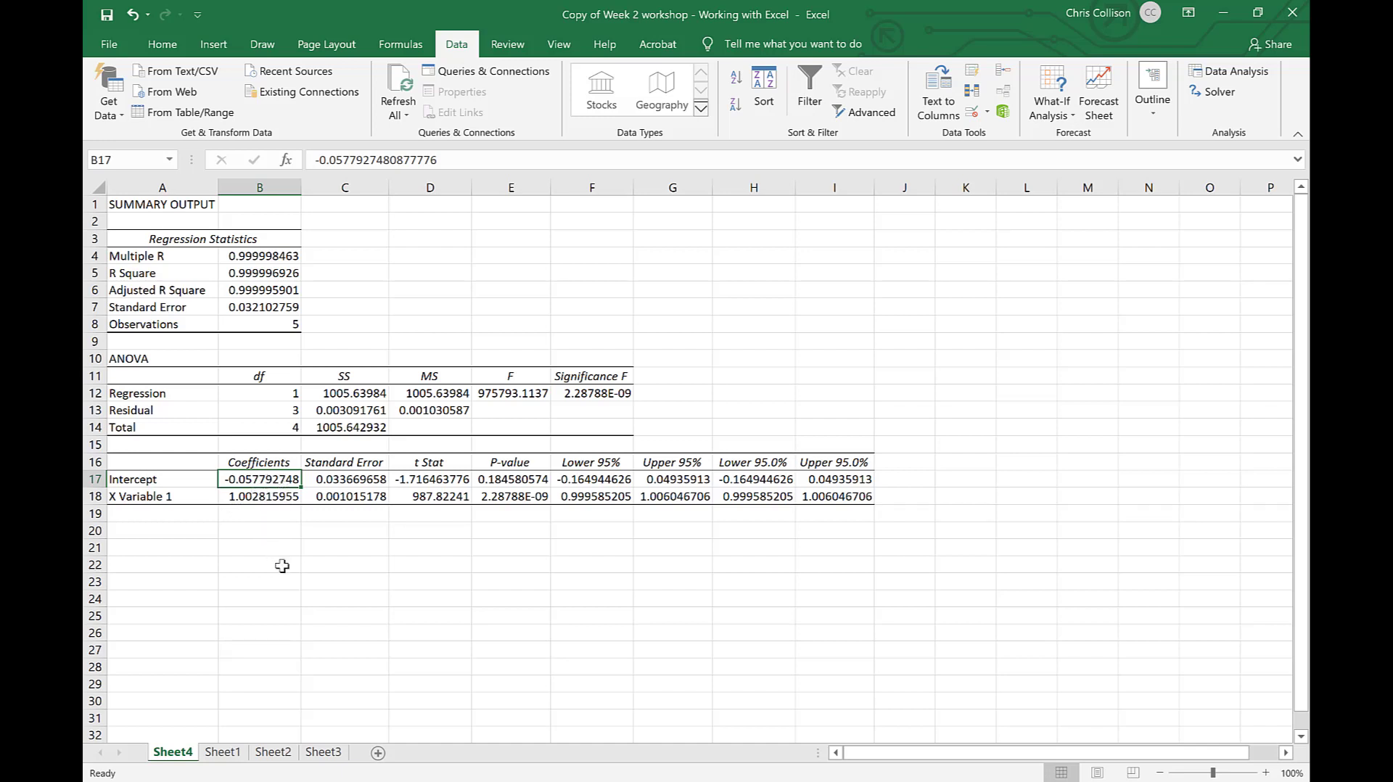
pyautogui.click(356, 475)
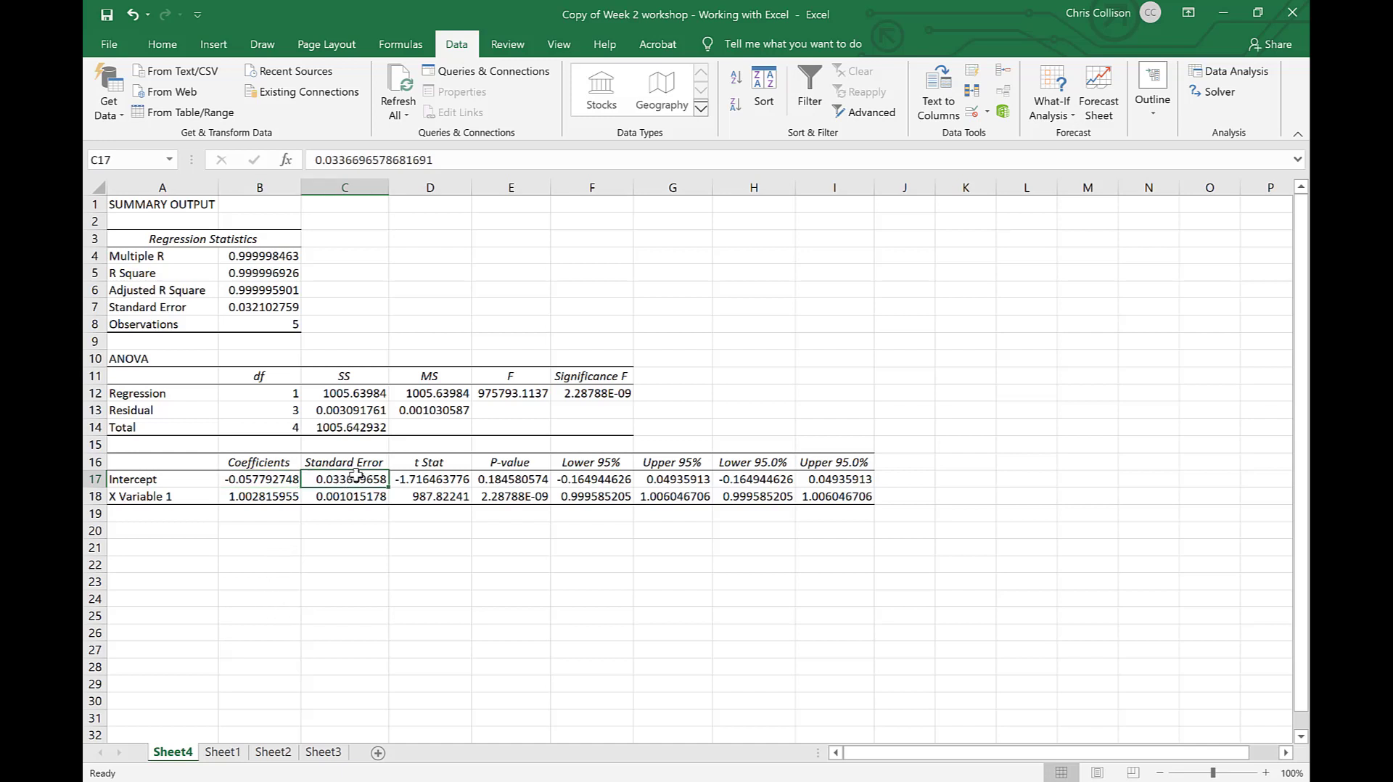
pyautogui.click(251, 480)
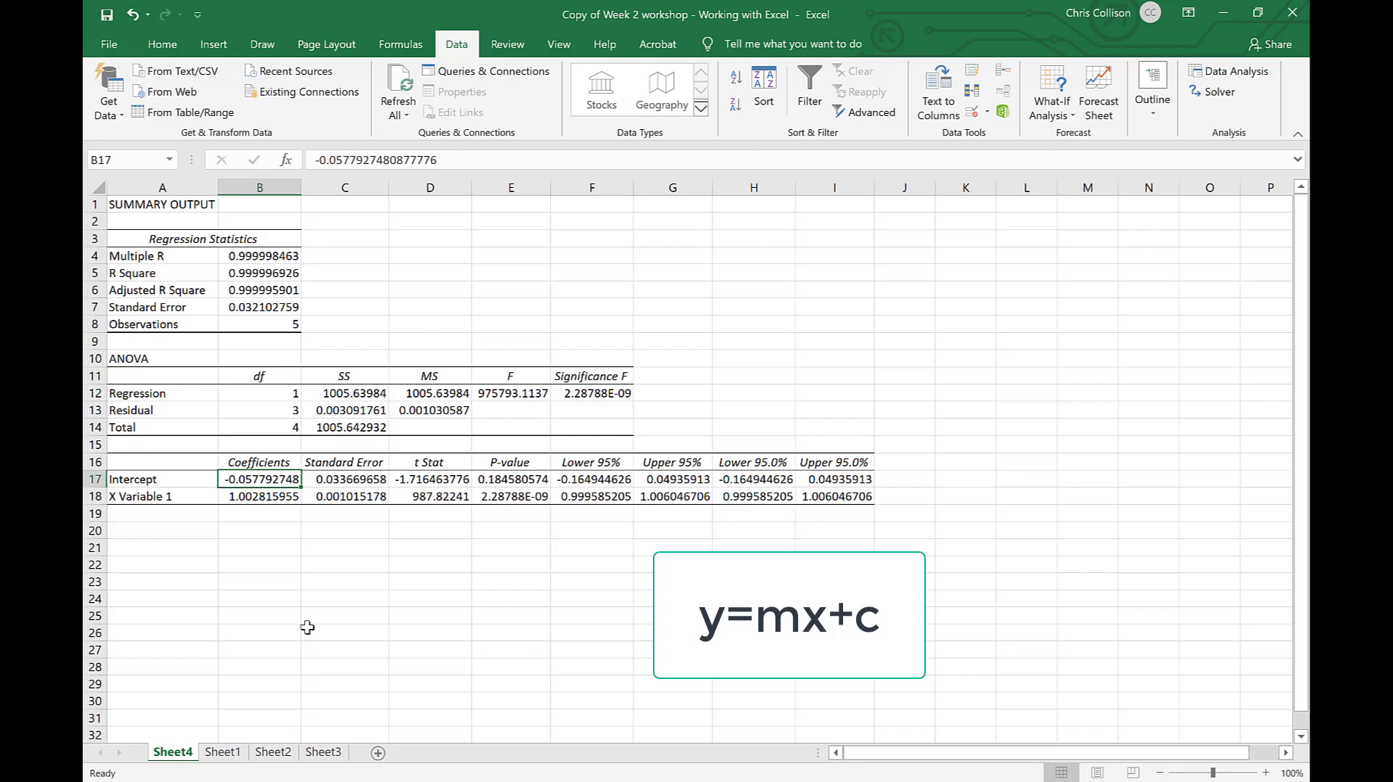
pyautogui.click(343, 477)
pyautogui.click(249, 479)
pyautogui.click(355, 482)
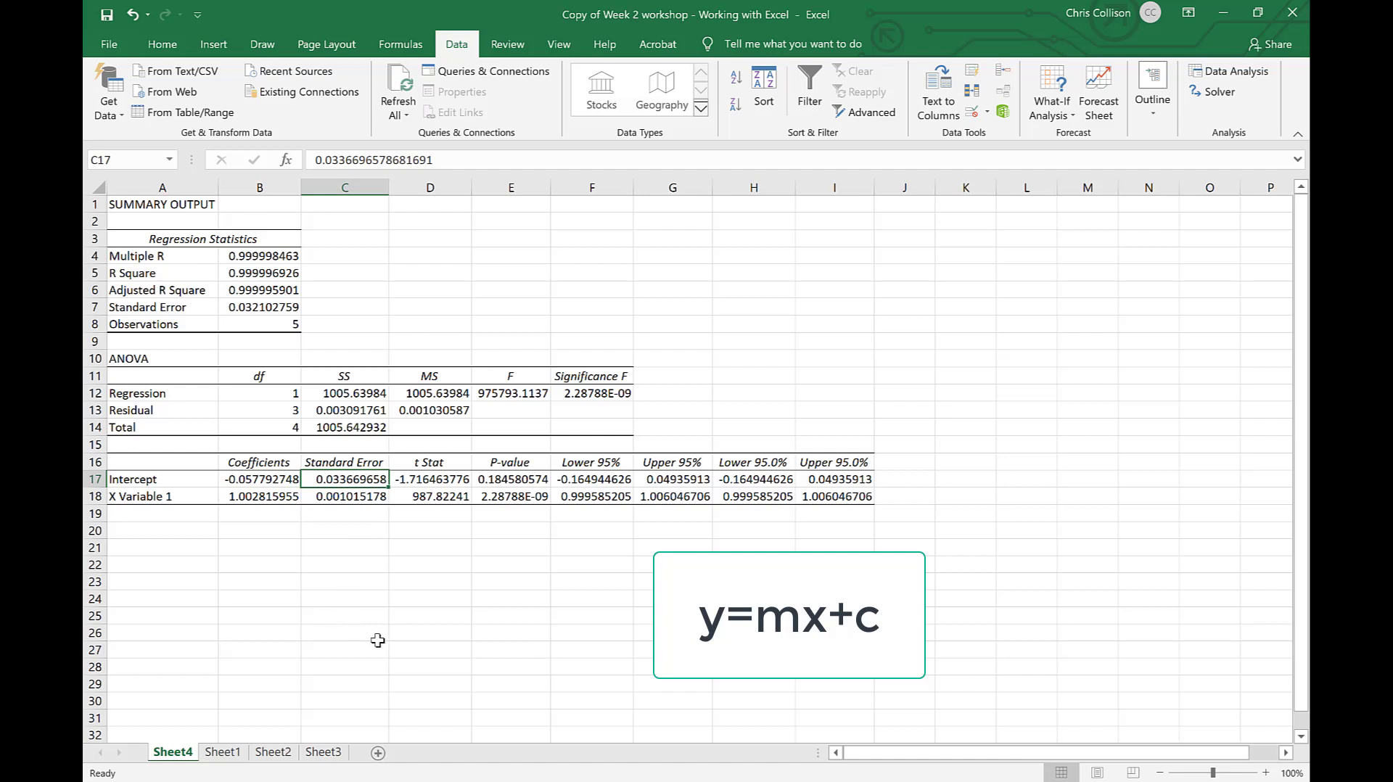
pyautogui.click(599, 477)
pyautogui.click(671, 479)
pyautogui.click(588, 479)
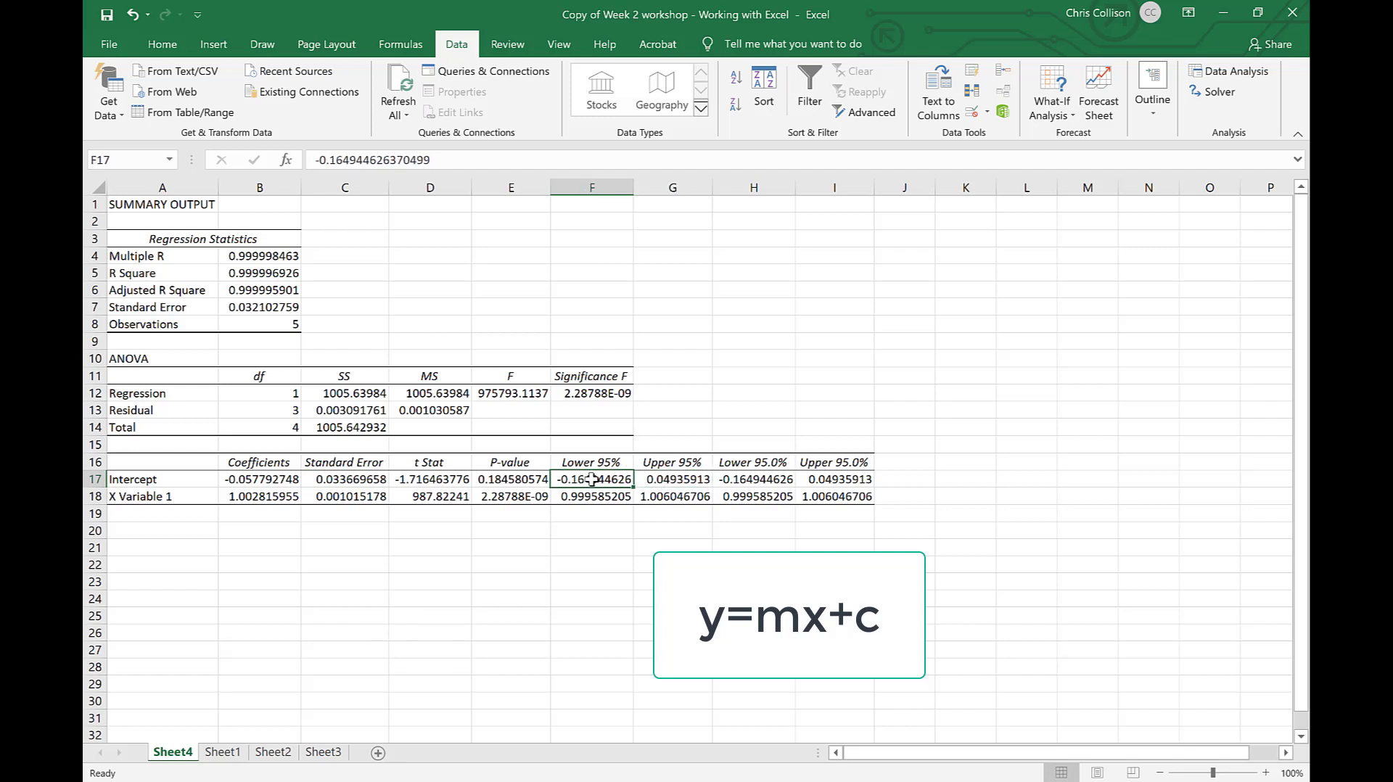
pyautogui.press('Right')
pyautogui.click(256, 480)
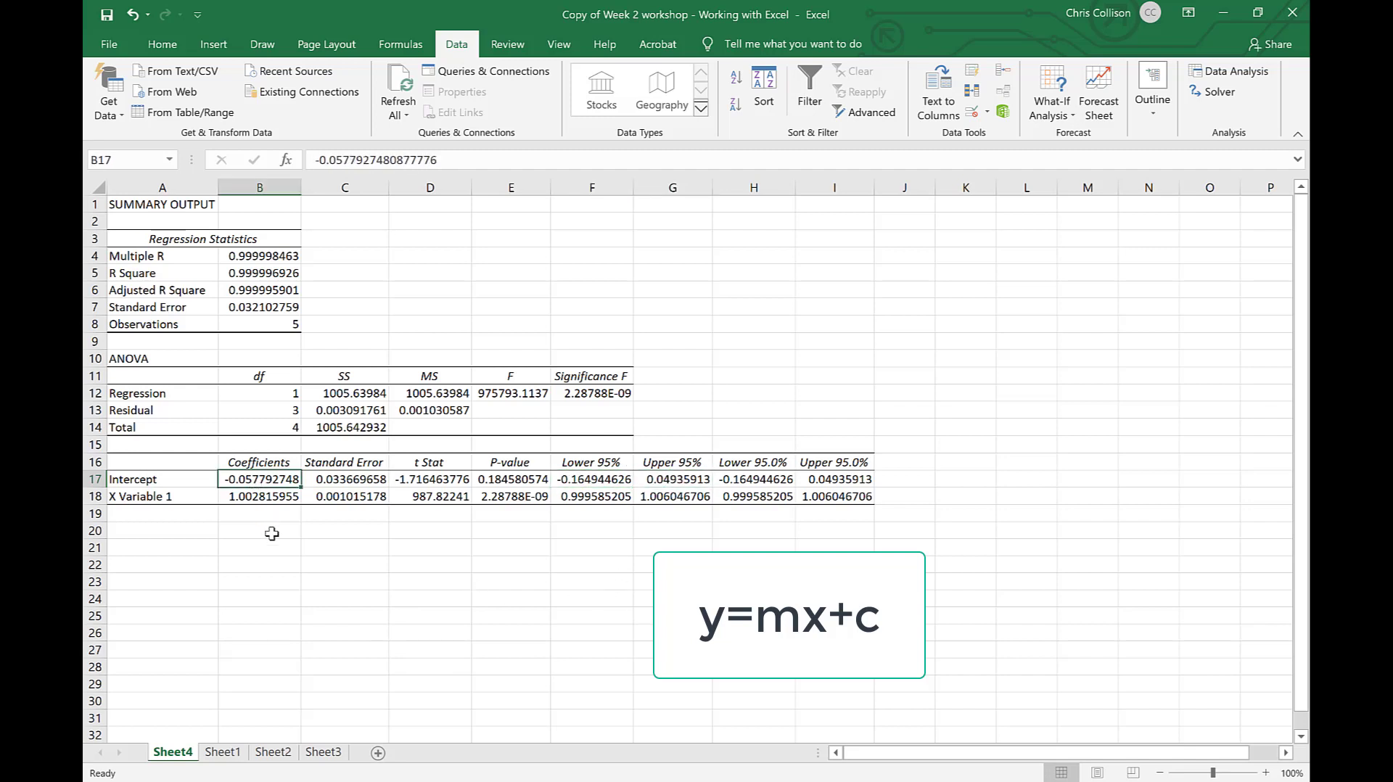
pyautogui.click(265, 499)
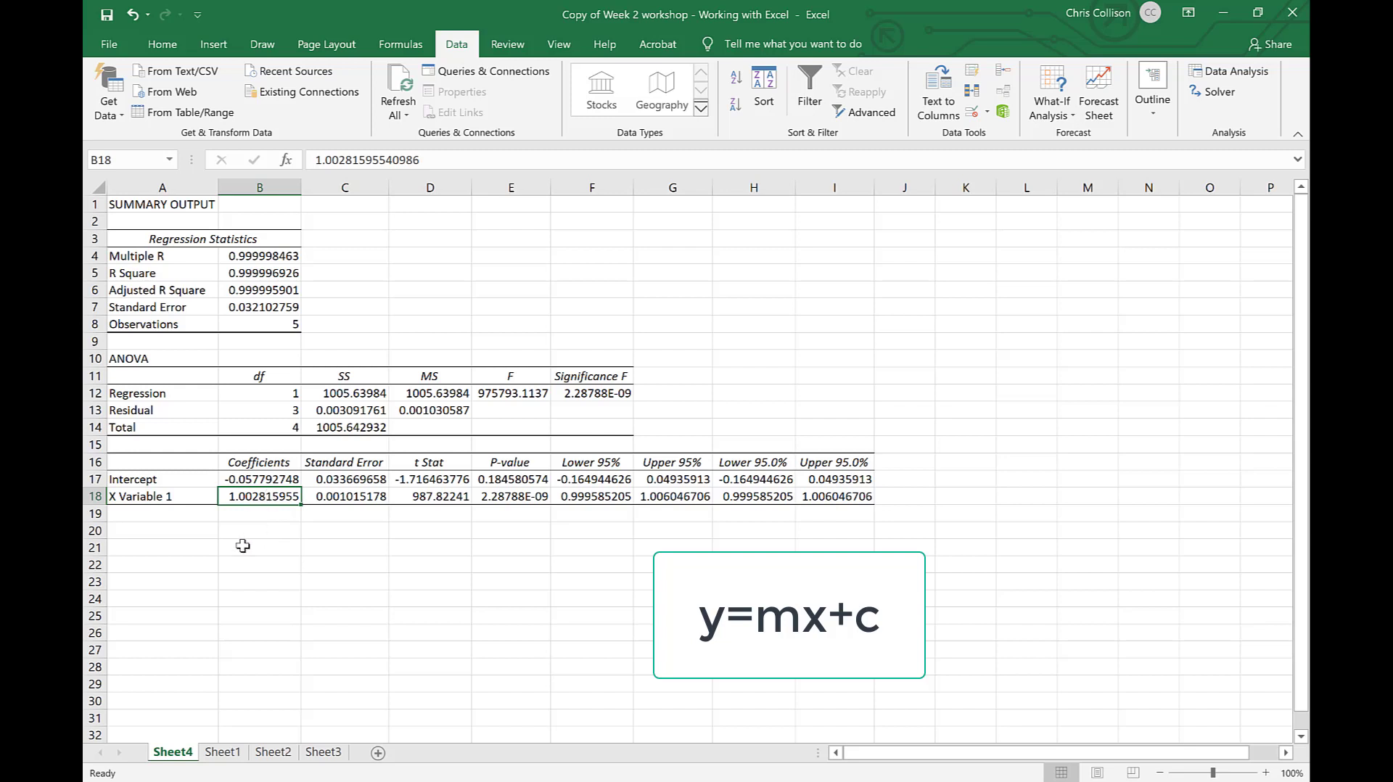
pyautogui.click(357, 498)
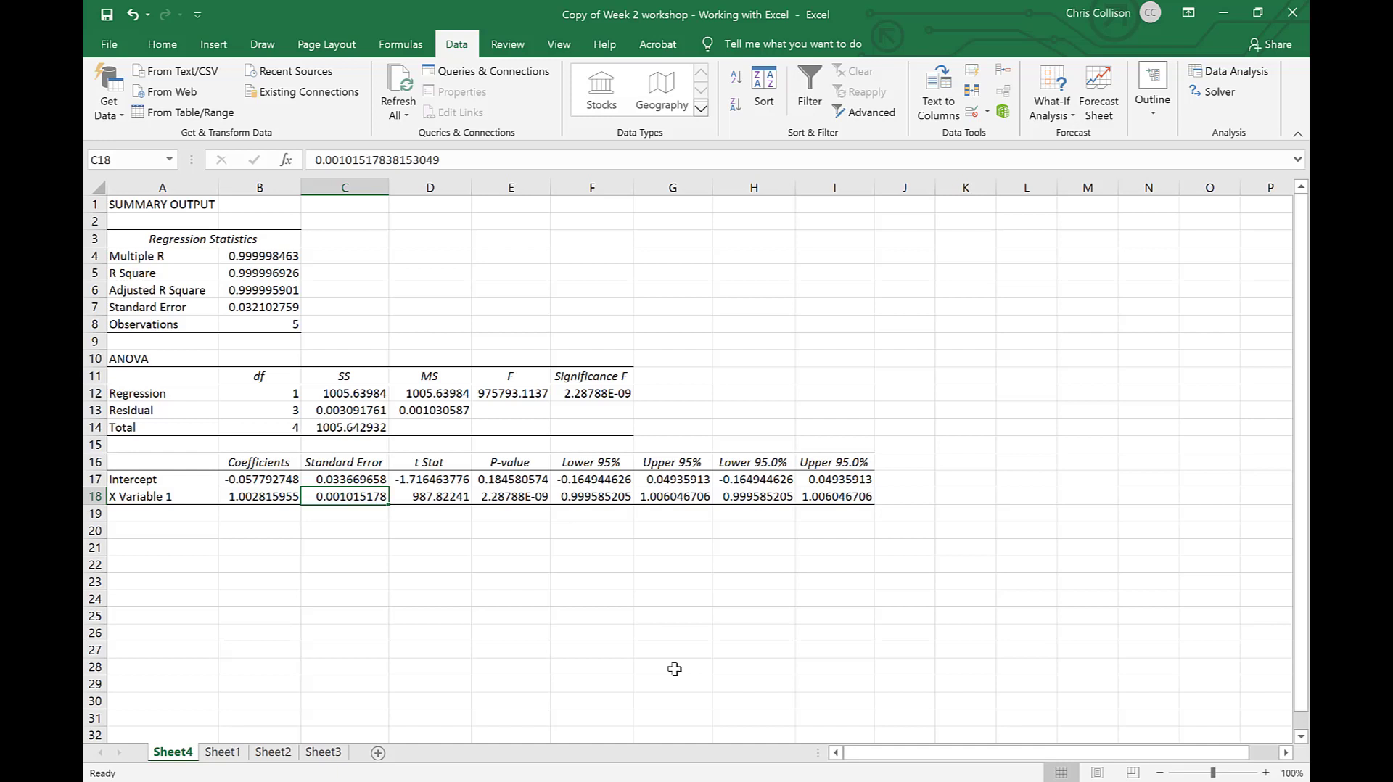
pyautogui.moveTo(349, 476); pyautogui.dragTo(346, 497)
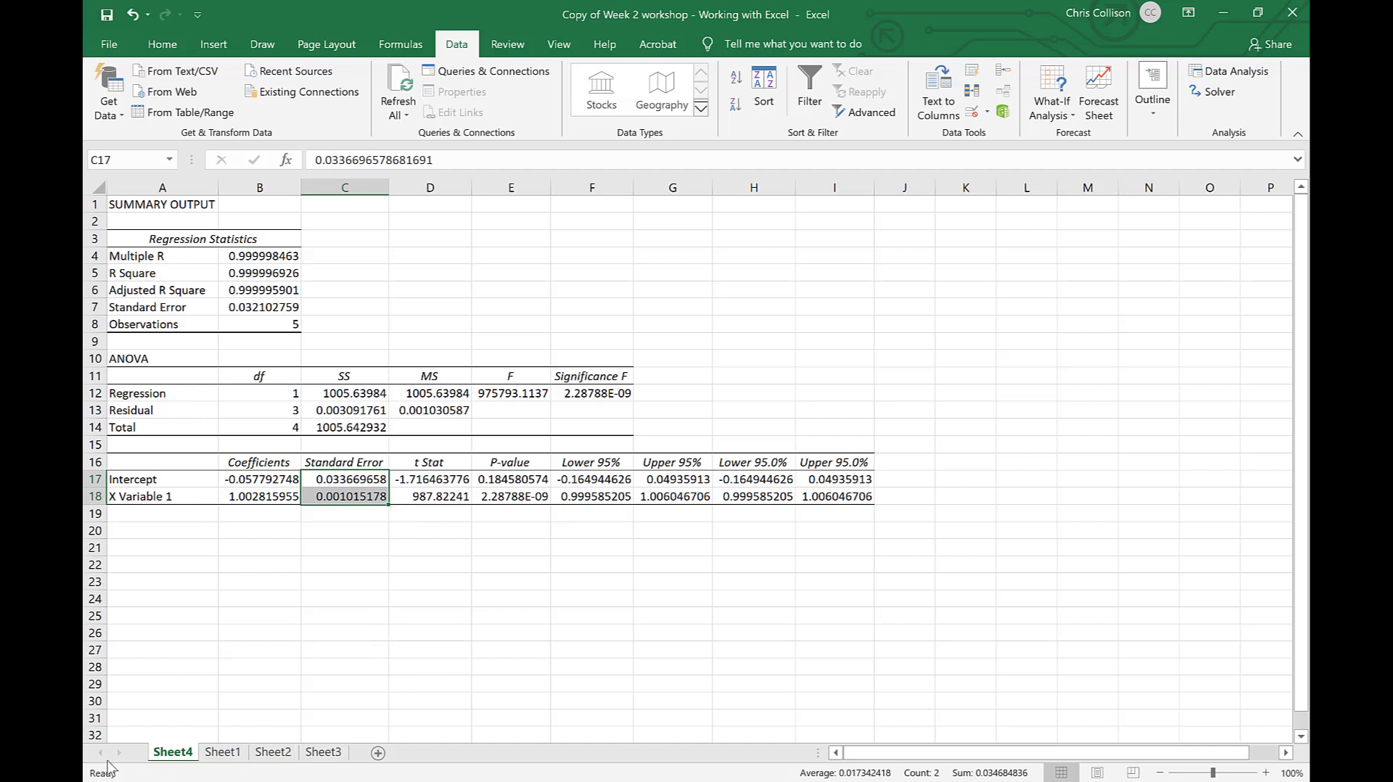
# Rename the regression output worksheet as Error analysis (regression)
pyautogui.doubleClick(187, 757)
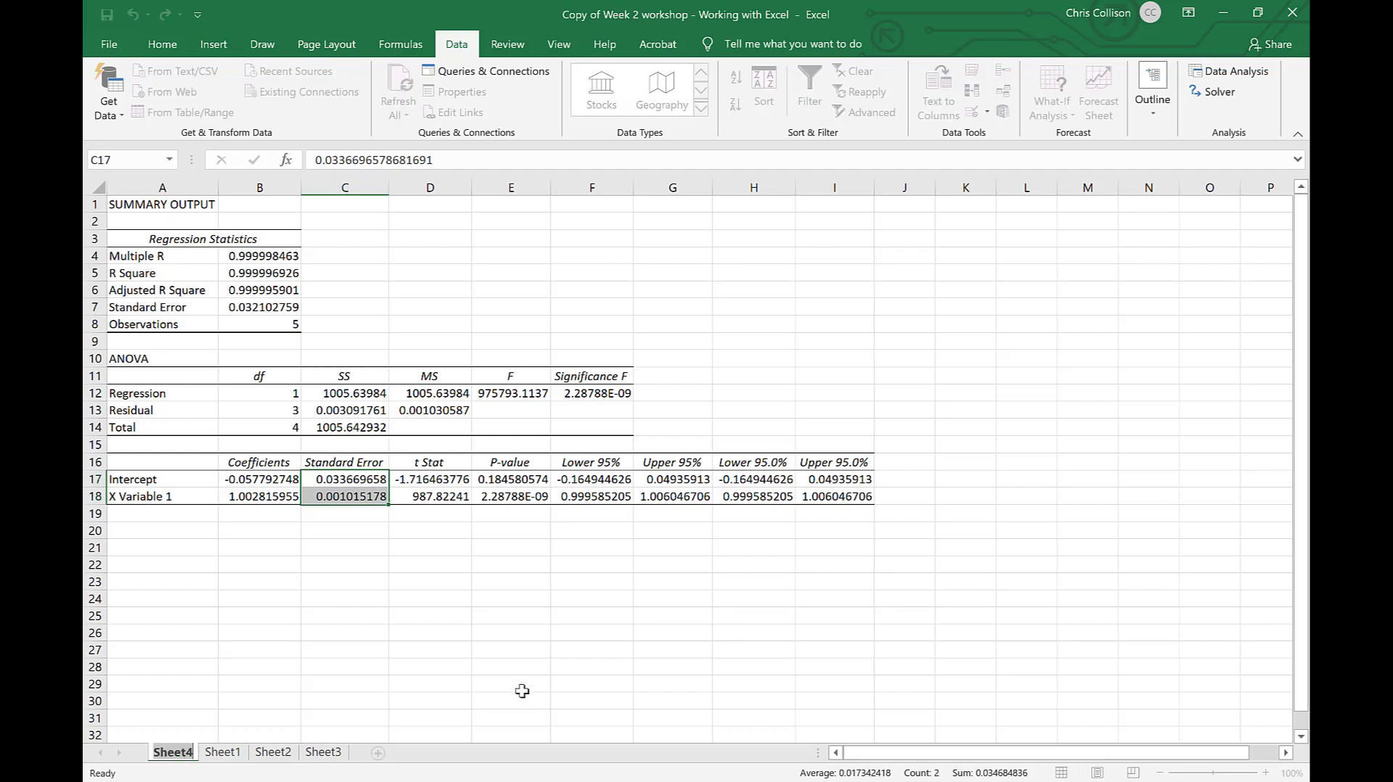
pyautogui.write('Error')
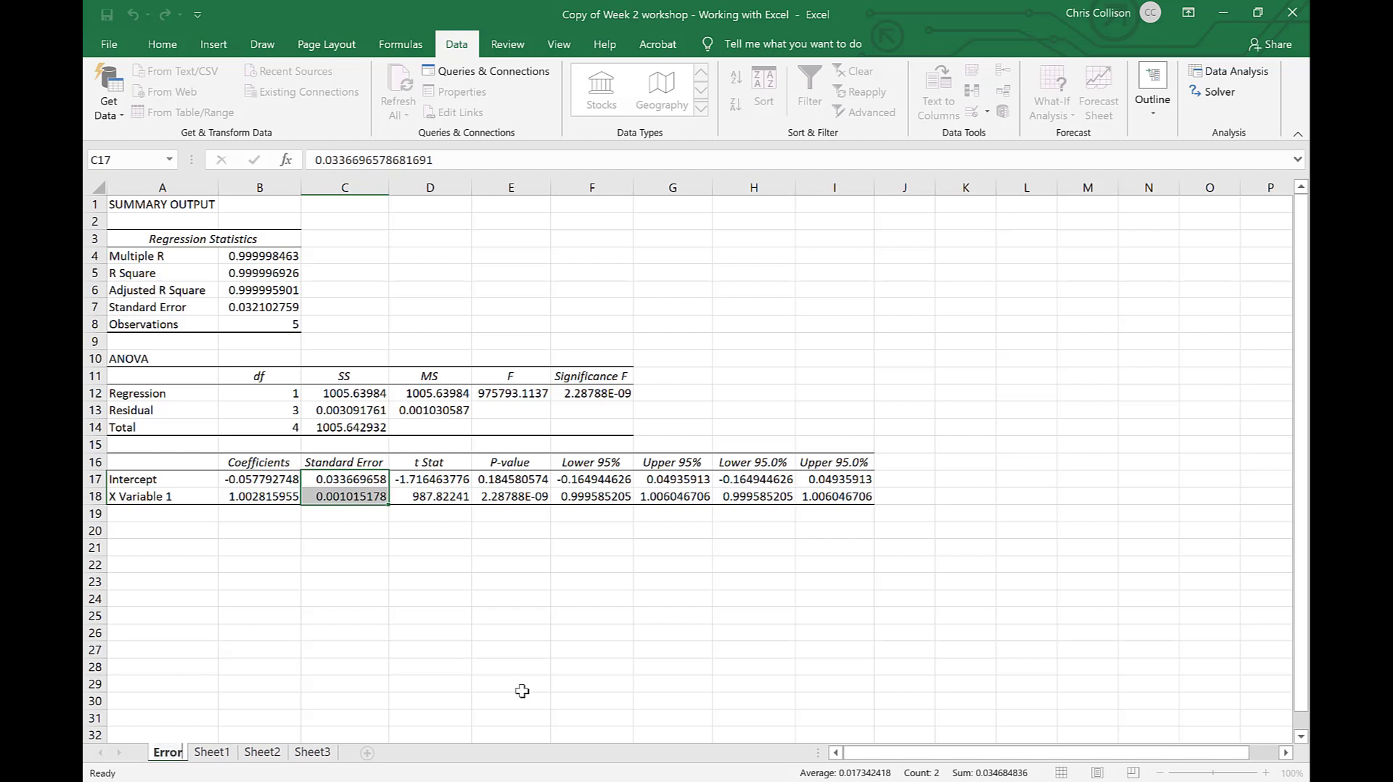
pyautogui.write(' analysi')
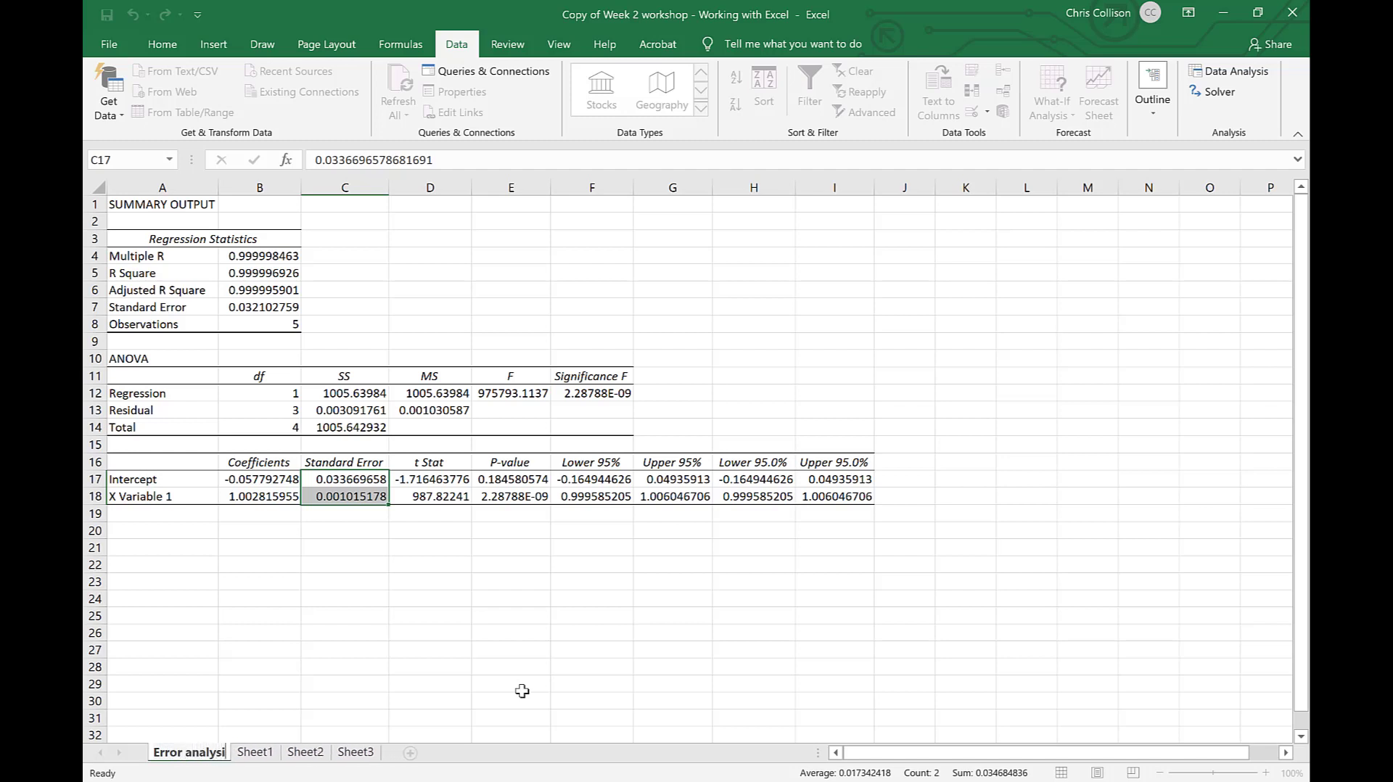
pyautogui.write('s (regression)')
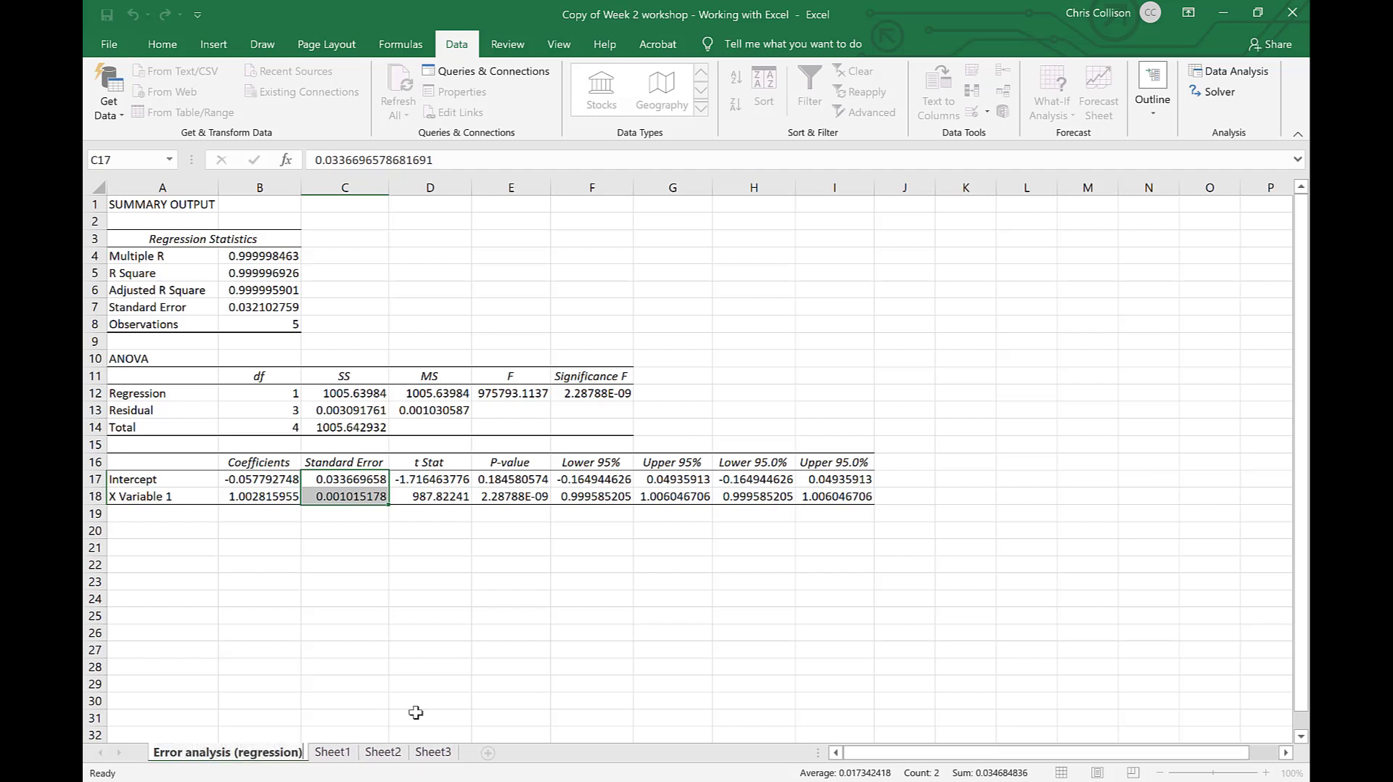
# Rename Sheet1, which holds the burette measurements, as Data
pyautogui.click(332, 752)
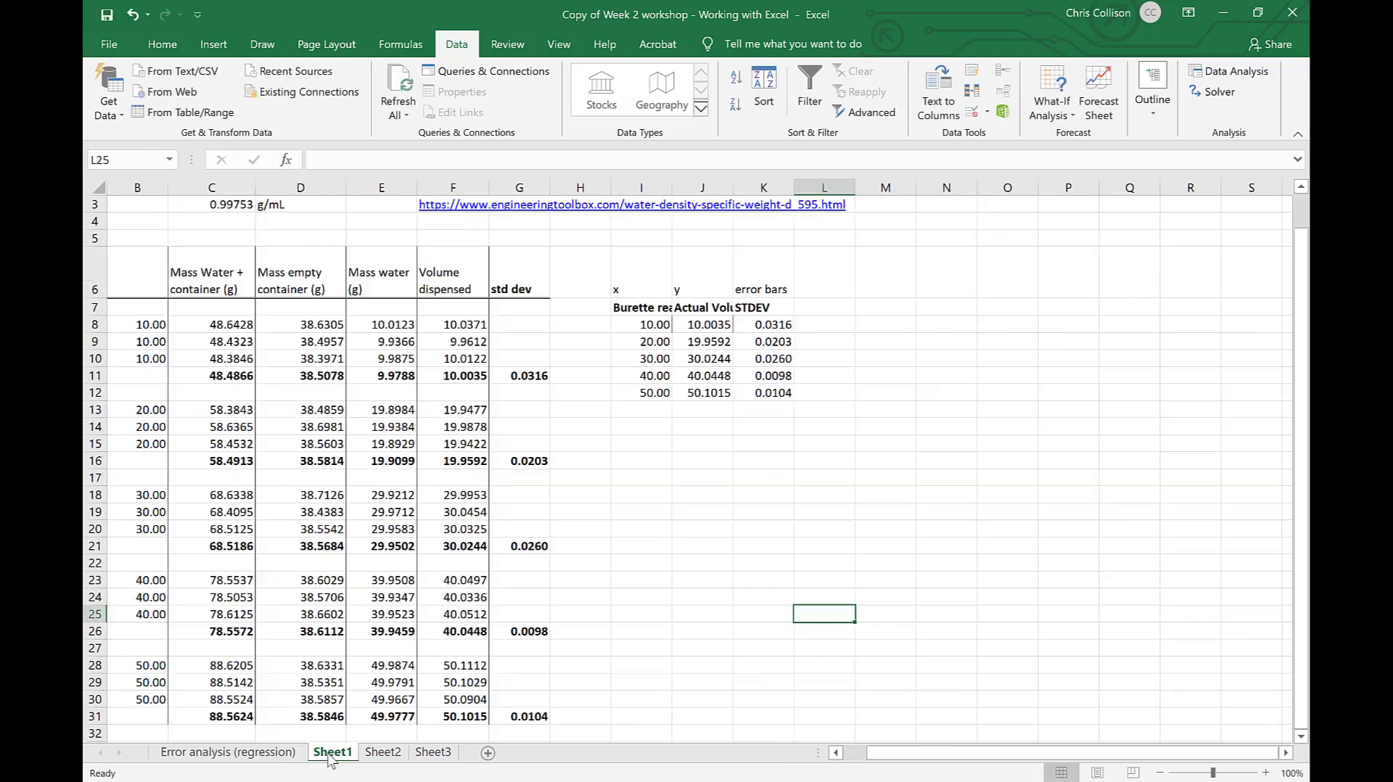
pyautogui.doubleClick(330, 759)
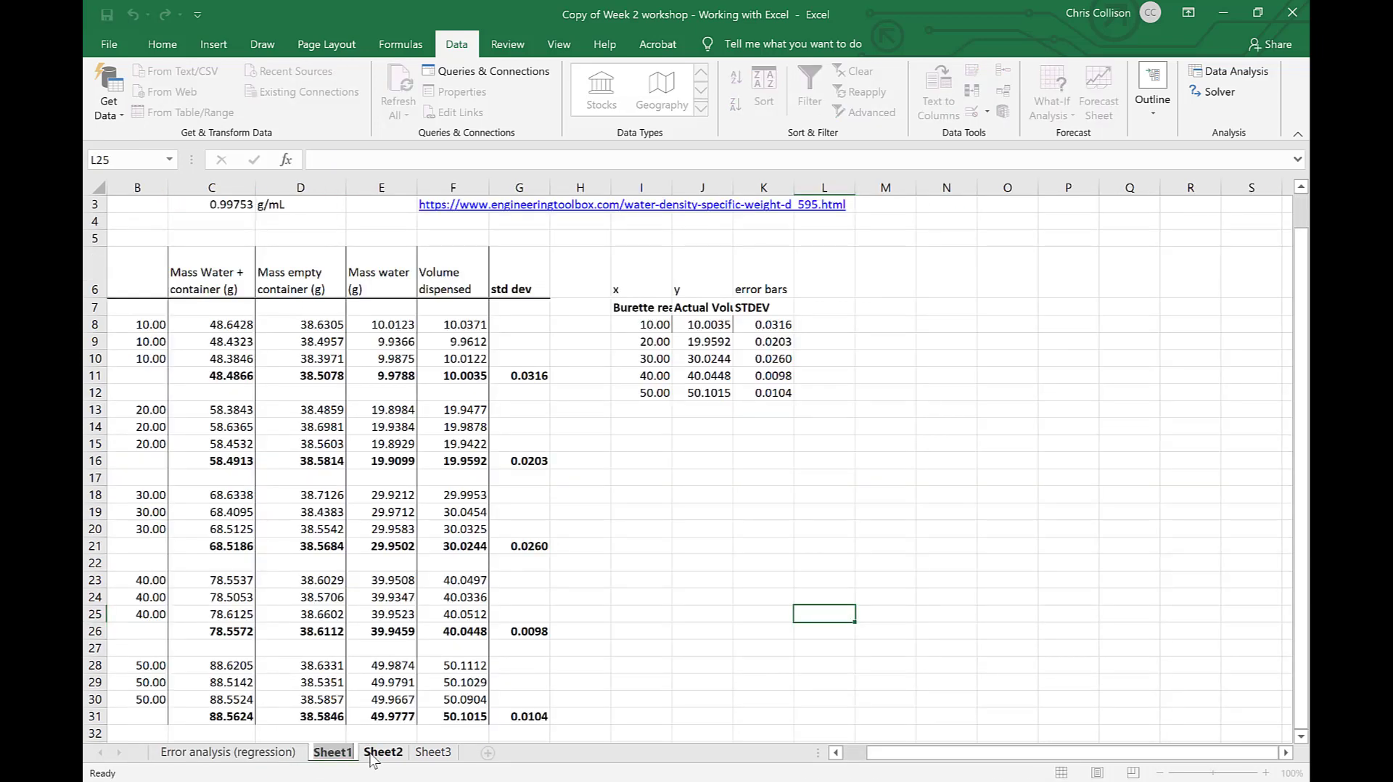
pyautogui.write('Data')
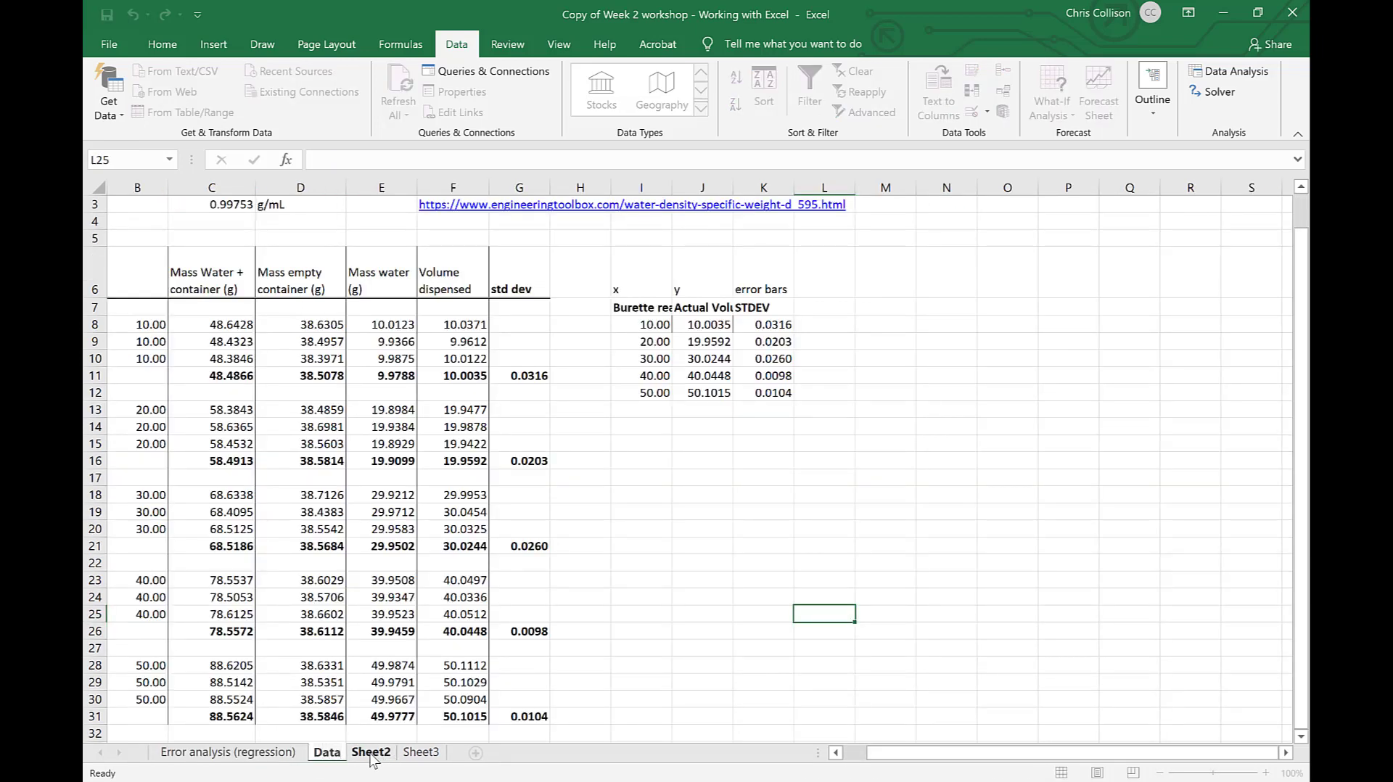
pyautogui.click(702, 494)
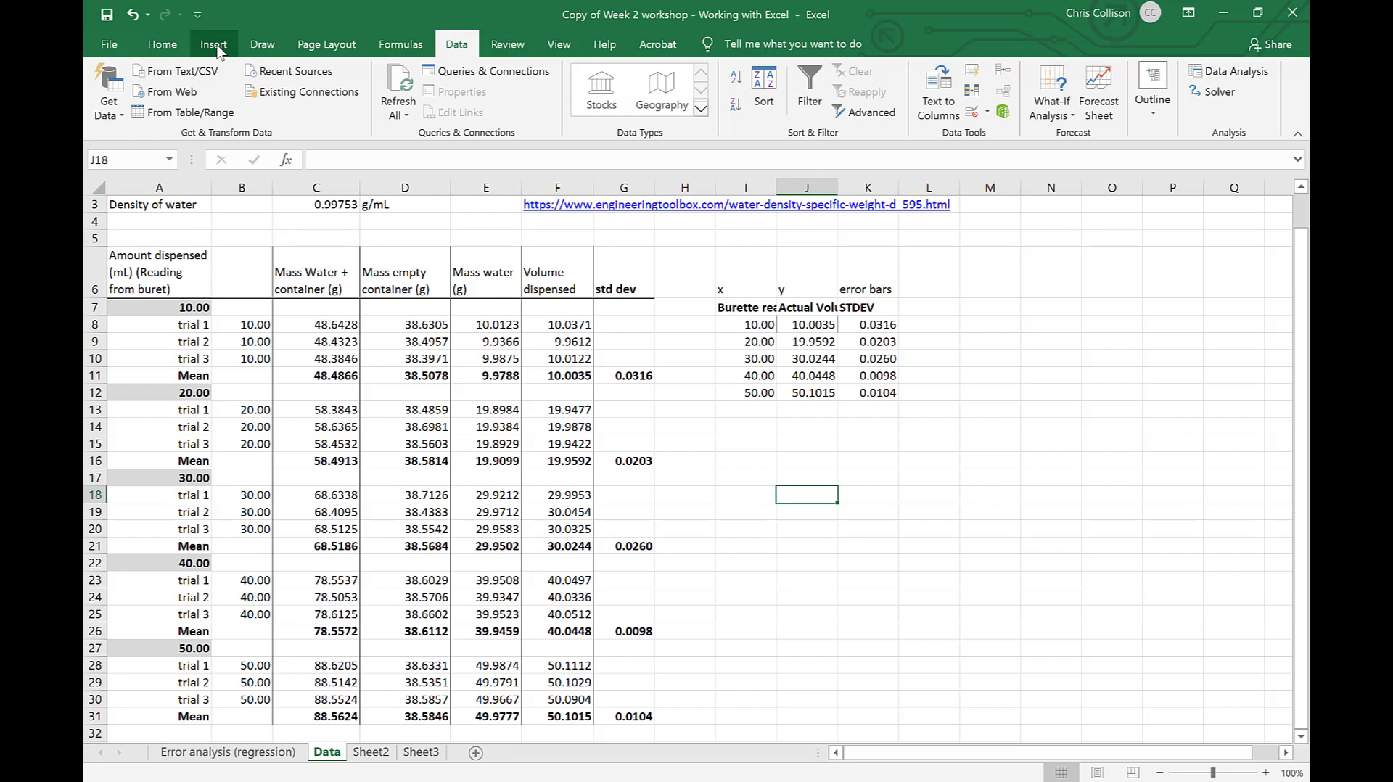
# Insert a markers-only scatter chart of actual volume against burette reading from I7:J12, placed below the summary table
pyautogui.click(214, 45)
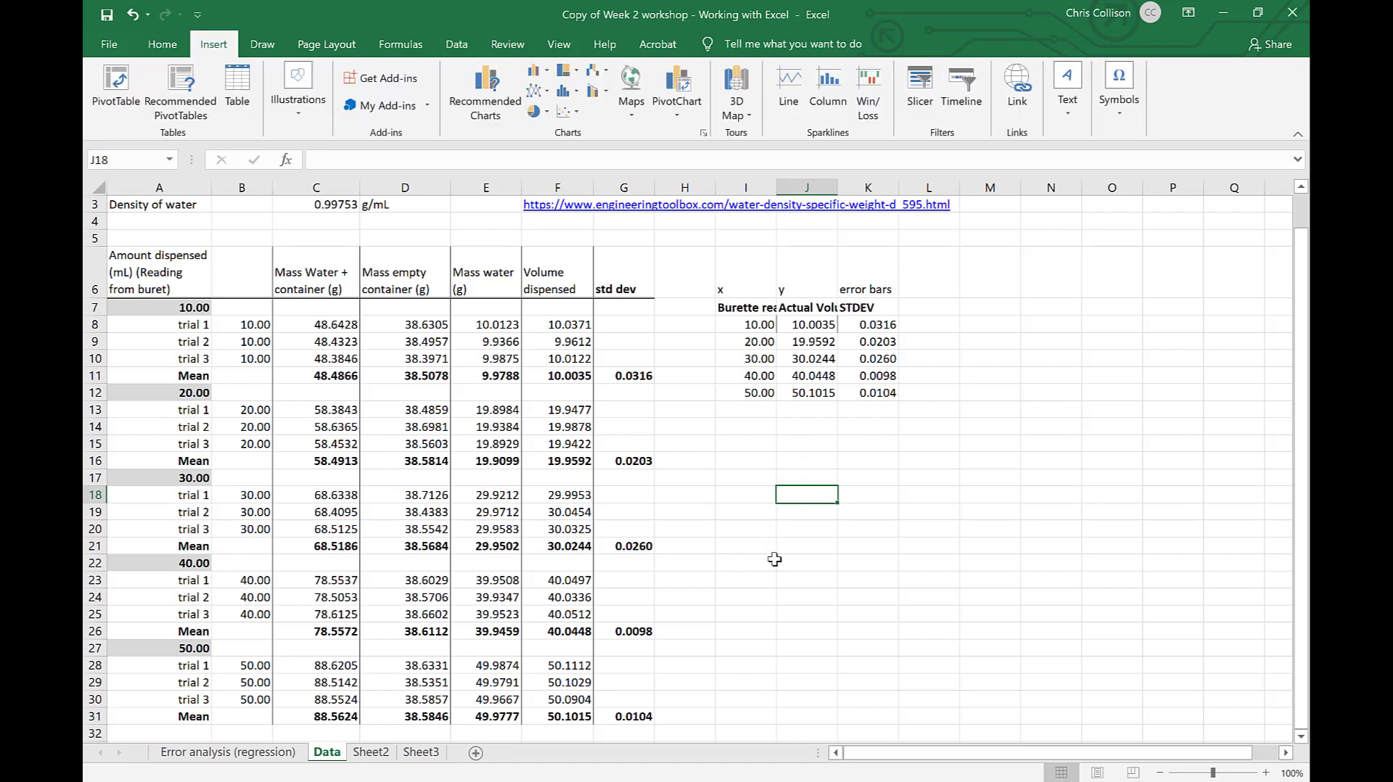
pyautogui.moveTo(758, 307); pyautogui.dragTo(820, 406)
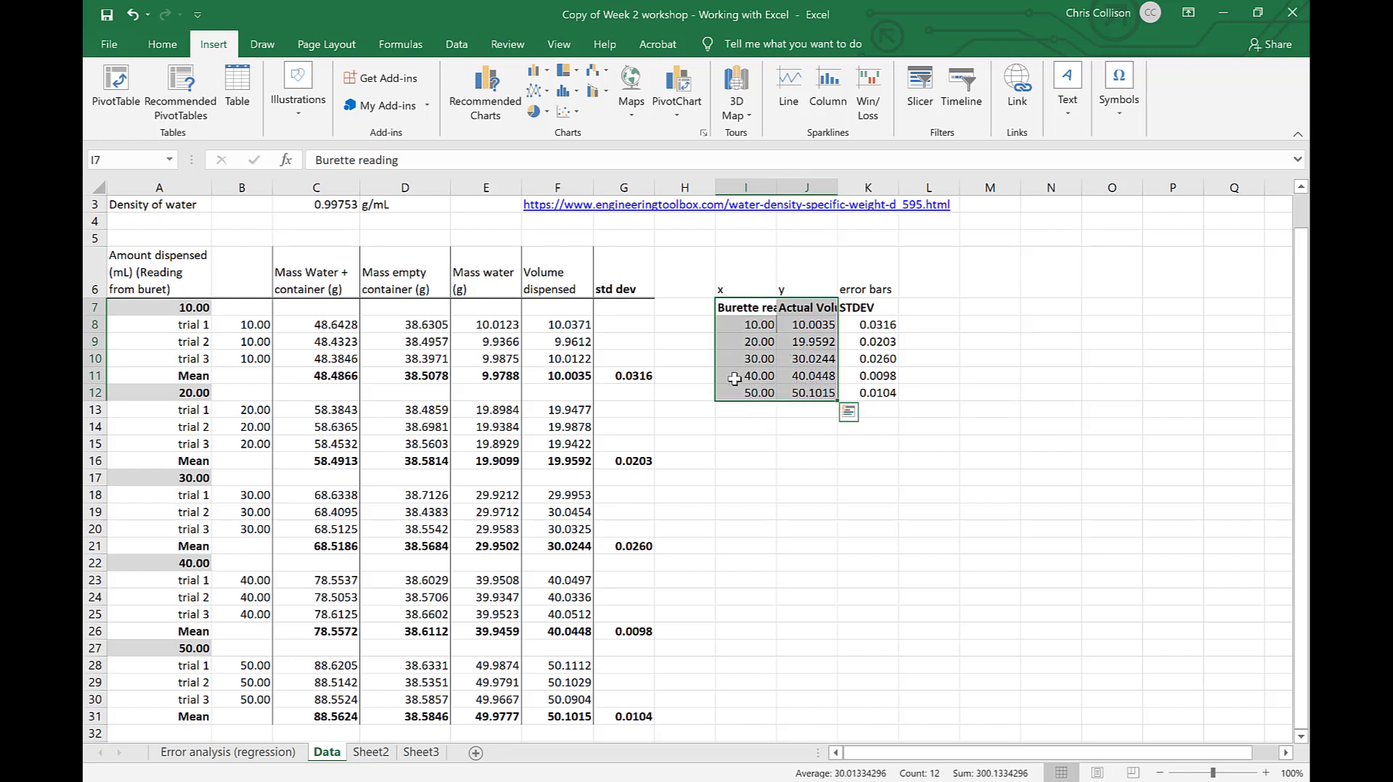
pyautogui.click(578, 114)
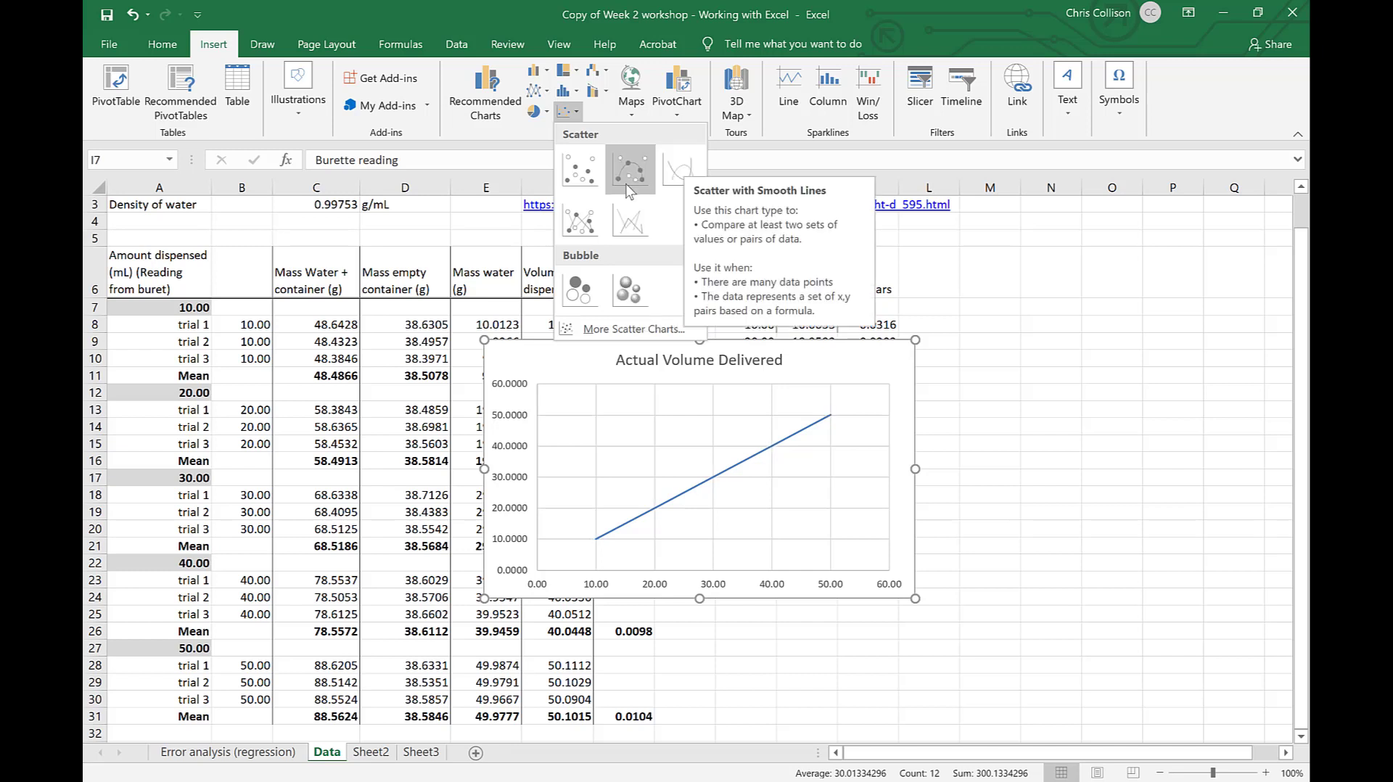
pyautogui.click(588, 178)
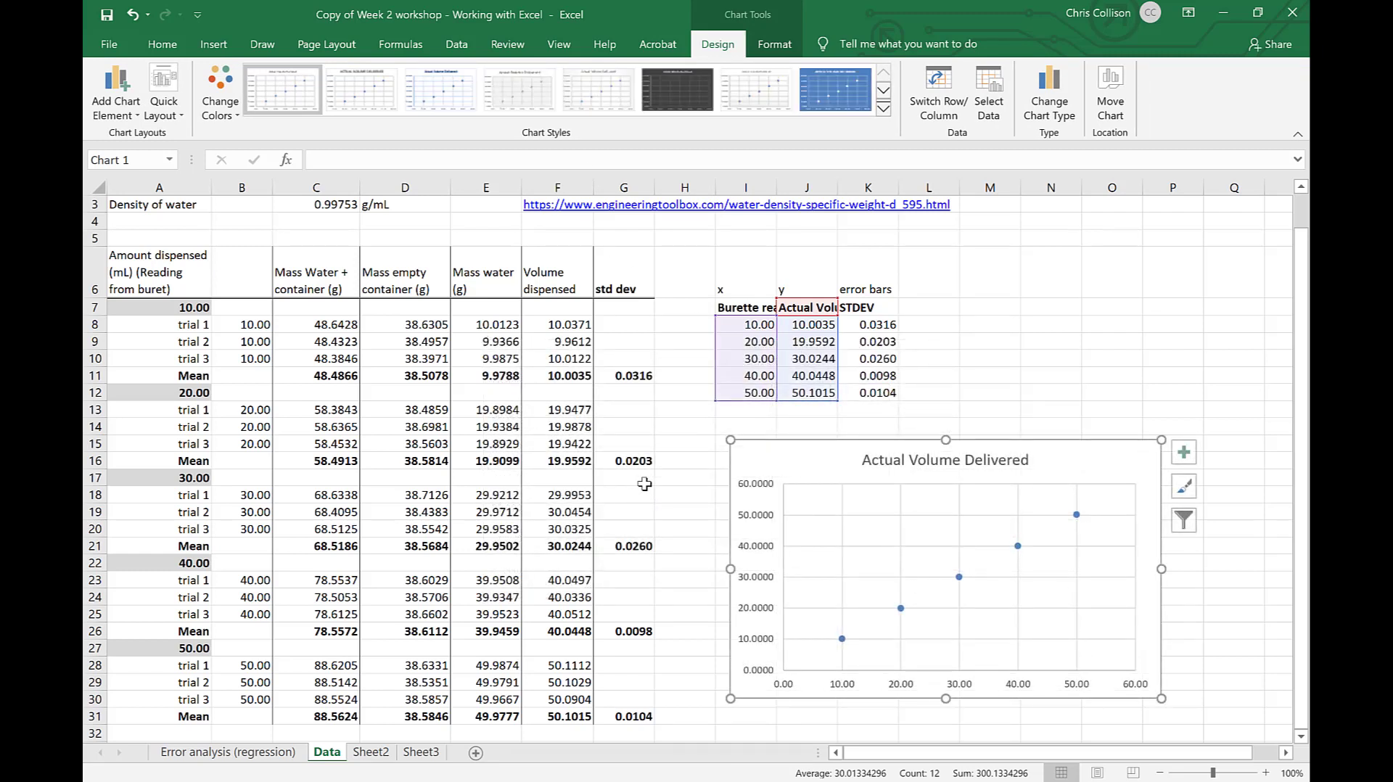
pyautogui.click(370, 98)
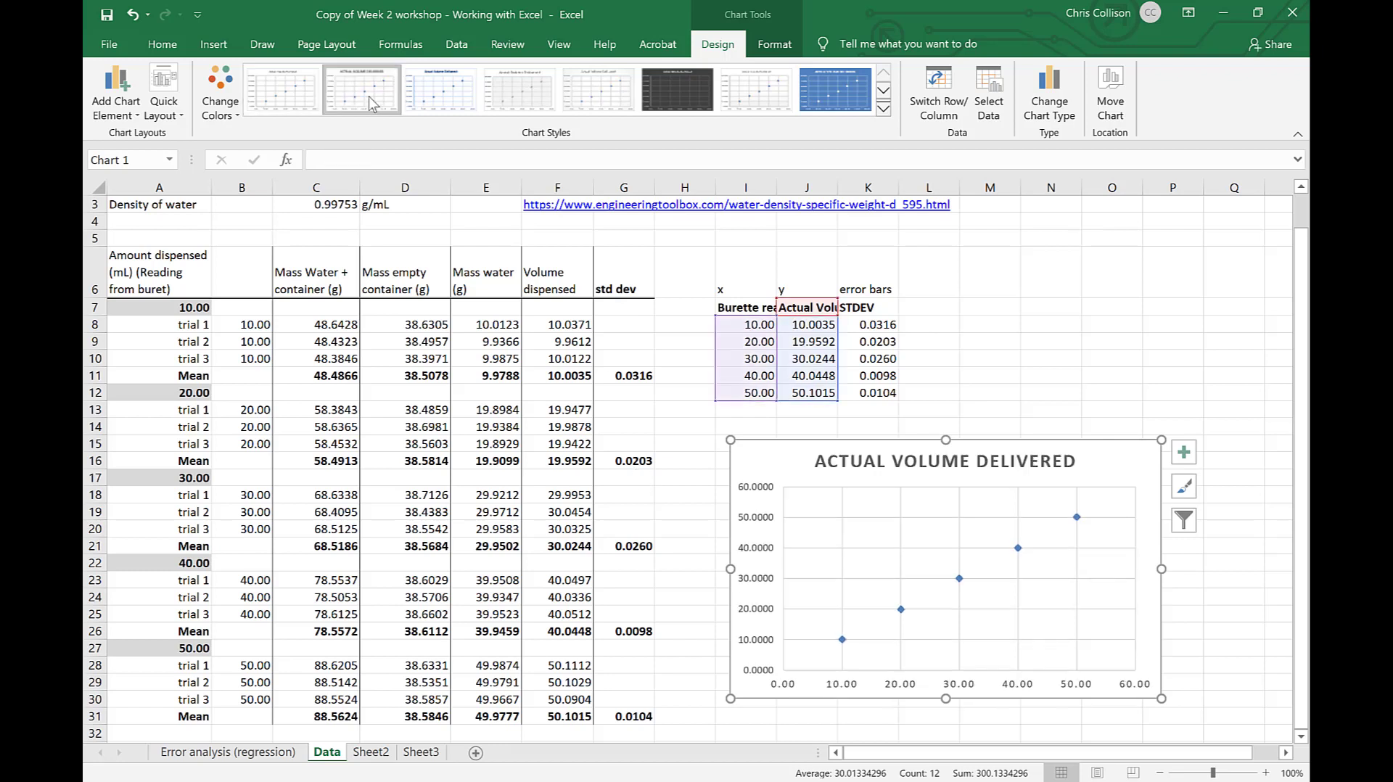
pyautogui.click(455, 103)
pyautogui.click(522, 94)
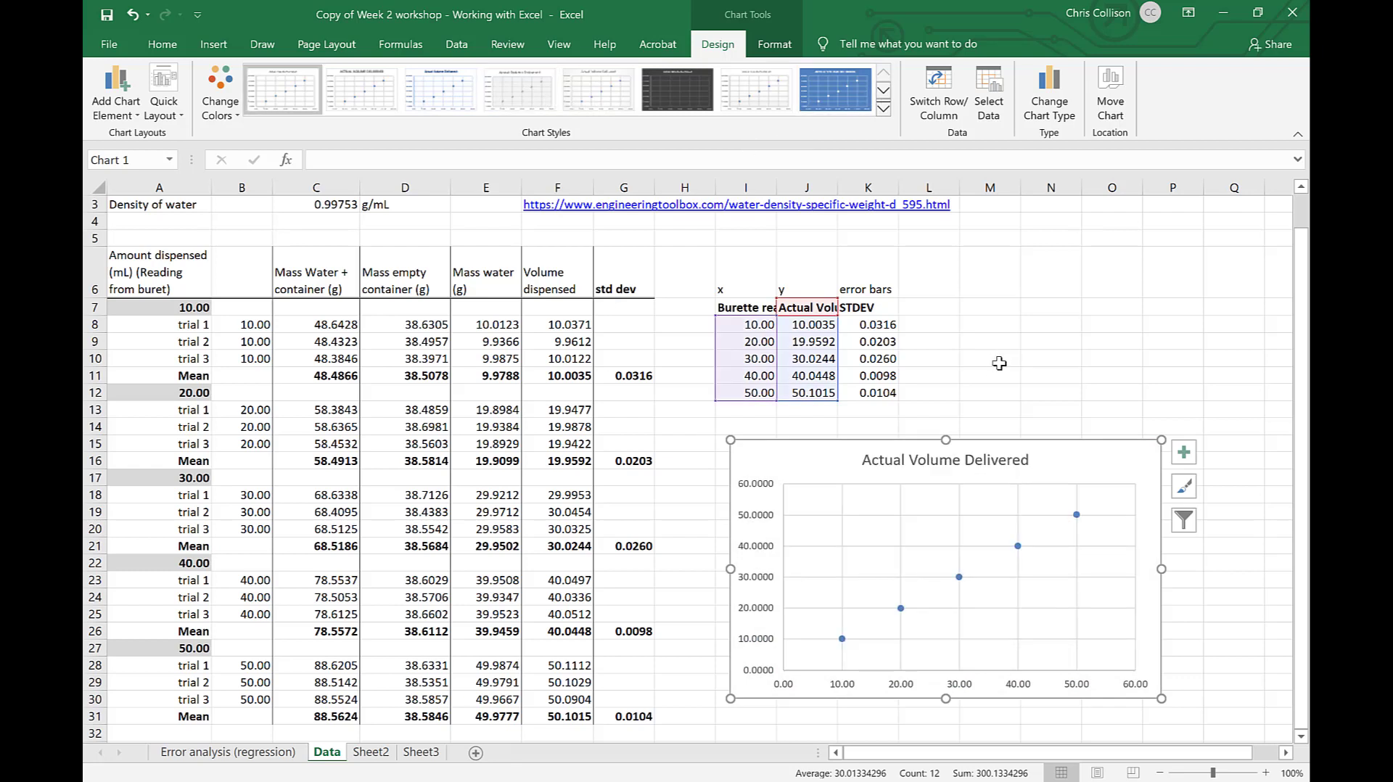
# Add a primary horizontal axis title to the scatter chart reading "Burette reading (mL)"
pyautogui.click(128, 116)
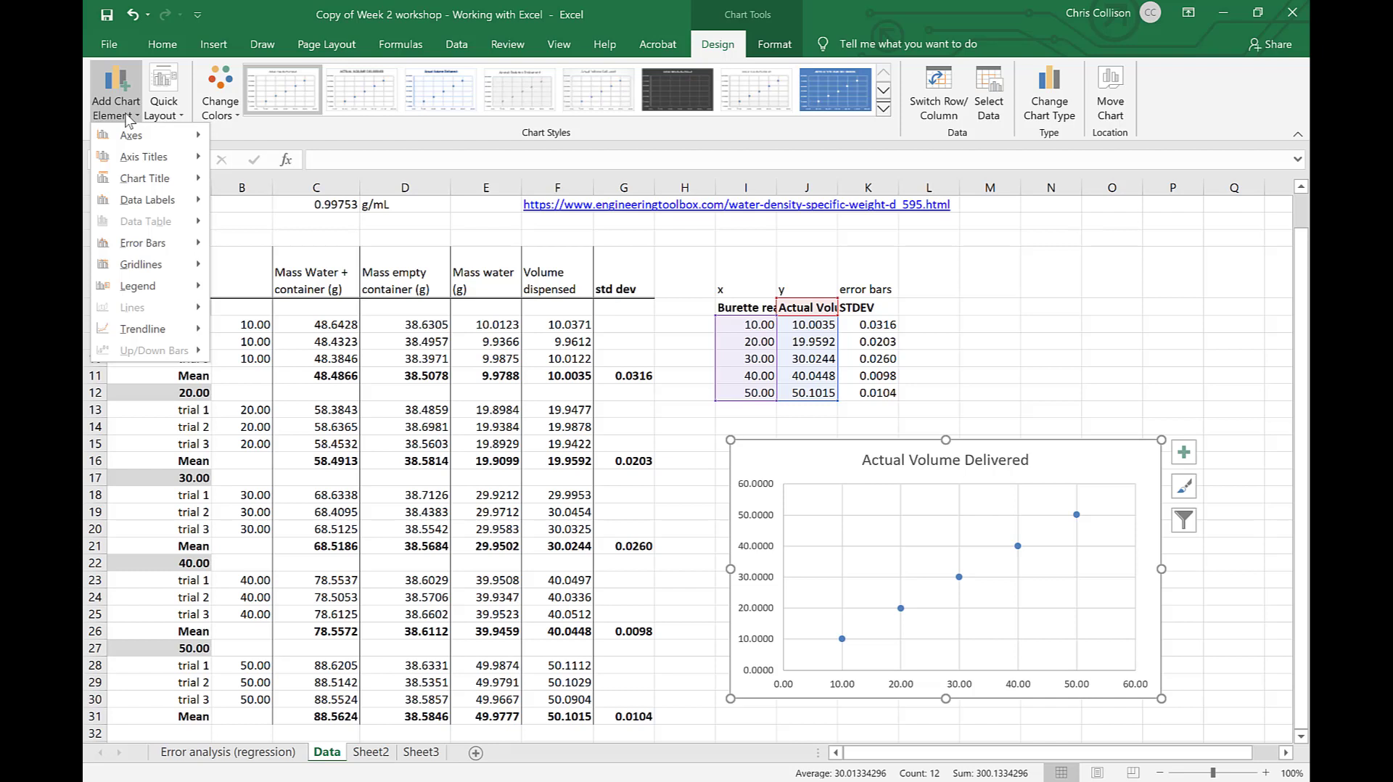
pyautogui.moveTo(133, 141)
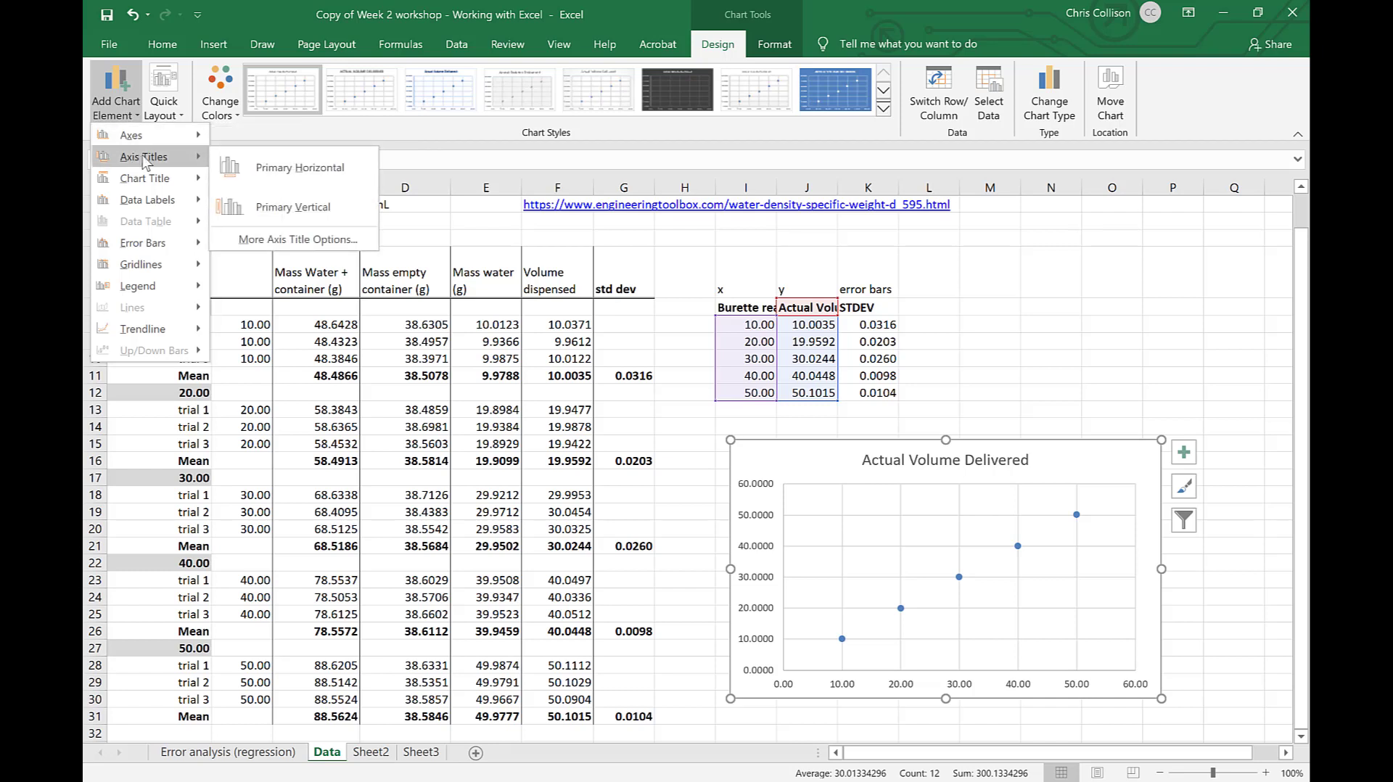
pyautogui.click(290, 168)
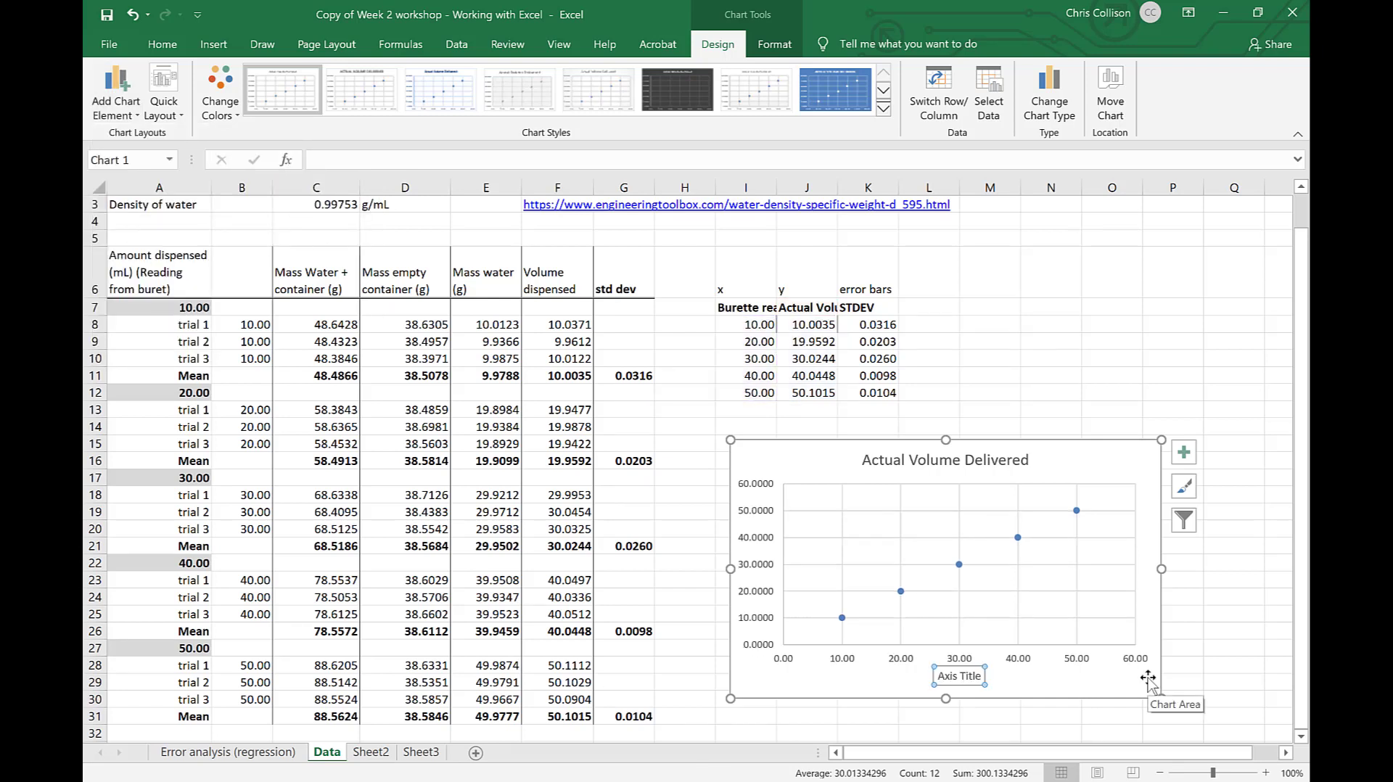
pyautogui.write('Burette reading')
pyautogui.press('Return')
pyautogui.click(433, 167)
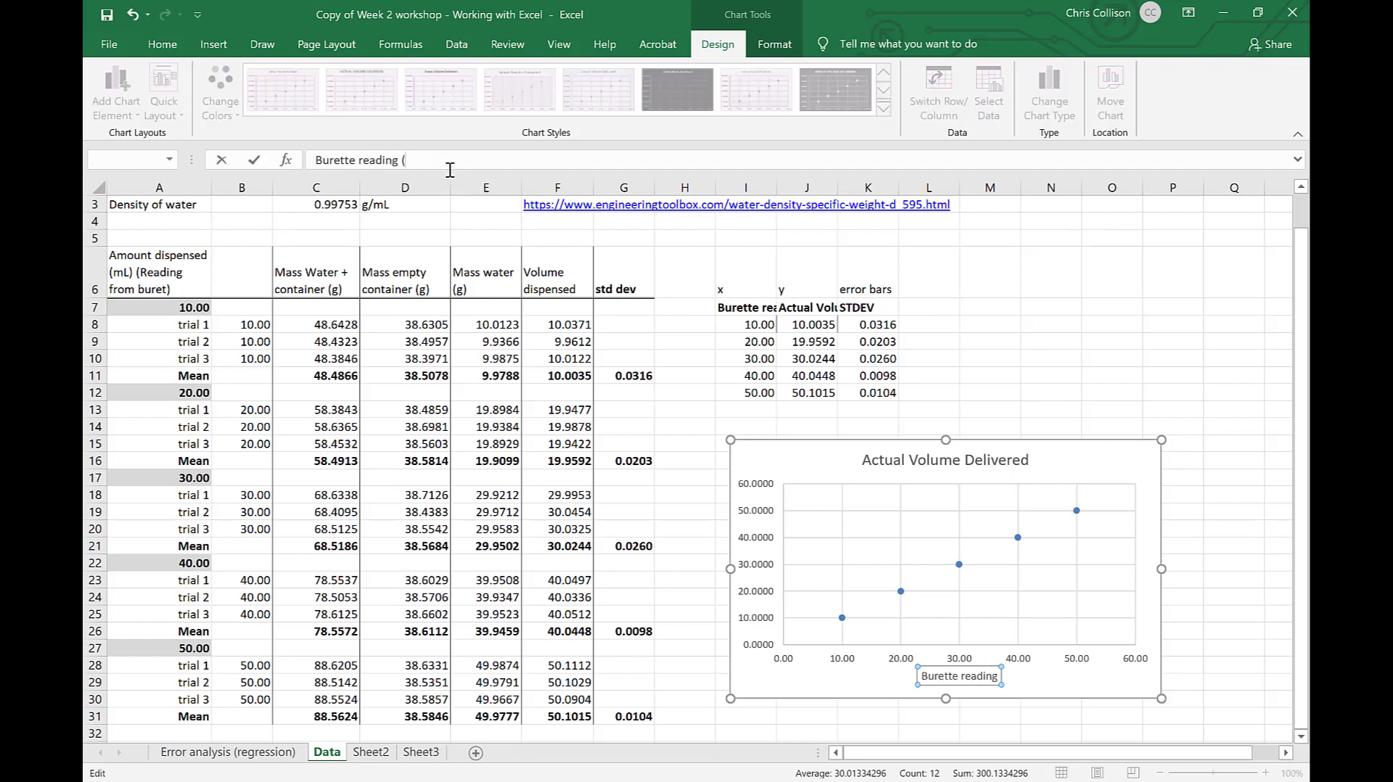
pyautogui.write('(mL)')
pyautogui.press('Return')
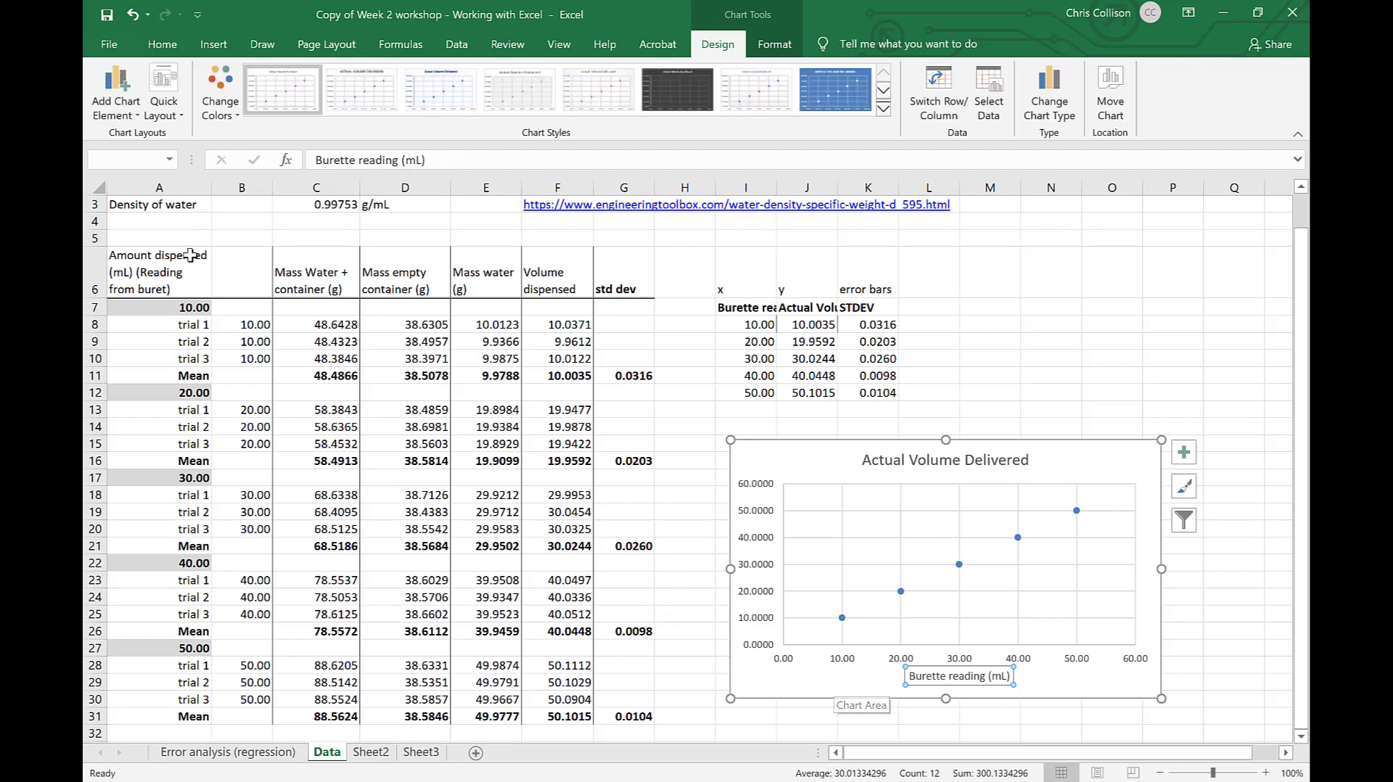
# Add a primary vertical axis title to the scatter chart reading "Actual Volume Delivered (mL)"
pyautogui.click(114, 106)
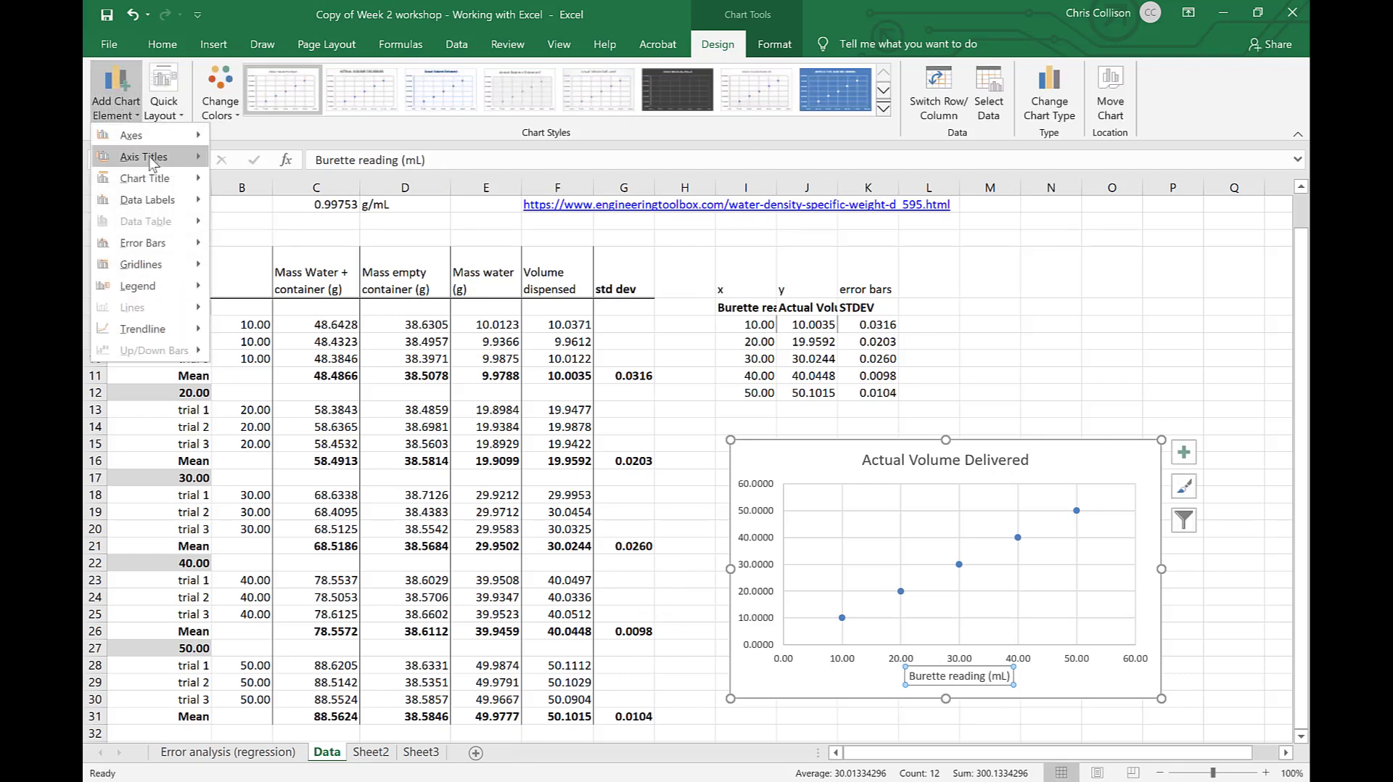
pyautogui.moveTo(151, 155)
pyautogui.click(302, 207)
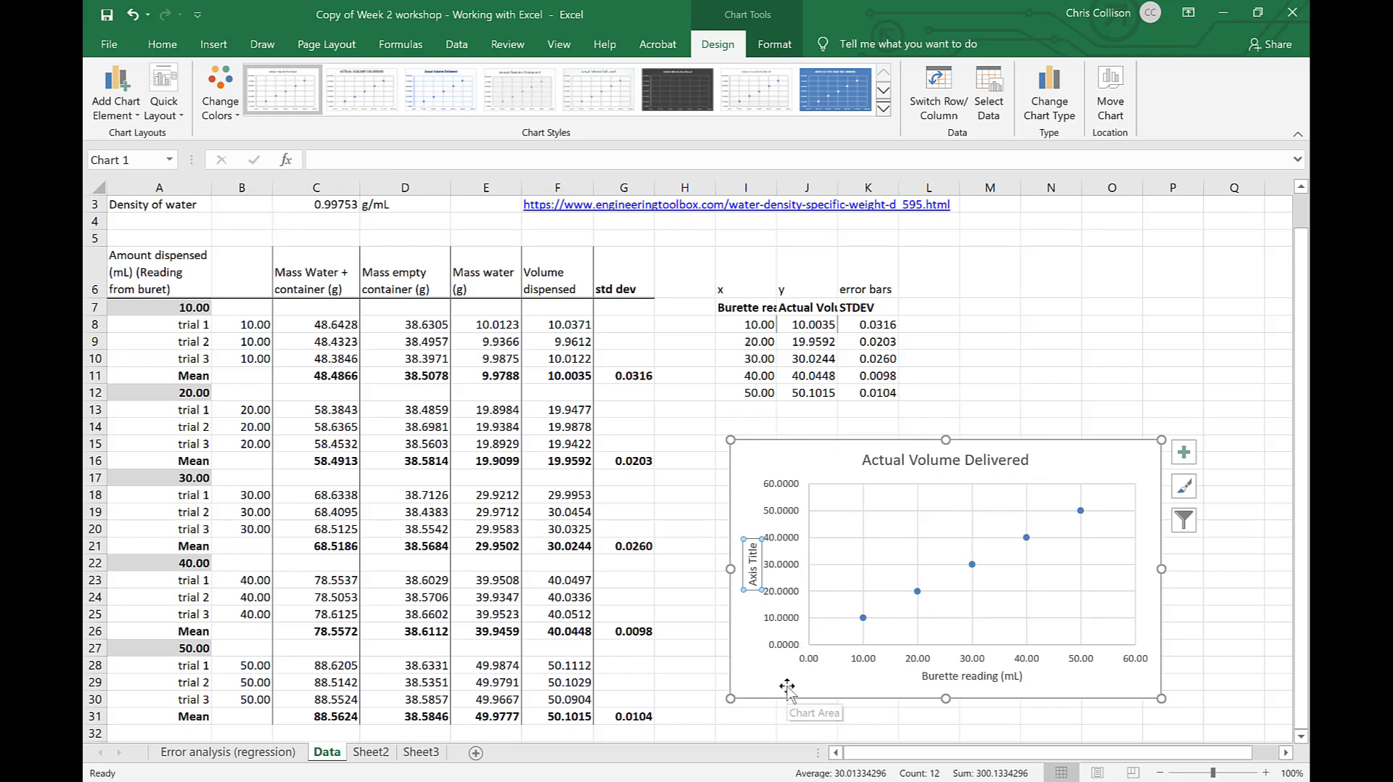
pyautogui.write('Actual Volume Delivered (mL)')
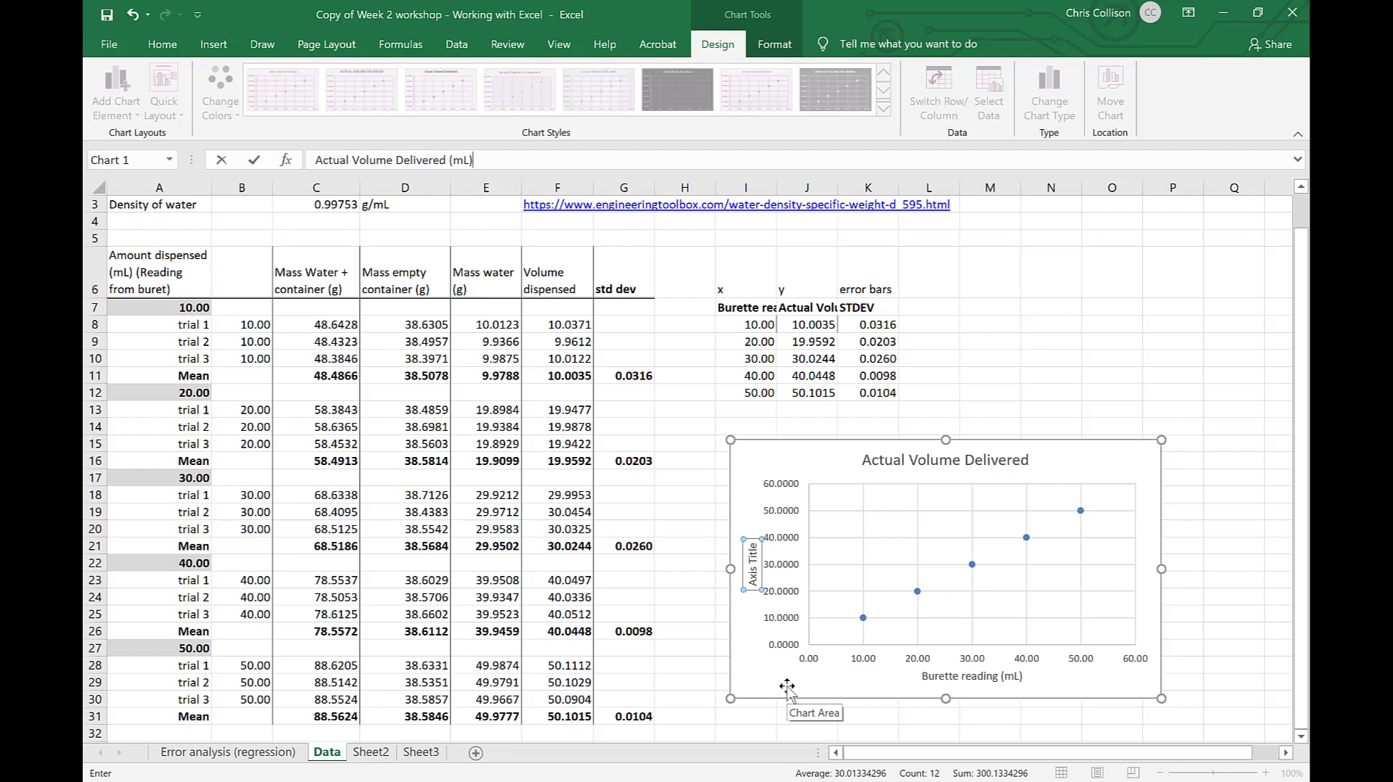
# Title the chart "A calibration plot of the actual volume of water delivered as a function of the reading on the side of the burette." and enlarge it
pyautogui.click(958, 461)
pyautogui.moveTo(863, 460); pyautogui.dragTo(1174, 470)
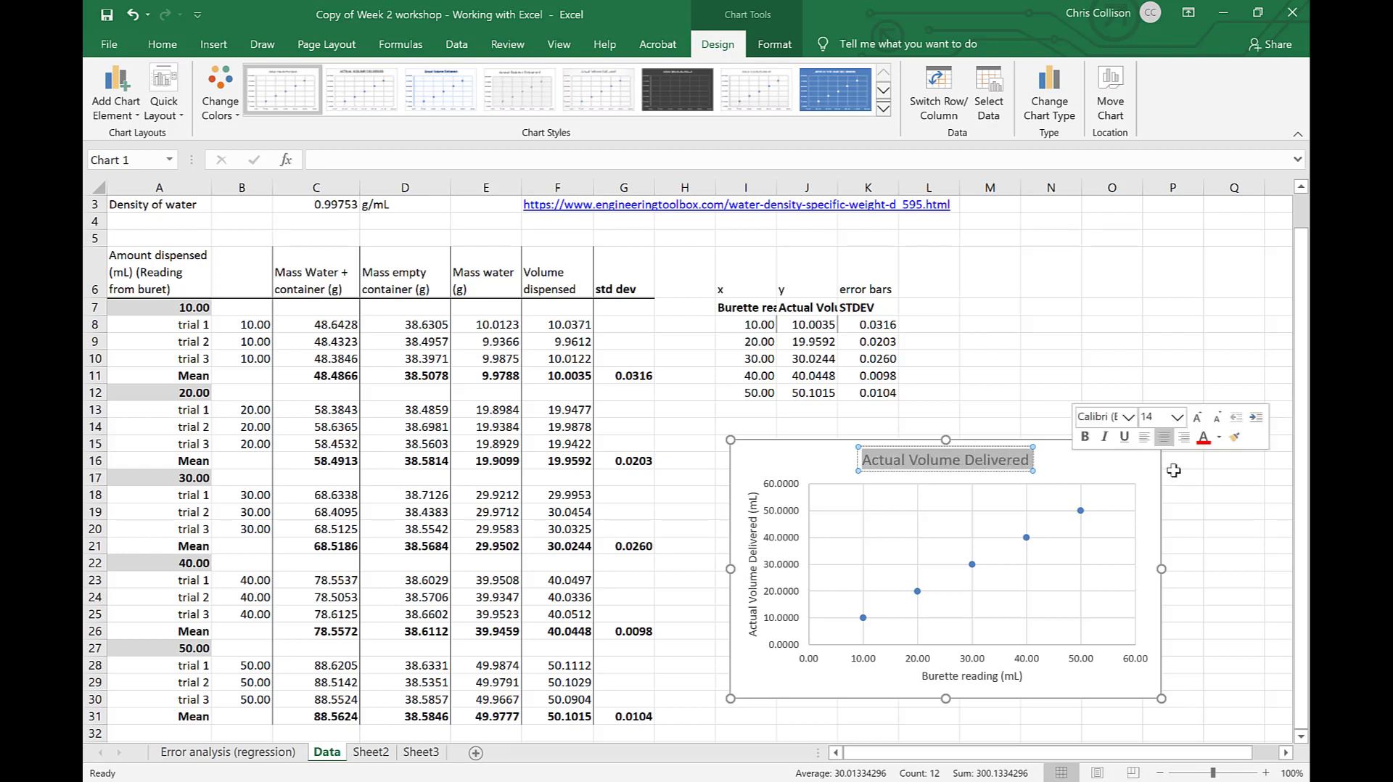
pyautogui.write('A calibration plot of the actual volume of water delivered as a function of the reading on the side of the burette.')
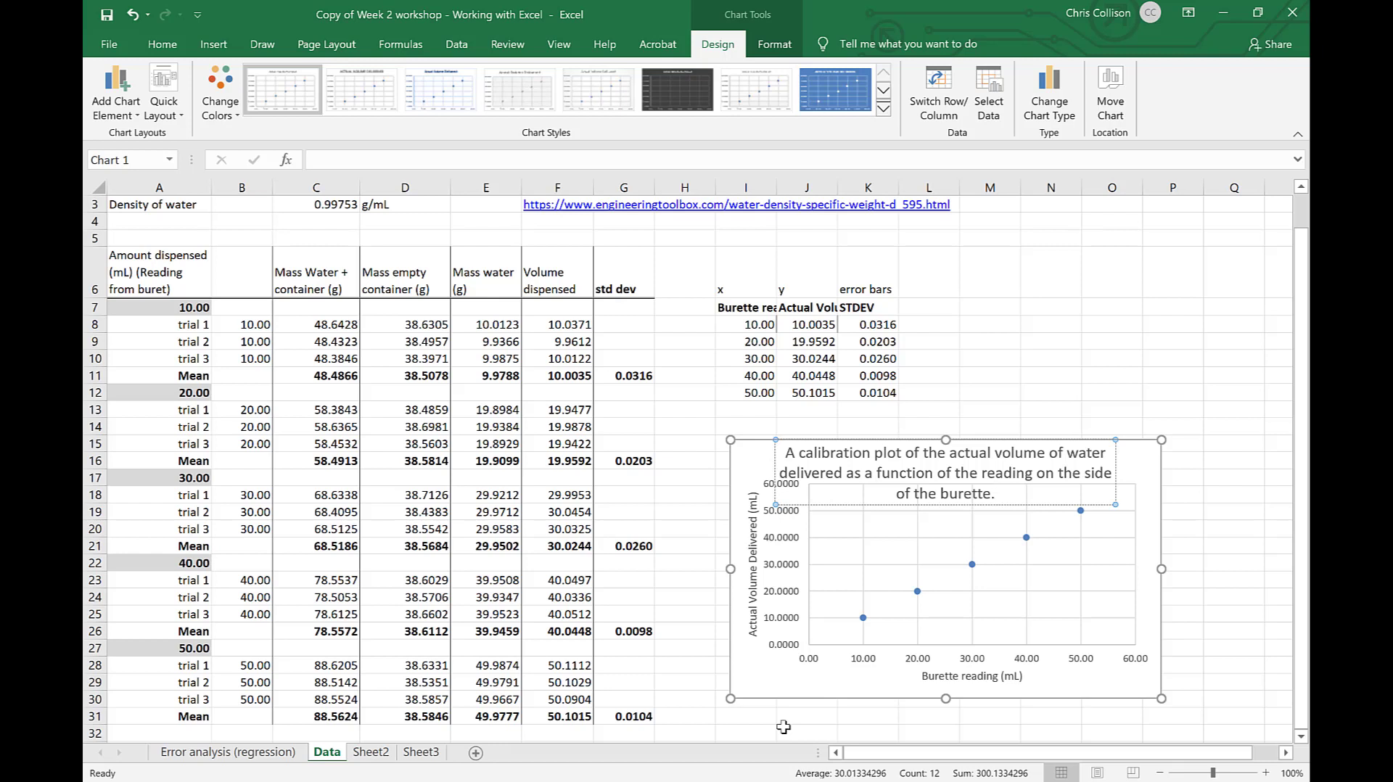
pyautogui.moveTo(1161, 568); pyautogui.dragTo(1239, 569)
pyautogui.moveTo(984, 439); pyautogui.dragTo(984, 406)
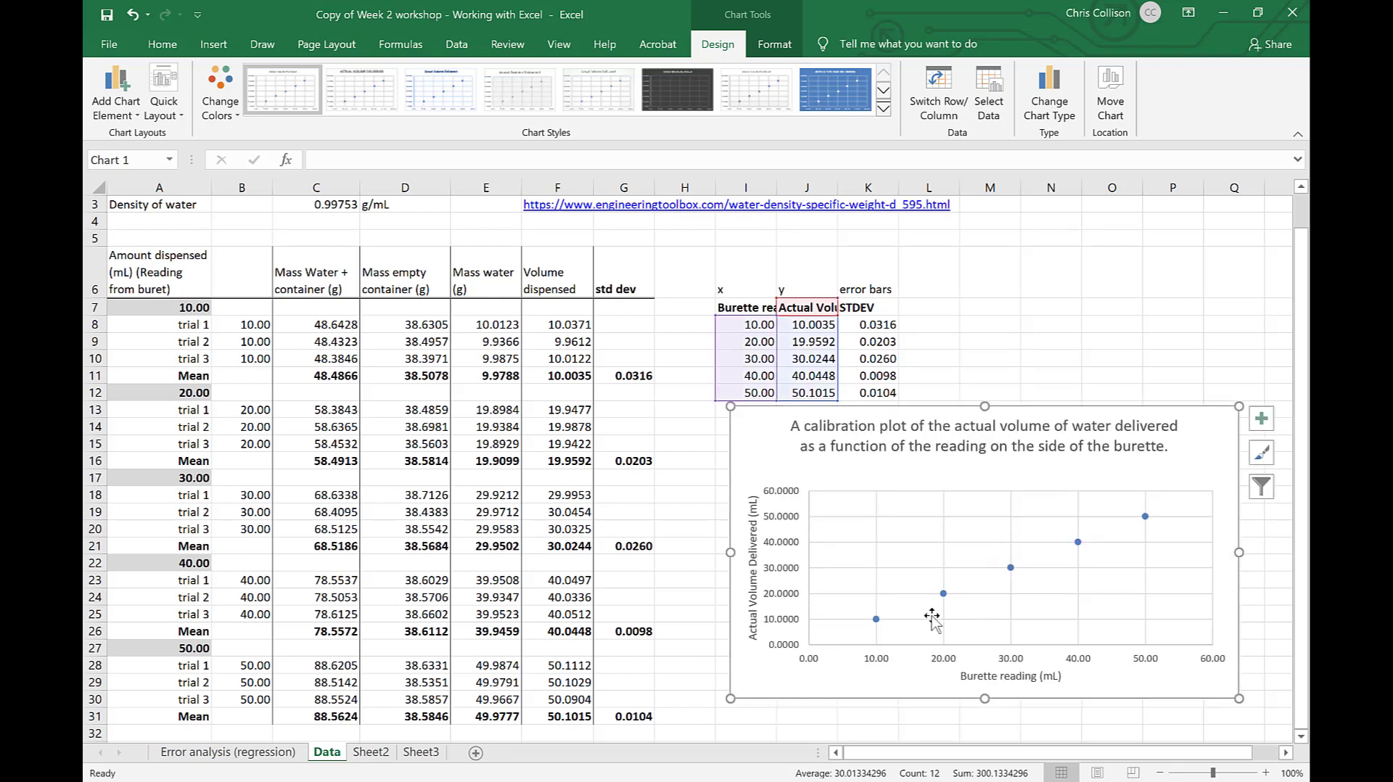
# Format the vertical axis numbers of the scatter chart with 0 decimal places
pyautogui.rightClick(784, 597)
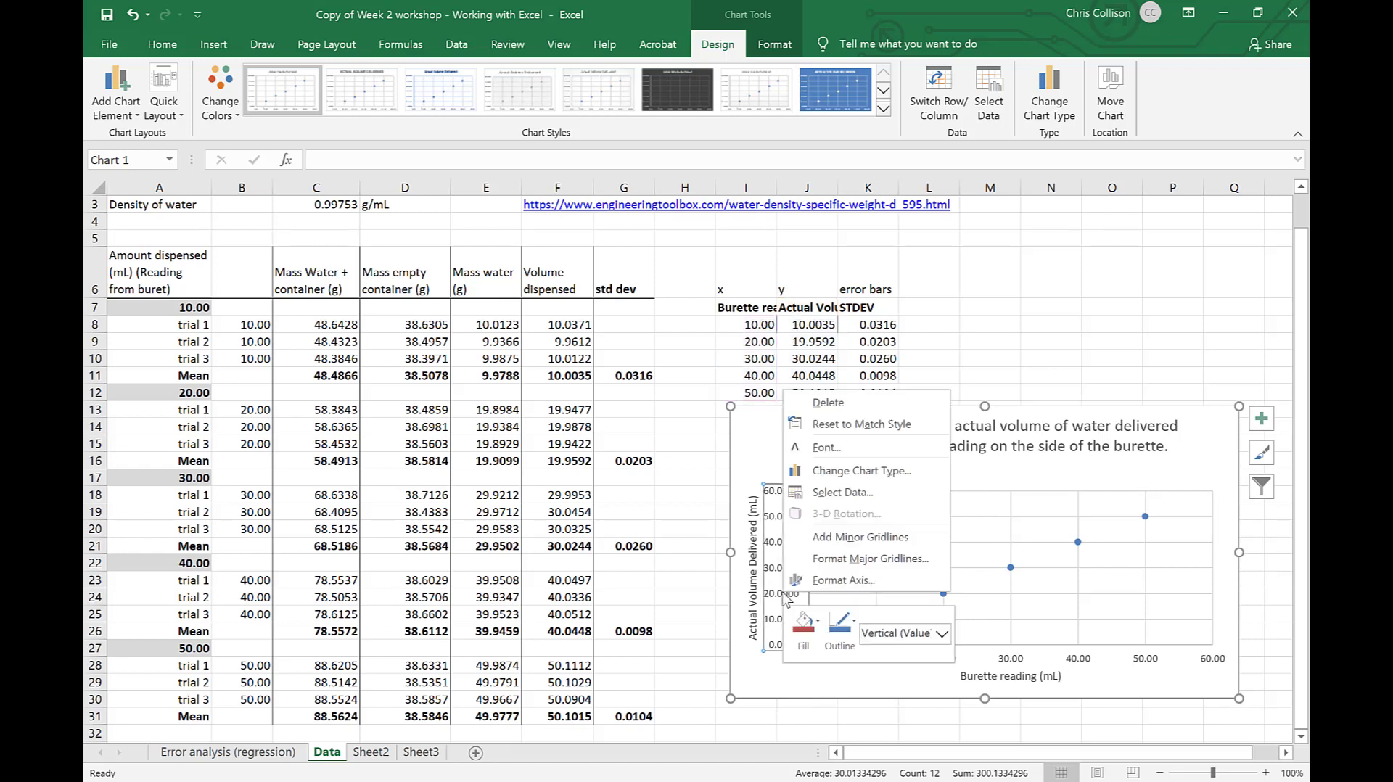
pyautogui.click(847, 585)
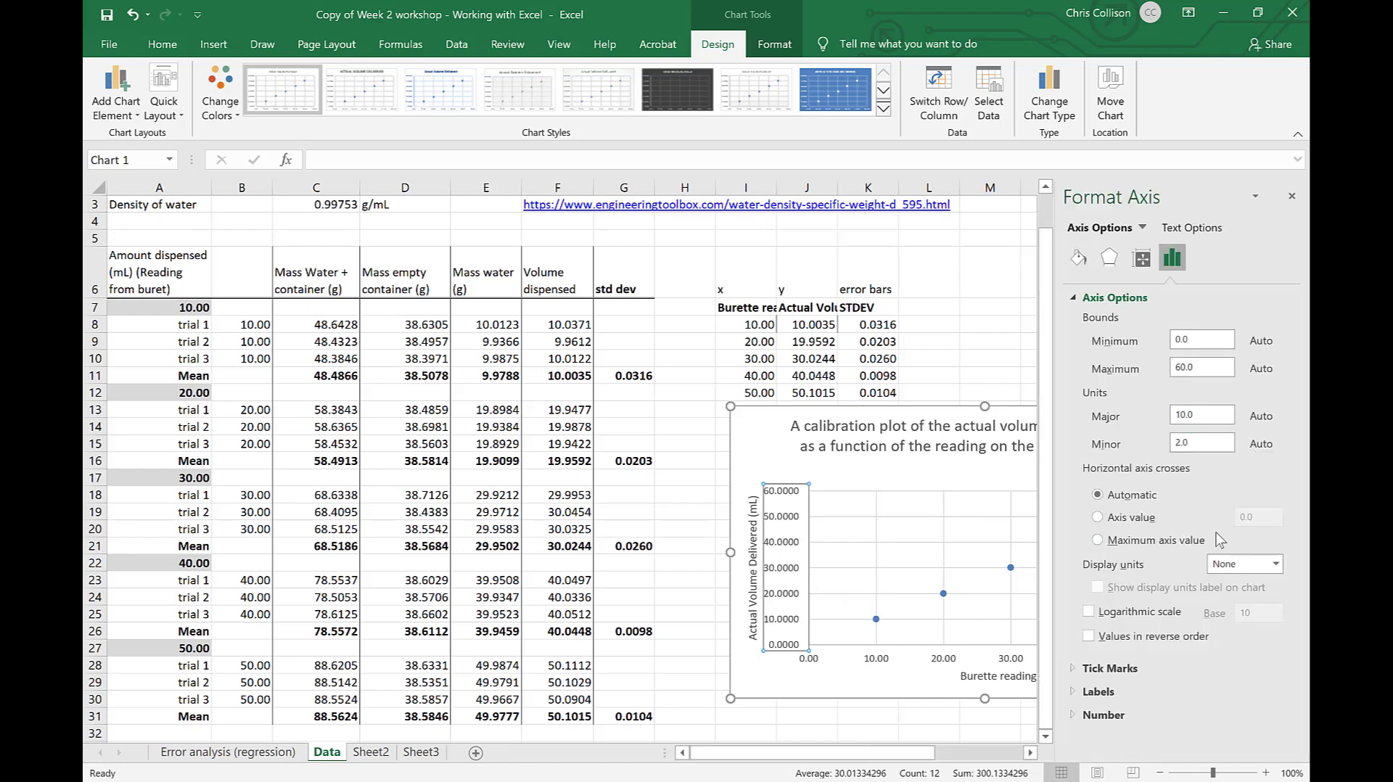
pyautogui.click(1095, 716)
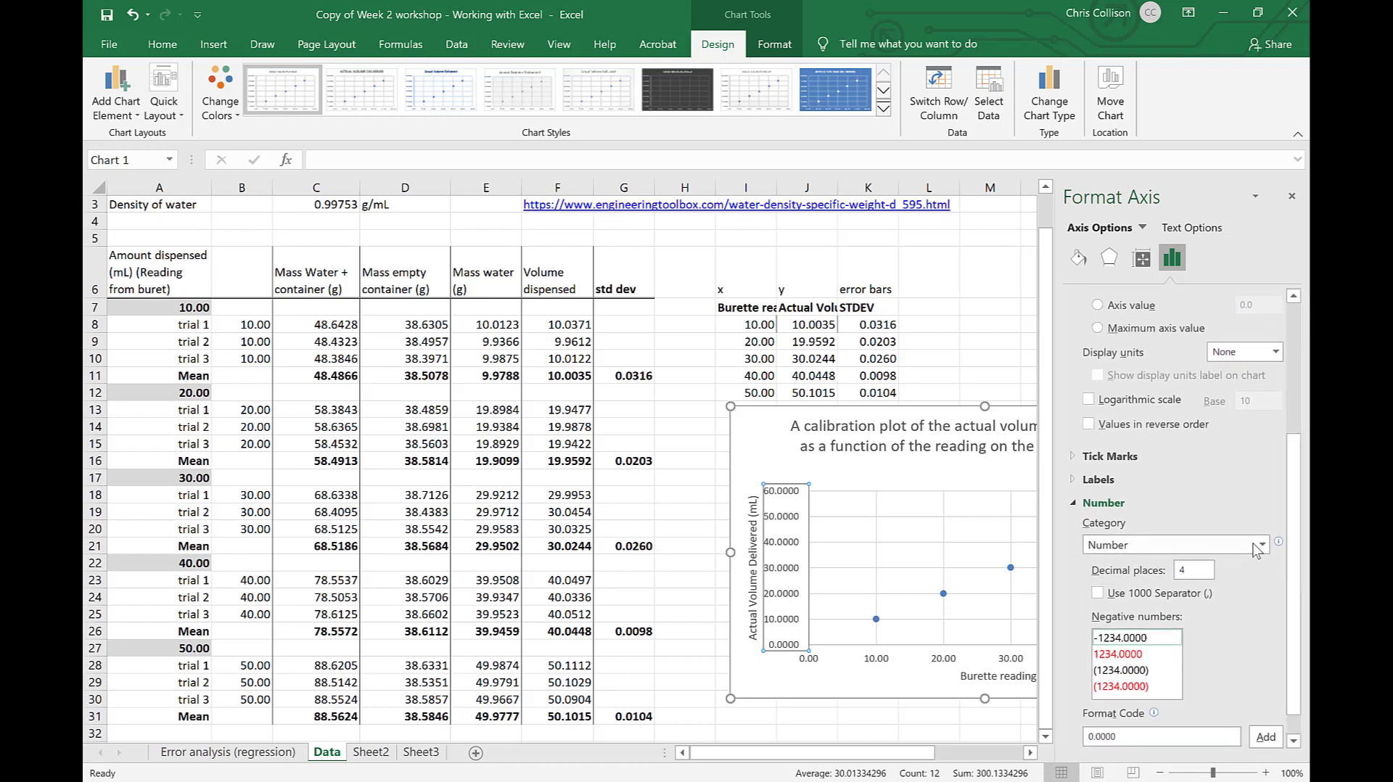
pyautogui.doubleClick(1195, 570)
pyautogui.write('0')
pyautogui.press('Return')
pyautogui.click(827, 686)
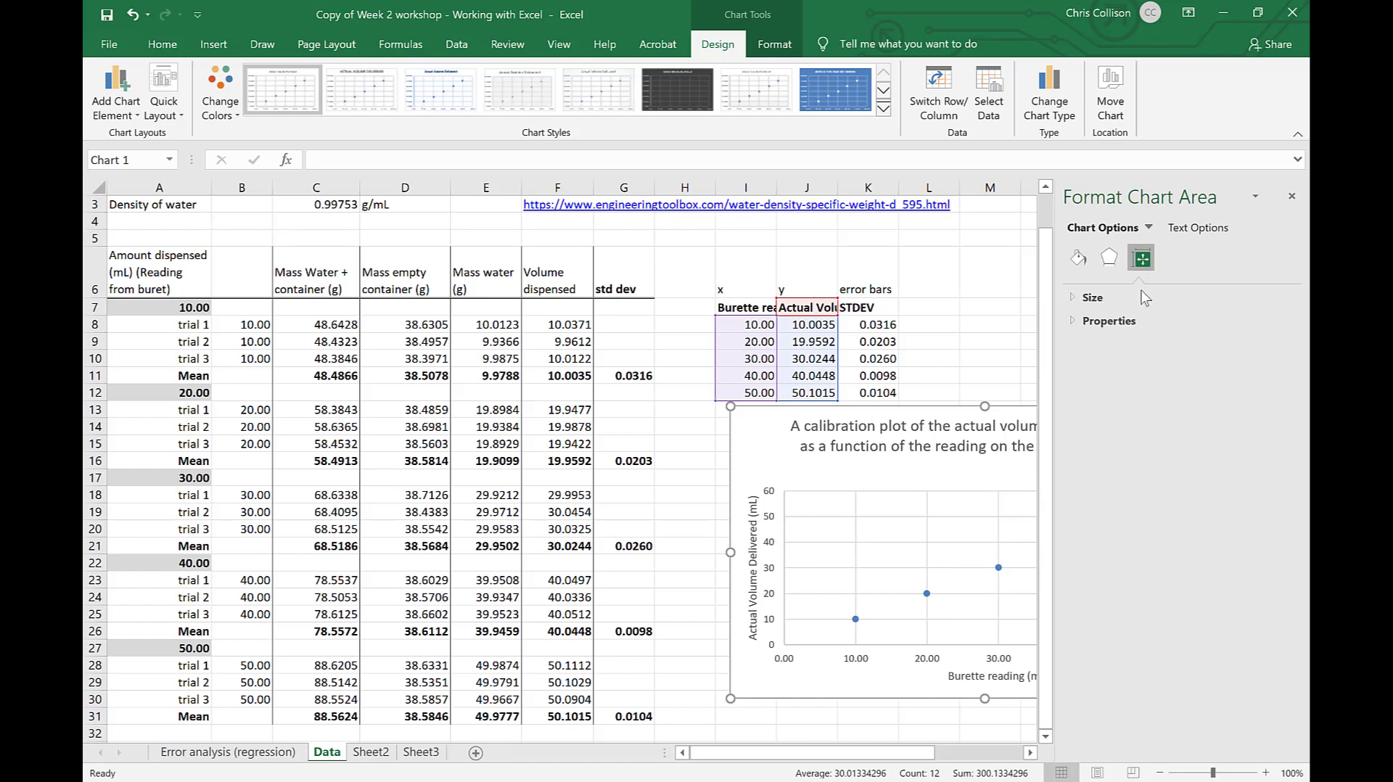
pyautogui.click(1291, 196)
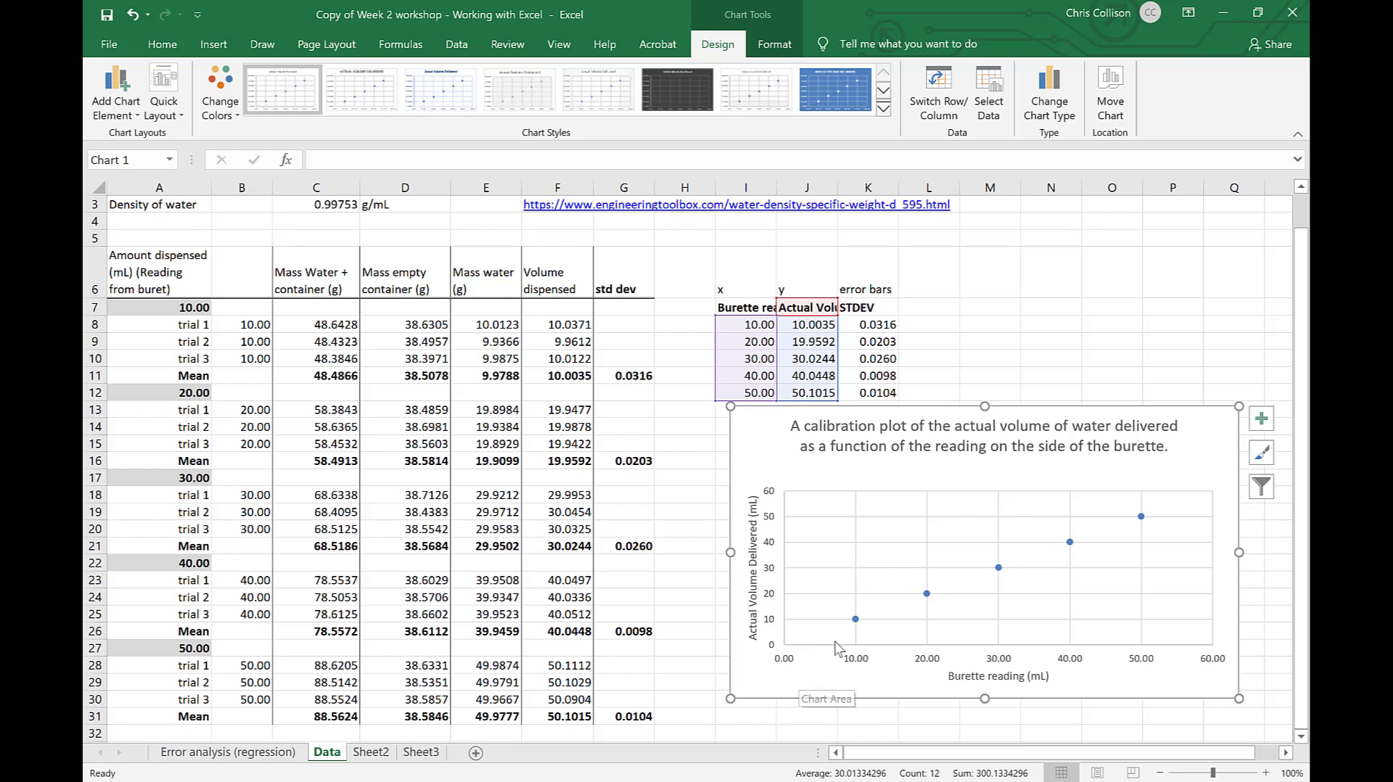
# Format the horizontal axis numbers of the scatter chart with 0 decimal places
pyautogui.rightClick(775, 569)
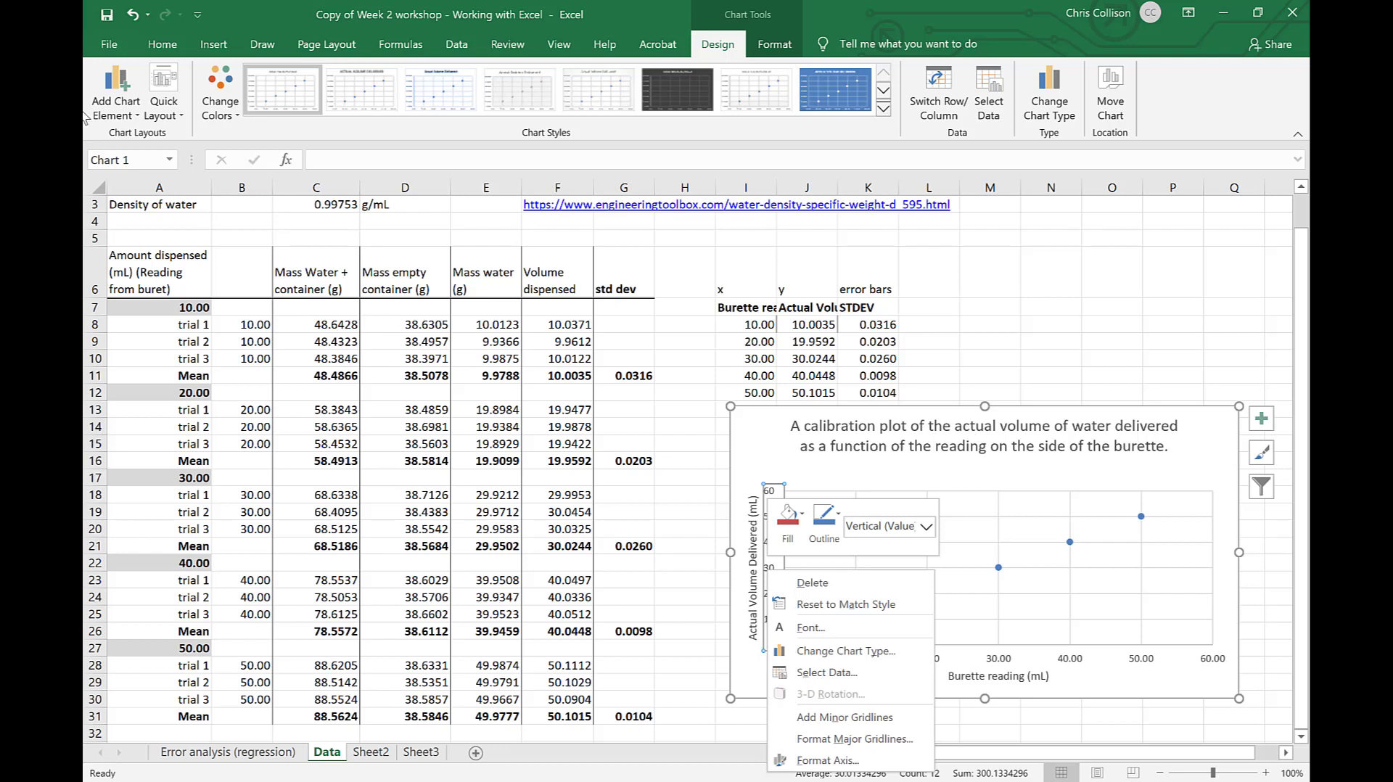
pyautogui.click(119, 109)
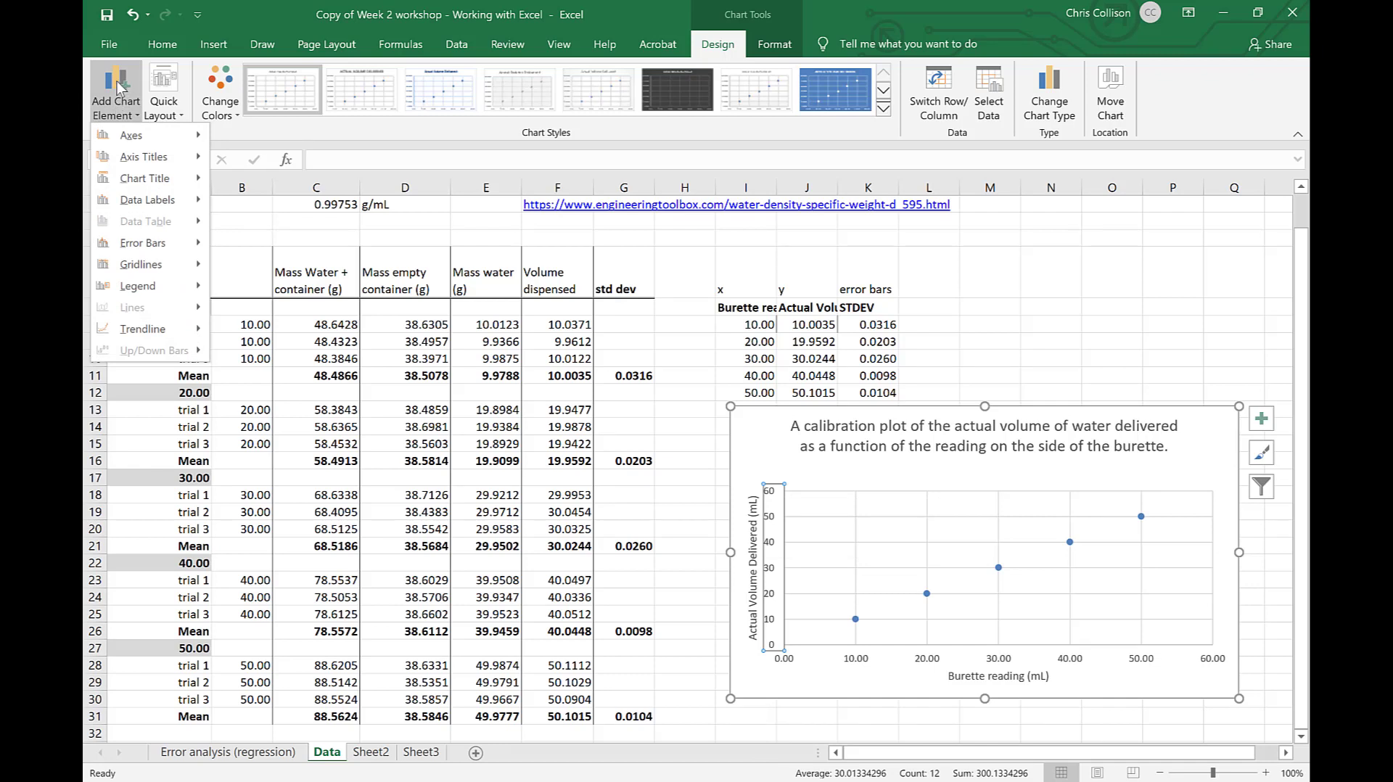
pyautogui.rightClick(1072, 661)
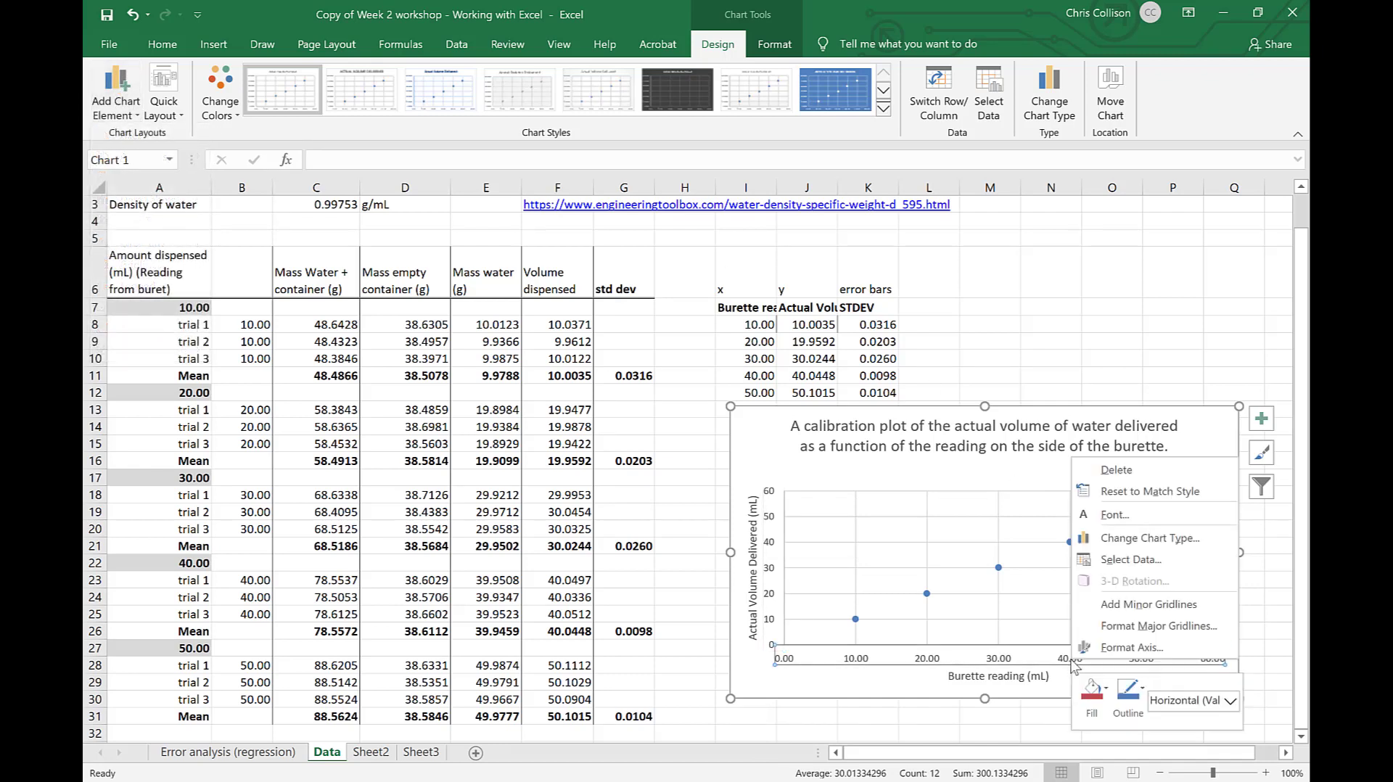
pyautogui.click(1125, 648)
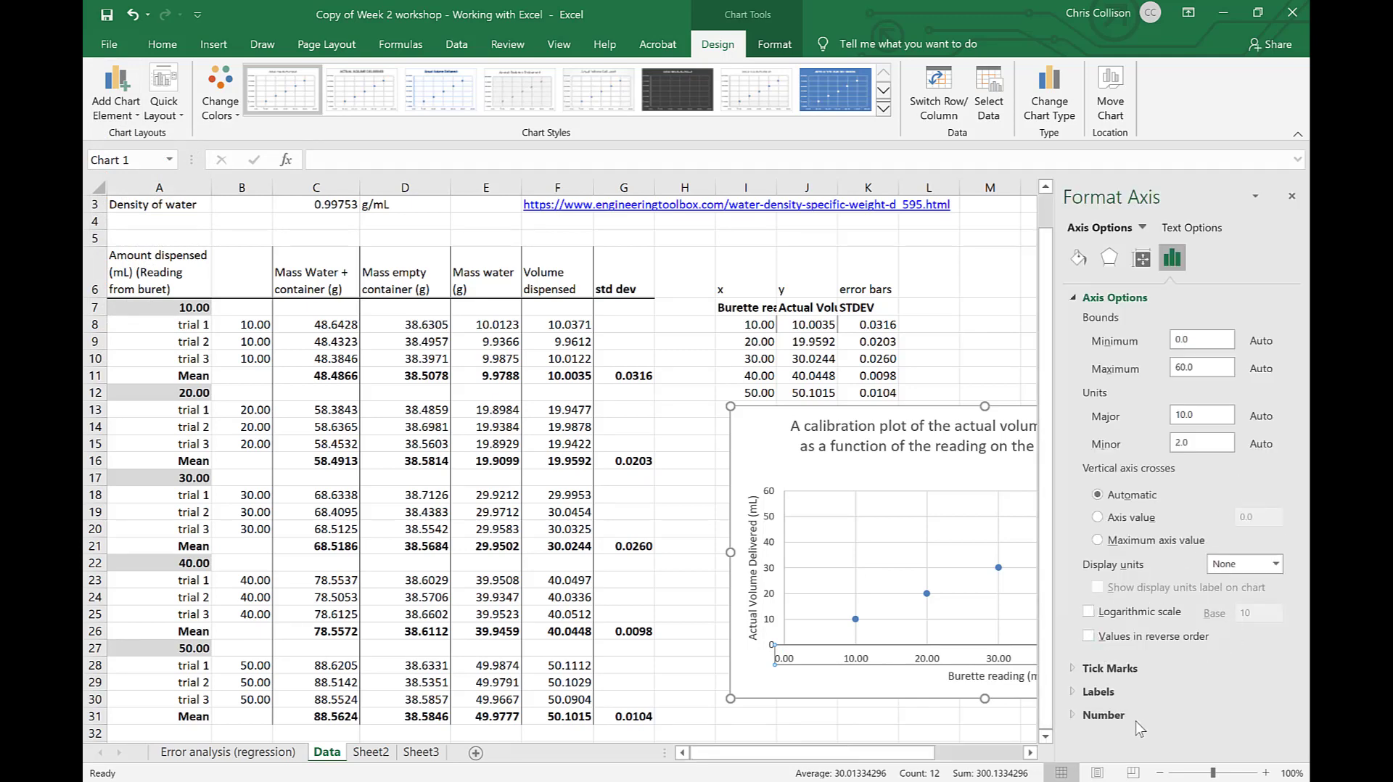
pyautogui.click(1102, 715)
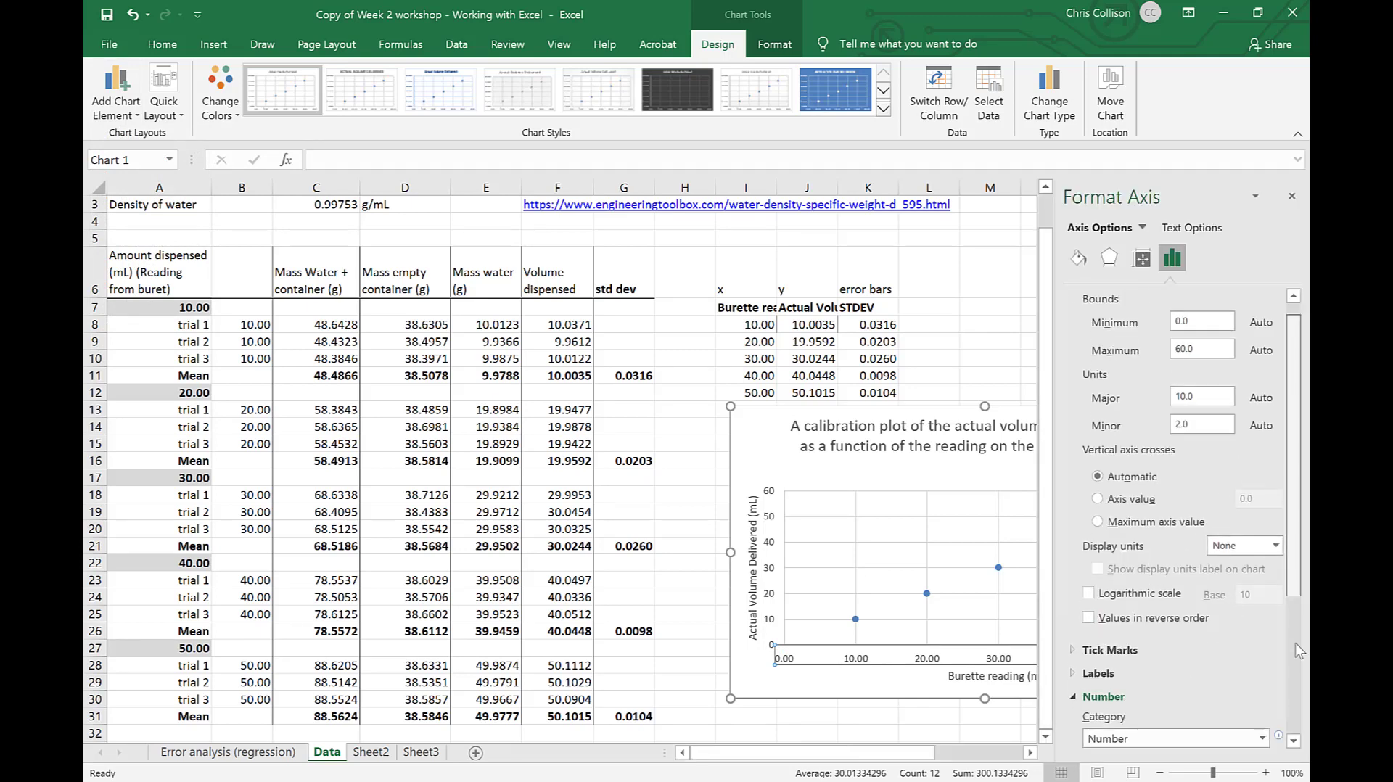
pyautogui.doubleClick(1195, 540)
pyautogui.write('0')
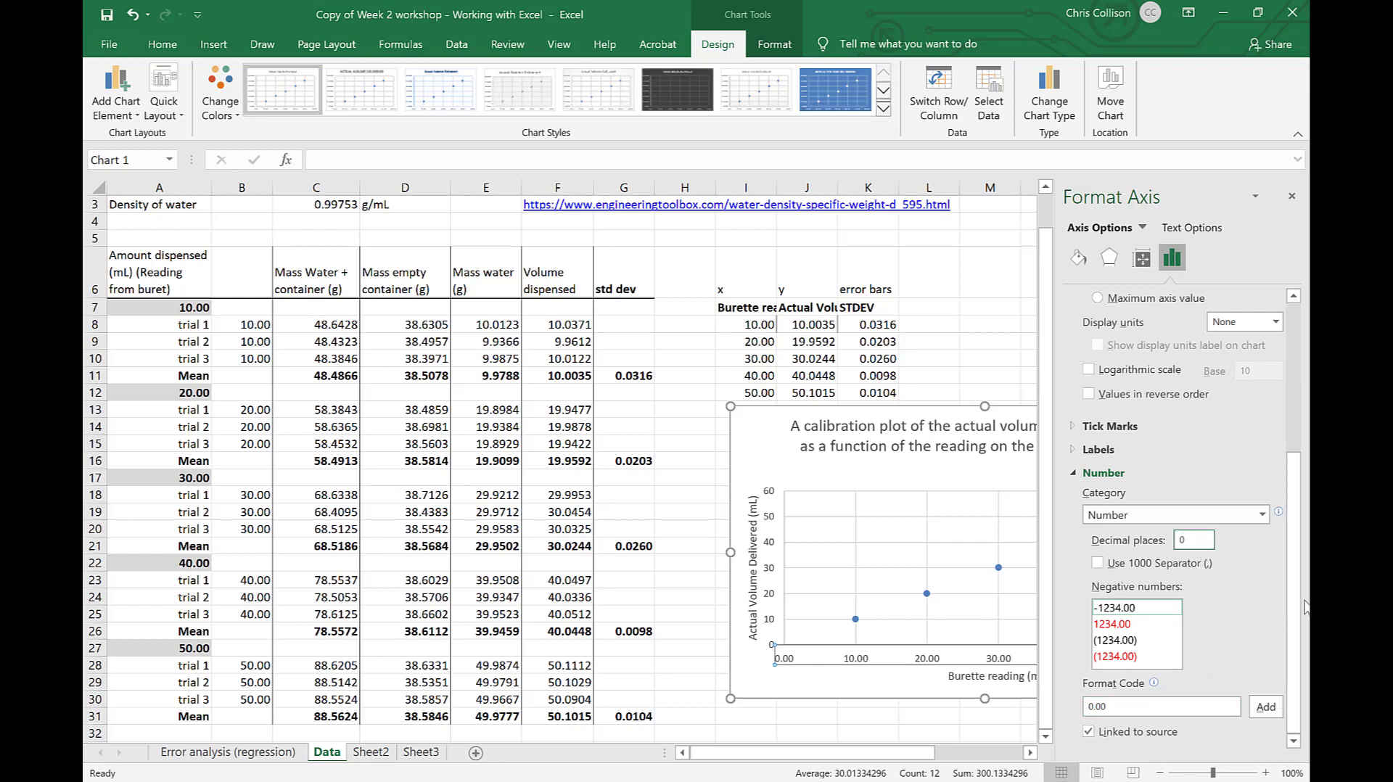
pyautogui.press('Return')
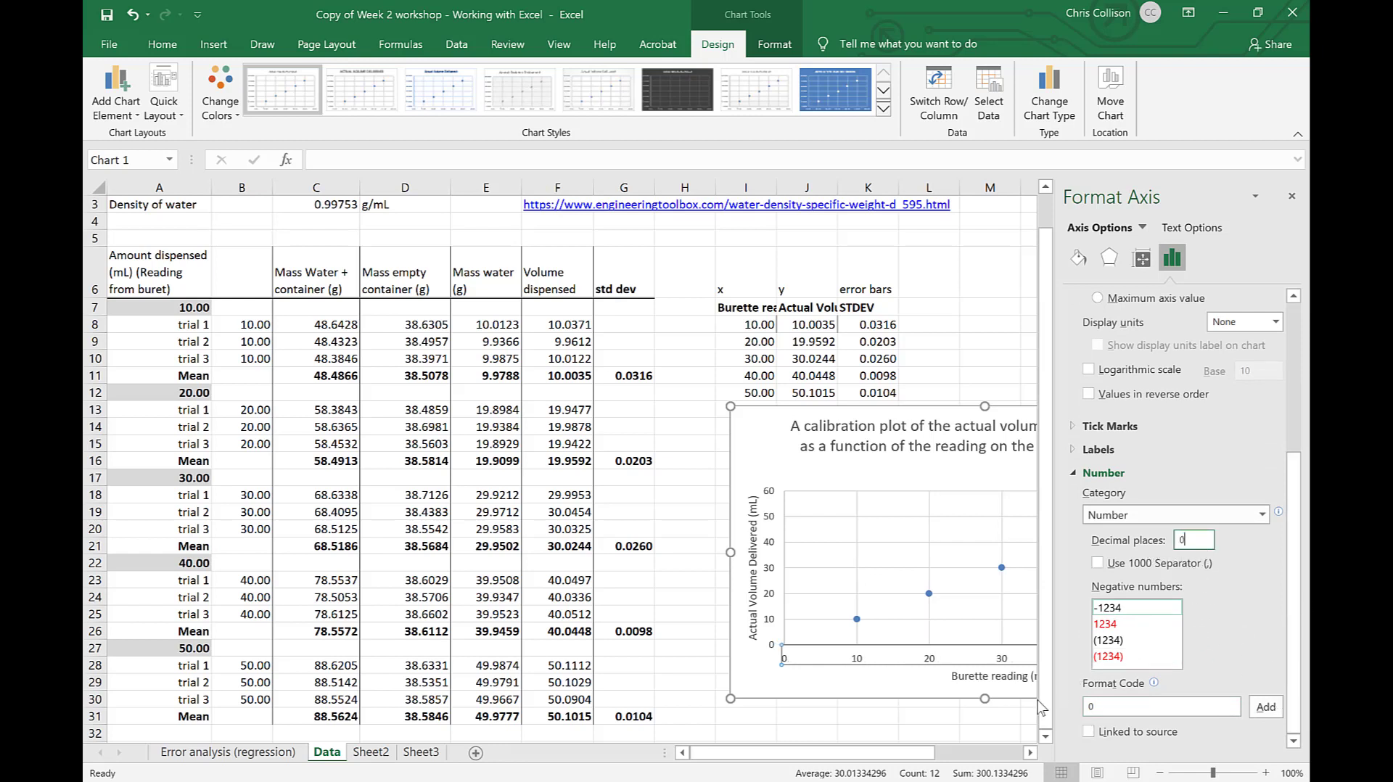
pyautogui.click(904, 731)
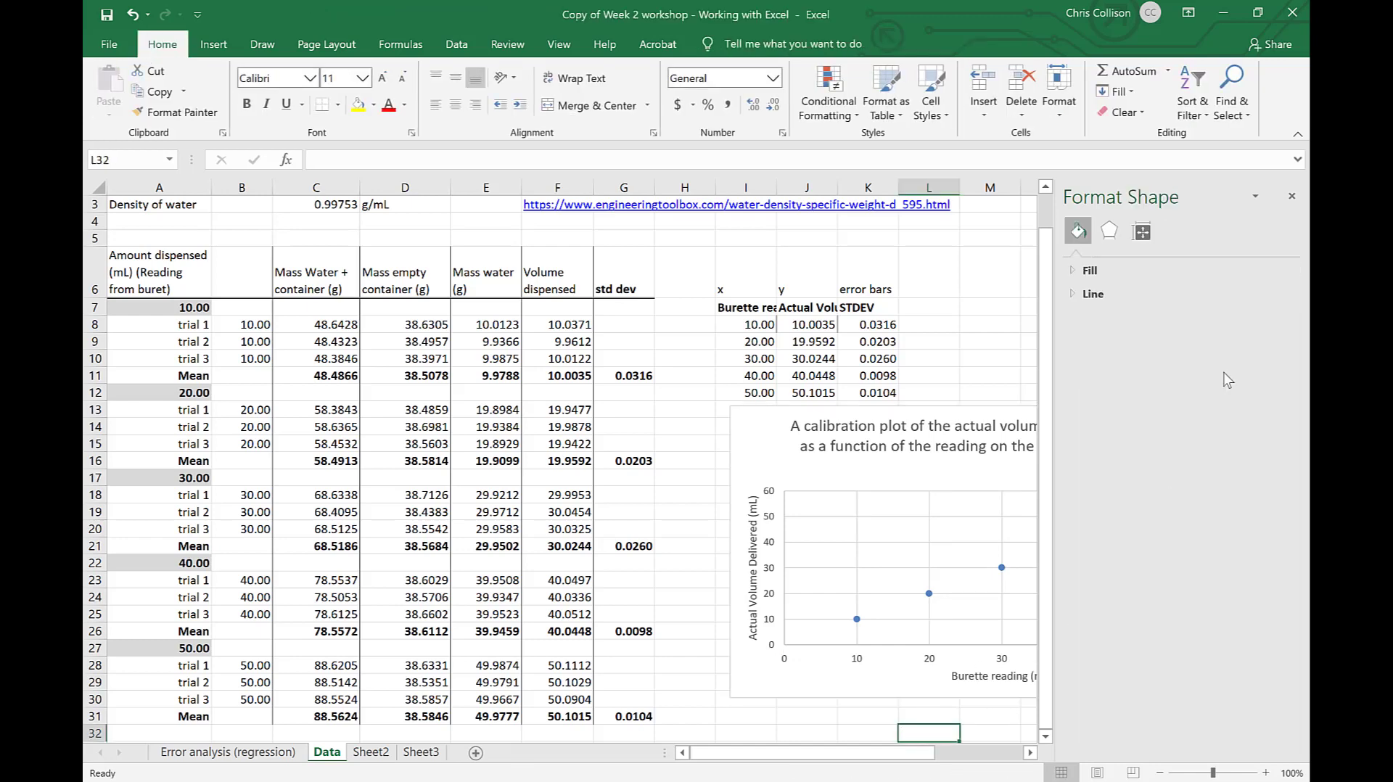
pyautogui.click(1288, 195)
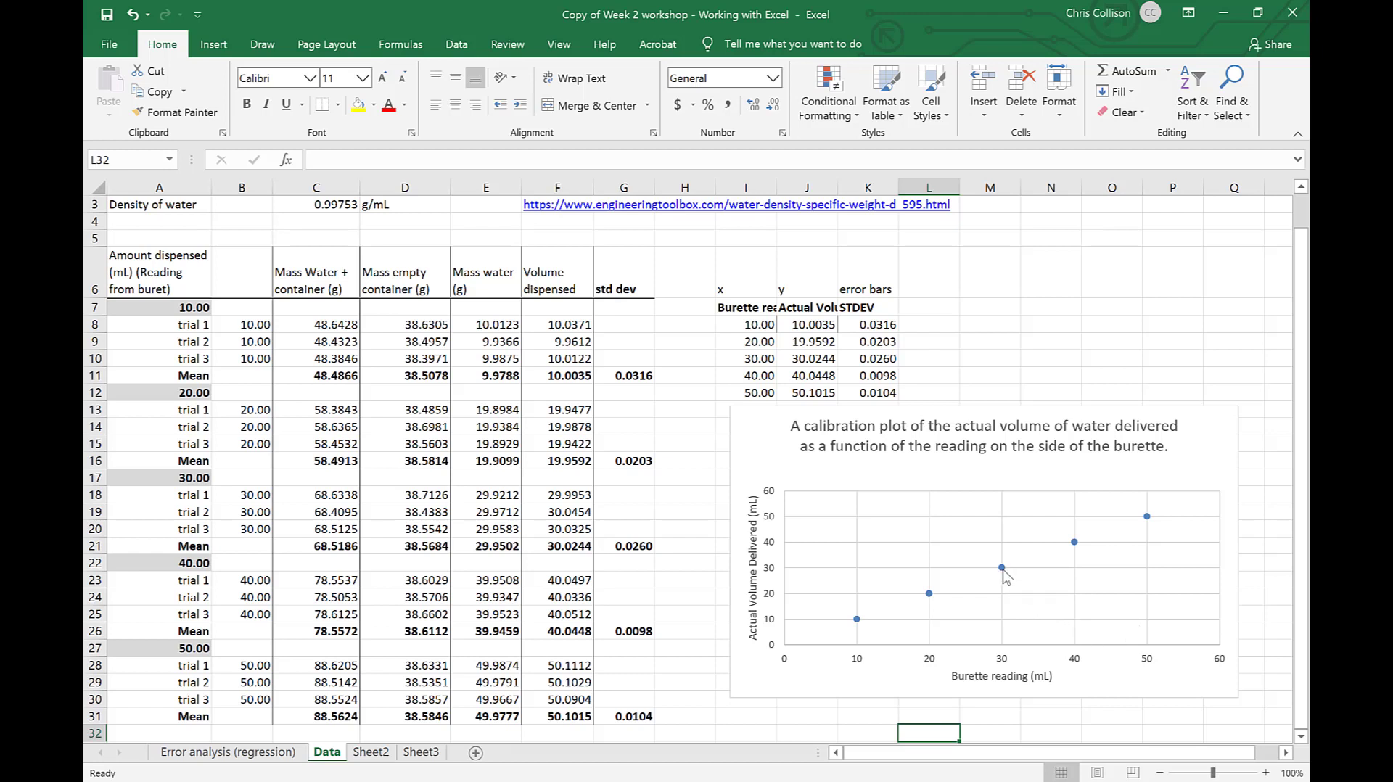
# Add a linear trendline to the data series with the intercept set to 0.0, displaying the equation and R-squared value on the chart
pyautogui.moveTo(1003, 569)
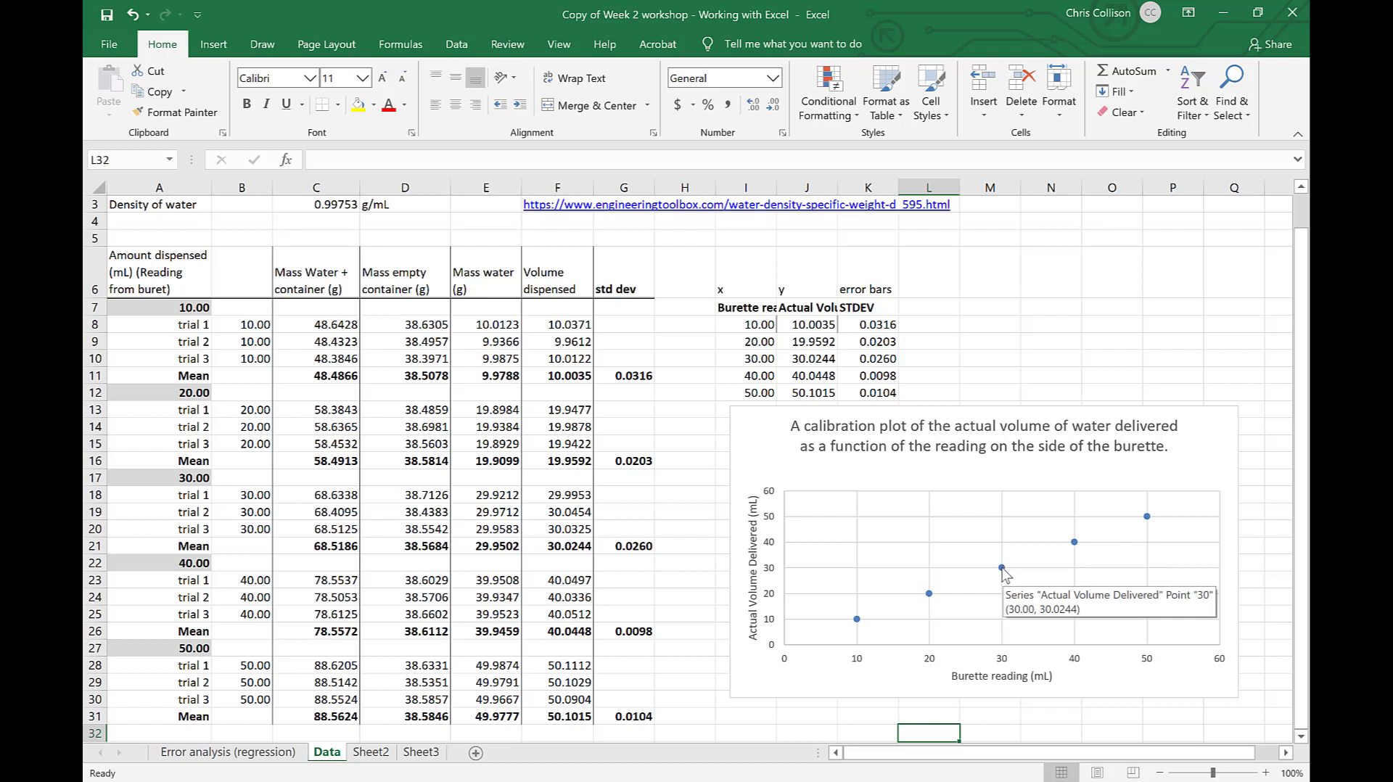
pyautogui.rightClick(1002, 568)
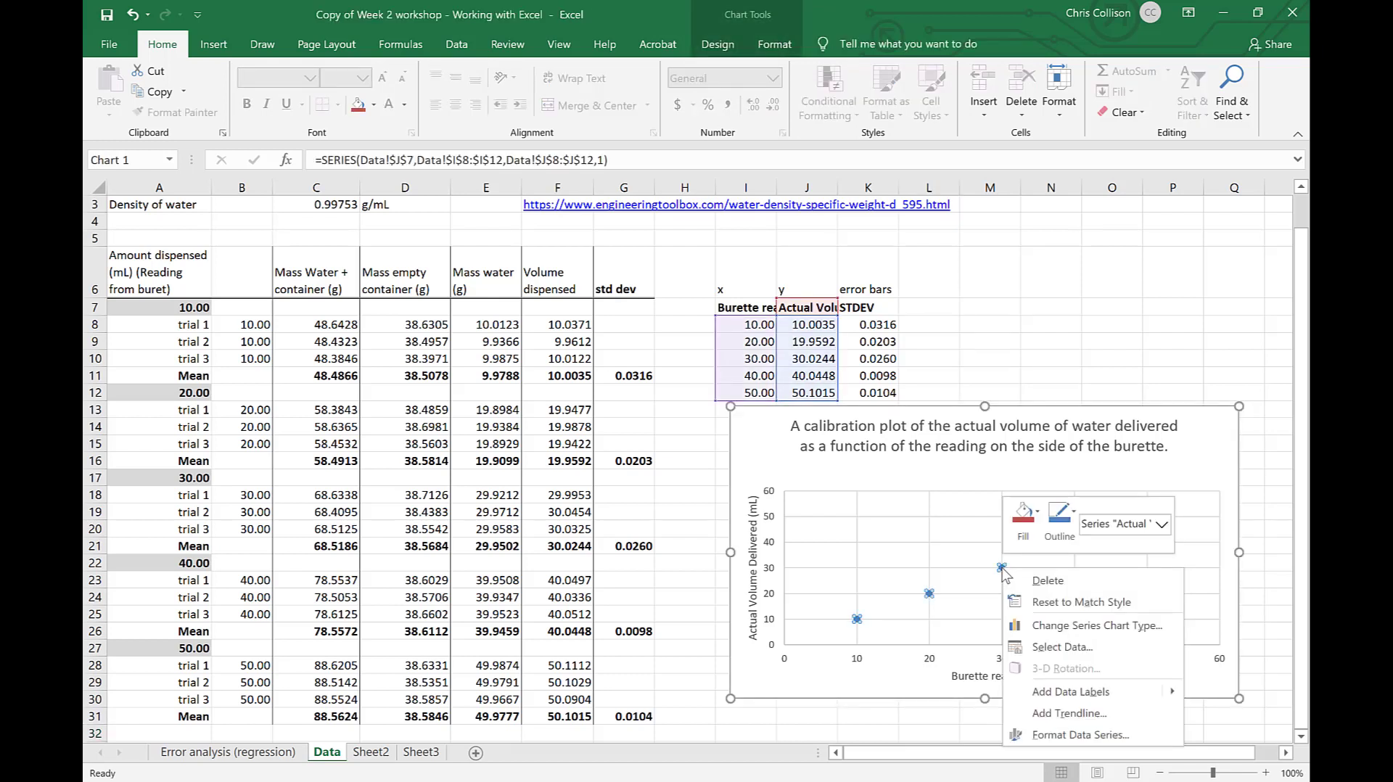
pyautogui.click(1068, 714)
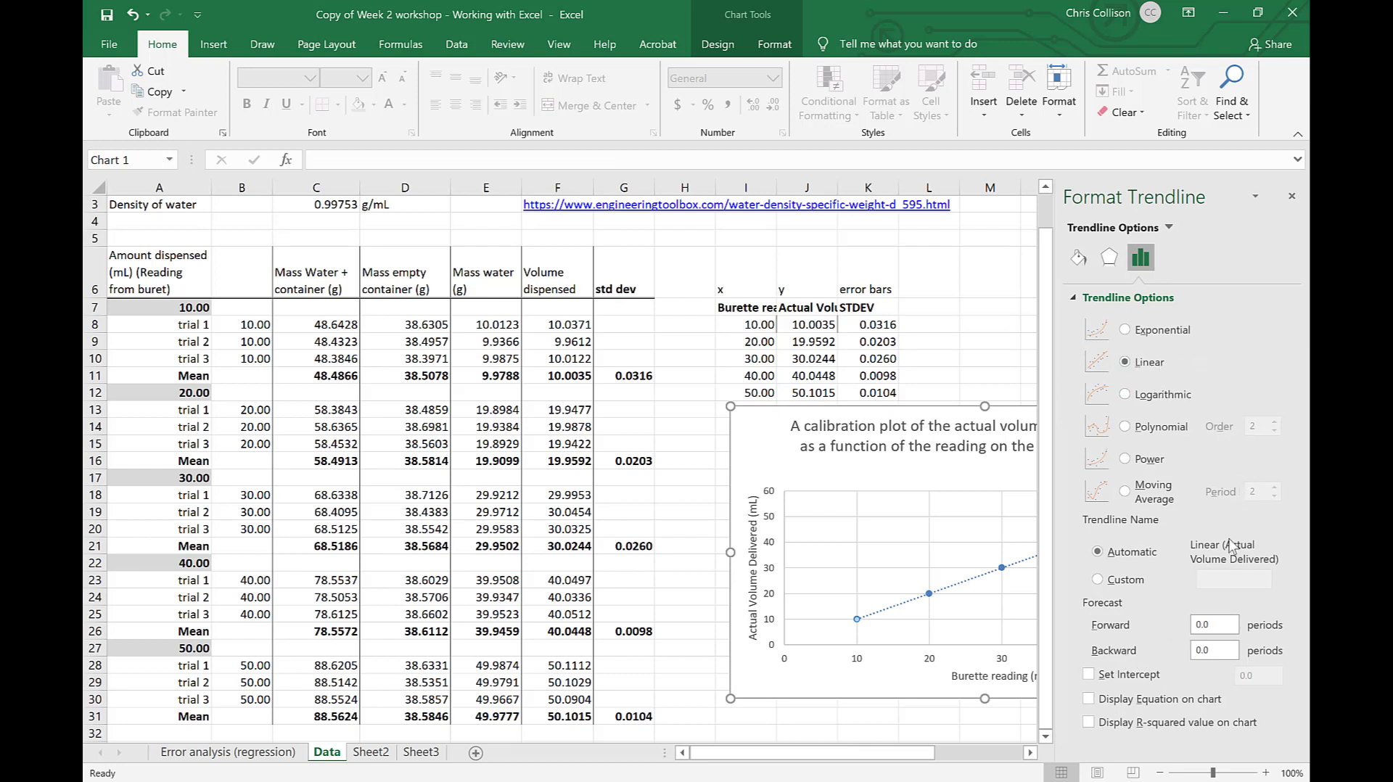
pyautogui.click(1088, 674)
pyautogui.click(1243, 297)
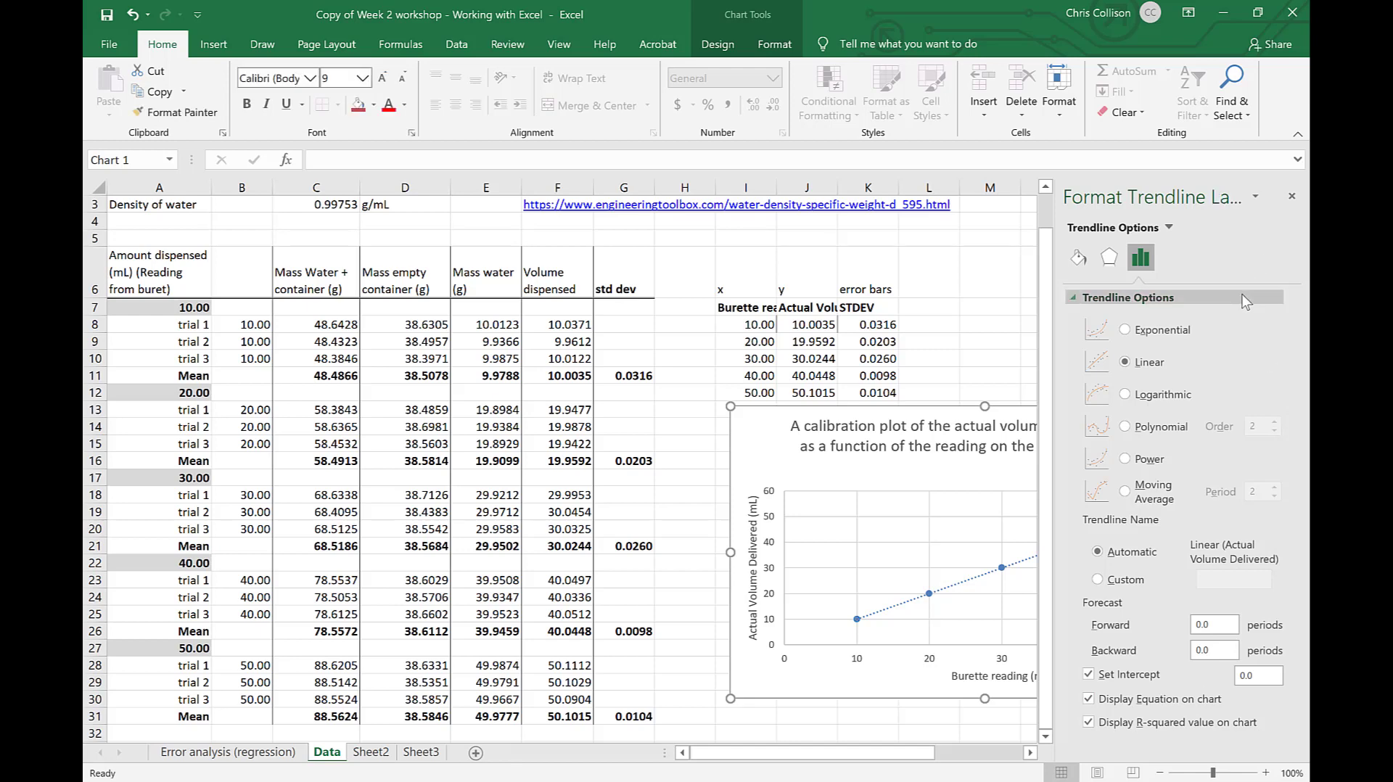
pyautogui.click(1291, 196)
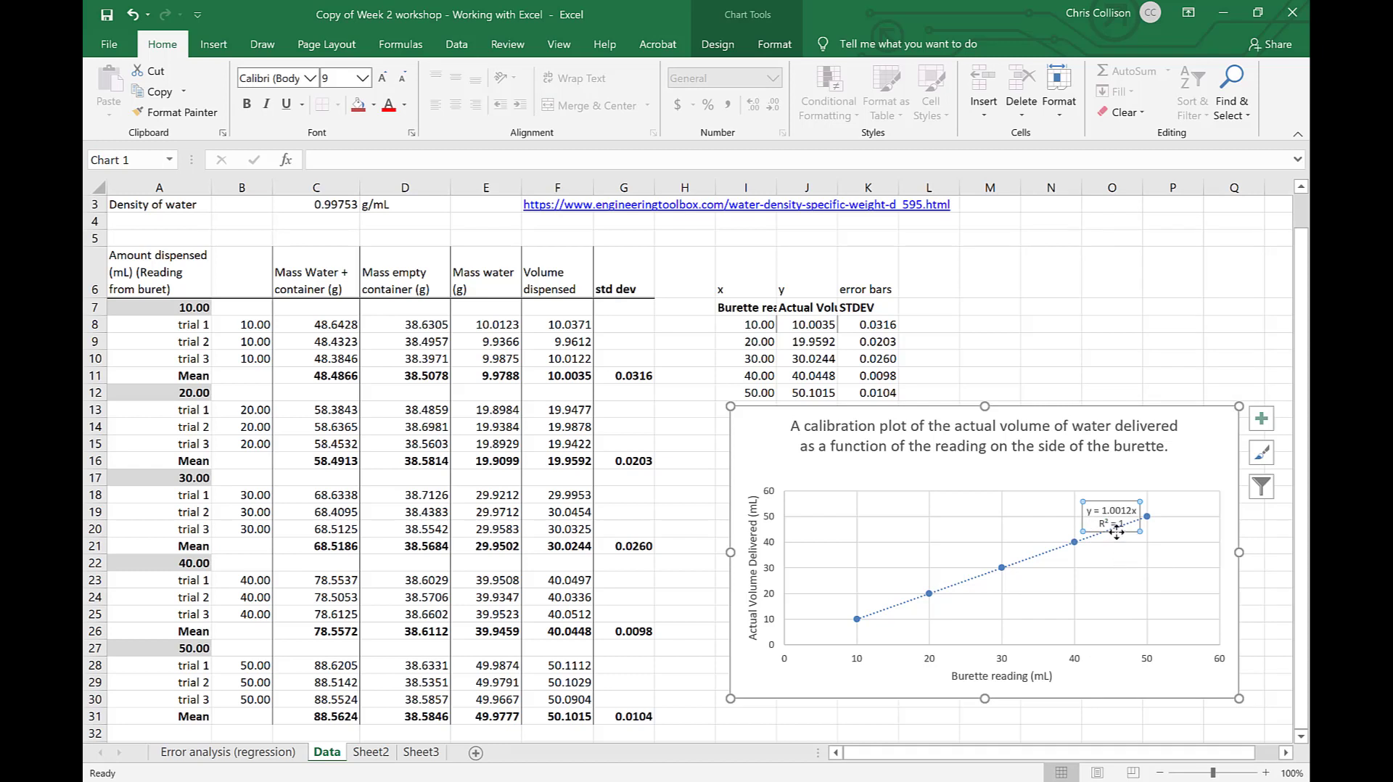
# Move the trendline equation label below the line and format it as Number with 3 decimal places
pyautogui.moveTo(1133, 531); pyautogui.dragTo(1141, 606)
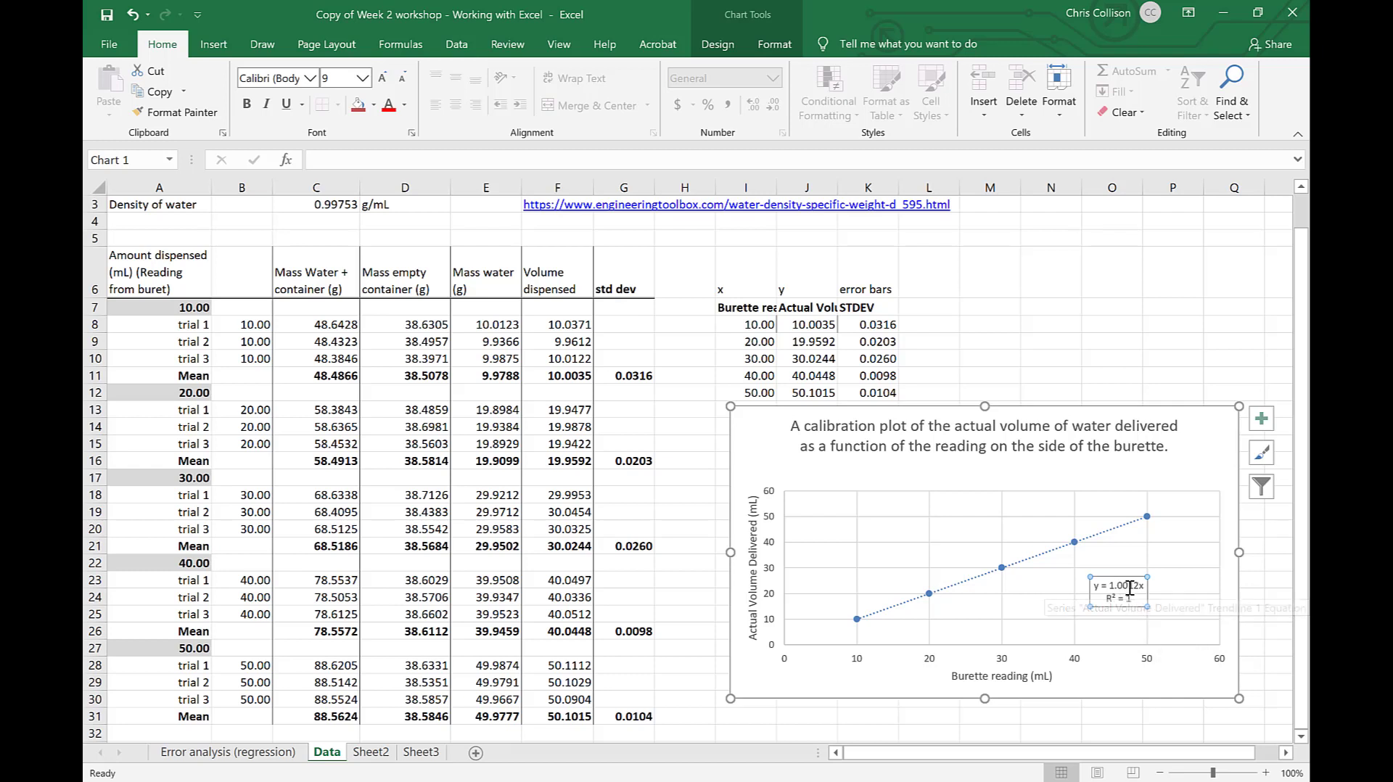
pyautogui.rightClick(1104, 600)
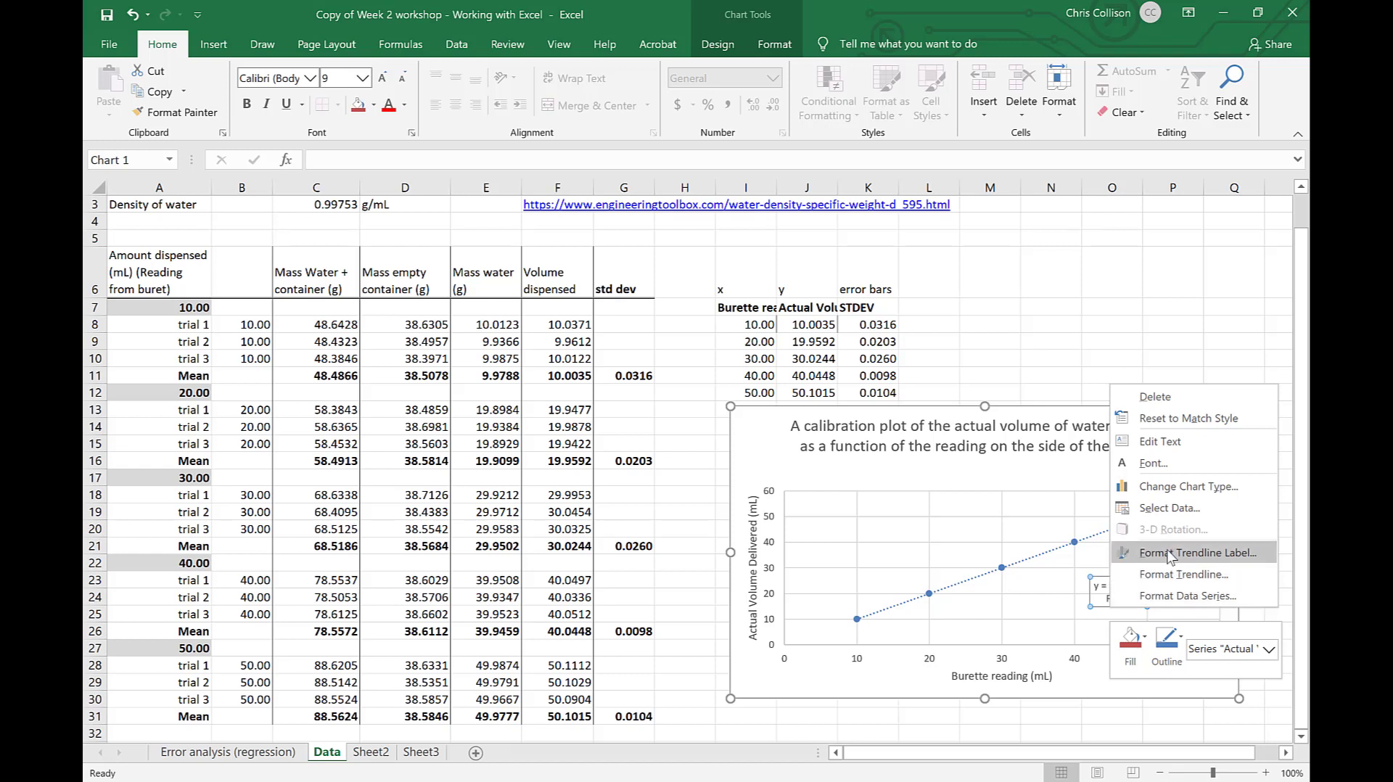
pyautogui.click(1170, 555)
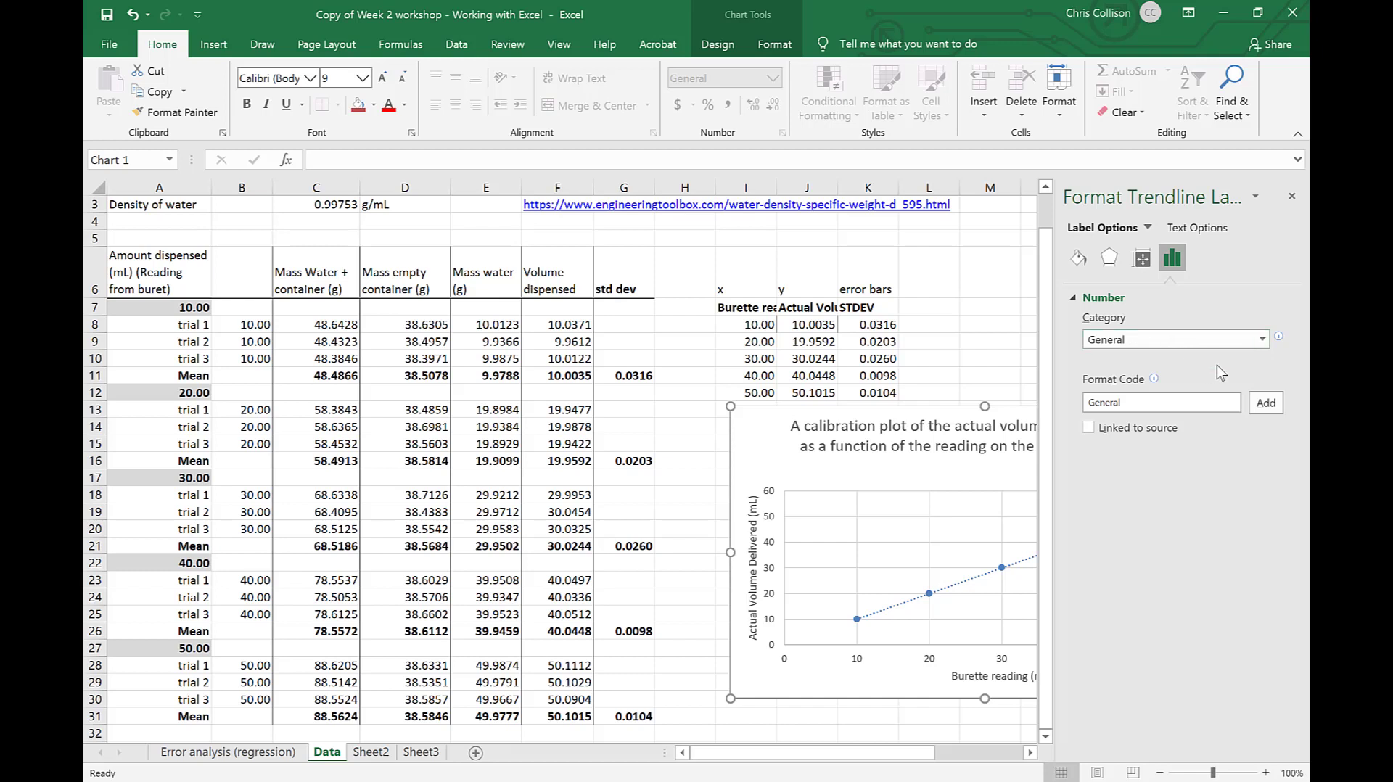
pyautogui.click(1262, 339)
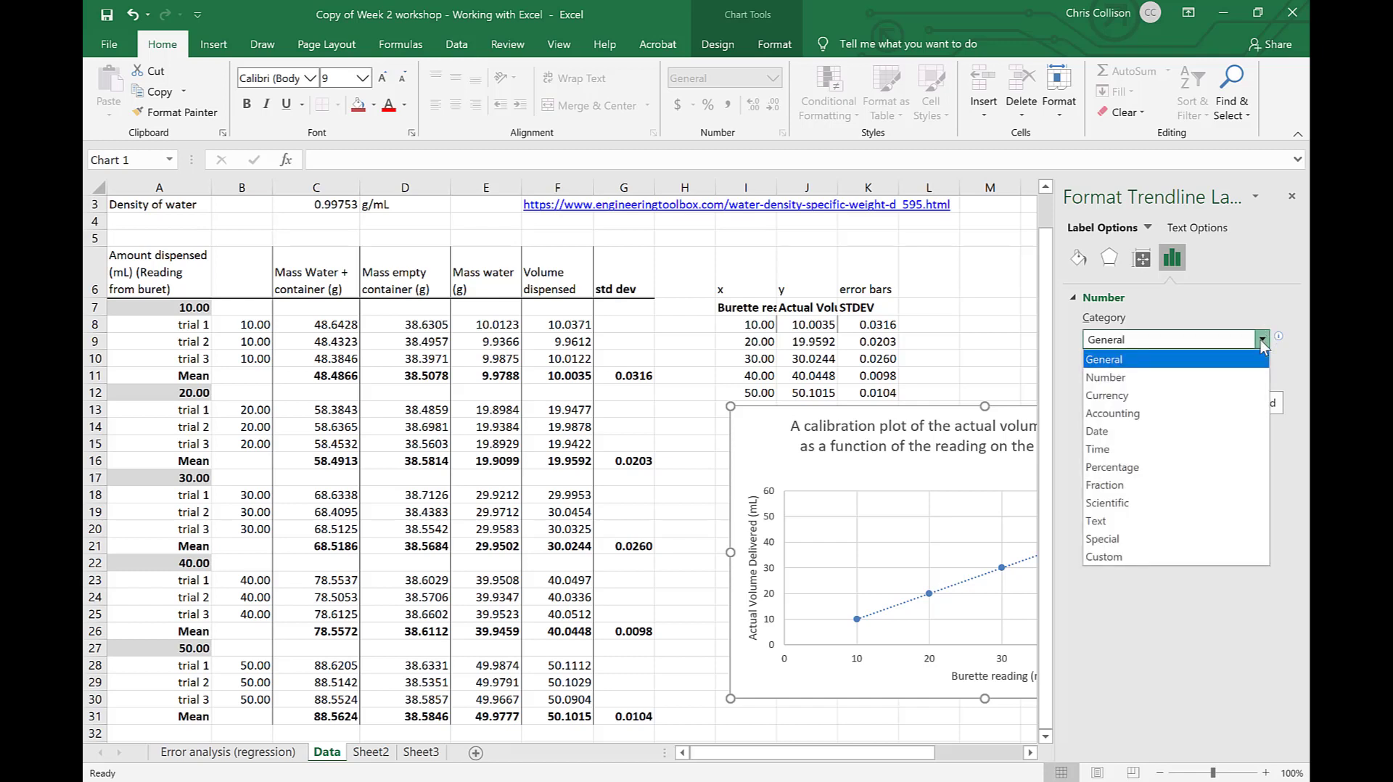
pyautogui.click(1118, 377)
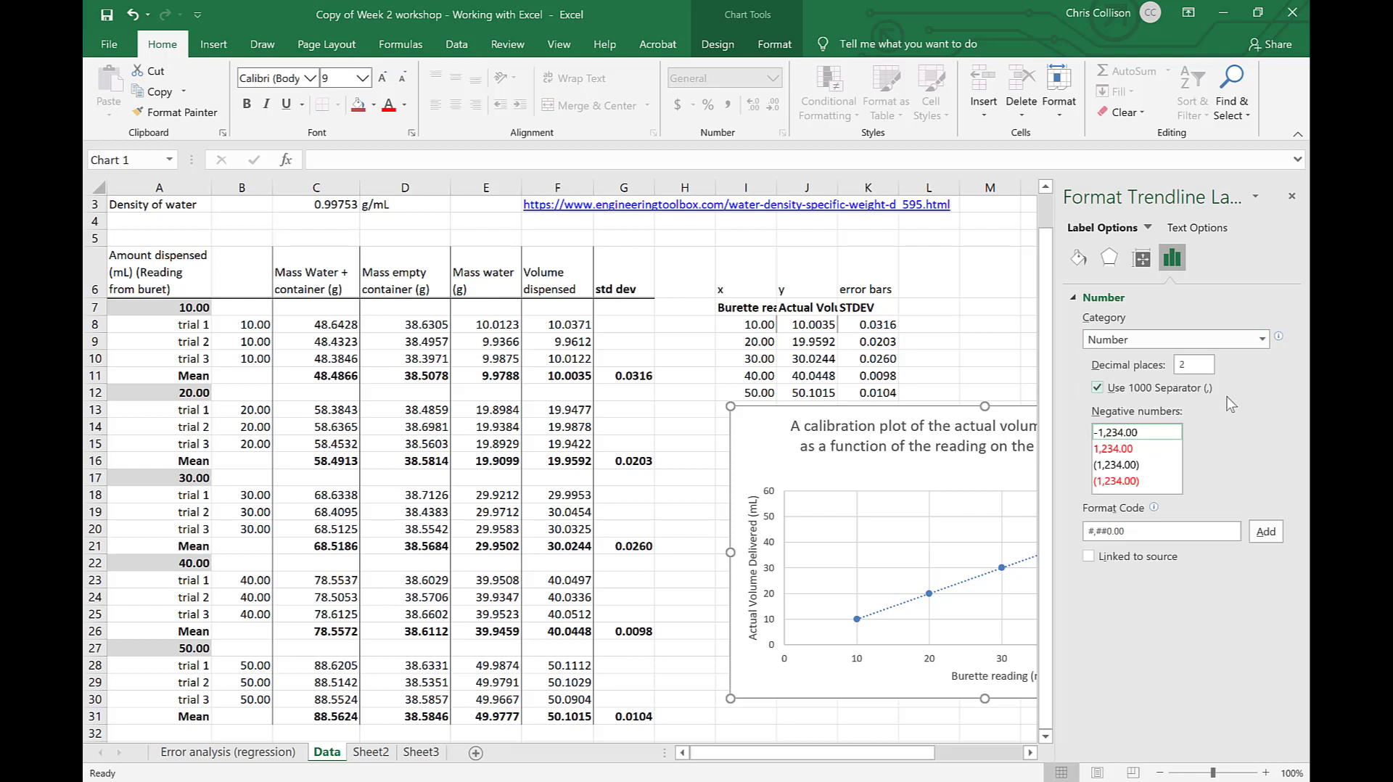
pyautogui.click(1199, 367)
pyautogui.press('BackSpace')
pyautogui.click(1263, 538)
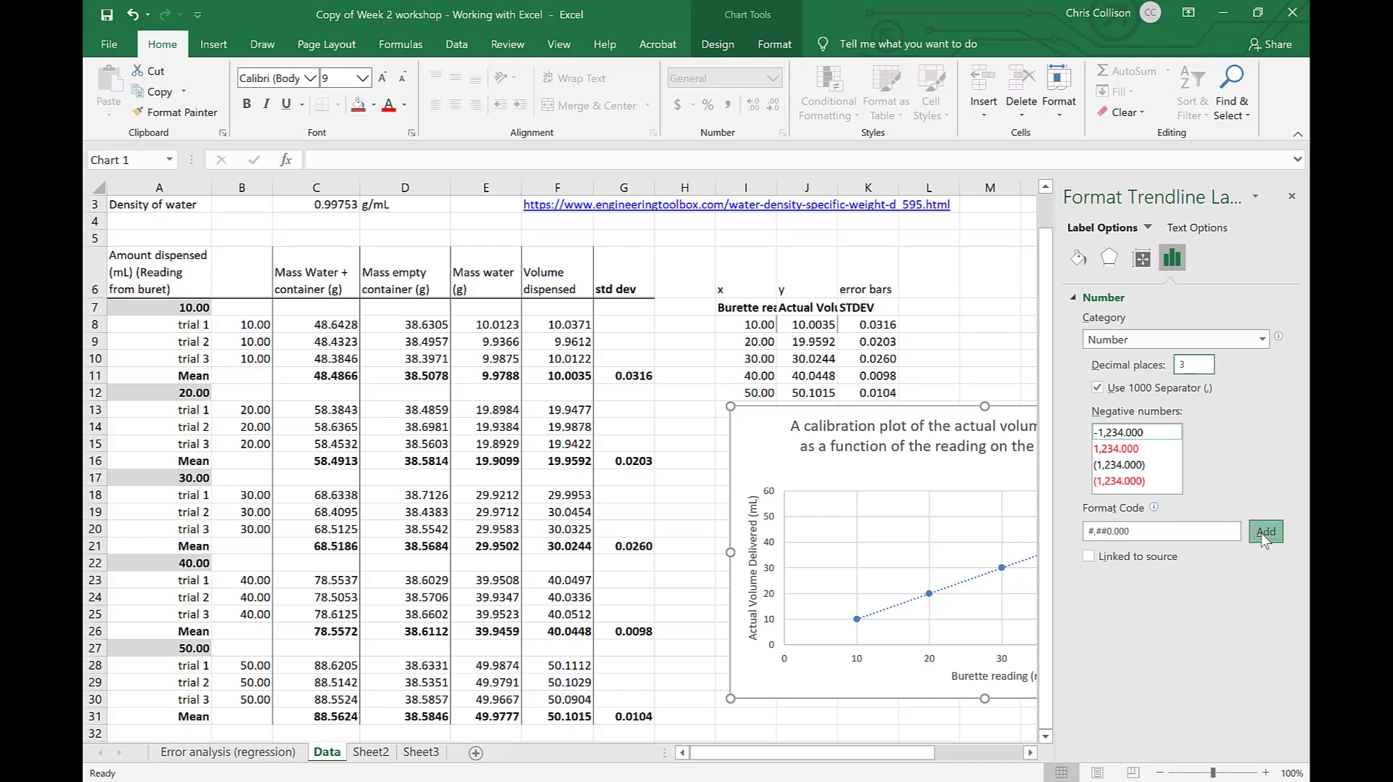
pyautogui.click(1286, 196)
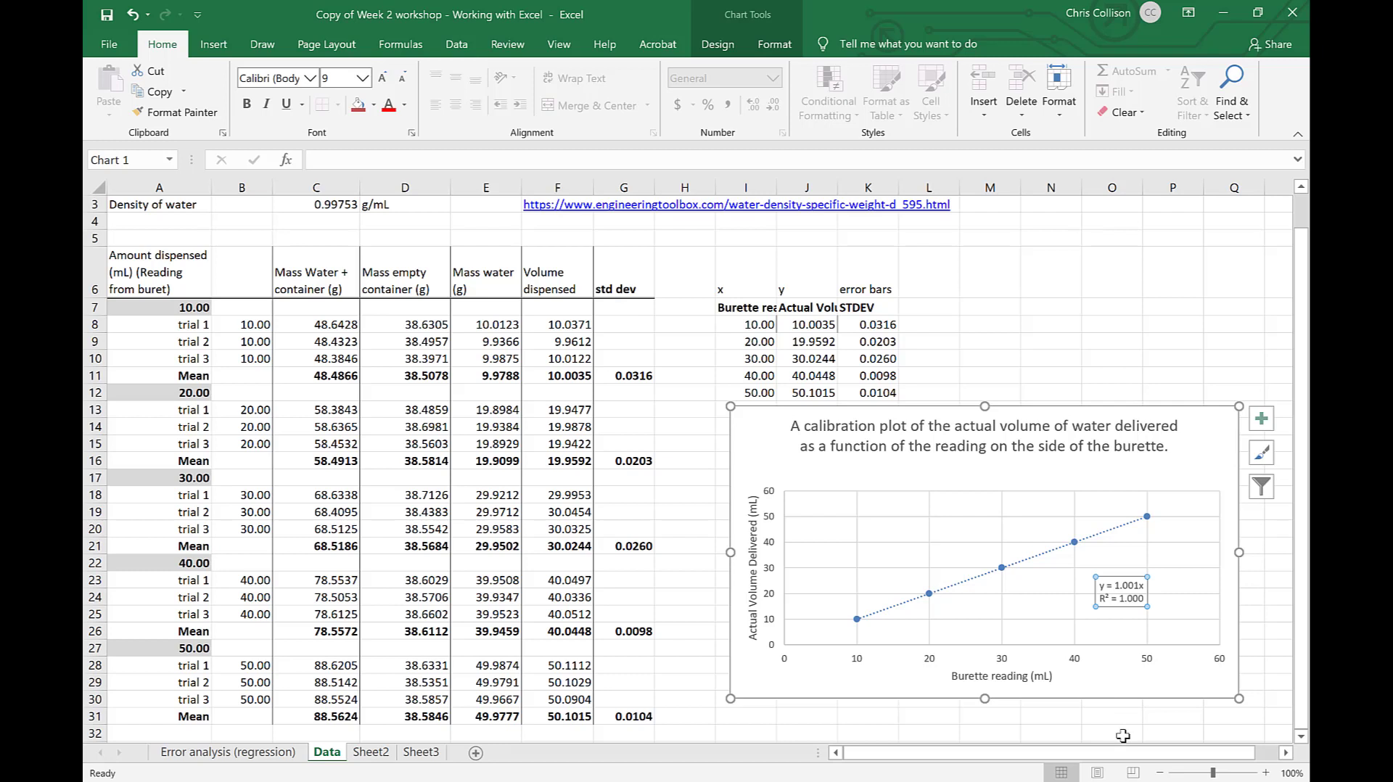
# Remove the fixed intercept from the trendline, keeping the equation and R-squared value displayed on the chart
pyautogui.rightClick(1028, 565)
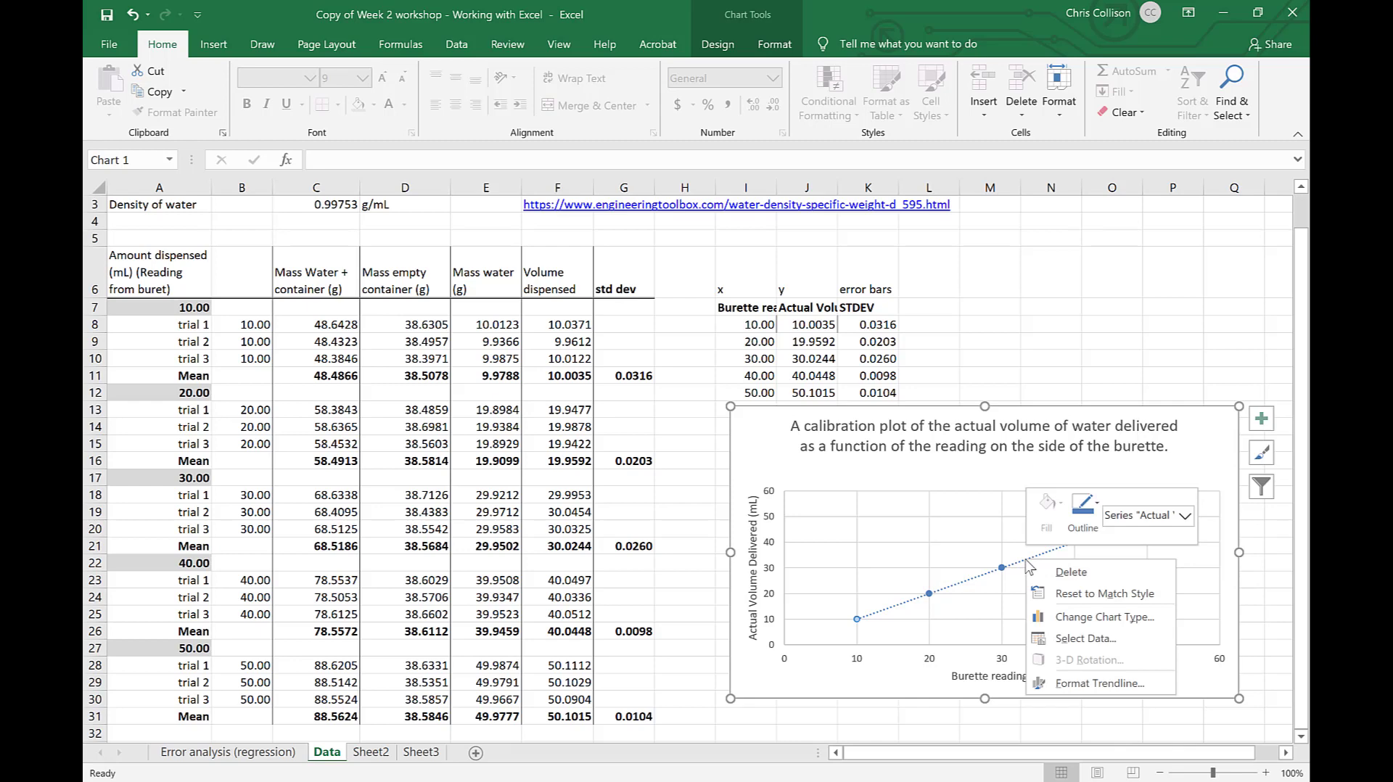
pyautogui.click(1096, 684)
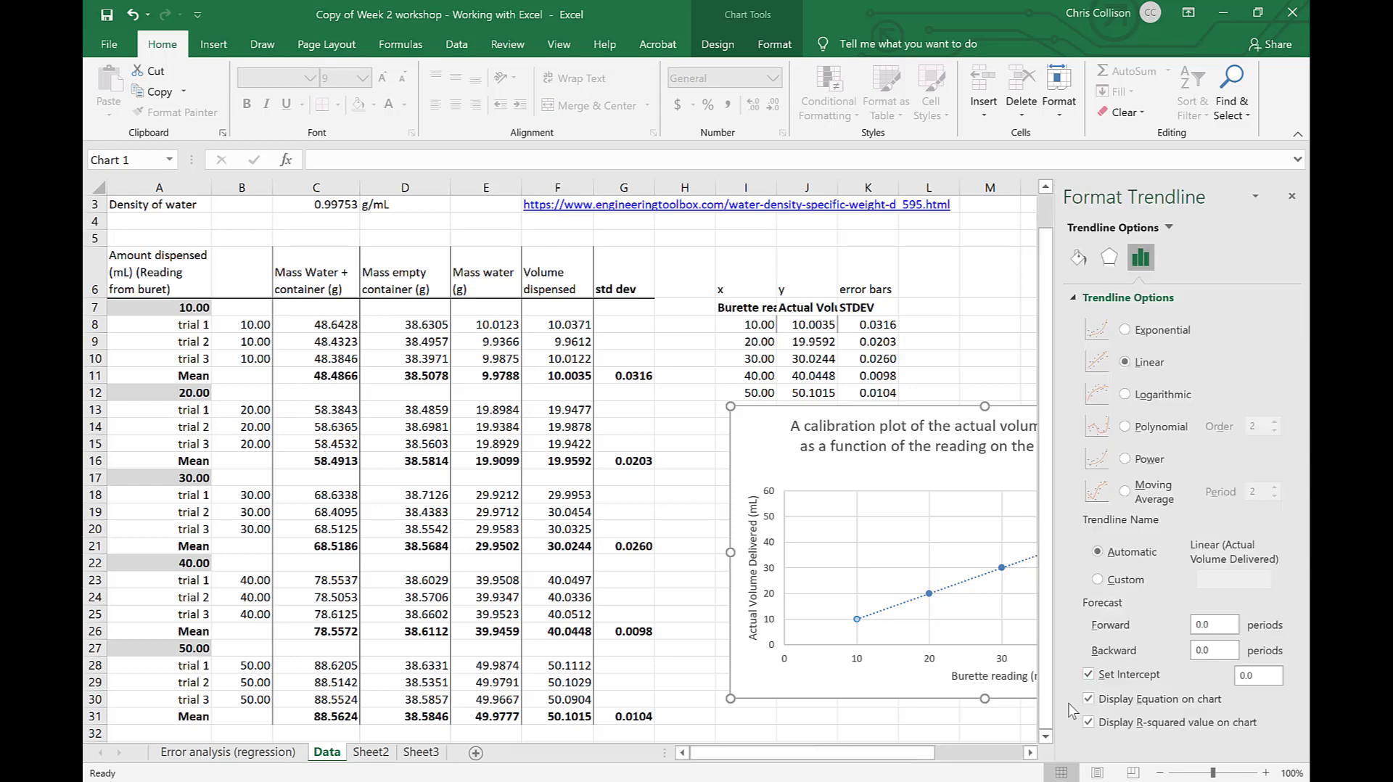
pyautogui.click(1088, 675)
pyautogui.click(1088, 698)
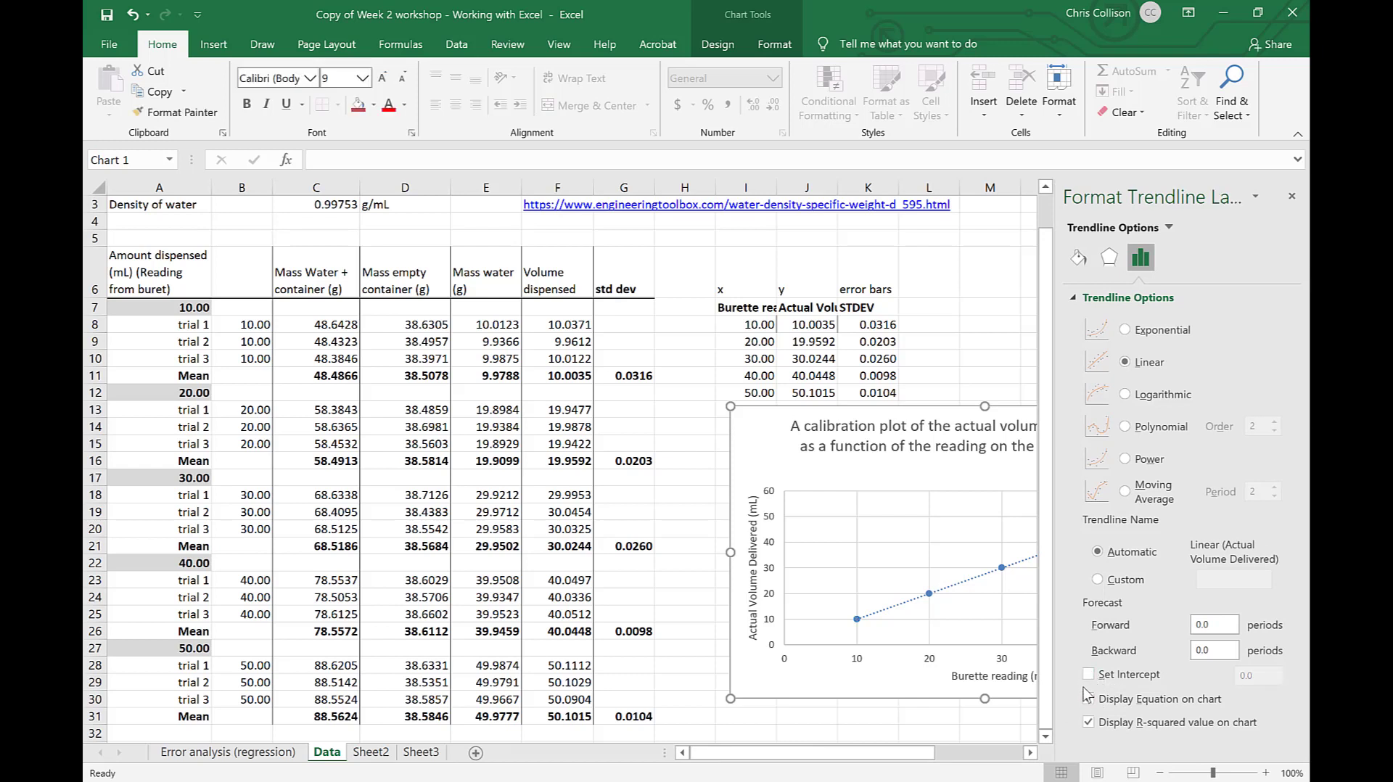
pyautogui.click(1291, 196)
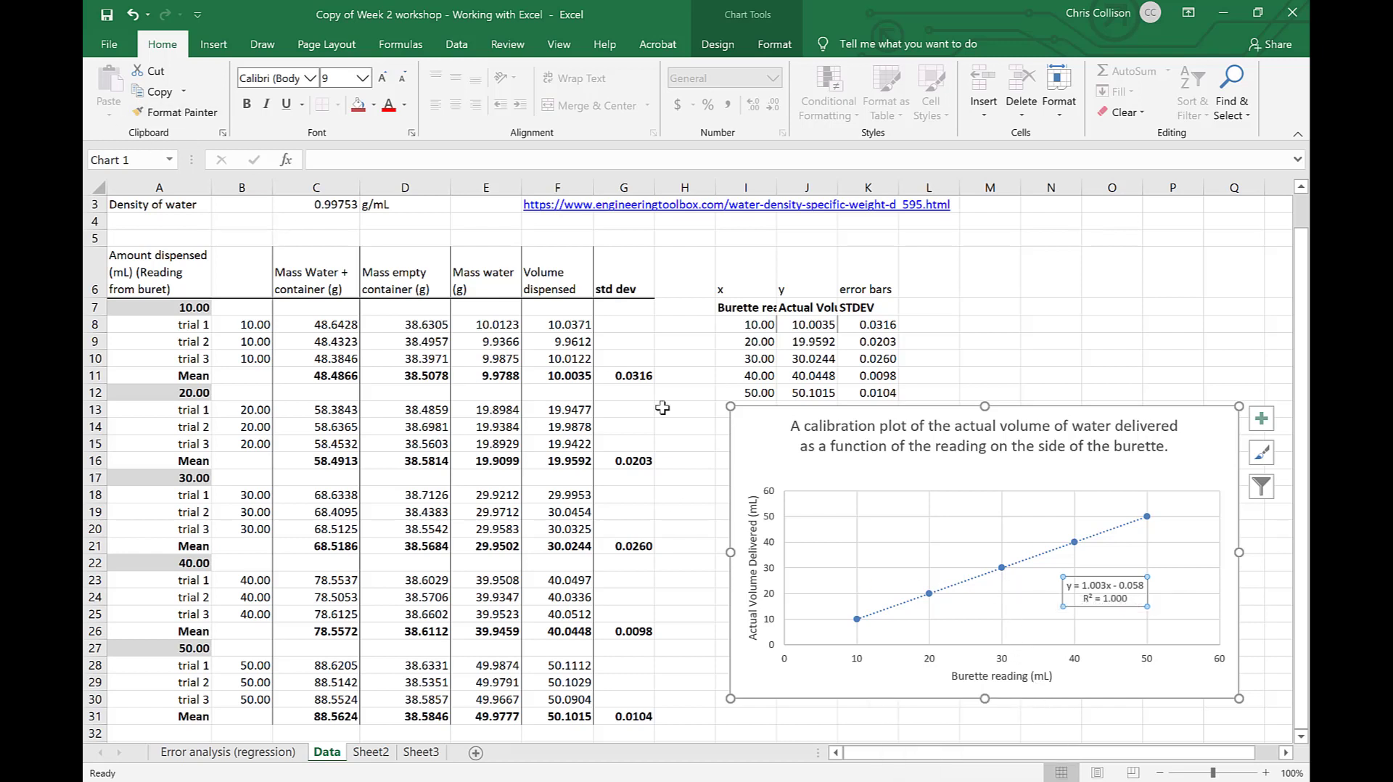
# Add error bars to the scatter chart and switch the vertical error amount to Custom
pyautogui.click(758, 443)
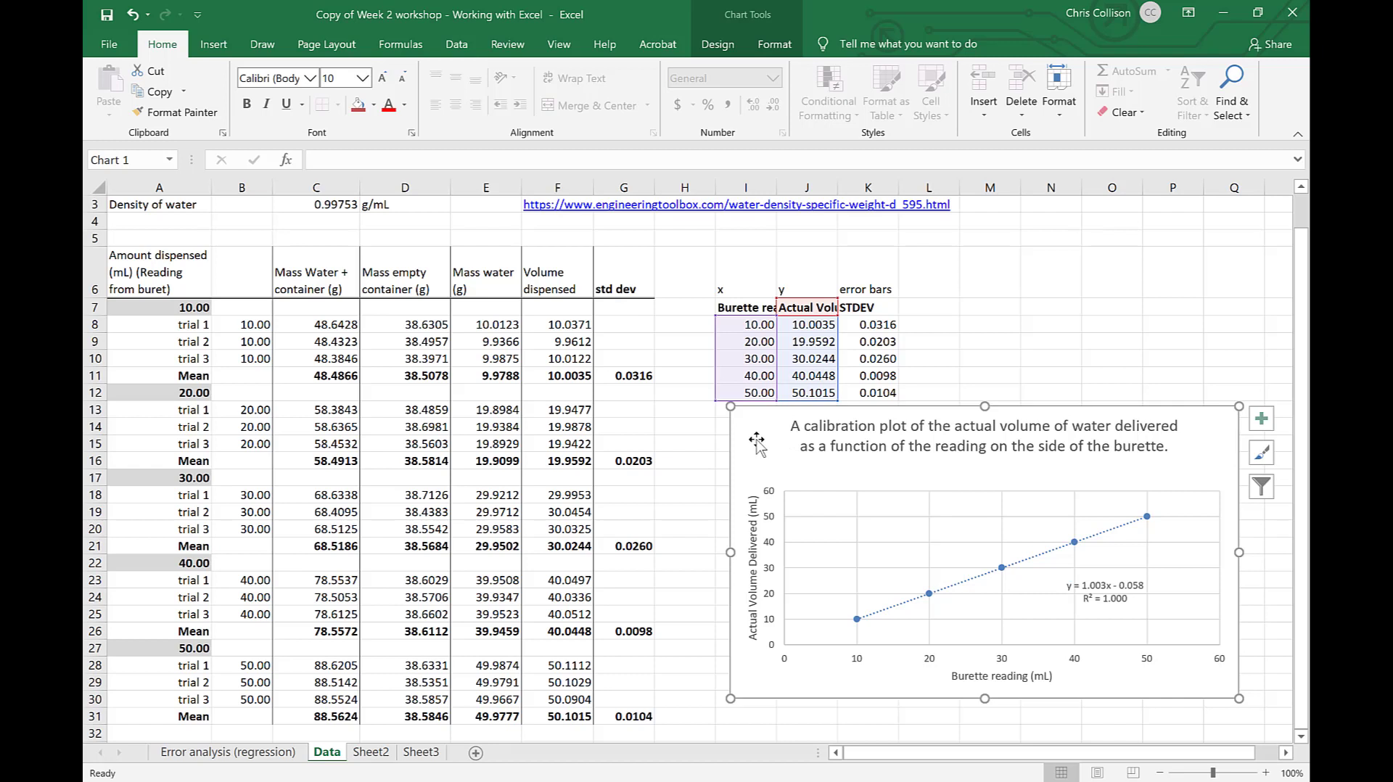
pyautogui.click(718, 45)
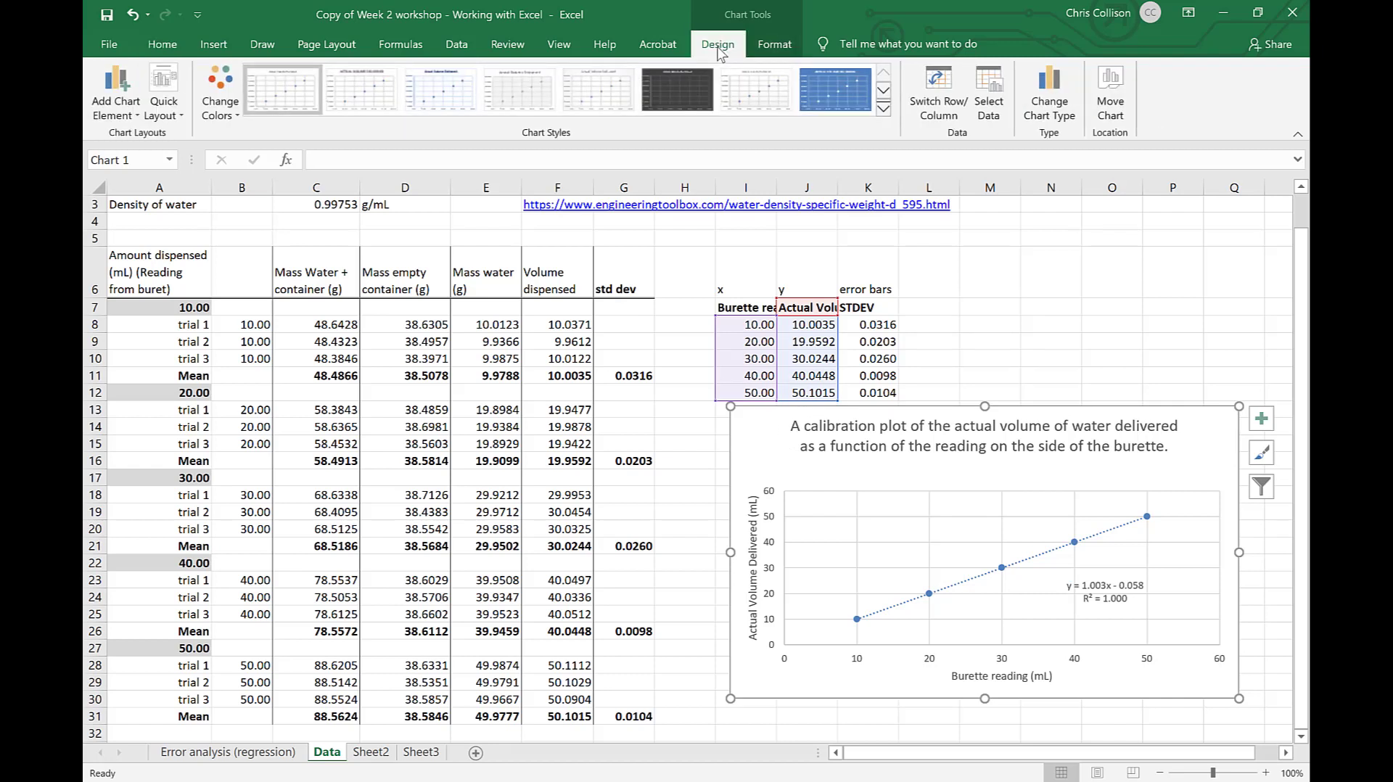
pyautogui.click(112, 93)
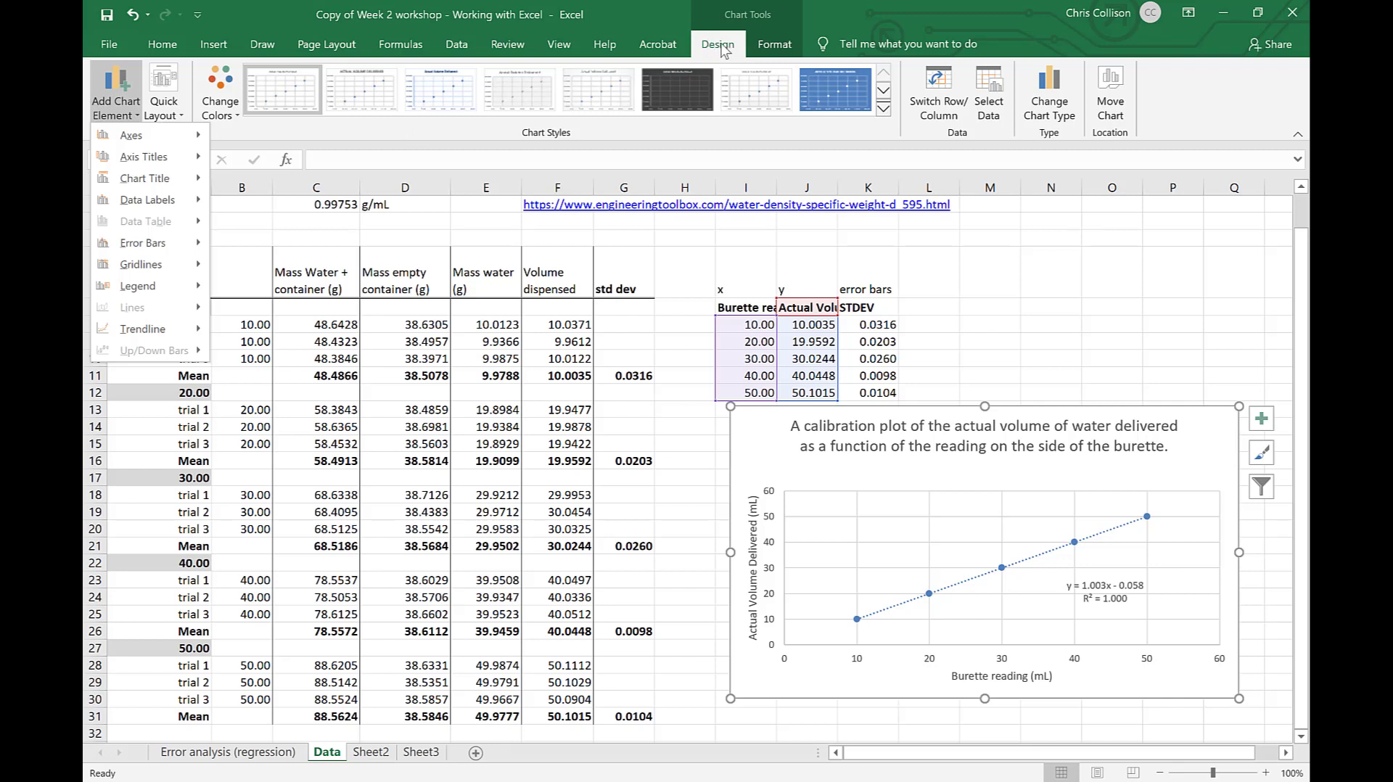
pyautogui.moveTo(148, 245)
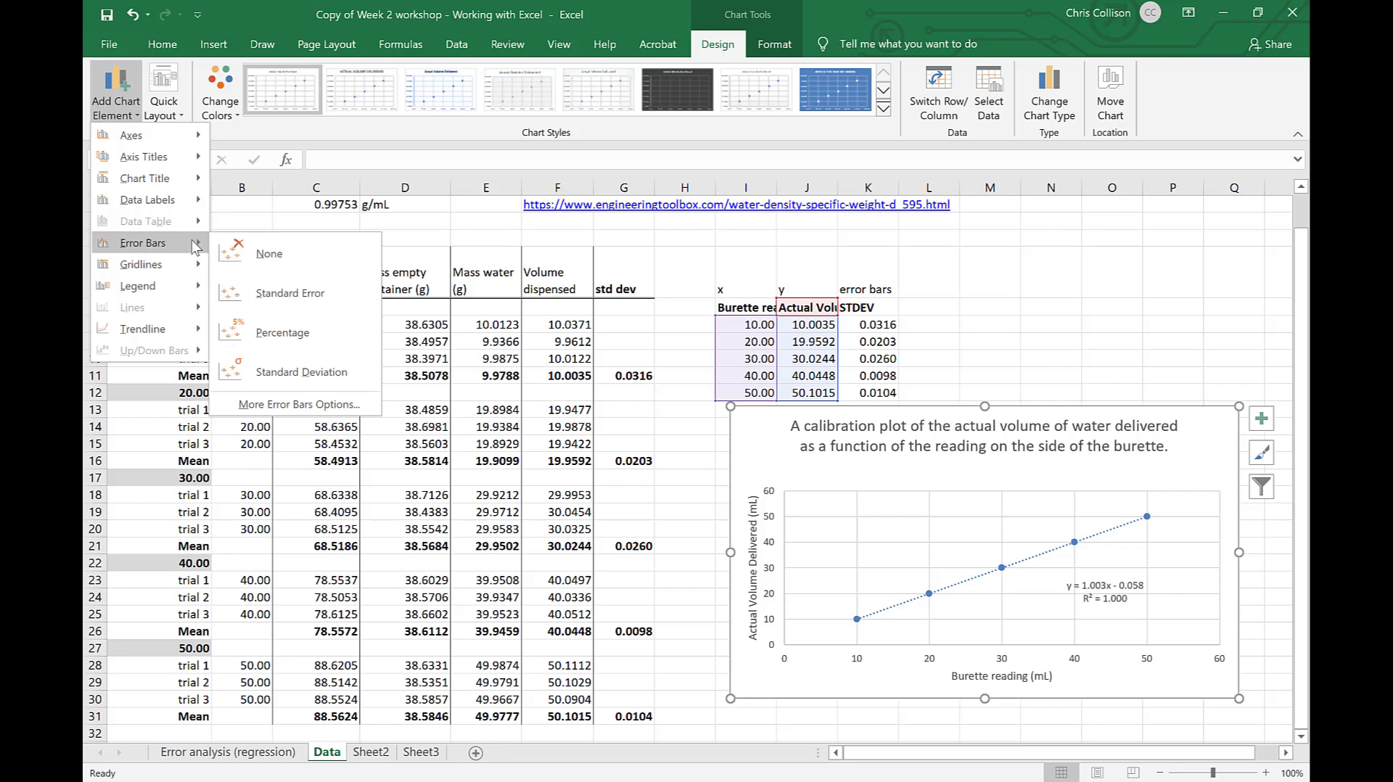
pyautogui.click(291, 405)
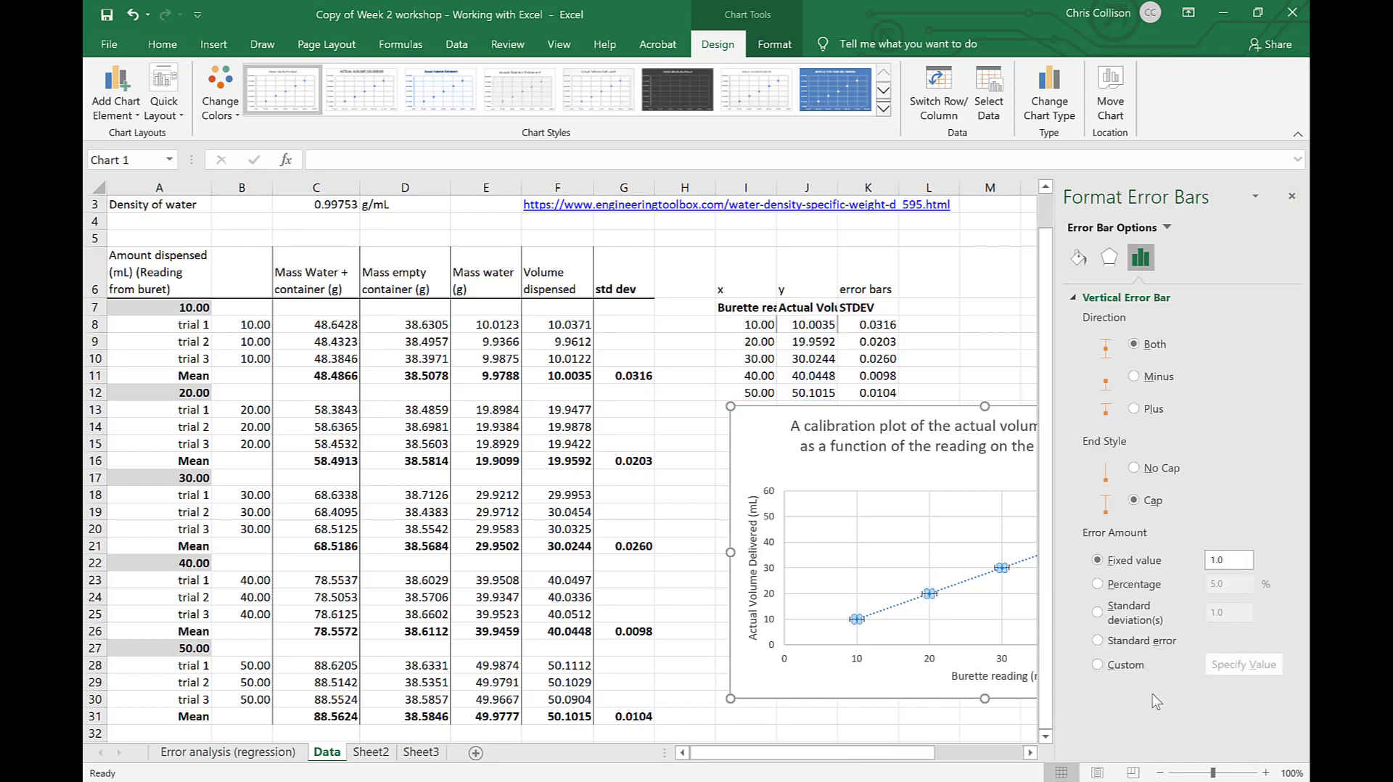
pyautogui.click(1096, 664)
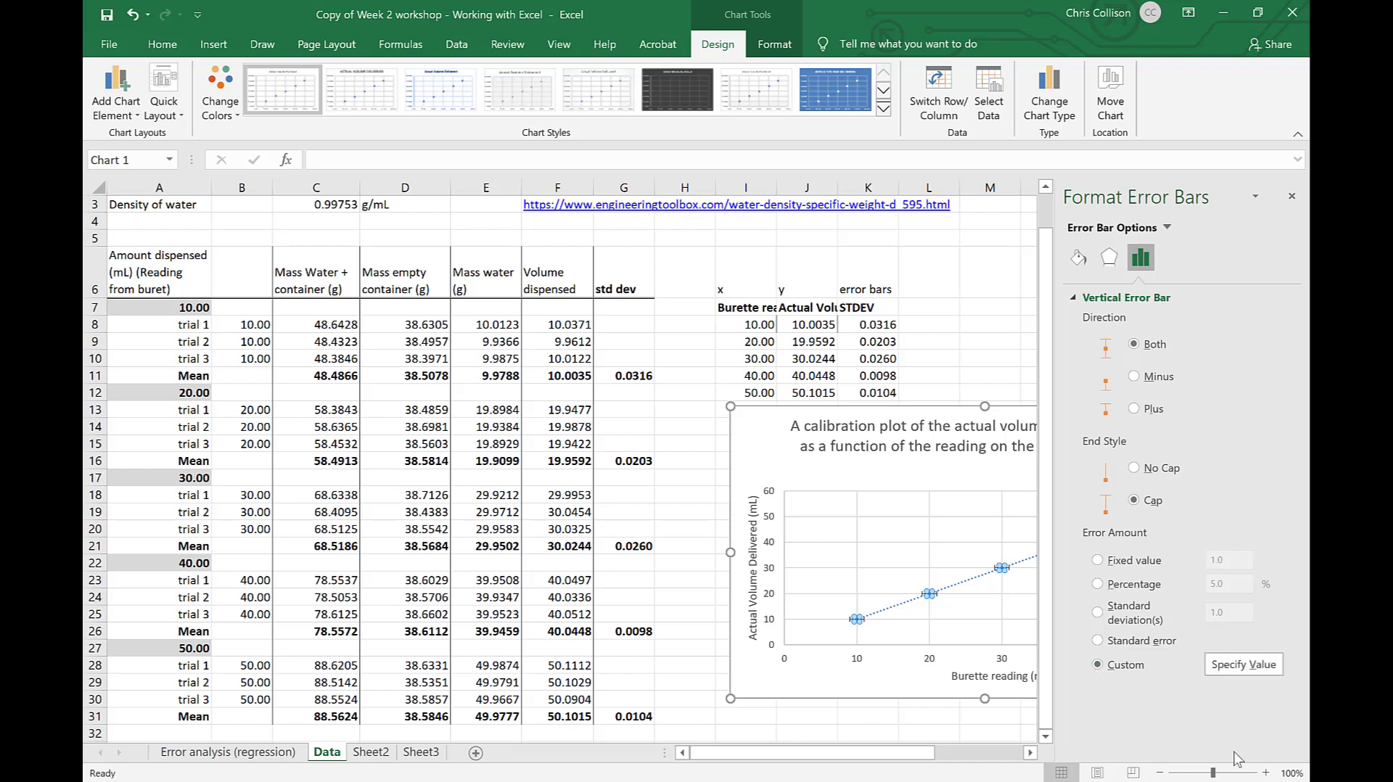
# Specify the STDEV values in K8:K12 on the Data sheet as both the positive and negative custom error values
pyautogui.click(1241, 664)
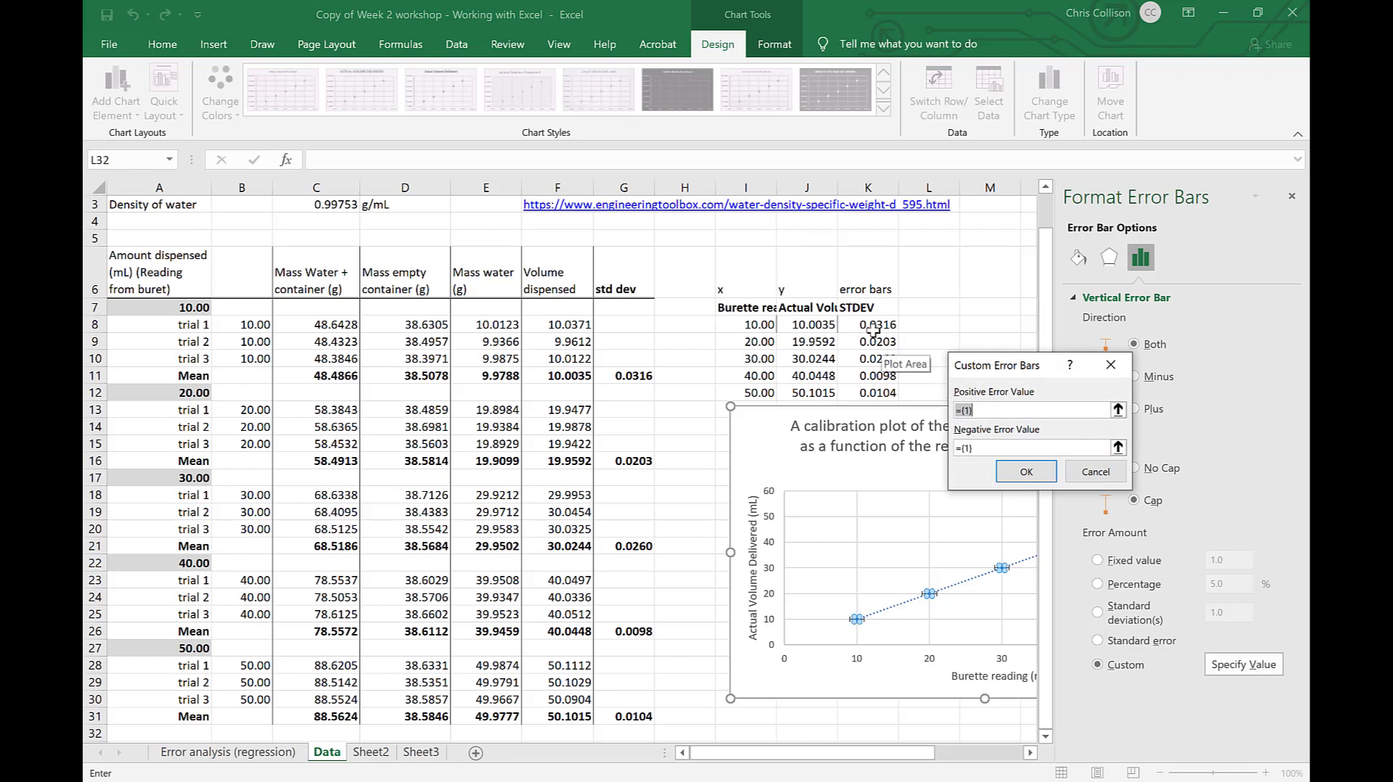
pyautogui.moveTo(875, 325); pyautogui.dragTo(885, 392)
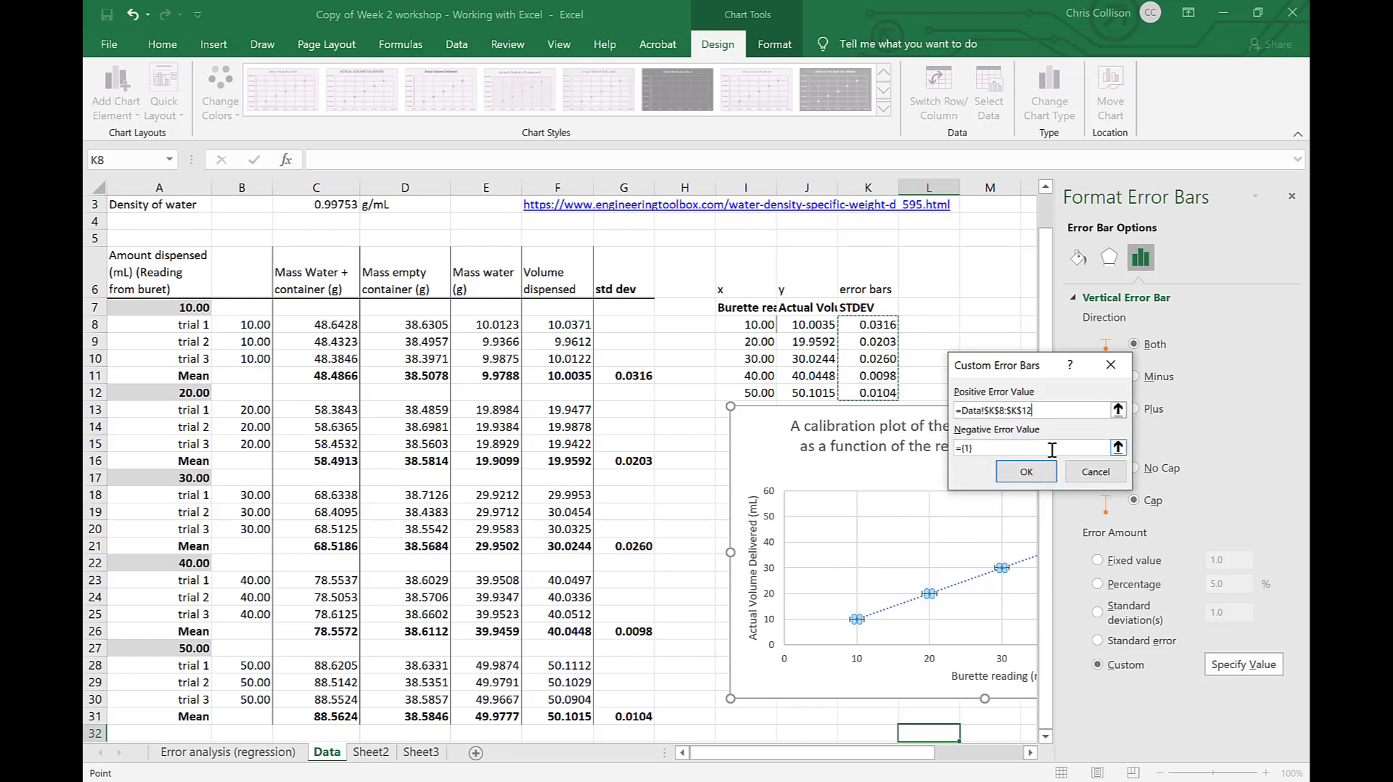
pyautogui.click(1117, 447)
pyautogui.click(873, 324)
pyautogui.moveTo(873, 324); pyautogui.dragTo(879, 390)
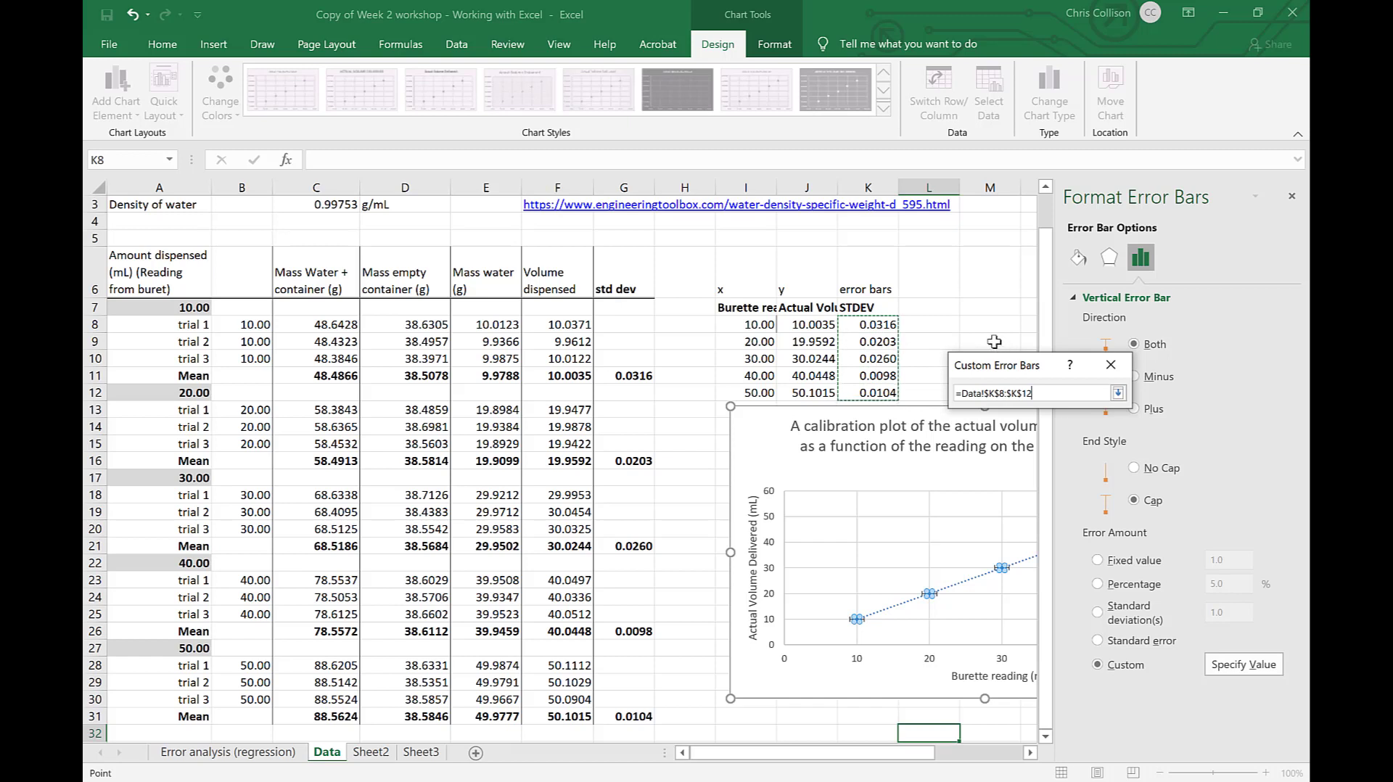
pyautogui.press('Return')
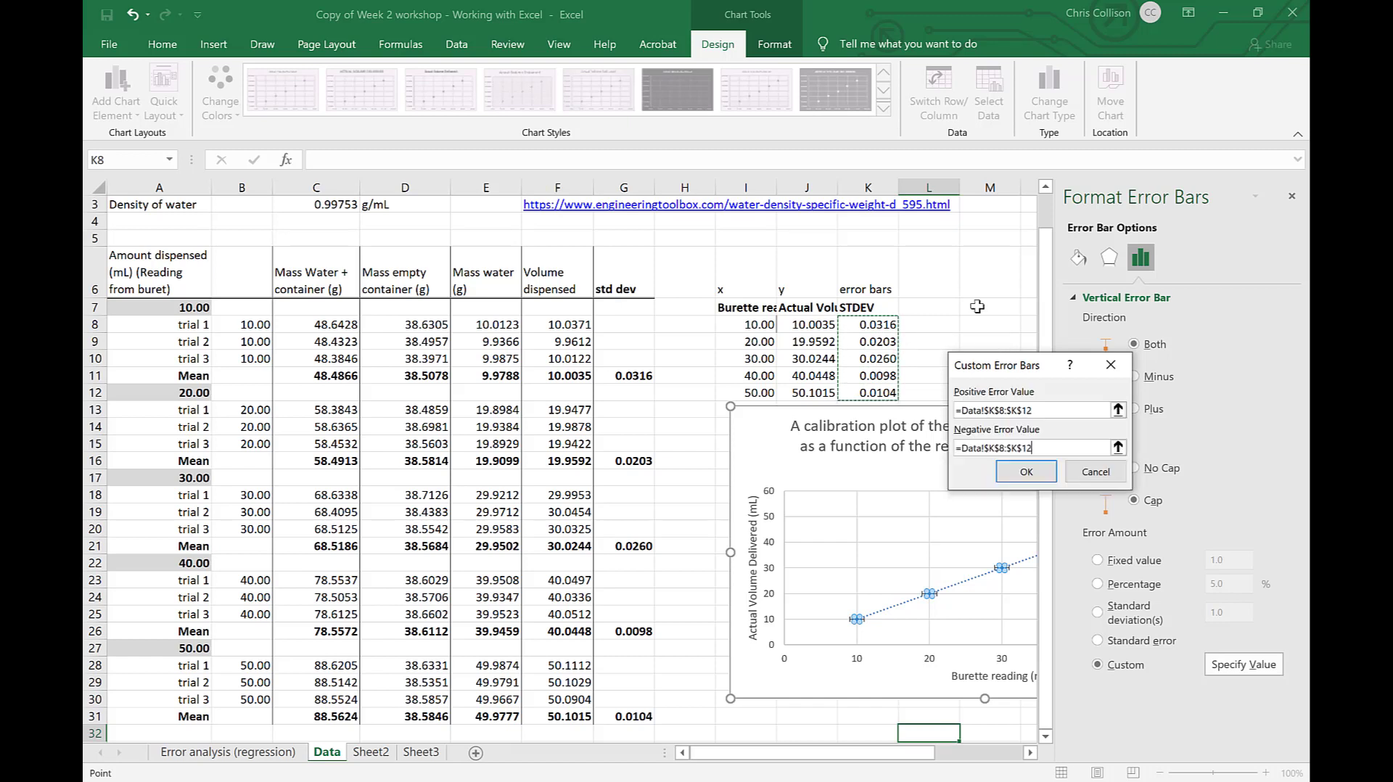
pyautogui.click(1013, 474)
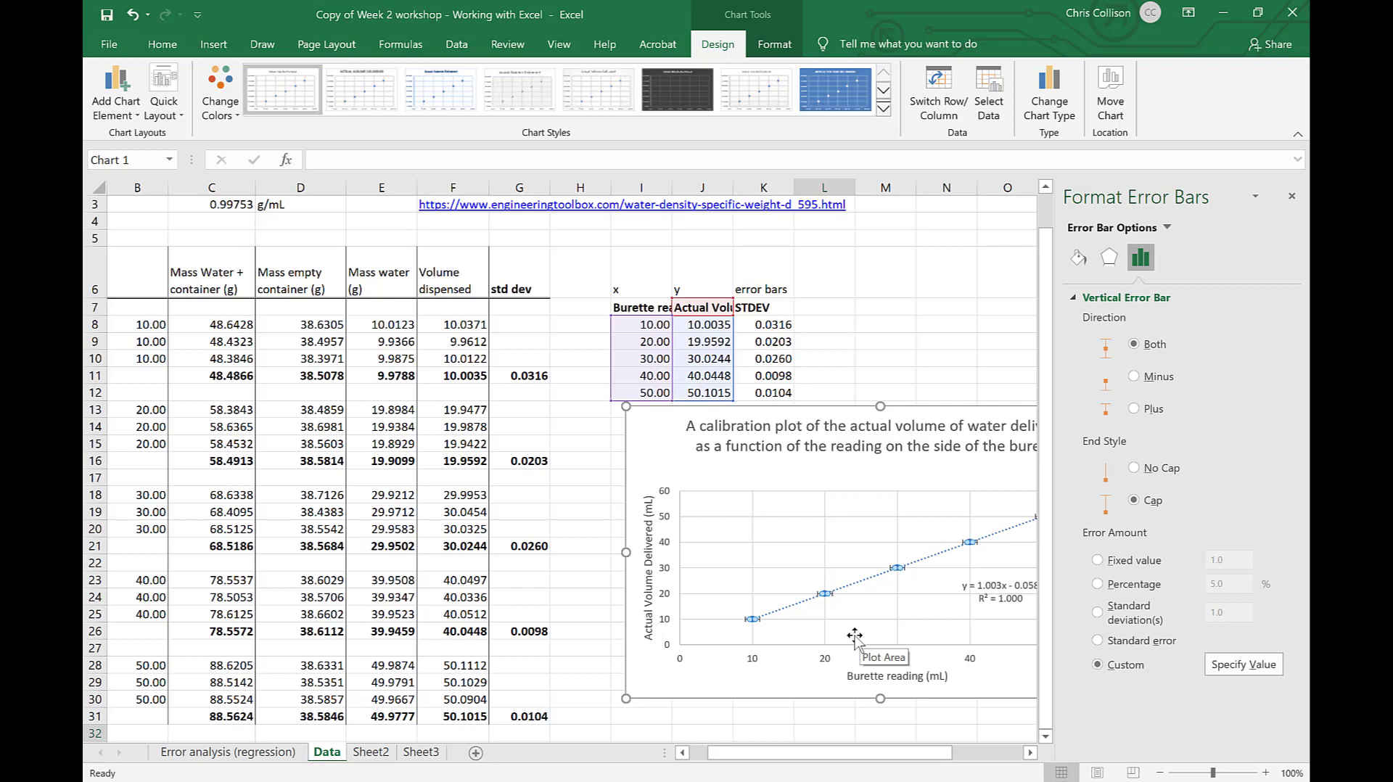
# Delete the horizontal error bars from the scatter chart's data series
pyautogui.rightClick(831, 595)
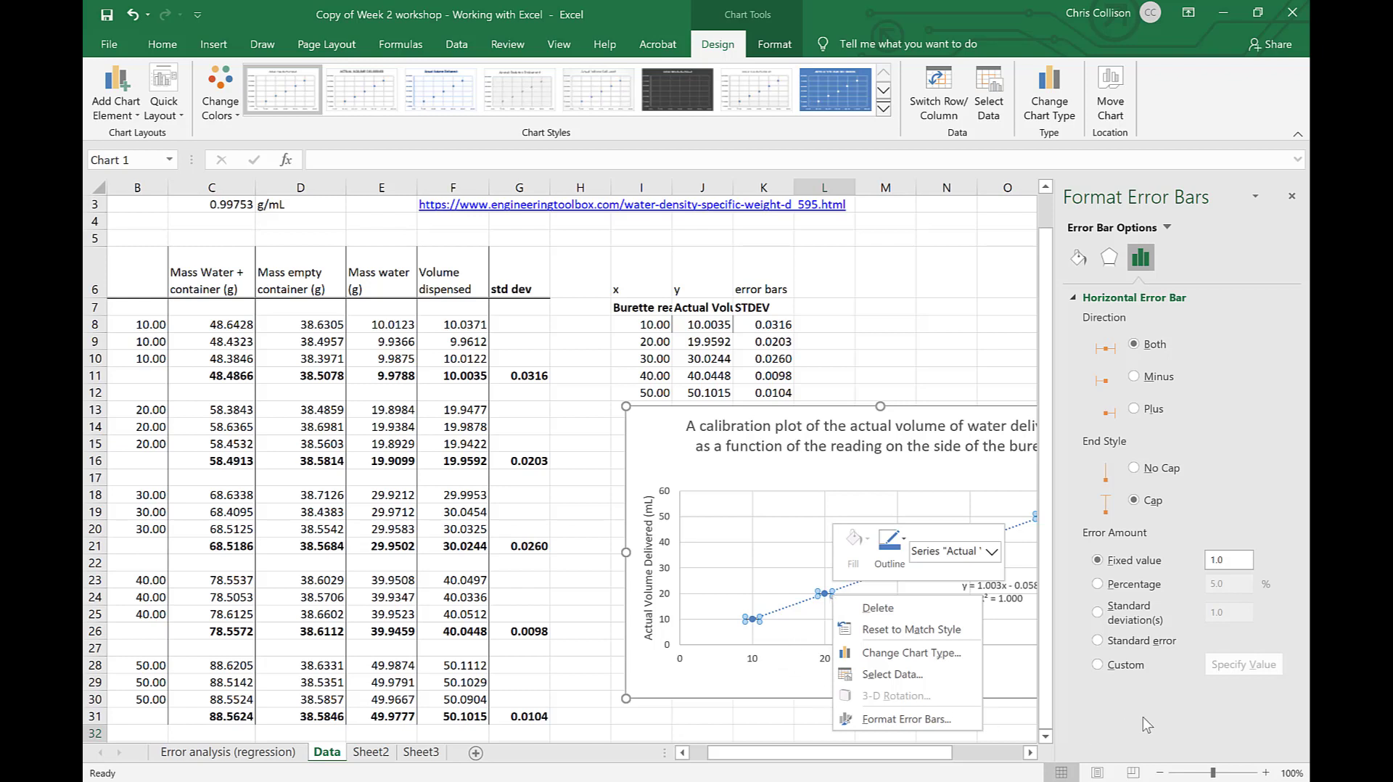
pyautogui.click(1265, 655)
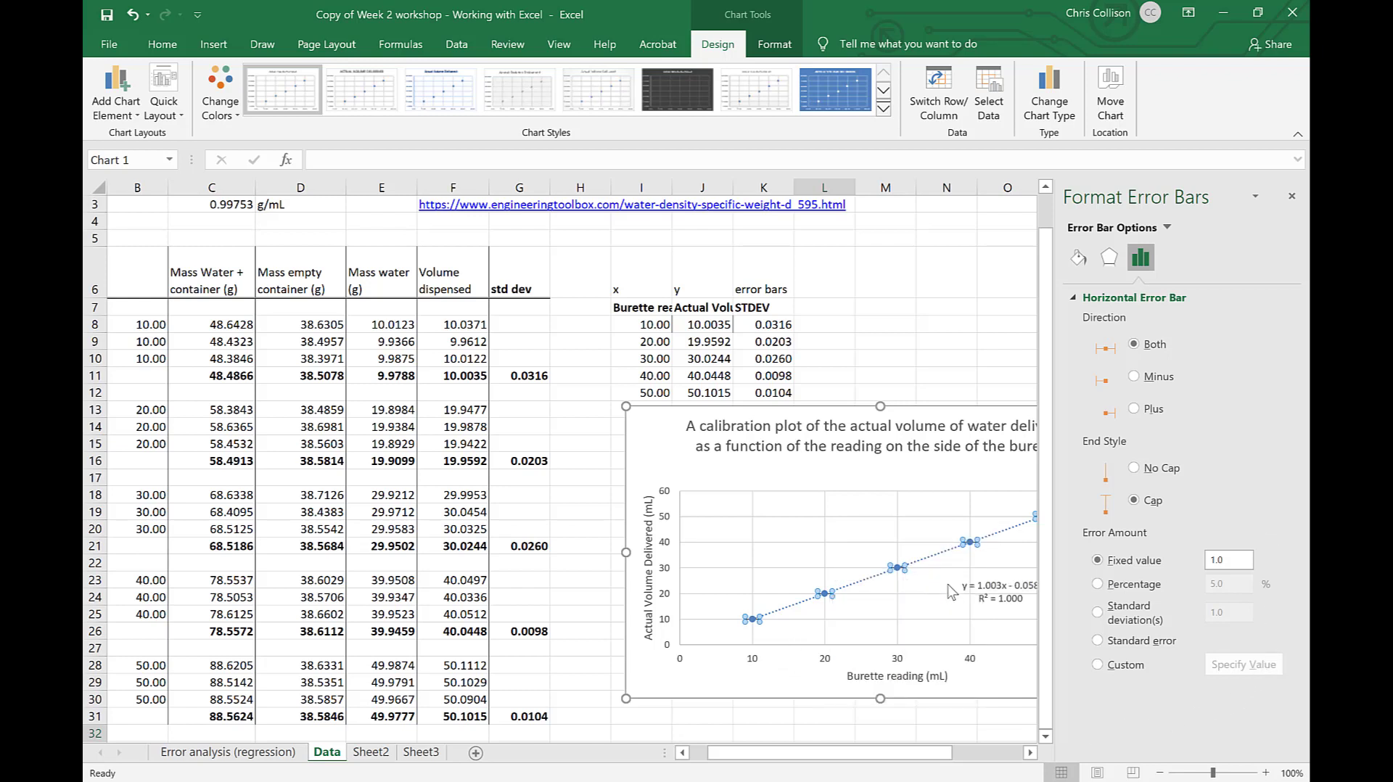
pyautogui.press('Delete')
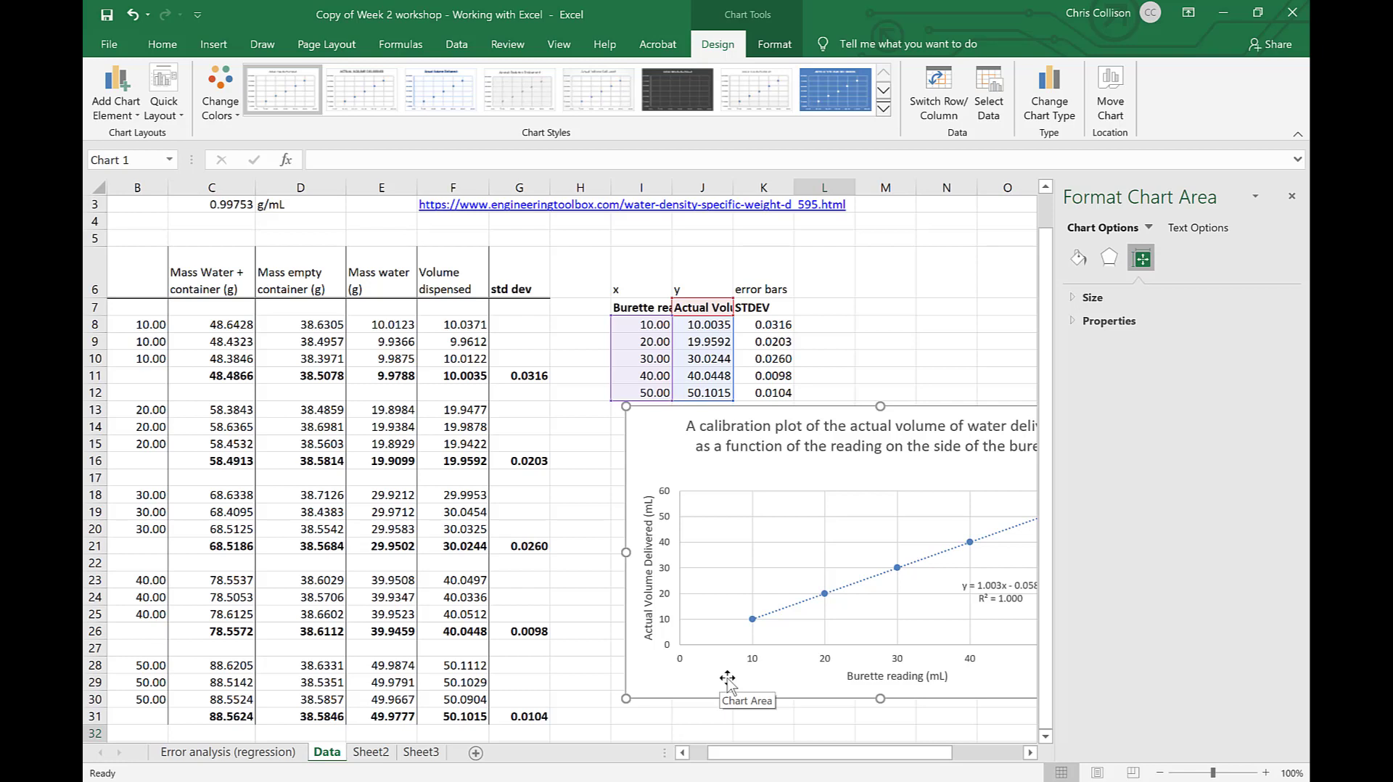
# Narrow the vertical axis bounds to a minimum of 9.8 and a maximum of 10.2 to inspect the first point's error bar
pyautogui.click(668, 600)
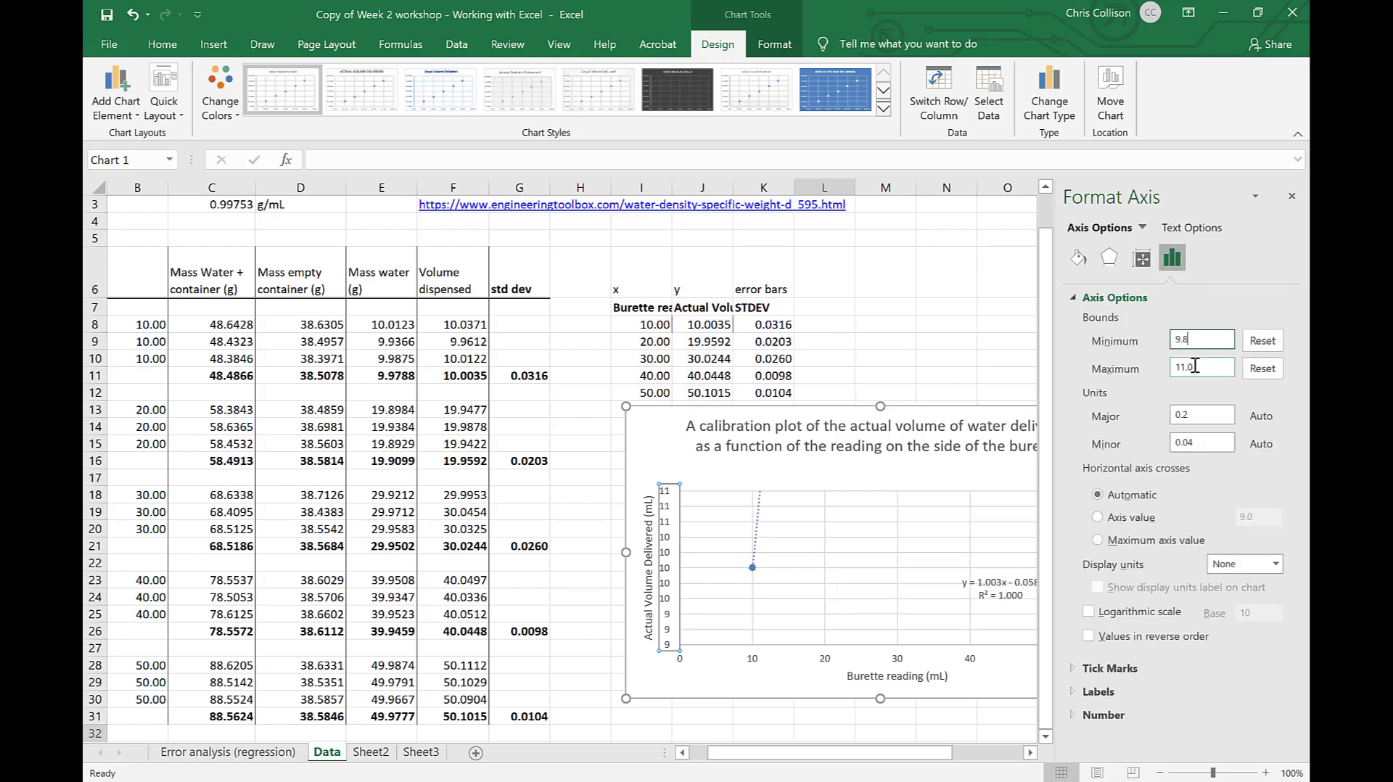
pyautogui.write('0.2')
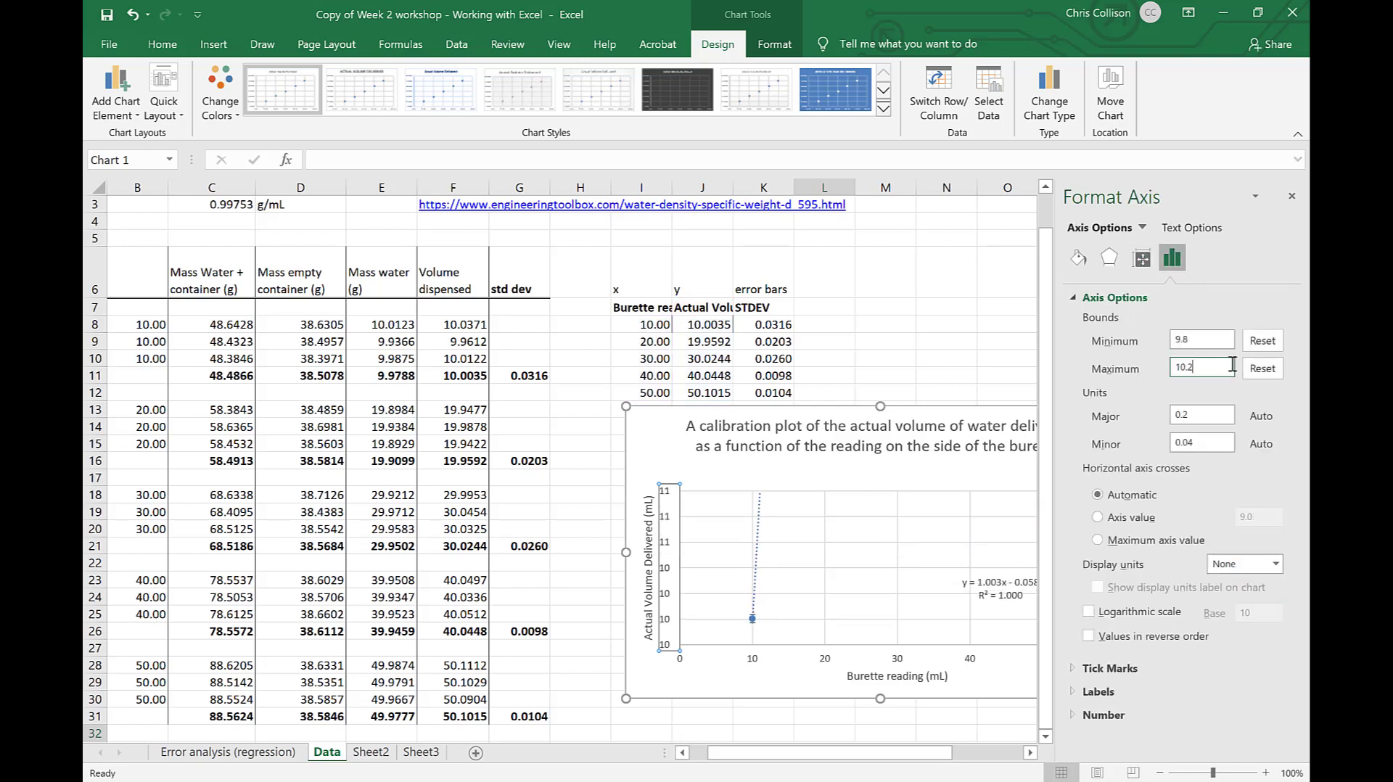
pyautogui.click(1210, 338)
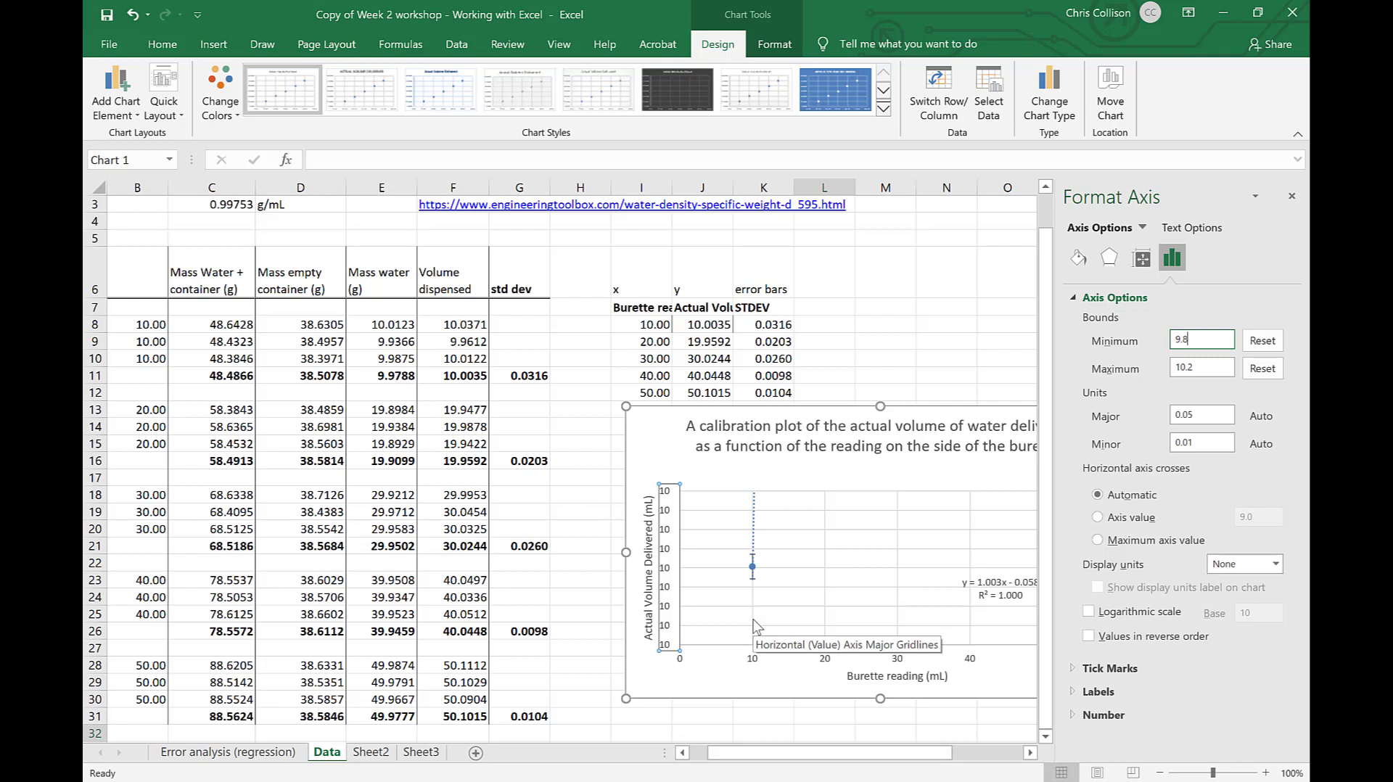
pyautogui.click(122, 111)
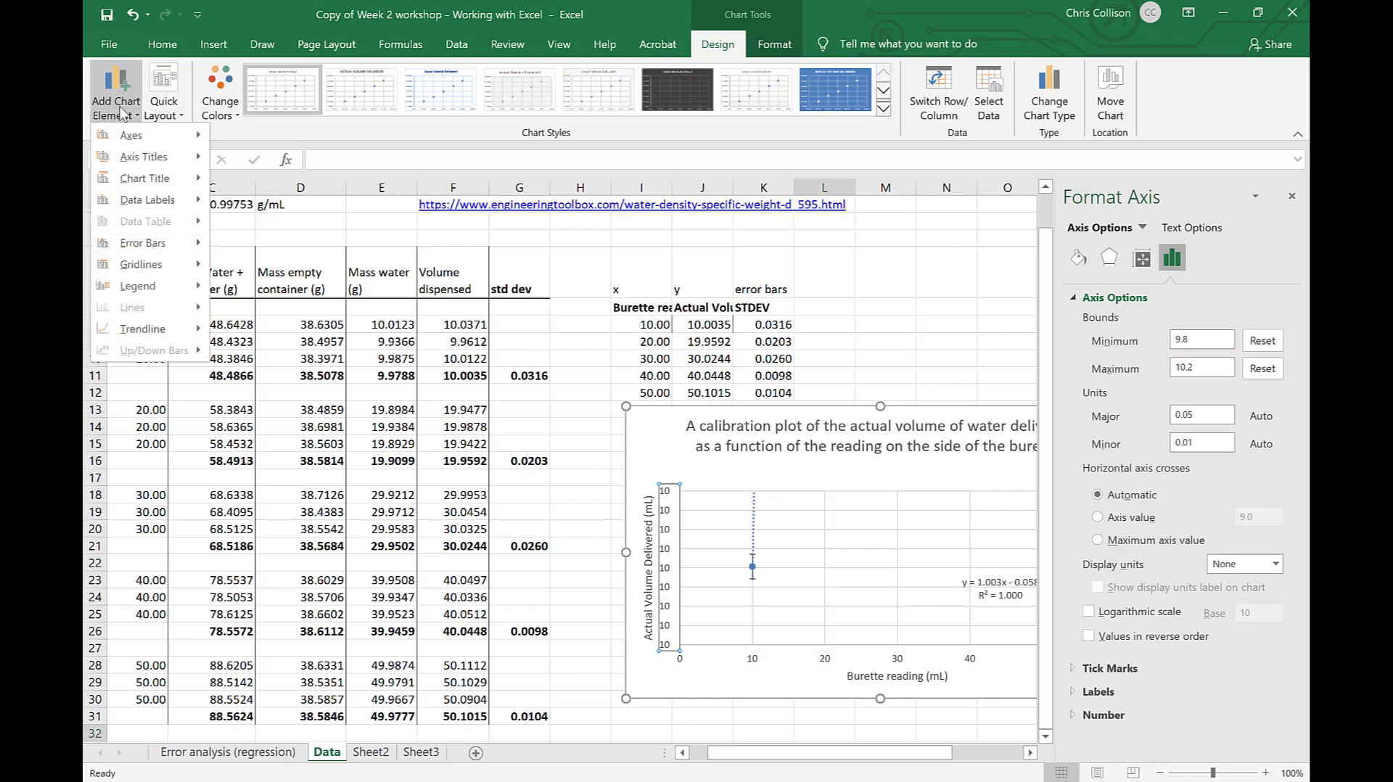
pyautogui.moveTo(145, 247)
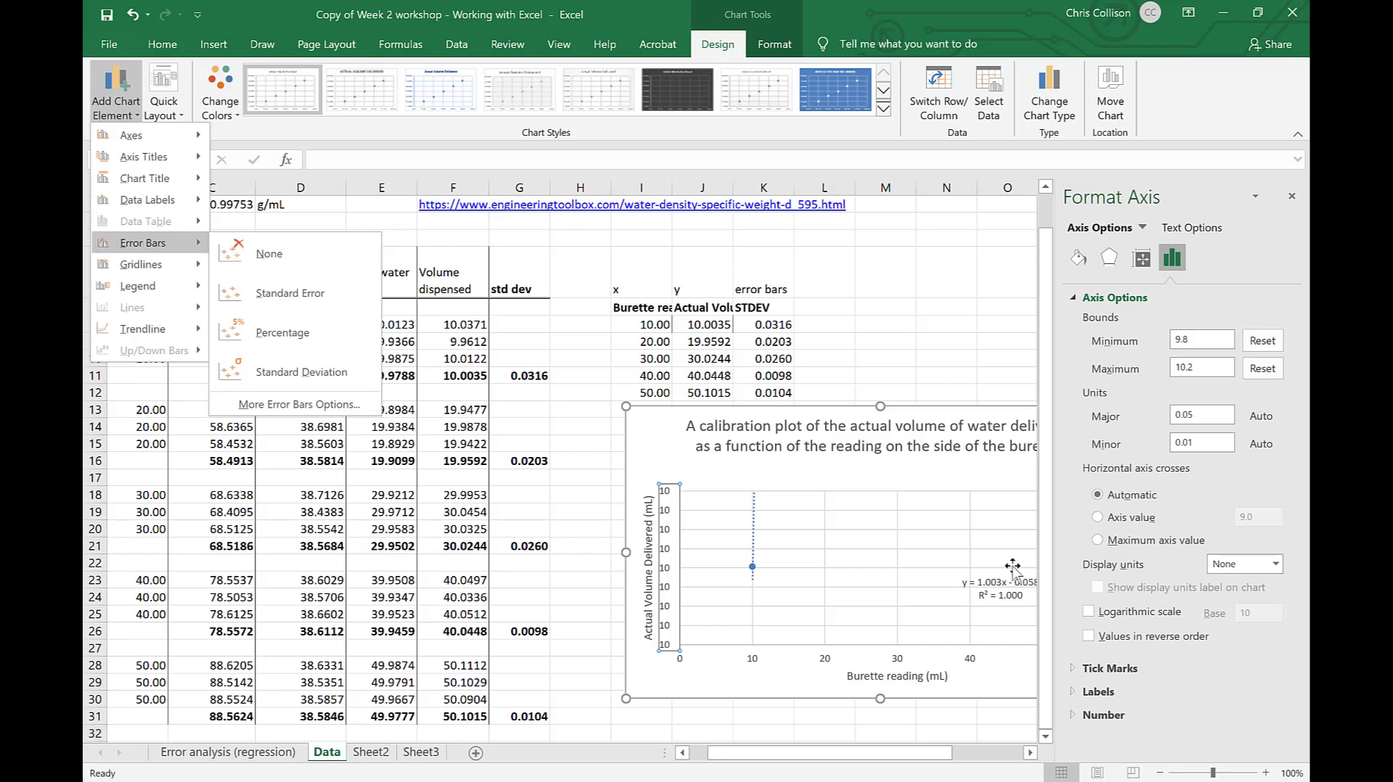
# Set the vertical axis bounds to a minimum of 0 and a maximum of 60
pyautogui.click(1106, 341)
pyautogui.write('0')
pyautogui.press('Tab')
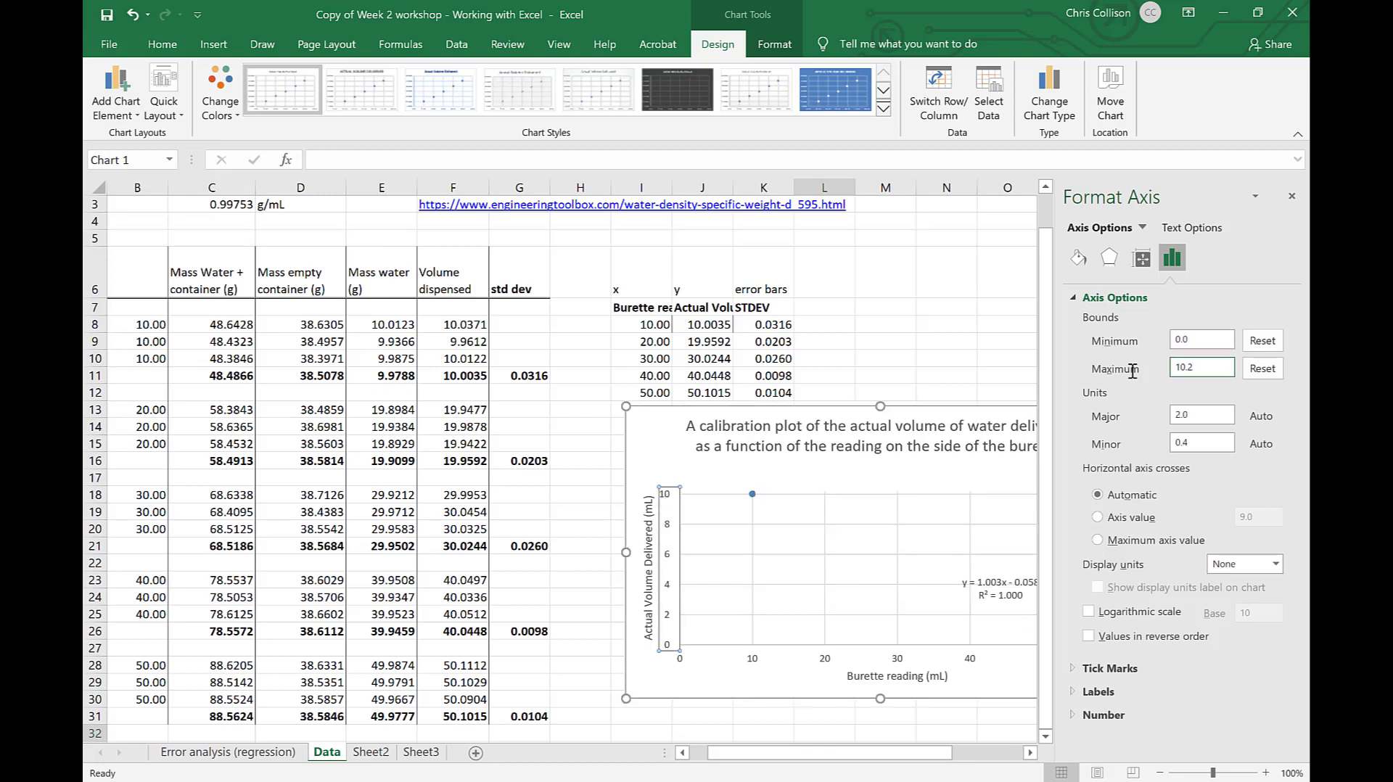
pyautogui.press('BackSpace')
pyautogui.write('60')
pyautogui.press('Return')
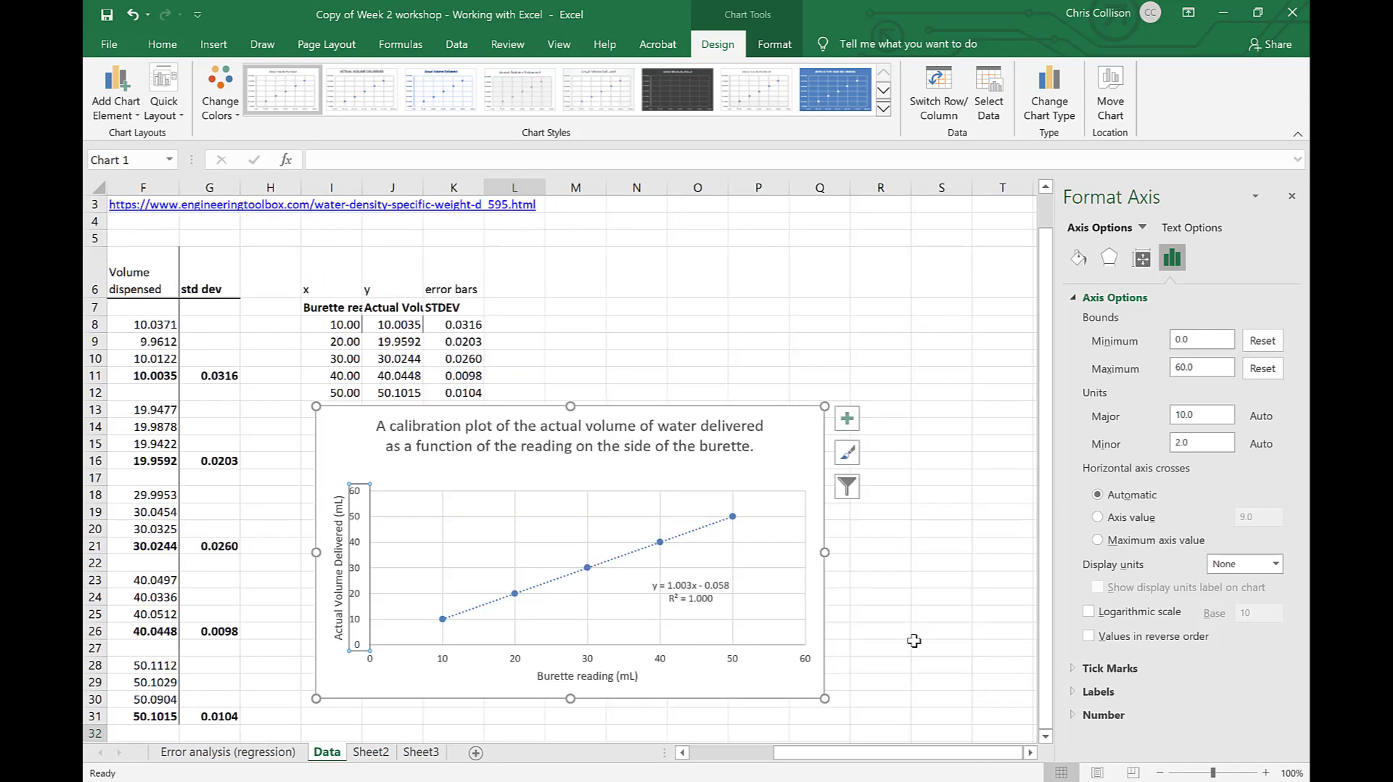